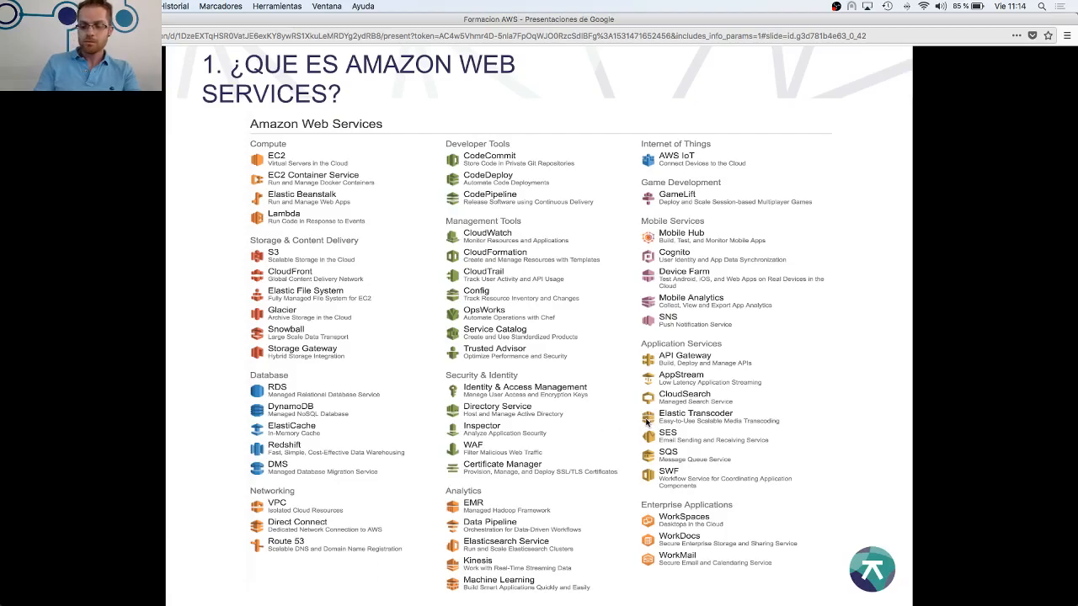
Advance the presentation past the Identity and Access Management title to the "¿QUE ES IAM?" slide
{"action": "key", "text": "Right"}
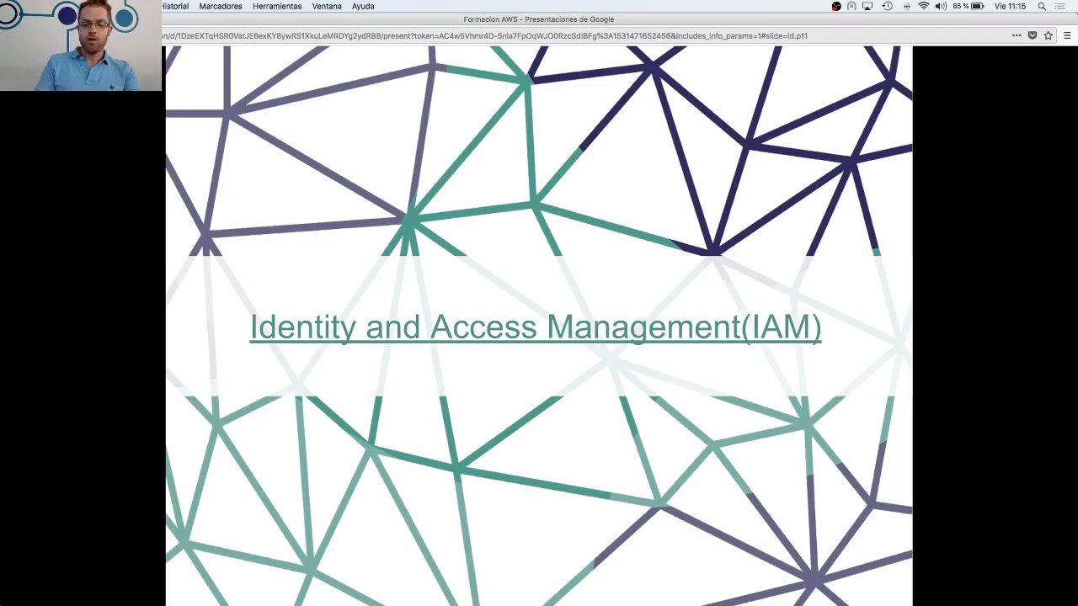
{"action": "key", "text": "Right"}
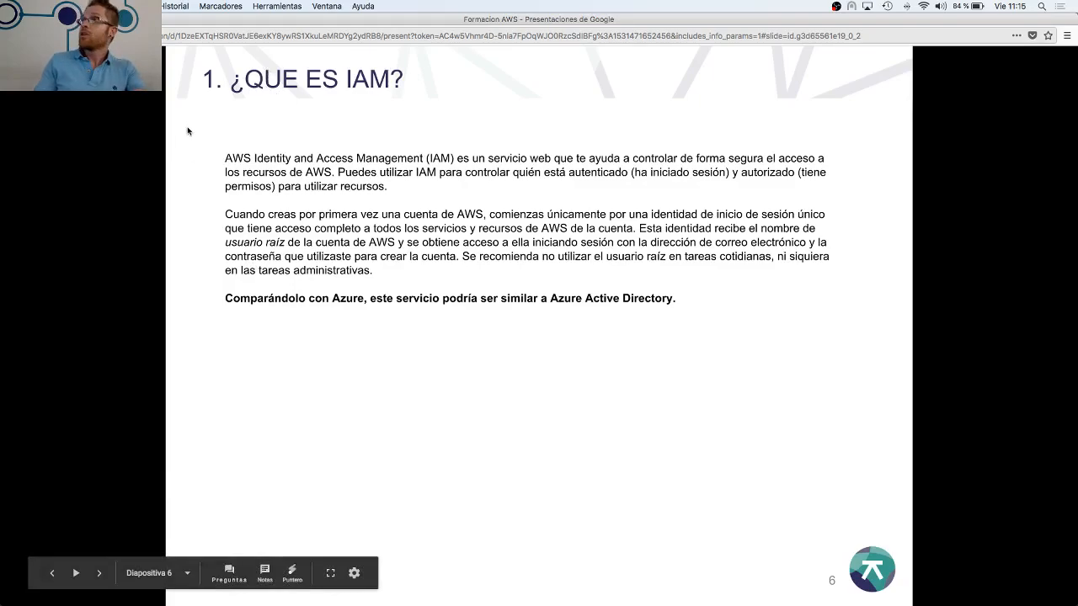
Leave the presentation and open the AWS Management Console from the AWS homepage
{"action": "key", "text": "Escape"}
{"action": "left_click", "coordinate": [261, 22]}
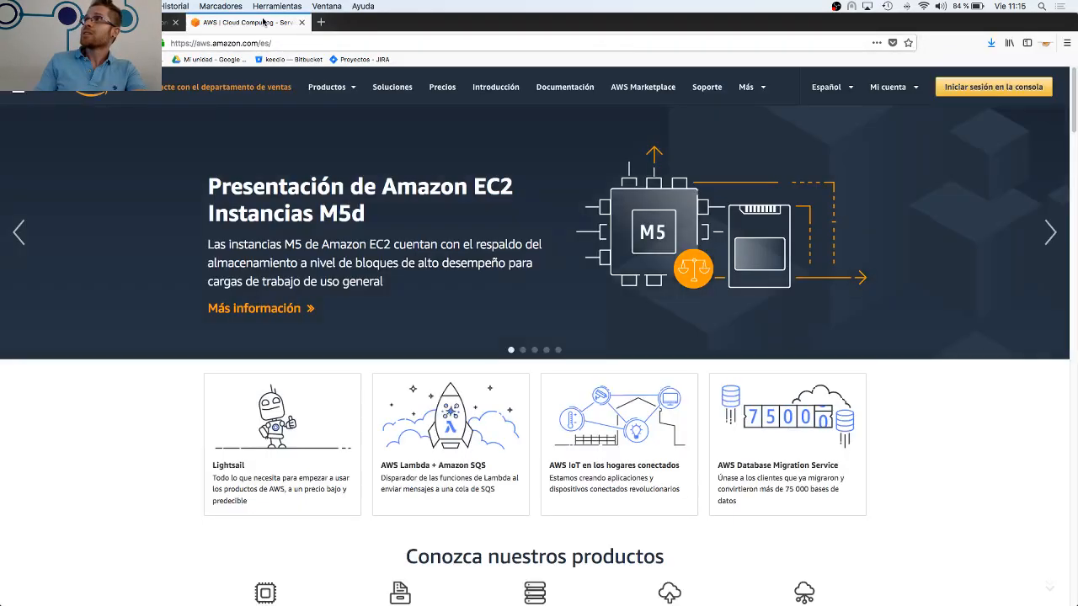
{"action": "left_click", "coordinate": [988, 90]}
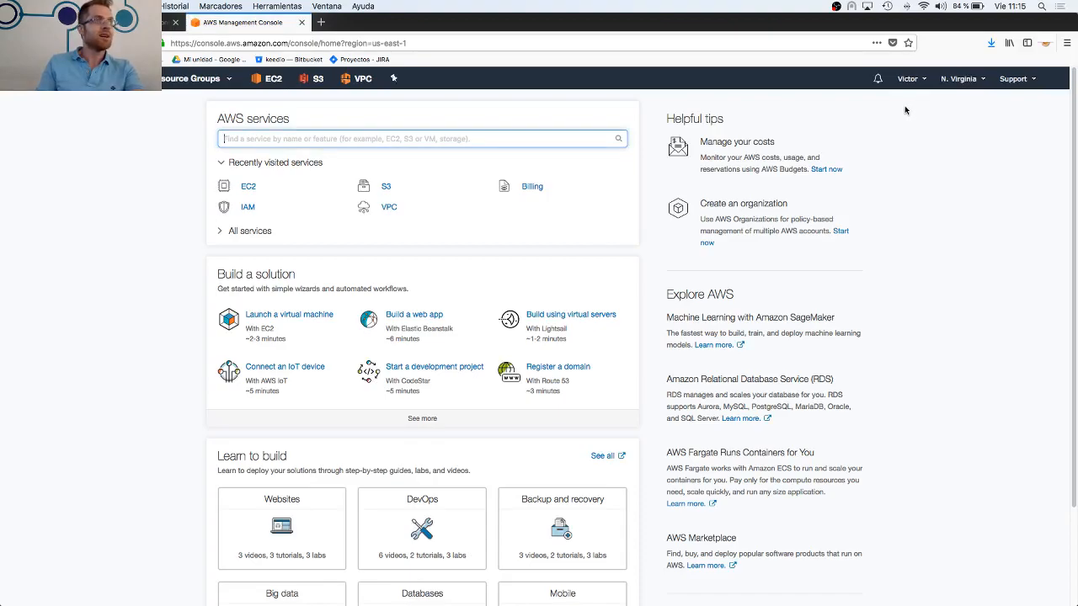
{"action": "left_click", "coordinate": [907, 82]}
{"action": "left_click", "coordinate": [648, 105]}
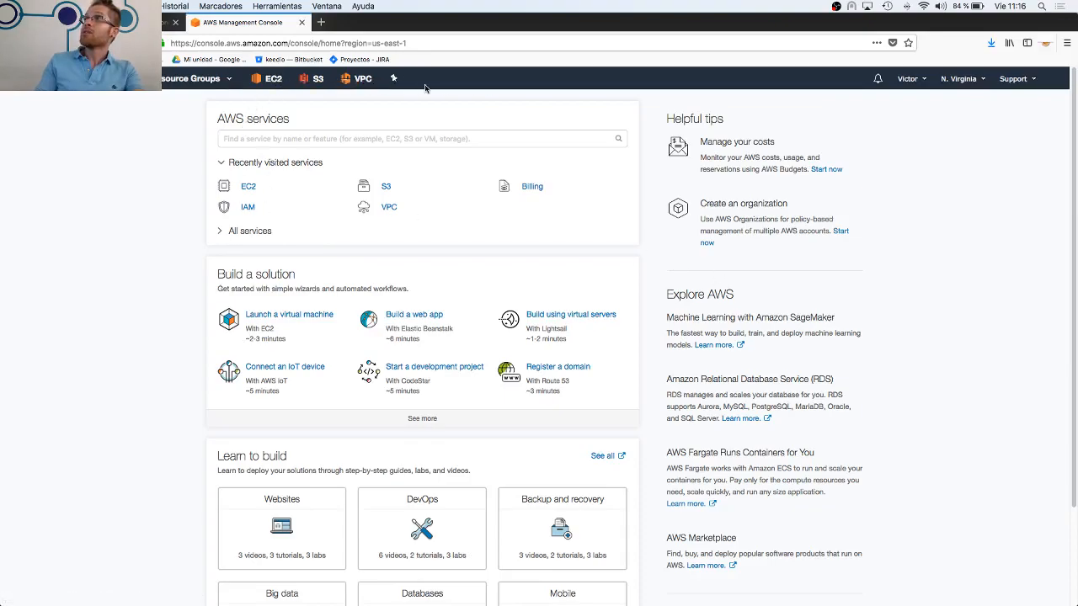
Add Cognito to the console's one-click navigation shortcuts after VPC and finish customizing them
{"action": "left_click", "coordinate": [394, 79]}
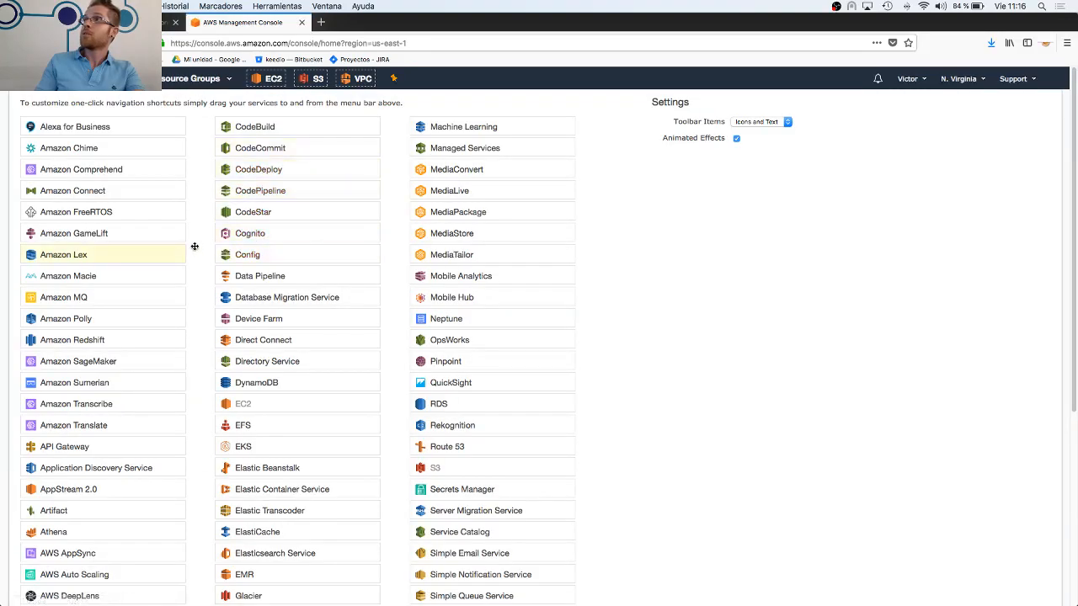
{"action": "left_click_drag", "start_coordinate": [263, 234], "coordinate": [445, 81]}
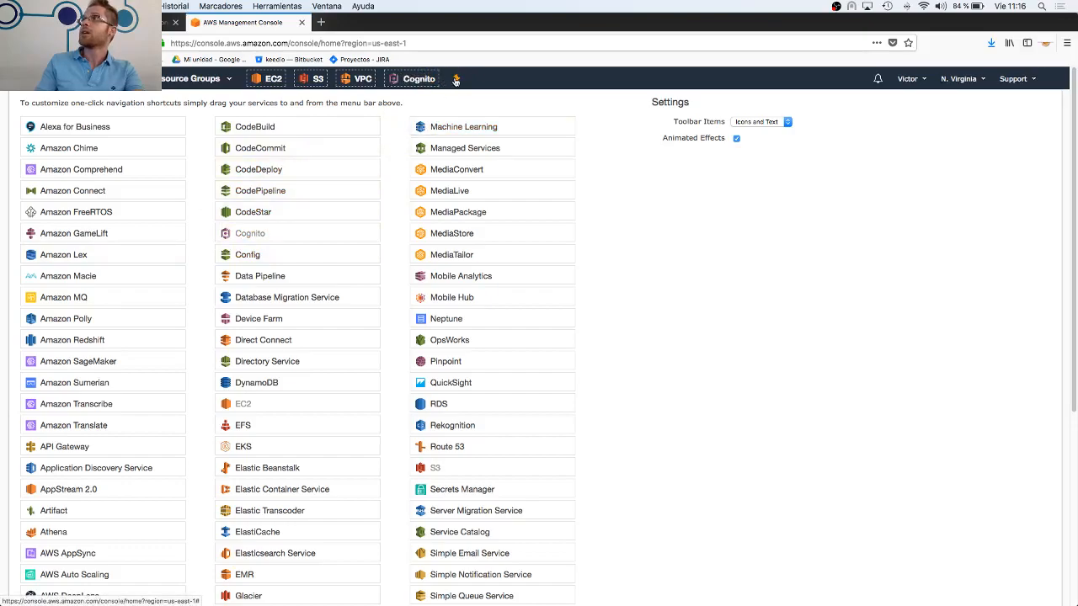
{"action": "left_click", "coordinate": [455, 79]}
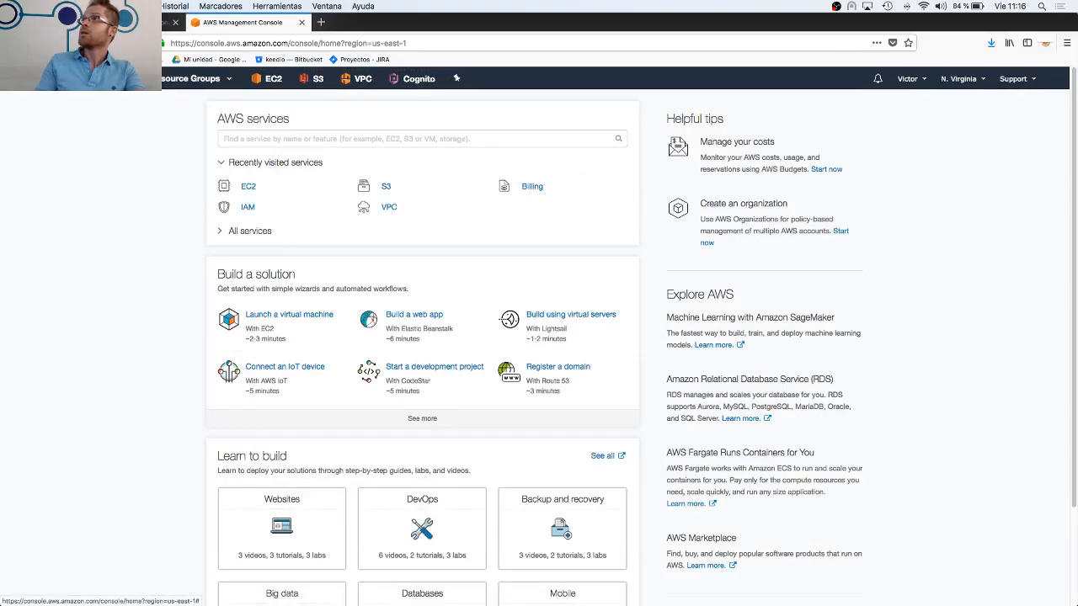
Look through the full list of AWS services by category and the sections of the console home page
{"action": "left_click", "coordinate": [126, 78]}
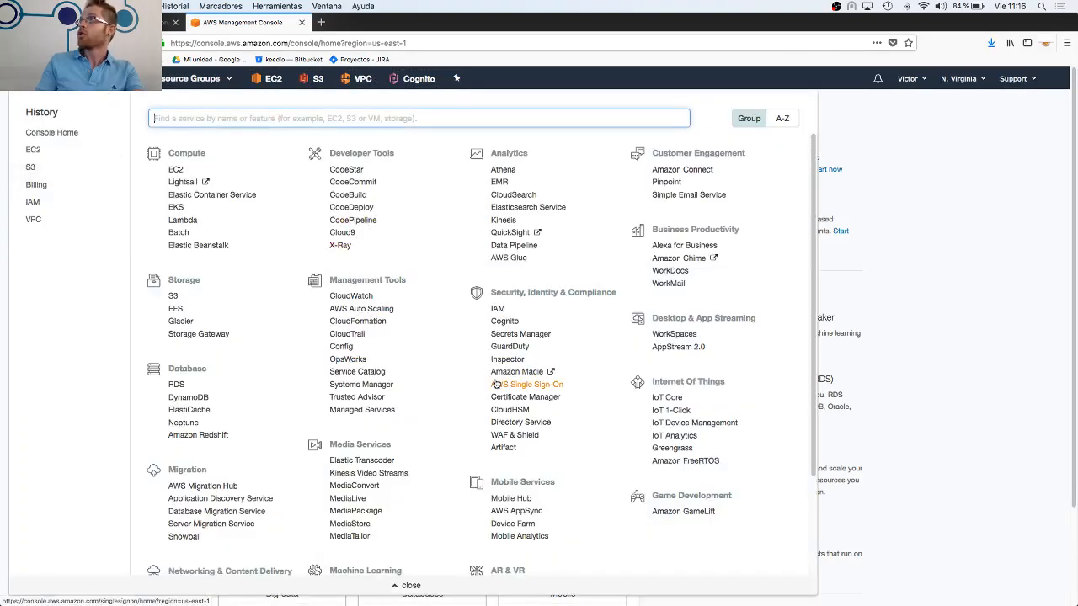
{"action": "scroll", "coordinate": [495, 383], "scroll_direction": "down", "scroll_amount": 5}
{"action": "scroll", "coordinate": [494, 342], "scroll_direction": "up", "scroll_amount": 5}
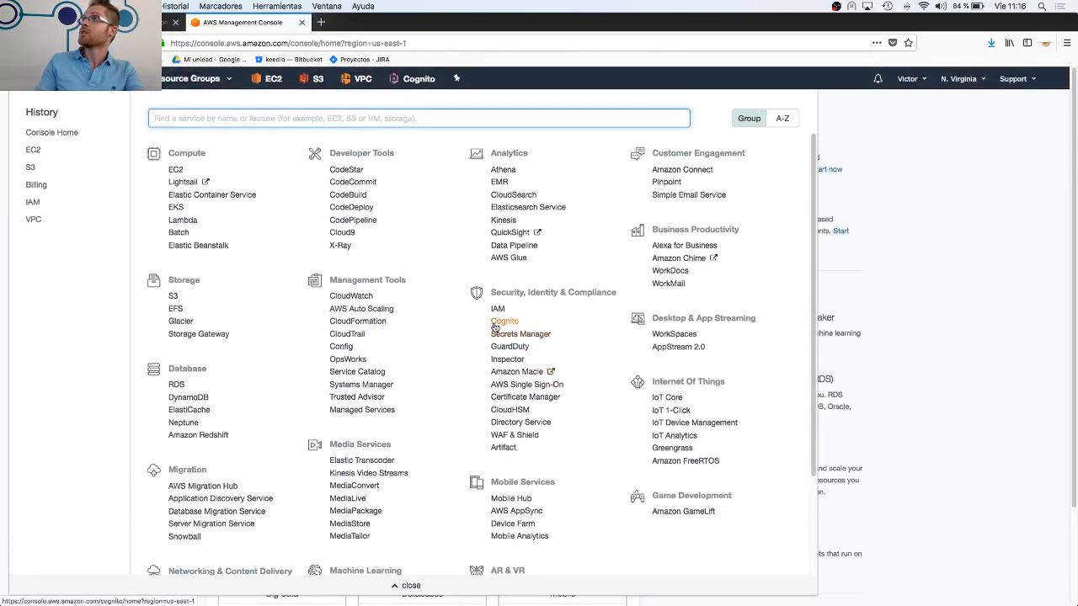
{"action": "scroll", "coordinate": [467, 319], "scroll_direction": "down", "scroll_amount": 3}
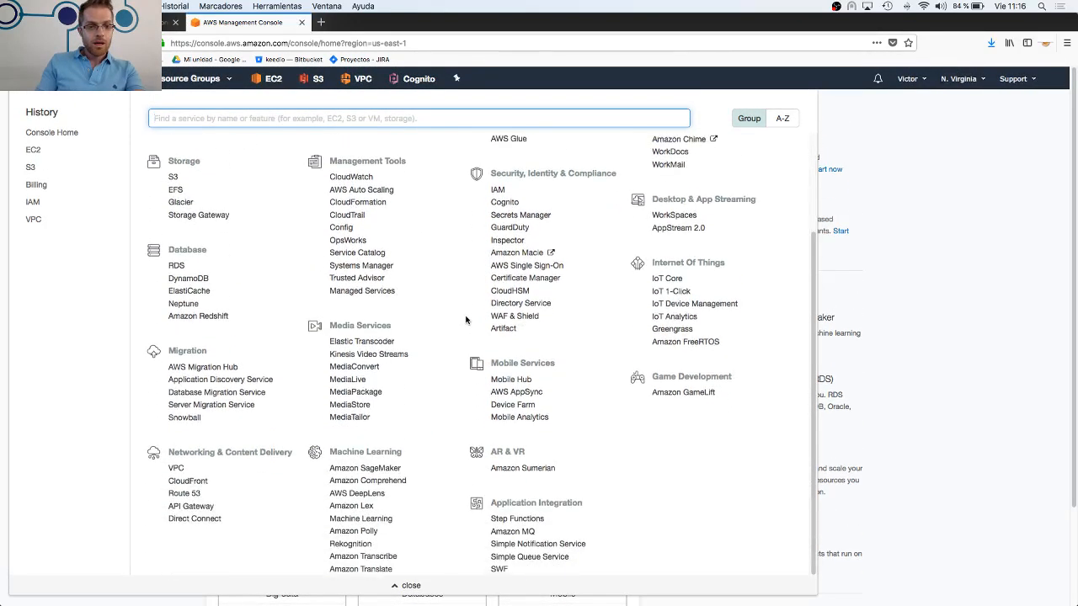
{"action": "scroll", "coordinate": [466, 322], "scroll_direction": "down", "scroll_amount": 5}
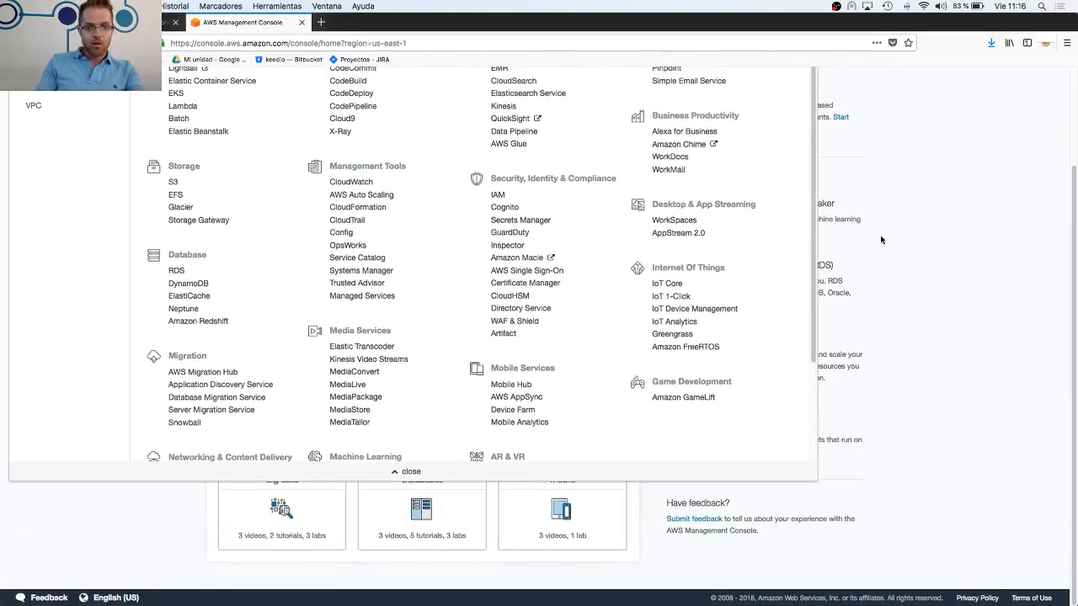
{"action": "left_click", "coordinate": [877, 241]}
{"action": "scroll", "coordinate": [895, 237], "scroll_direction": "up", "scroll_amount": 2}
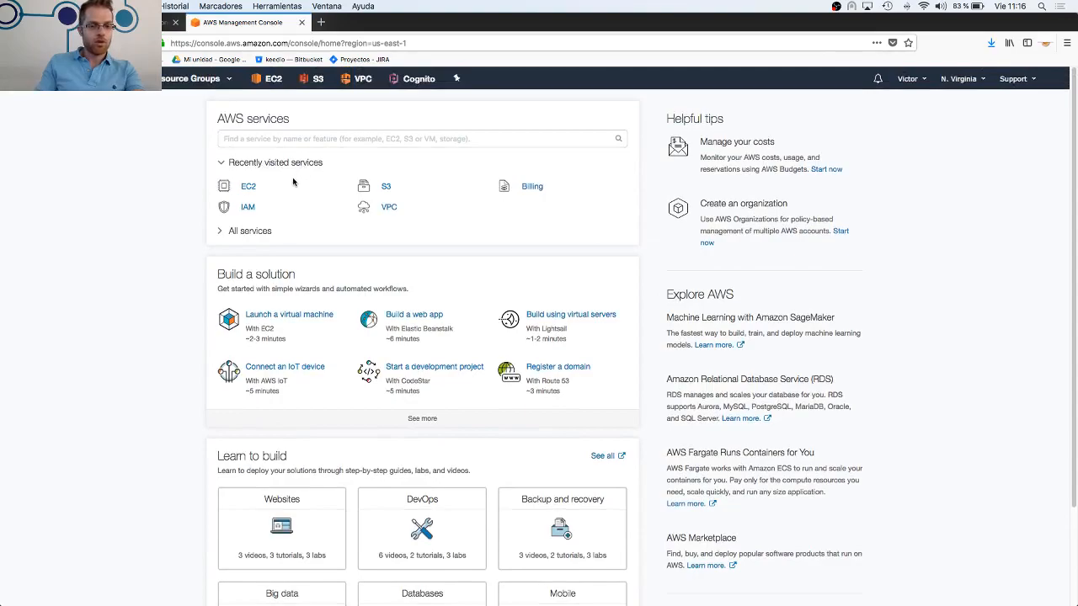
{"action": "scroll", "coordinate": [298, 228], "scroll_direction": "down", "scroll_amount": 3}
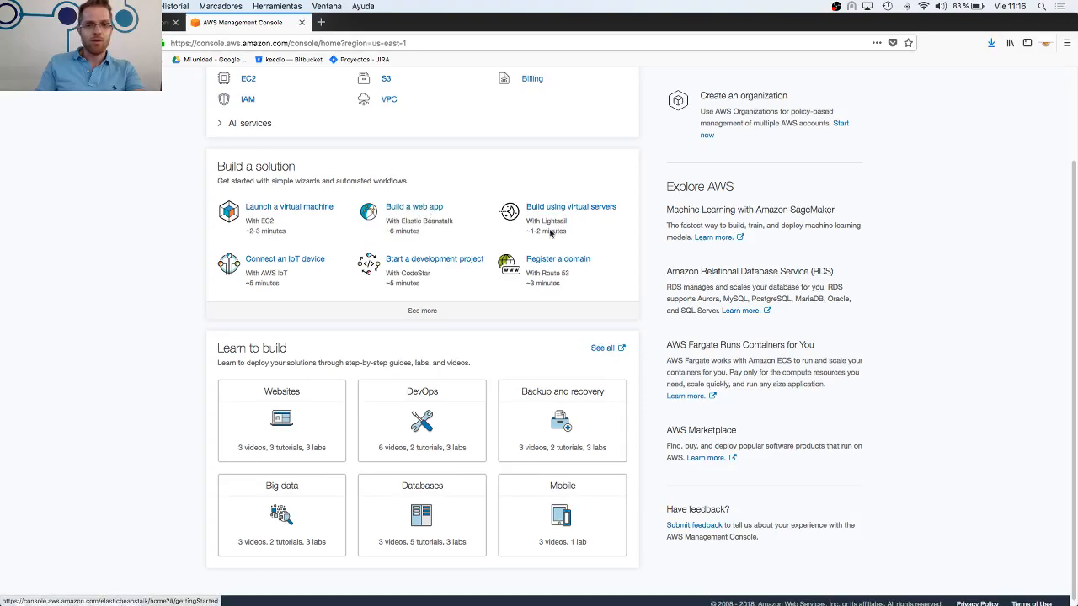
{"action": "scroll", "coordinate": [621, 345], "scroll_direction": "down", "scroll_amount": 1}
{"action": "scroll", "coordinate": [617, 345], "scroll_direction": "up", "scroll_amount": 3}
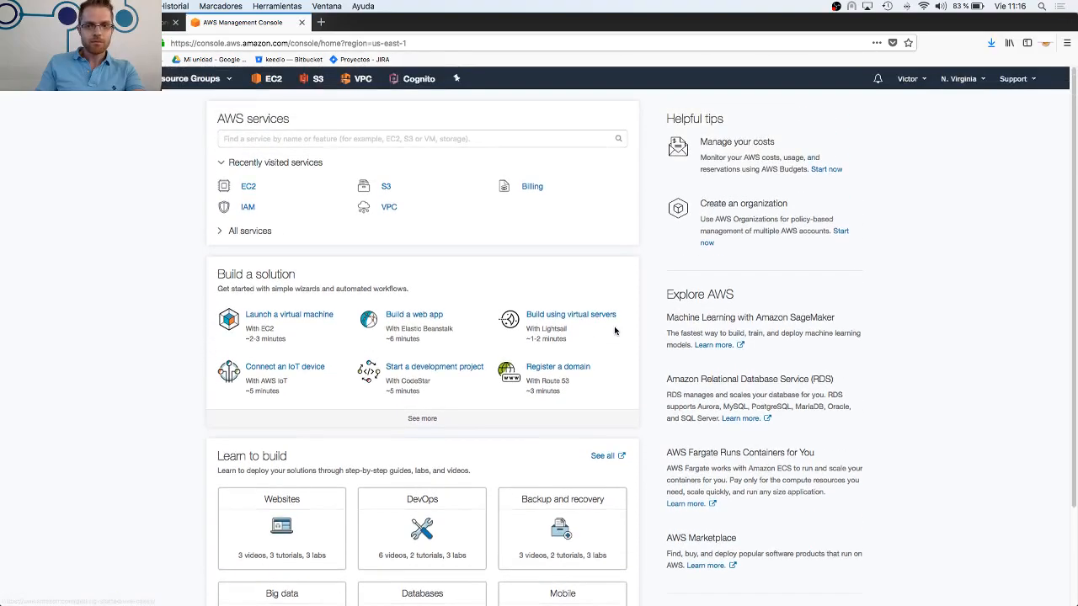
Open the account's My Security Credentials page and continue to the security credentials
{"action": "left_click", "coordinate": [906, 79]}
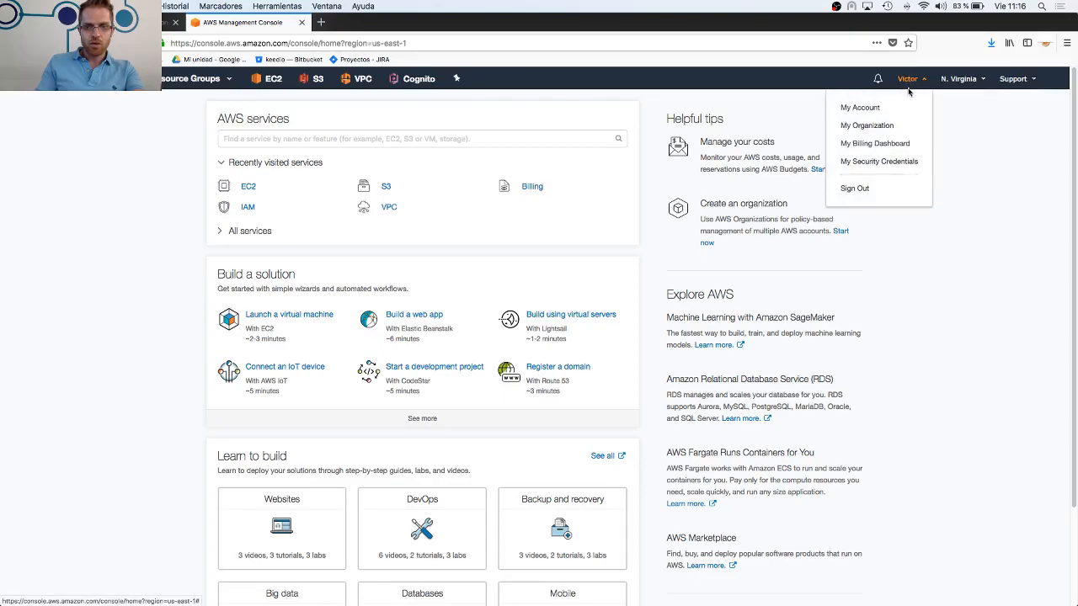
{"action": "left_click", "coordinate": [891, 164]}
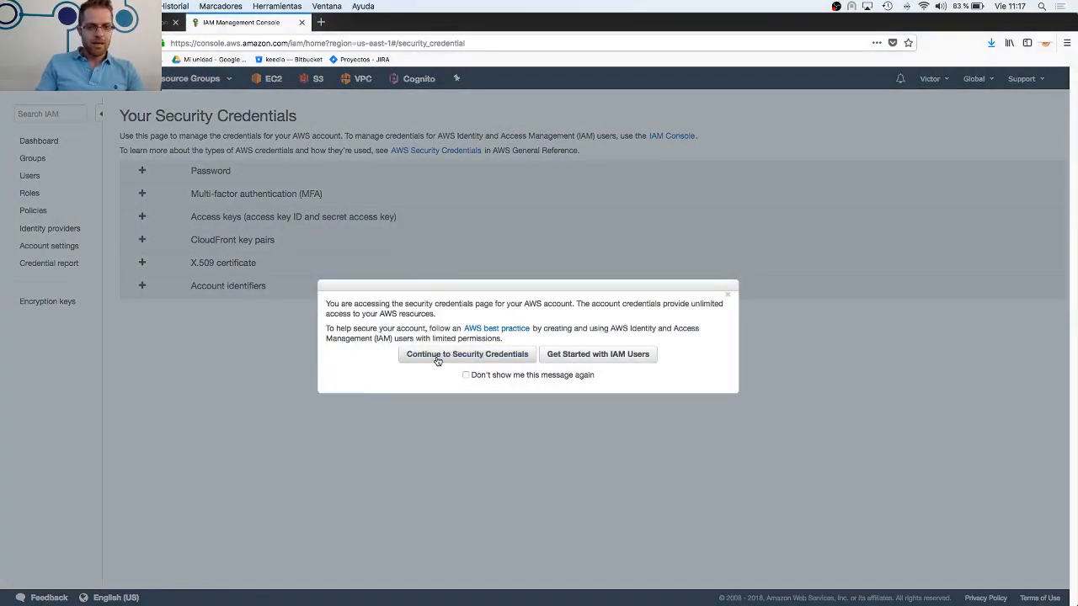
{"action": "left_click", "coordinate": [436, 355]}
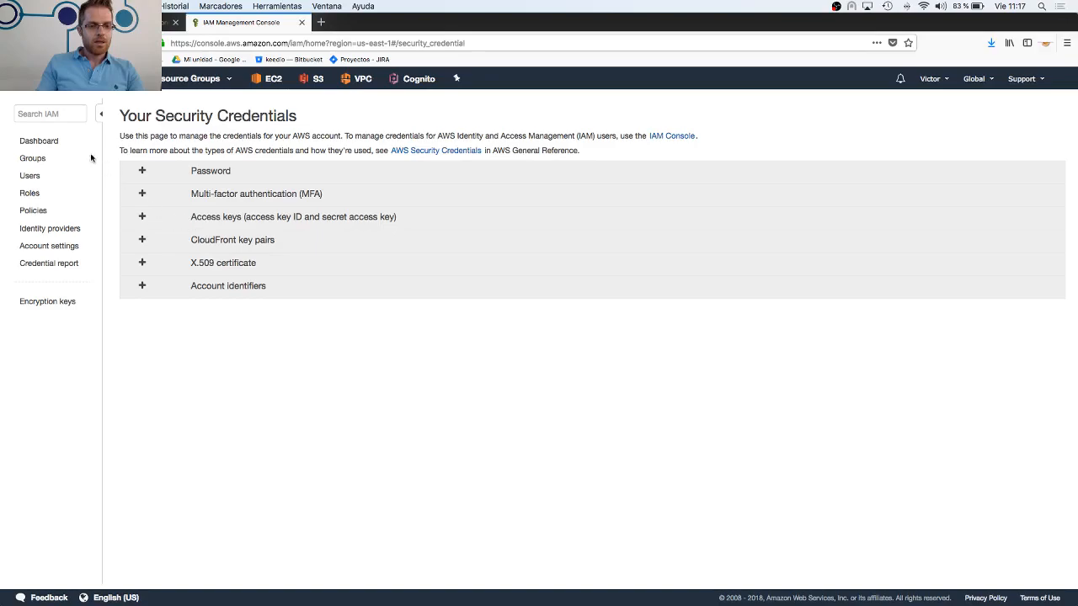
Review the IAM Dashboard, Groups, Users, Roles and Policies pages
{"action": "left_click", "coordinate": [58, 143]}
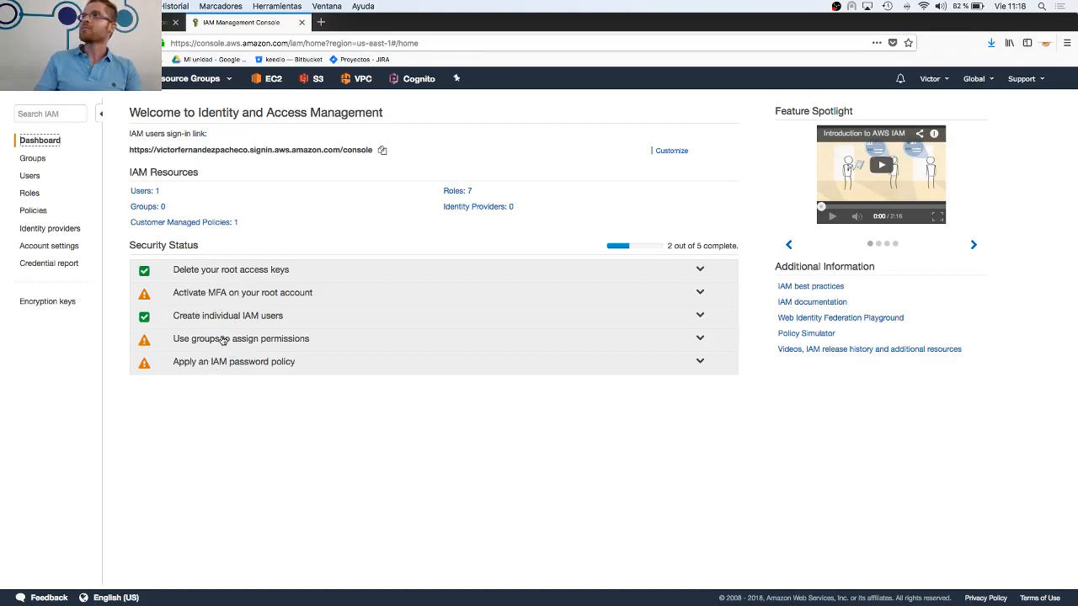
{"action": "left_click", "coordinate": [41, 160]}
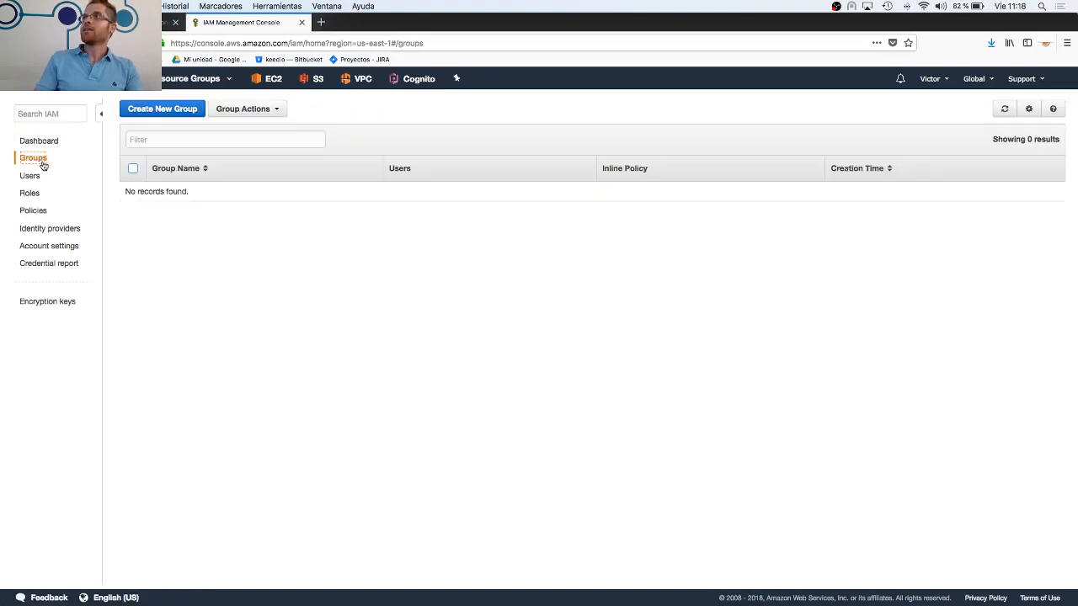
{"action": "left_click", "coordinate": [35, 177]}
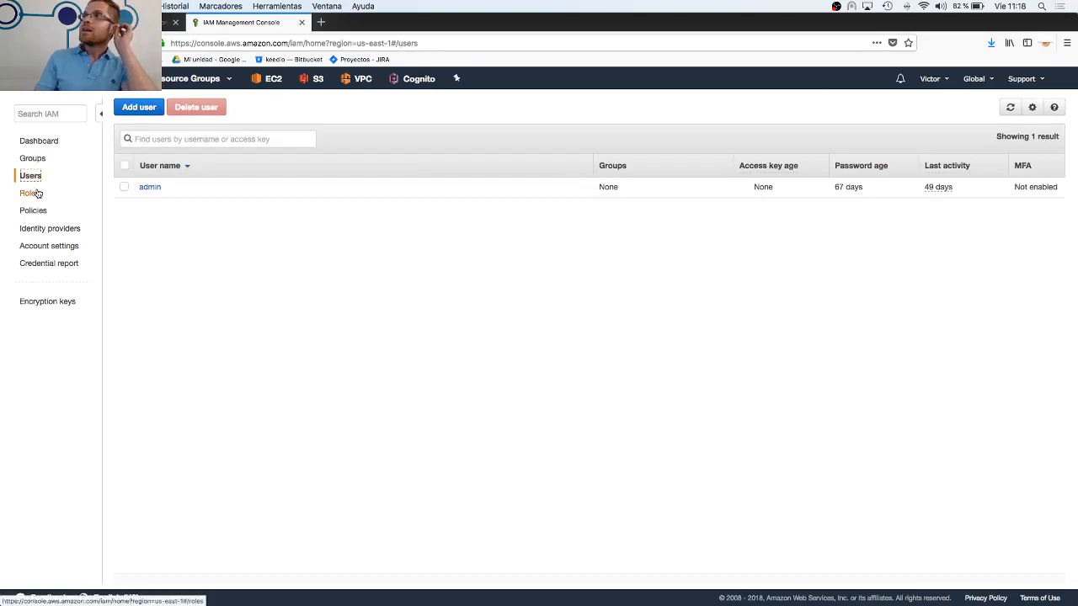
{"action": "left_click", "coordinate": [37, 196]}
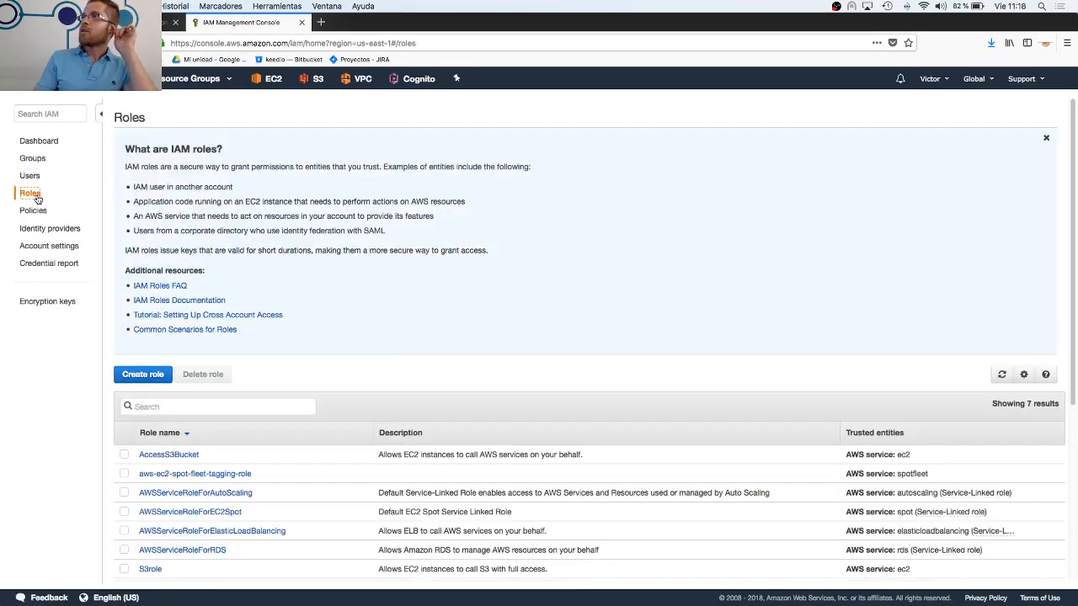
{"action": "left_click", "coordinate": [39, 210]}
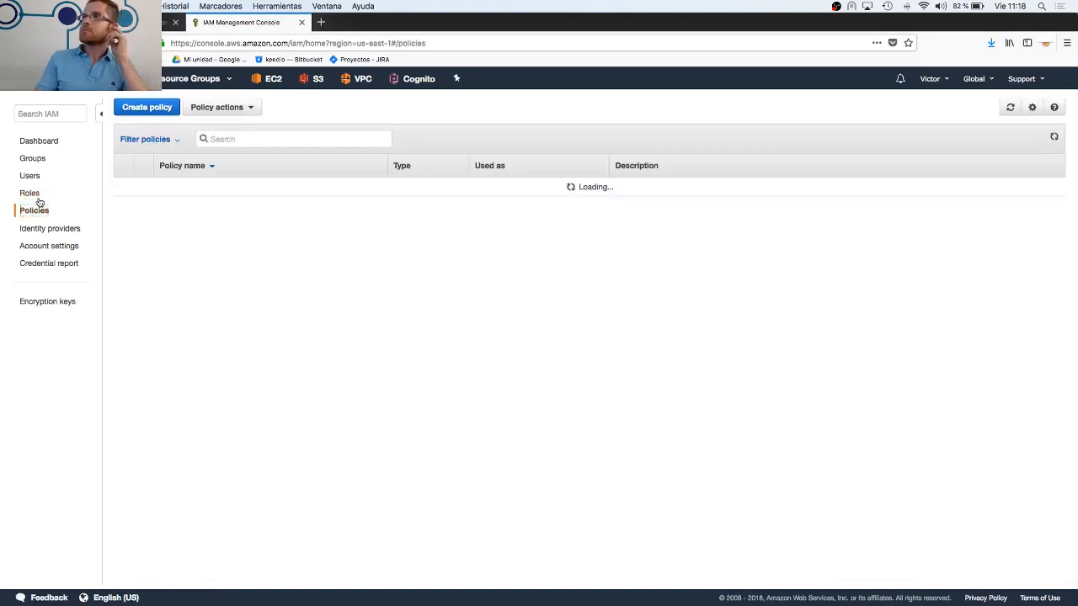
{"action": "left_click", "coordinate": [31, 194]}
Delete the existing IAM user admin and confirm the deletion
{"action": "left_click", "coordinate": [32, 177]}
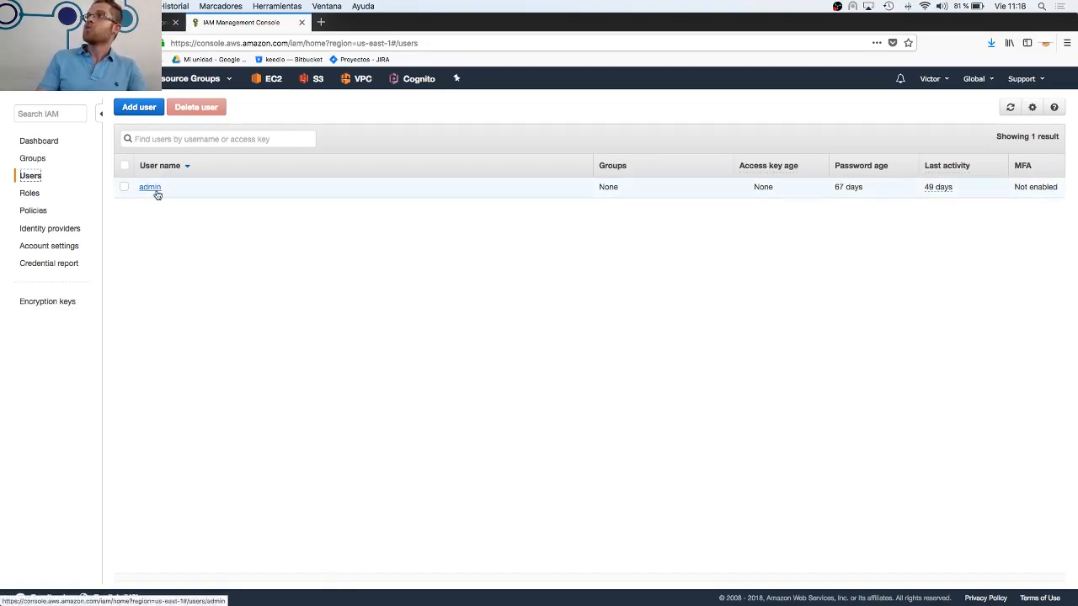
{"action": "left_click", "coordinate": [124, 186]}
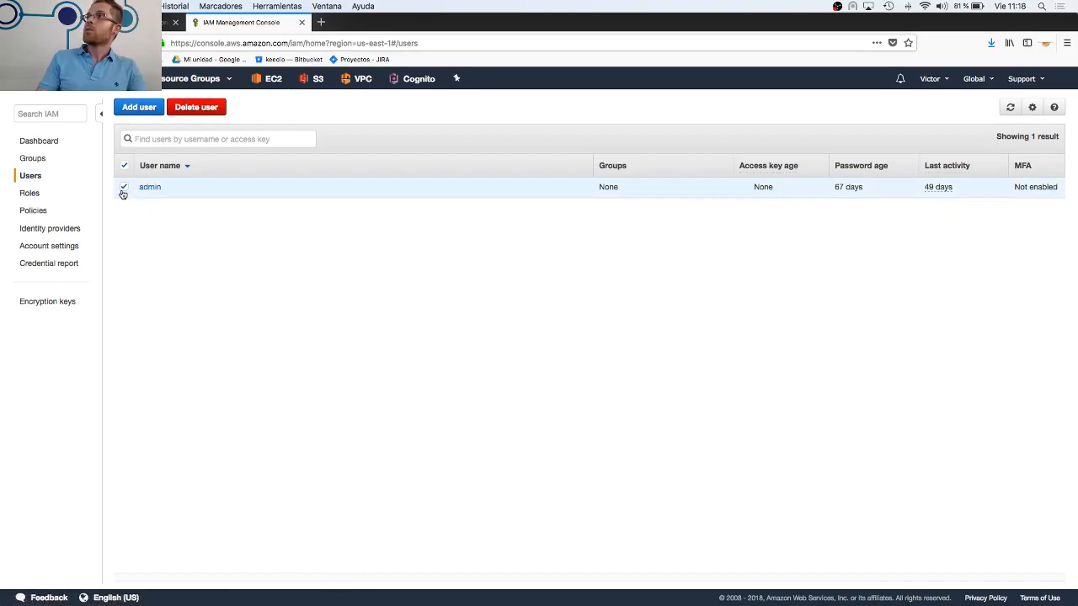
{"action": "left_click", "coordinate": [187, 108]}
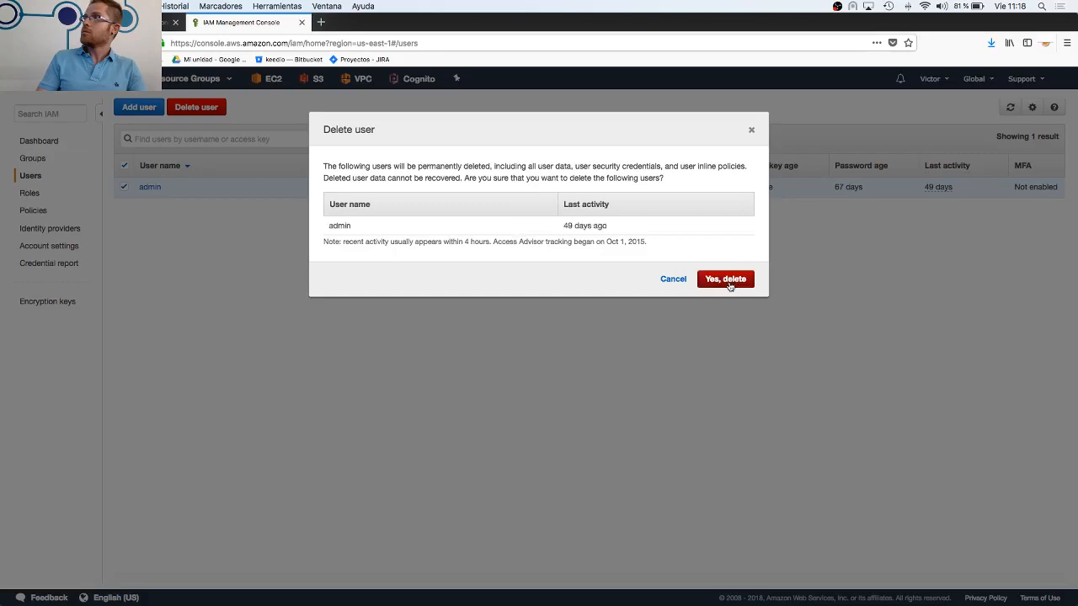
{"action": "left_click", "coordinate": [728, 281]}
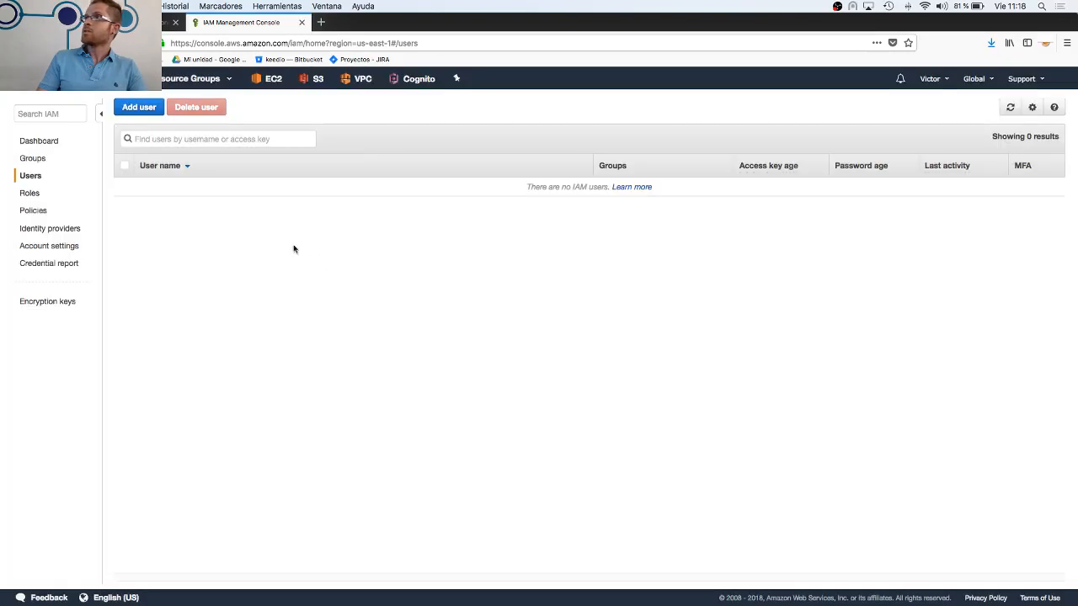
Start adding a new IAM user with the user name admin
{"action": "left_click", "coordinate": [140, 108]}
{"action": "left_click", "coordinate": [503, 202]}
{"action": "type", "text": "adm"}
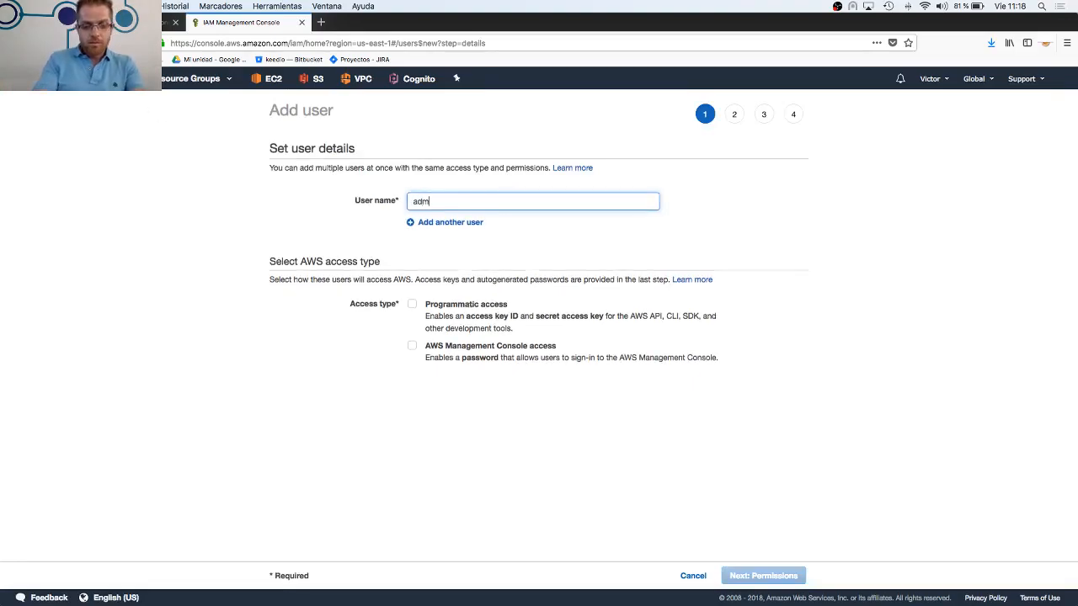
{"action": "type", "text": "in"}
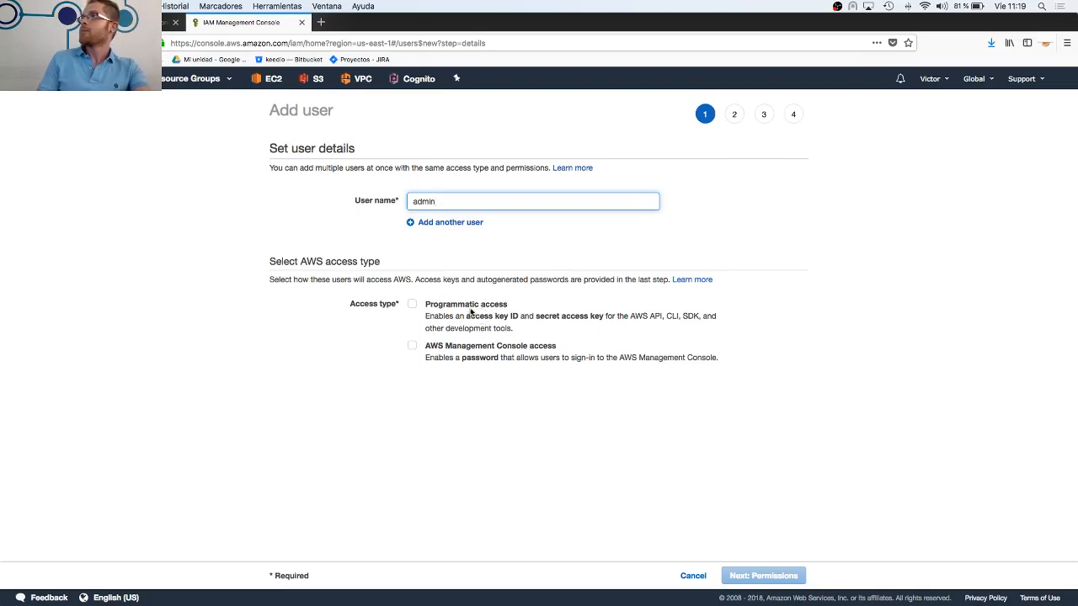
Set the new user's access type to AWS Management Console access only, leaving Programmatic access disabled
{"action": "left_click_drag", "start_coordinate": [424, 307], "coordinate": [612, 305]}
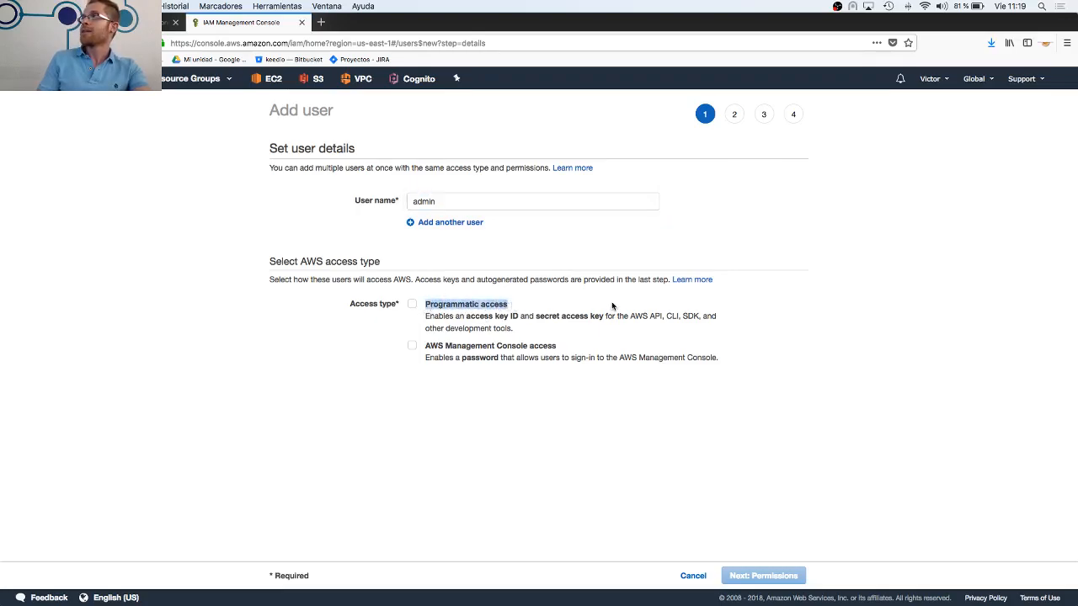
{"action": "left_click", "coordinate": [646, 319]}
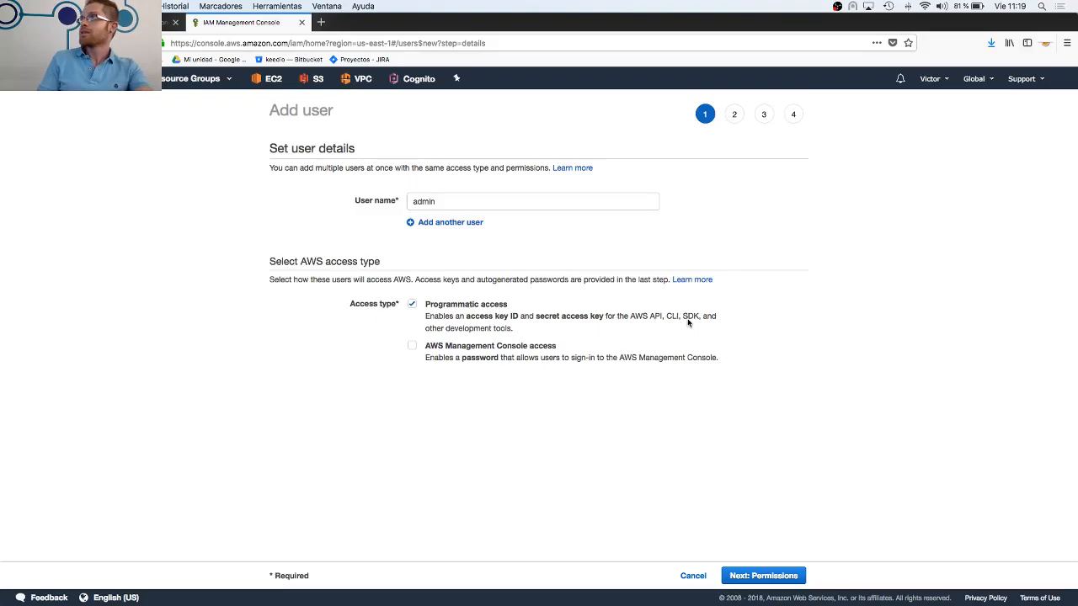
{"action": "left_click", "coordinate": [485, 347]}
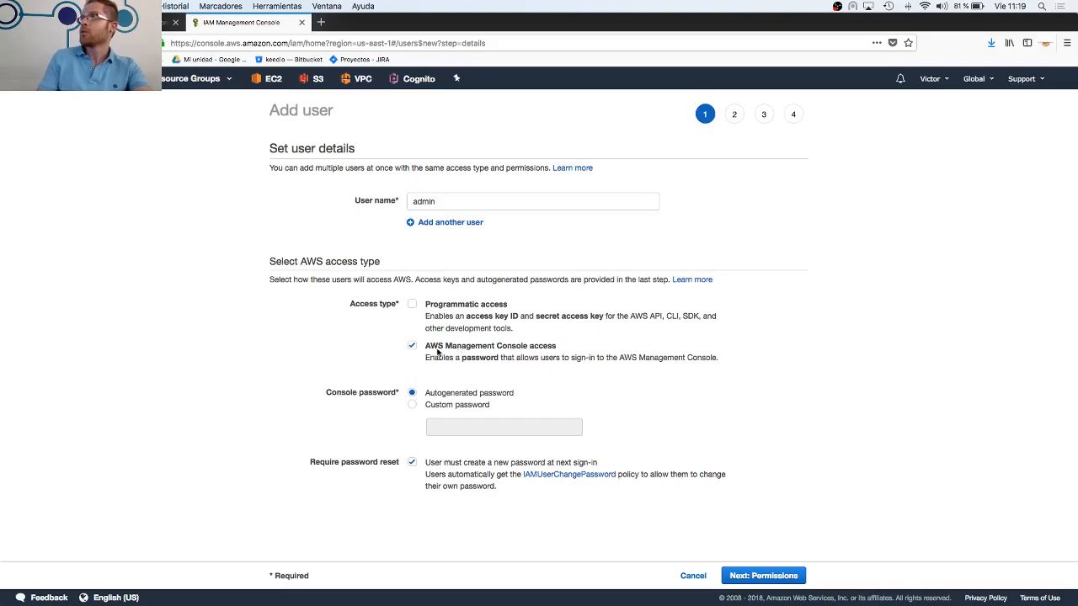
Choose a custom console password, enter the password, and turn off the required password reset at next sign-in
{"action": "left_click", "coordinate": [467, 404]}
{"action": "left_click", "coordinate": [457, 428]}
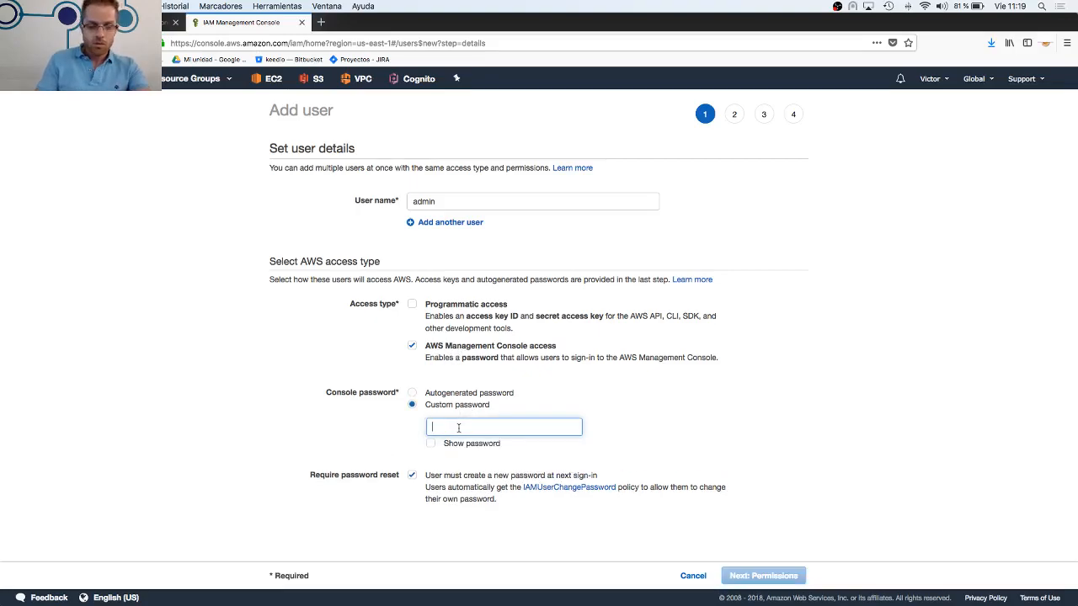
{"action": "type", "text": "a"}
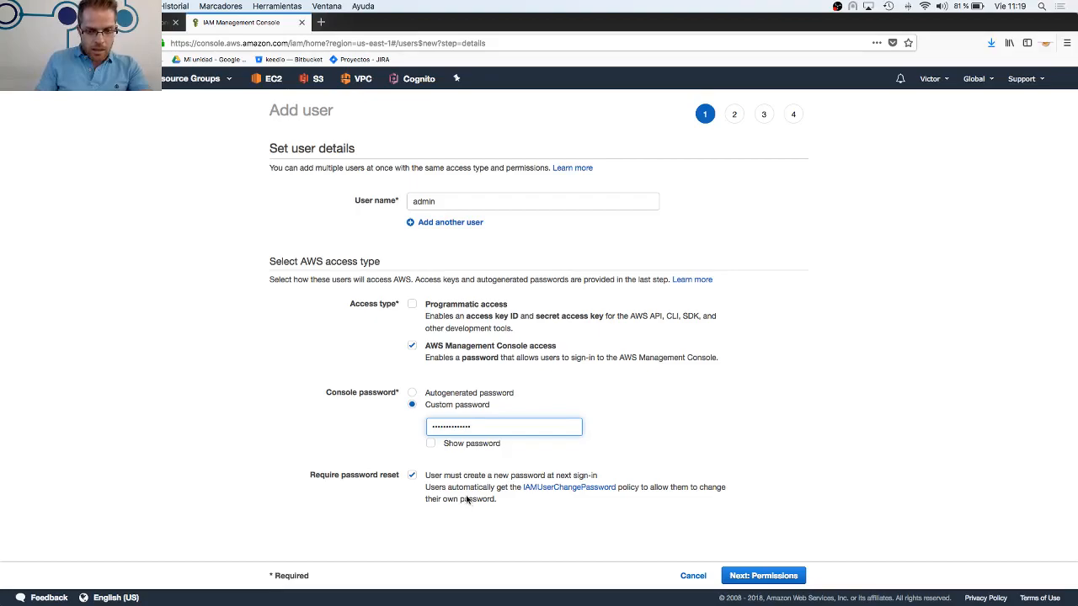
{"action": "left_click", "coordinate": [413, 477]}
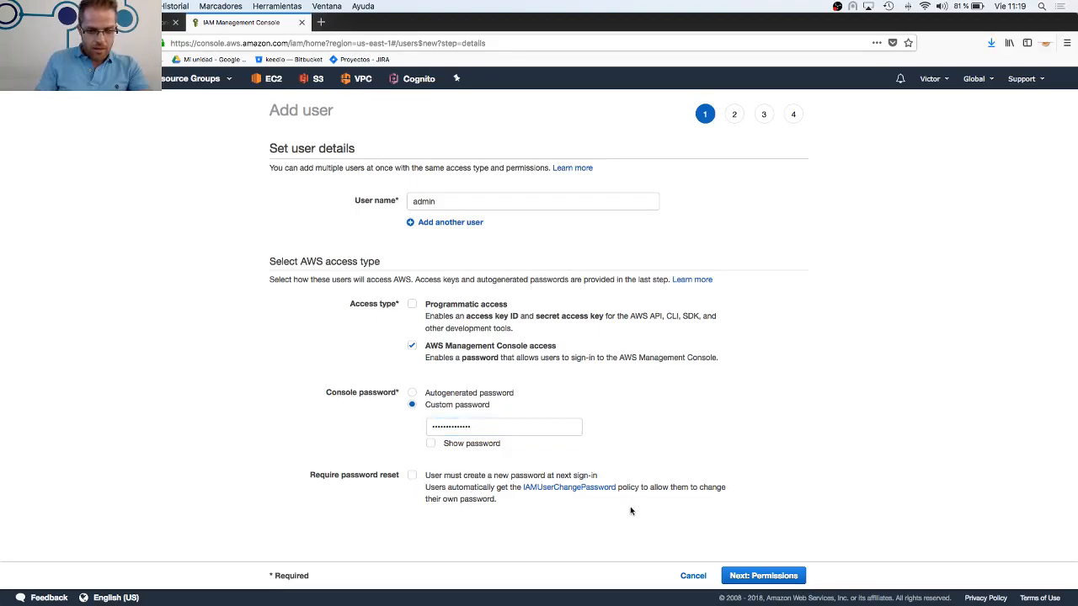
Attach the existing AdministratorAccess policy directly to the new user, filtering the policies by "adminis"
{"action": "left_click", "coordinate": [743, 580]}
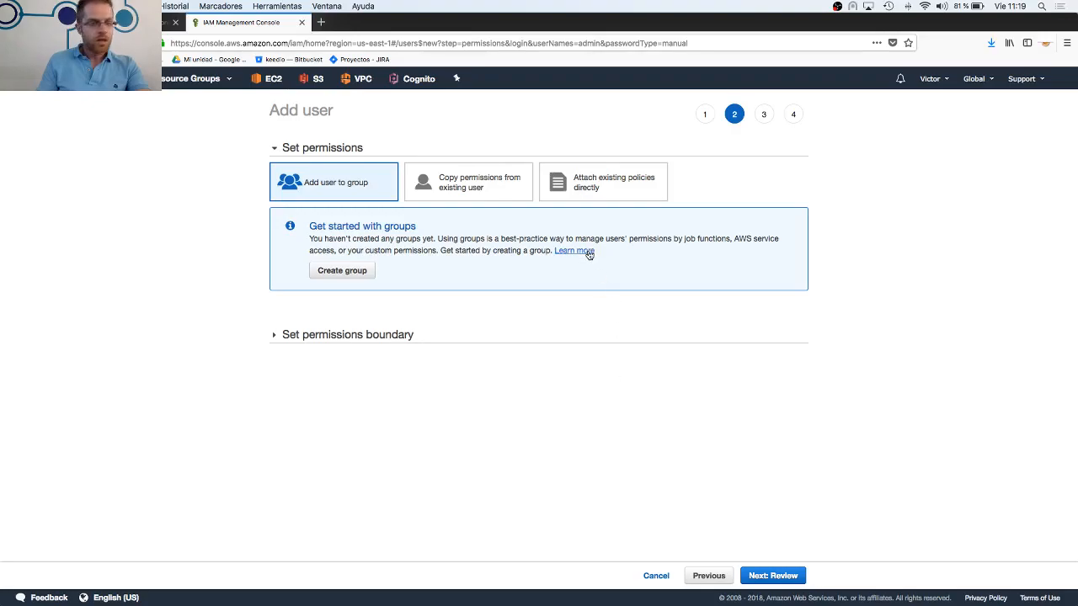
{"action": "left_click", "coordinate": [577, 198]}
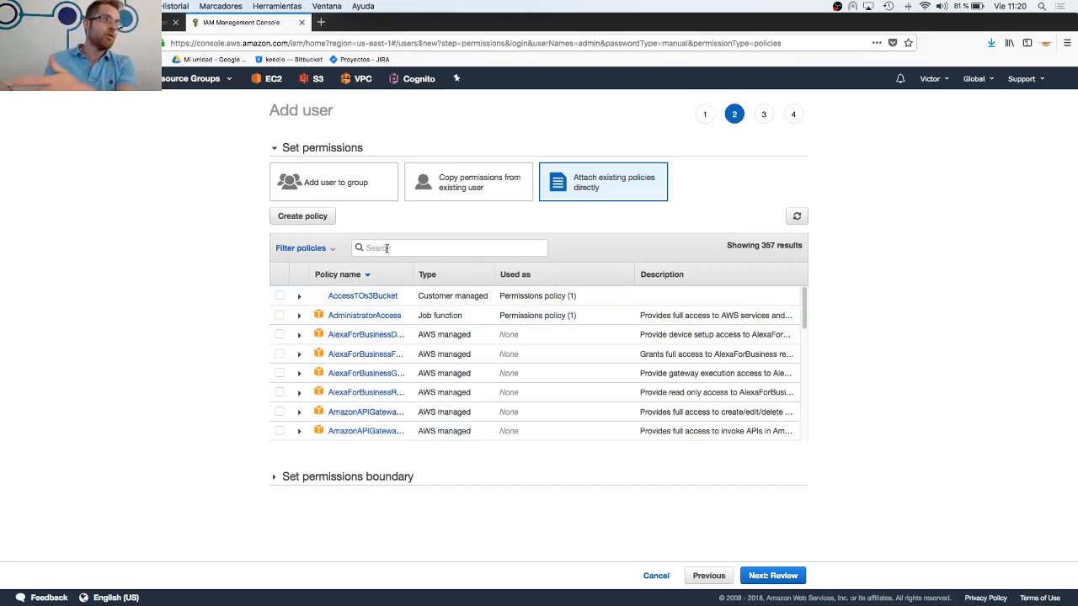
{"action": "scroll", "coordinate": [391, 333], "scroll_direction": "down", "scroll_amount": 3}
{"action": "scroll", "coordinate": [391, 332], "scroll_direction": "down", "scroll_amount": 15}
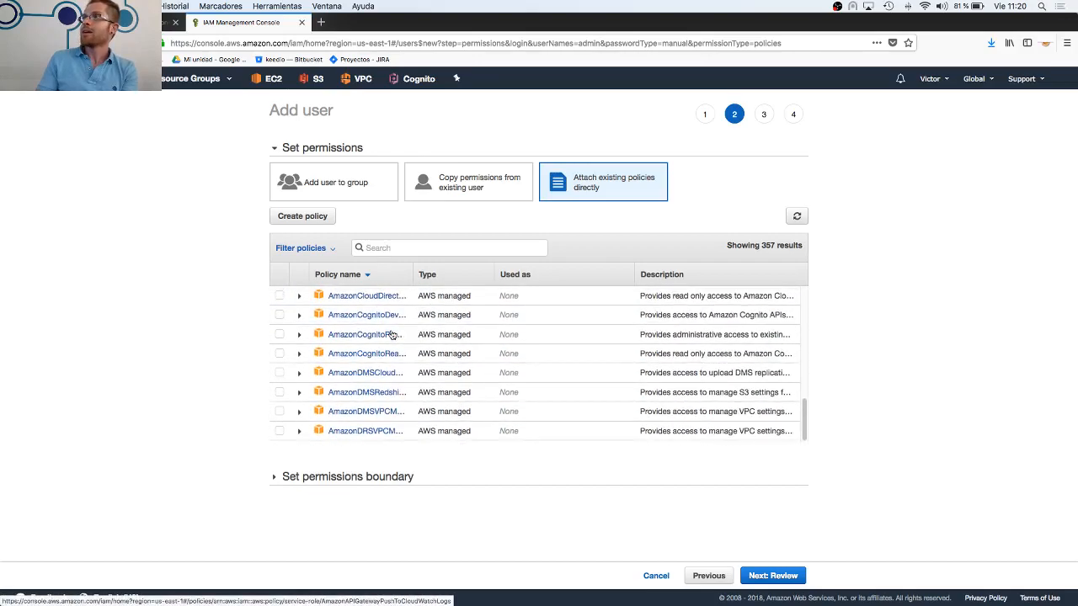
{"action": "scroll", "coordinate": [397, 346], "scroll_direction": "up", "scroll_amount": 5}
{"action": "scroll", "coordinate": [397, 346], "scroll_direction": "up", "scroll_amount": 15}
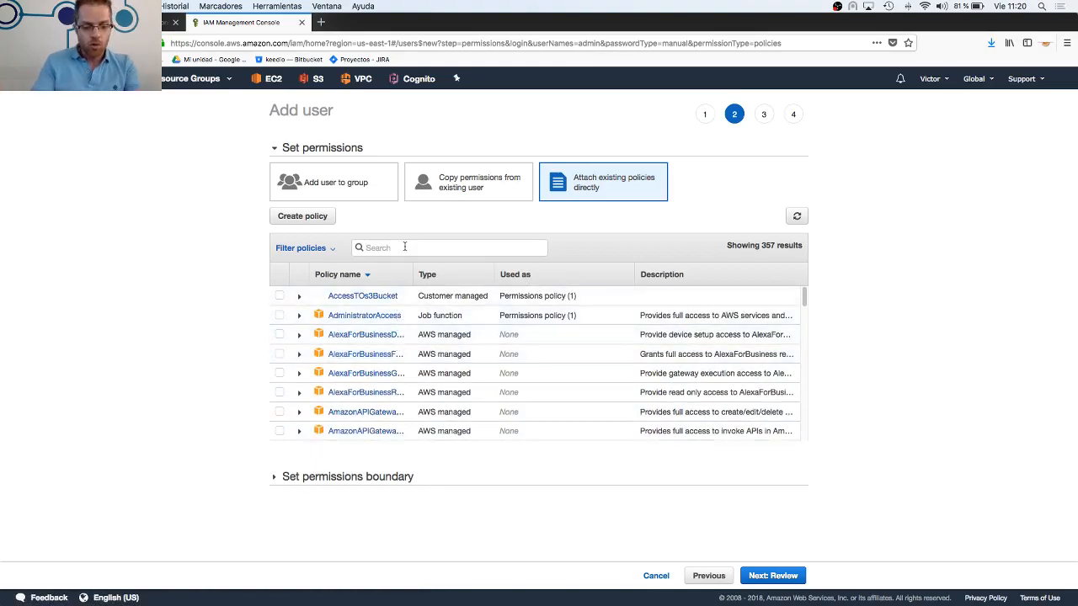
{"action": "type", "text": "adminis"}
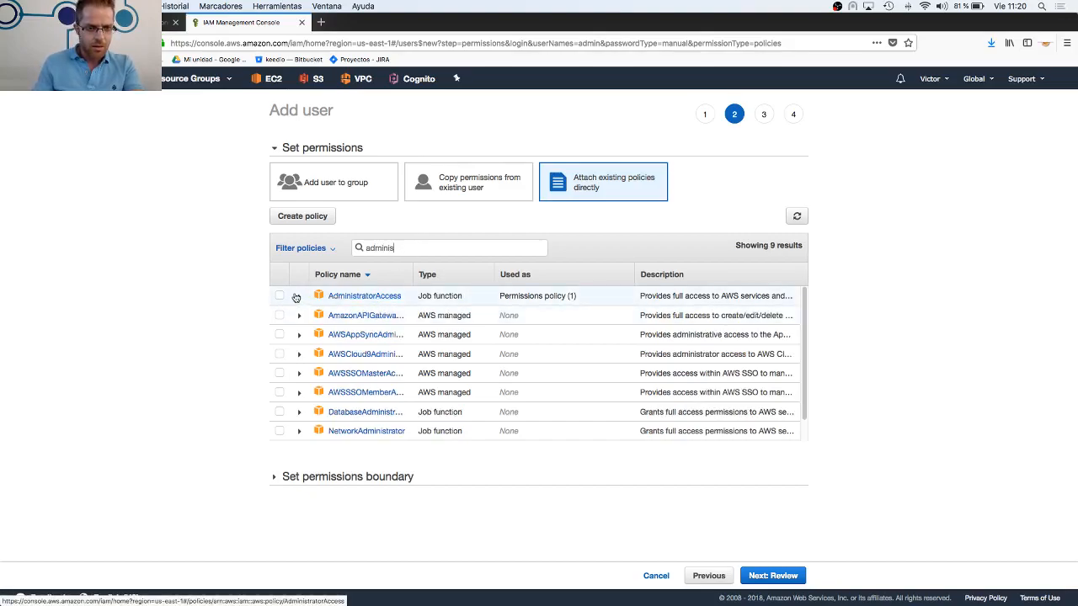
Proceed to the review, create the admin user, and close the wizard to return to the user list
{"action": "left_click", "coordinate": [773, 576]}
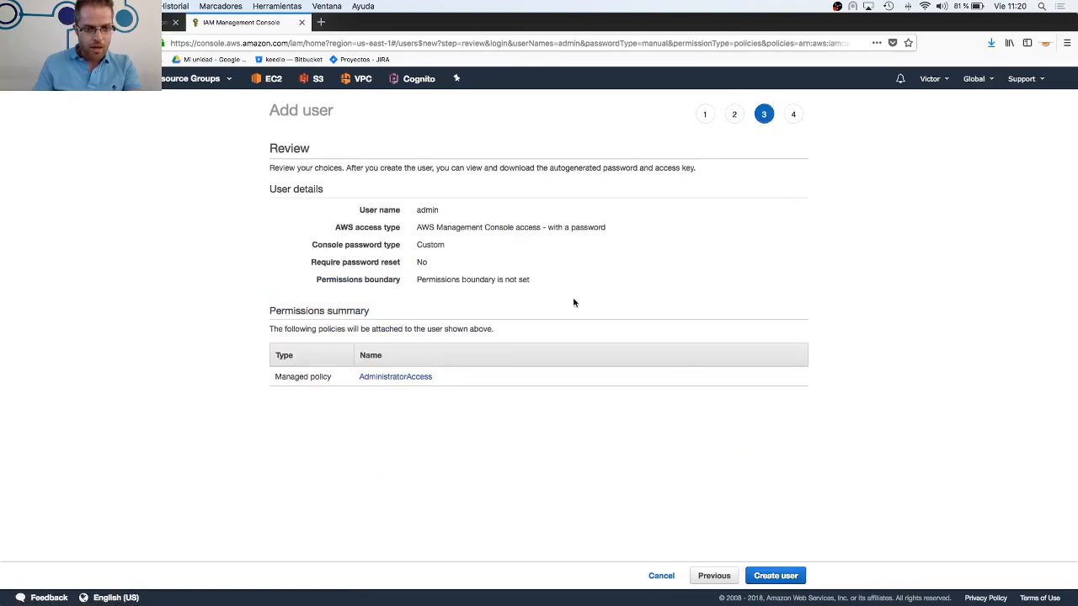
{"action": "left_click", "coordinate": [761, 580]}
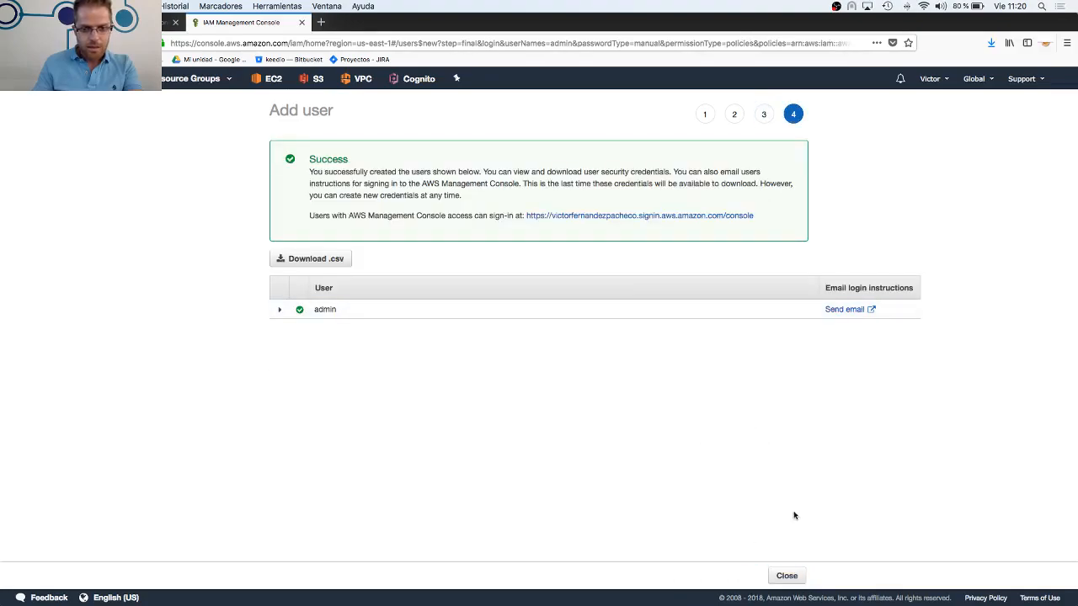
{"action": "left_click", "coordinate": [786, 577]}
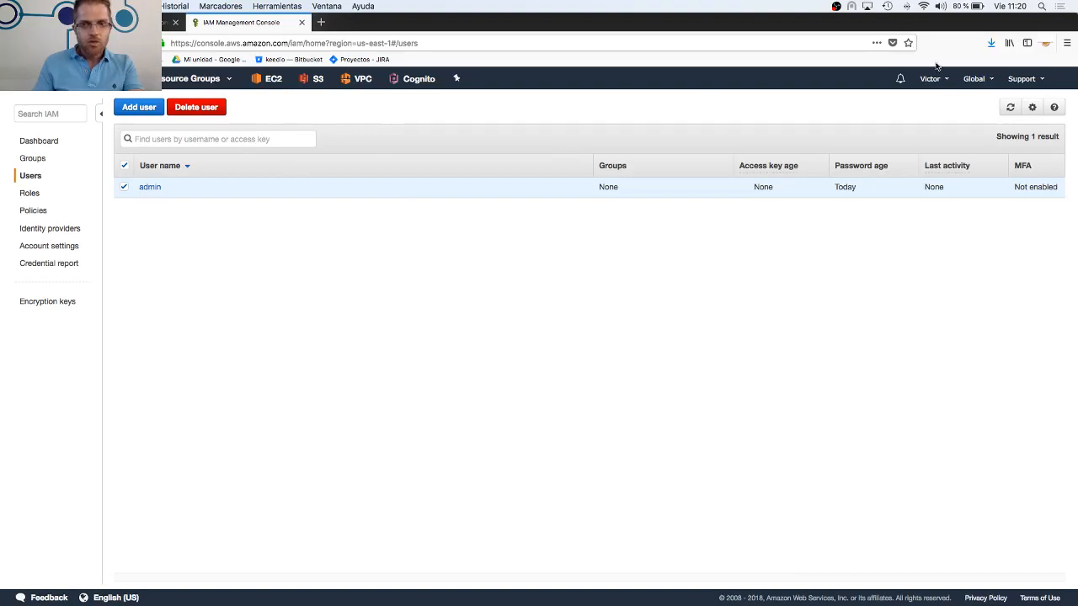
Open the IAM dashboard and highlight the full IAM users sign-in link
{"action": "left_click", "coordinate": [36, 141]}
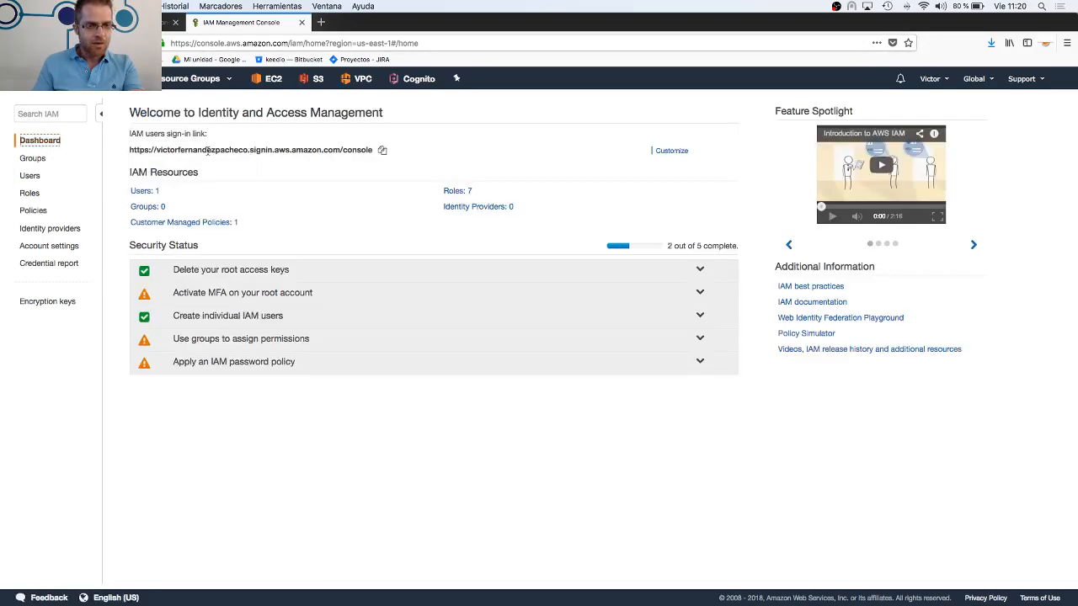
{"action": "triple_click", "coordinate": [131, 150]}
{"action": "left_click", "coordinate": [155, 150]}
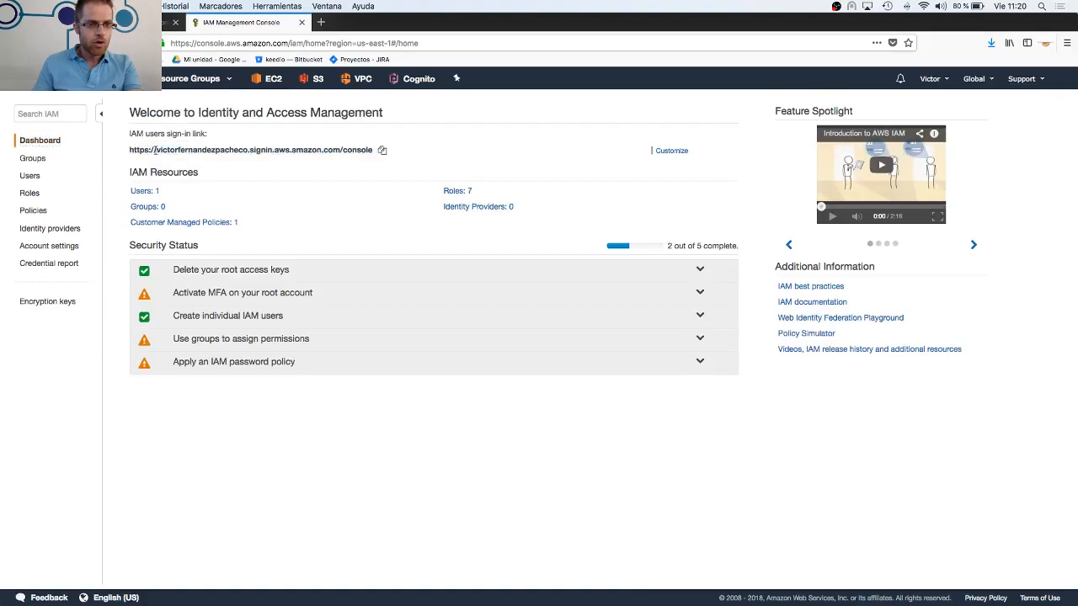
{"action": "left_click_drag", "start_coordinate": [132, 149], "coordinate": [358, 157]}
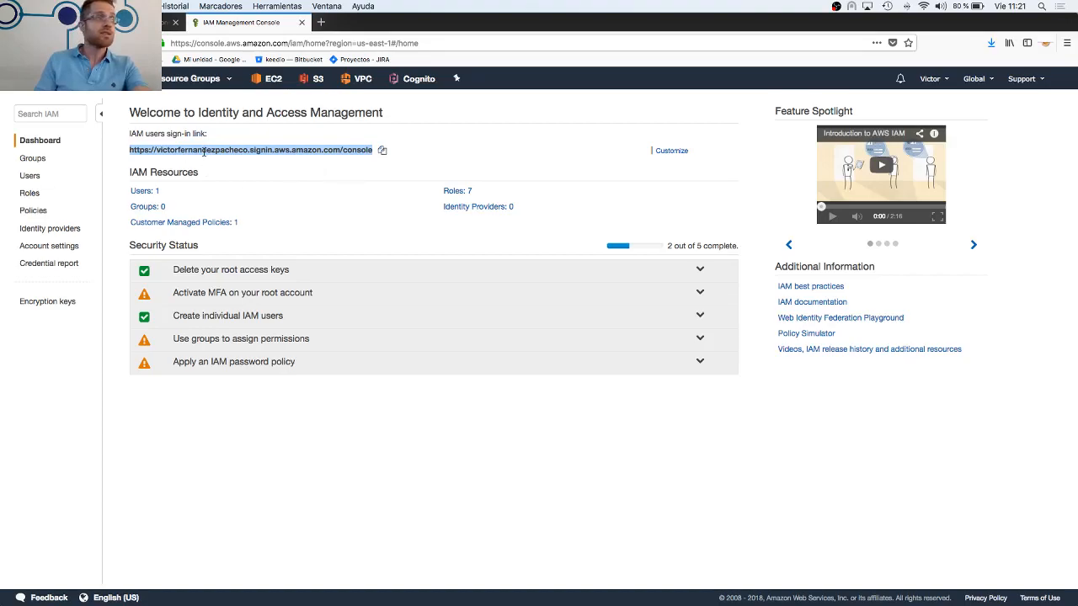
Search the IAM policies for "admin" and expand the AdministratorAccess policy's JSON
{"action": "left_click", "coordinate": [34, 211]}
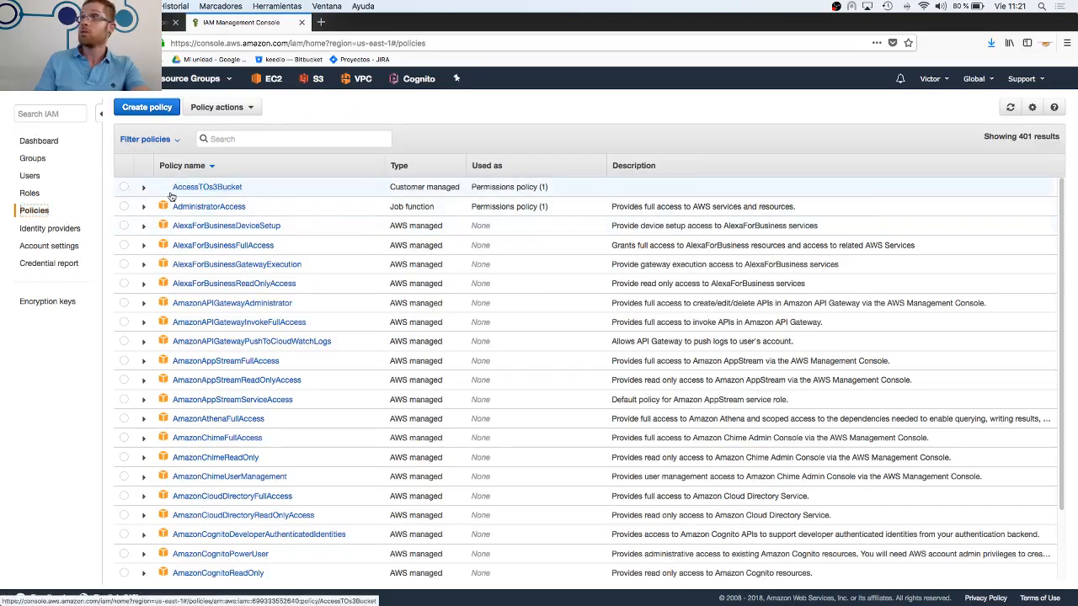
{"action": "left_click", "coordinate": [222, 140]}
{"action": "type", "text": "admin"}
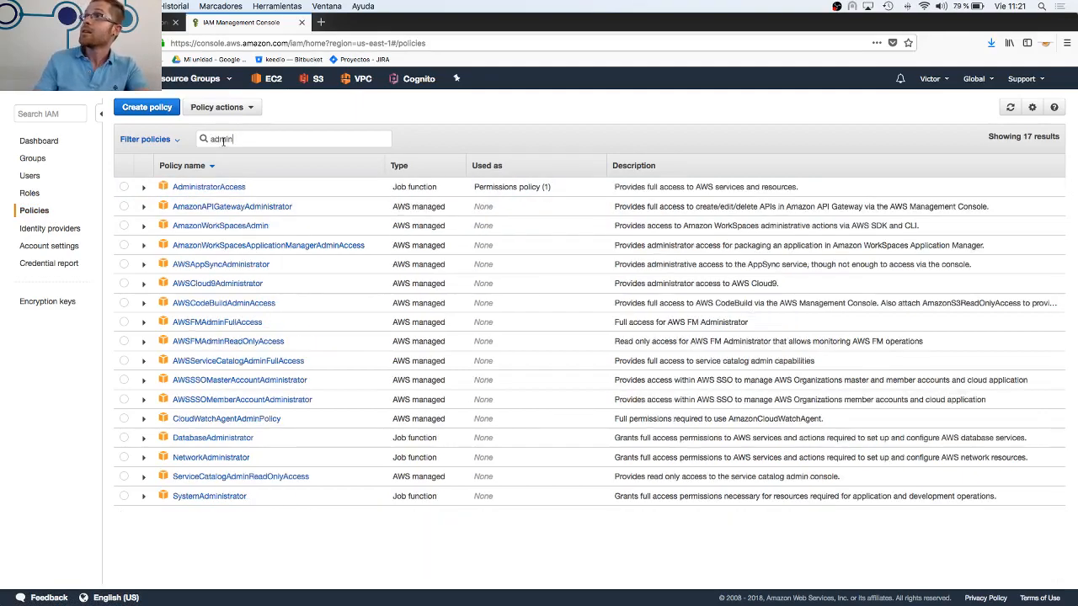
{"action": "left_click", "coordinate": [145, 189]}
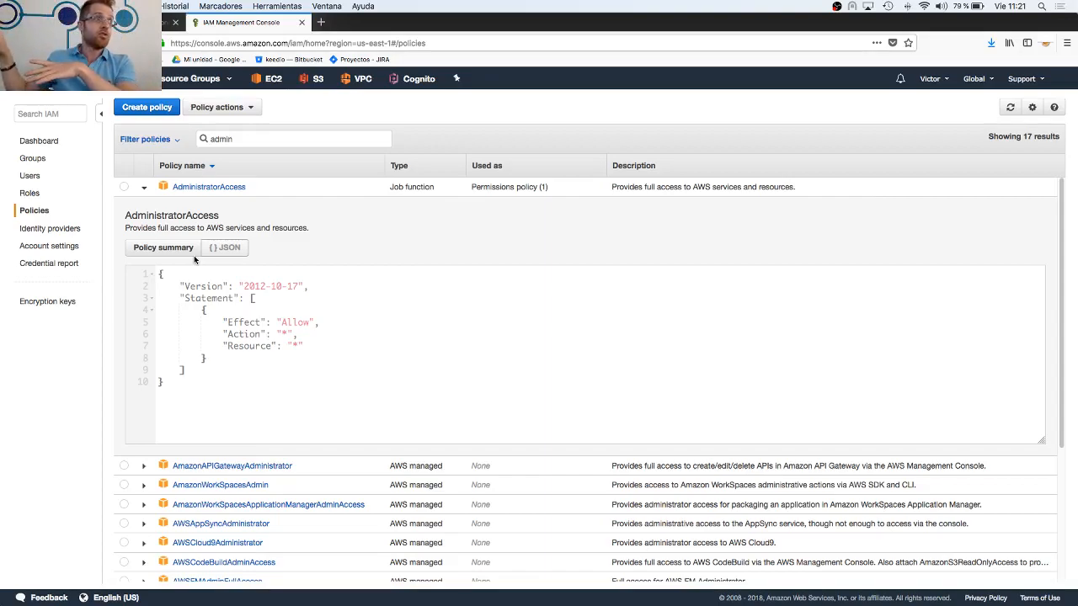
Examine the AdministratorAccess policy JSON, highlighting the whole document and its Effect, Action and Resource entries
{"action": "left_click_drag", "start_coordinate": [156, 273], "coordinate": [236, 381]}
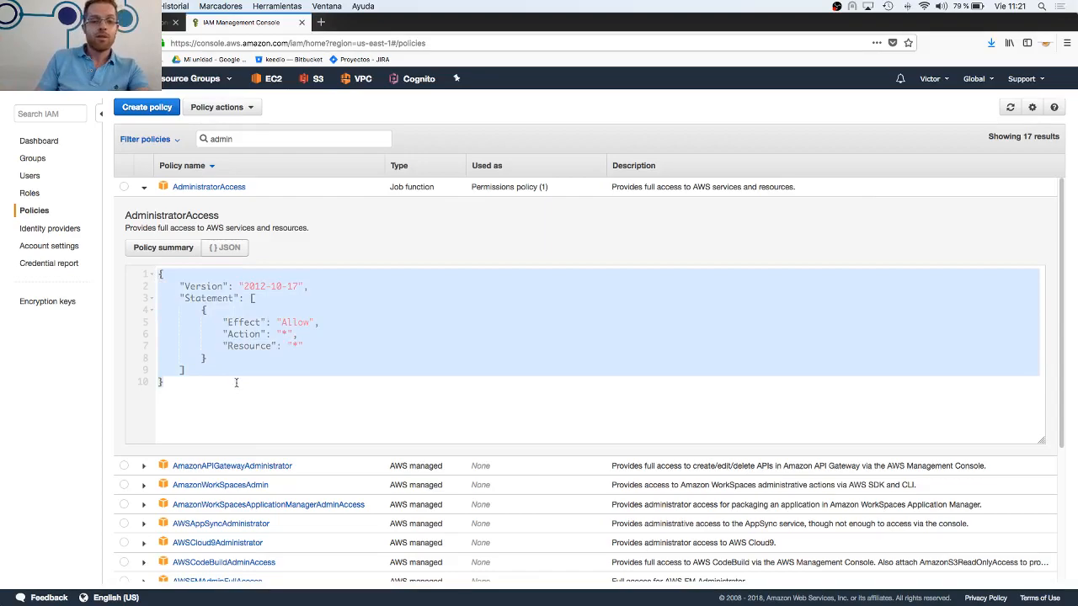
{"action": "left_click", "coordinate": [190, 377]}
{"action": "left_click_drag", "start_coordinate": [158, 273], "coordinate": [229, 439]}
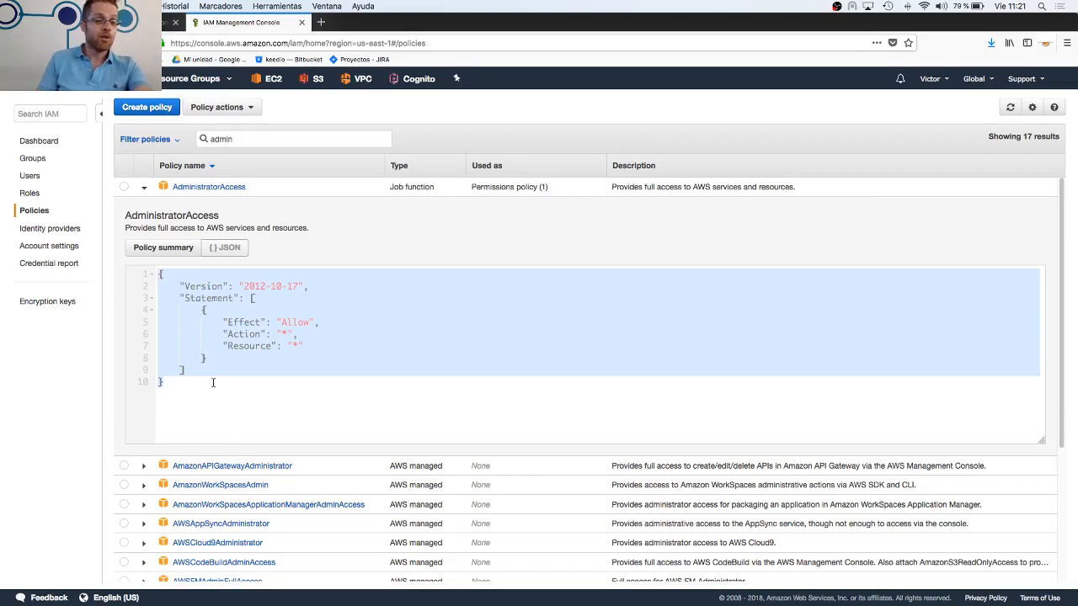
{"action": "left_click", "coordinate": [252, 340]}
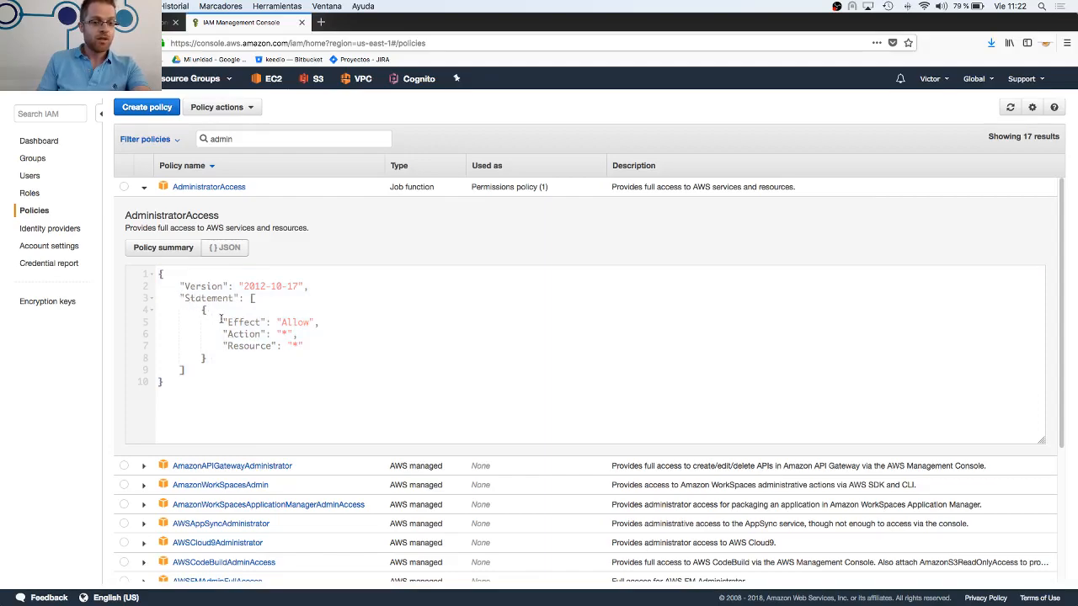
{"action": "left_click_drag", "start_coordinate": [222, 322], "coordinate": [312, 322]}
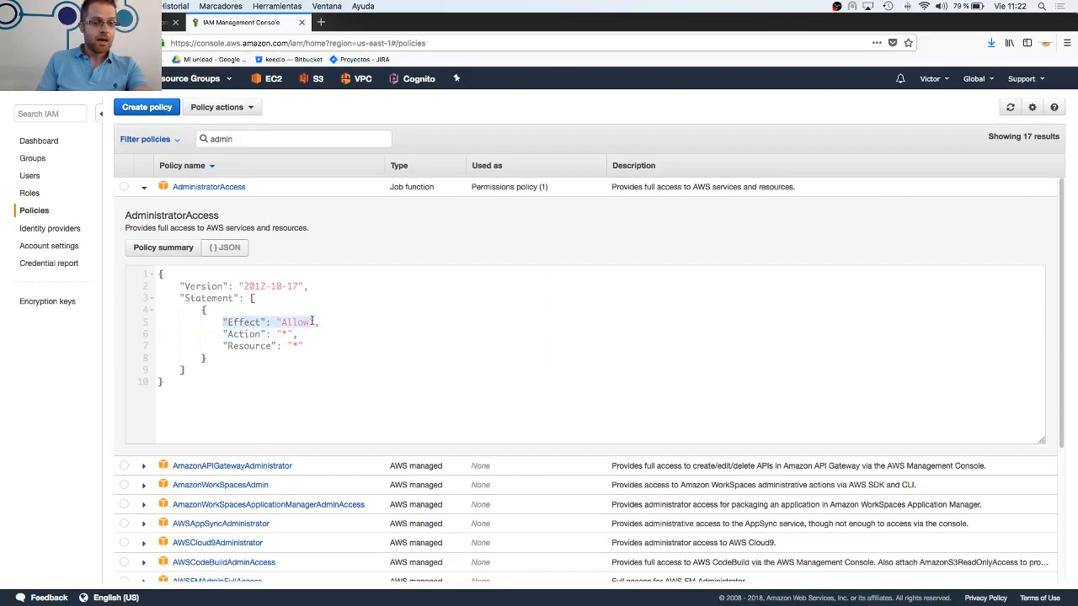
{"action": "left_click", "coordinate": [283, 324]}
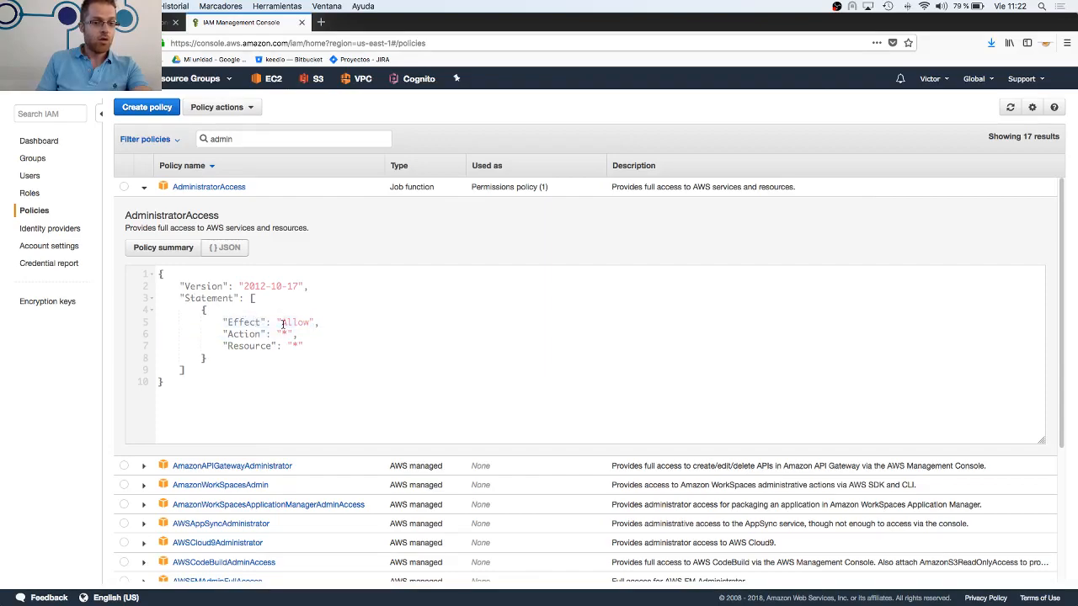
{"action": "left_click_drag", "start_coordinate": [283, 334], "coordinate": [293, 343]}
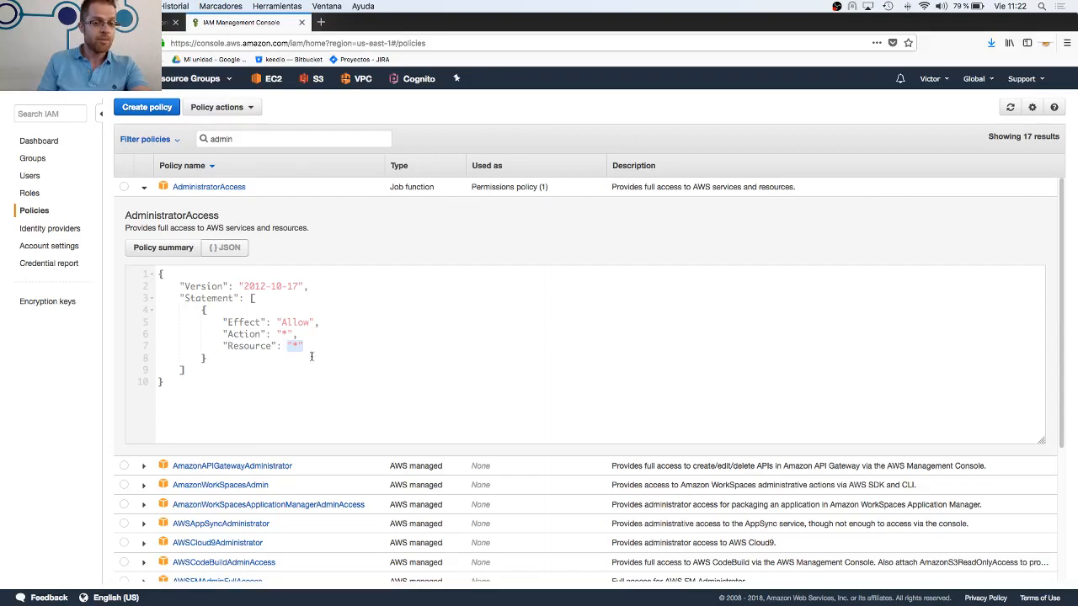
{"action": "left_click_drag", "start_coordinate": [305, 346], "coordinate": [205, 324]}
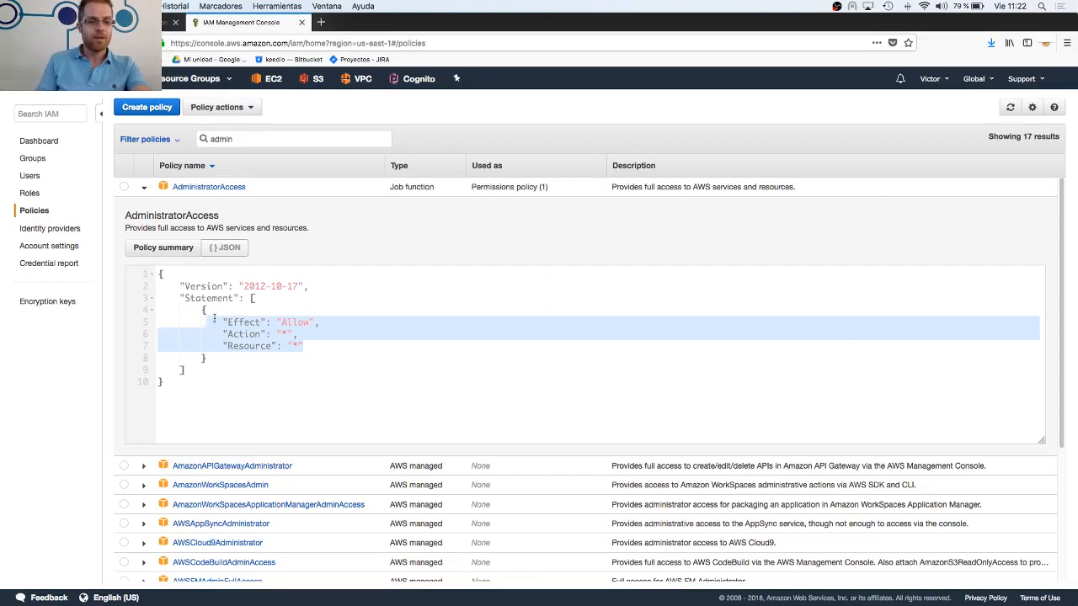
{"action": "left_click_drag", "start_coordinate": [161, 273], "coordinate": [225, 376]}
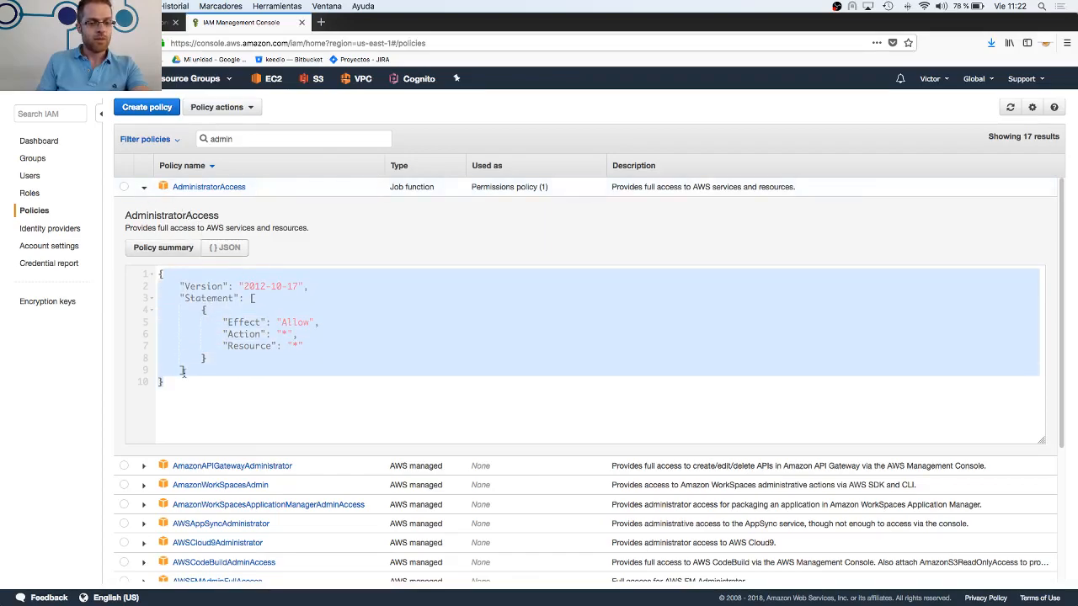
Expand the DatabaseAdministrator policy, read through its JSON actions and resources, collapse it, and return to the AdministratorAccess policy
{"action": "scroll", "coordinate": [222, 409], "scroll_direction": "down", "scroll_amount": 5}
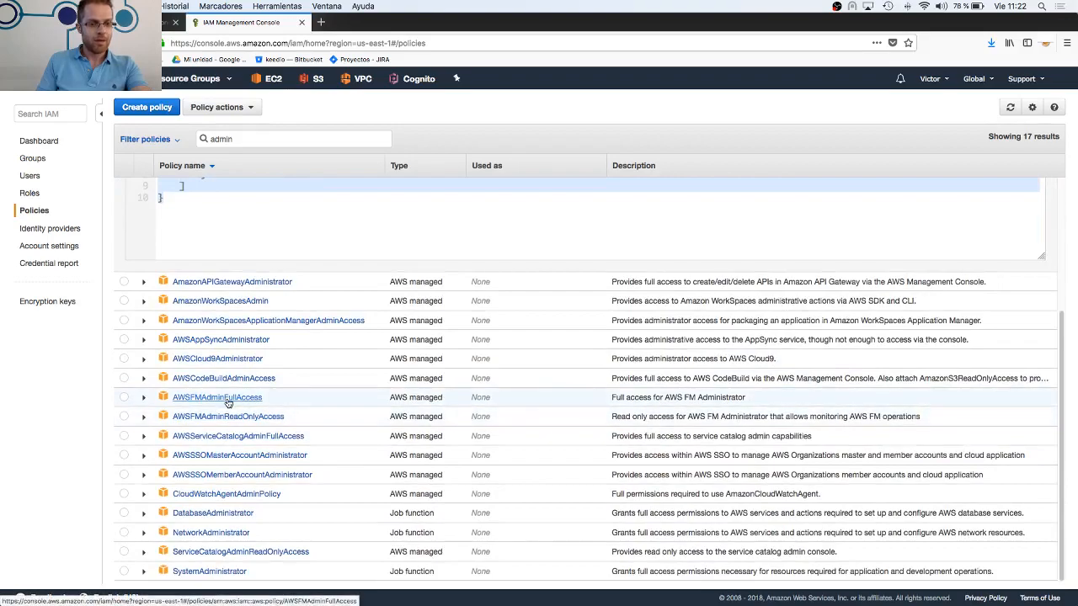
{"action": "left_click", "coordinate": [143, 513]}
{"action": "scroll", "coordinate": [201, 511], "scroll_direction": "down", "scroll_amount": 5}
{"action": "scroll", "coordinate": [201, 512], "scroll_direction": "down", "scroll_amount": 3}
{"action": "scroll", "coordinate": [263, 494], "scroll_direction": "up", "scroll_amount": 3}
{"action": "scroll", "coordinate": [459, 493], "scroll_direction": "down", "scroll_amount": 10}
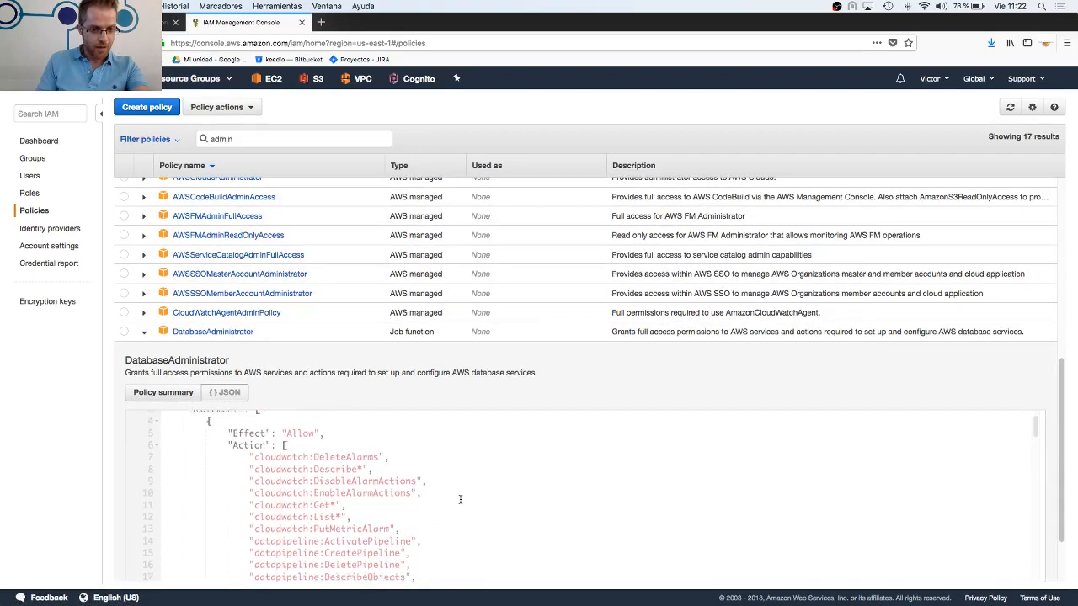
{"action": "scroll", "coordinate": [461, 500], "scroll_direction": "down", "scroll_amount": 10}
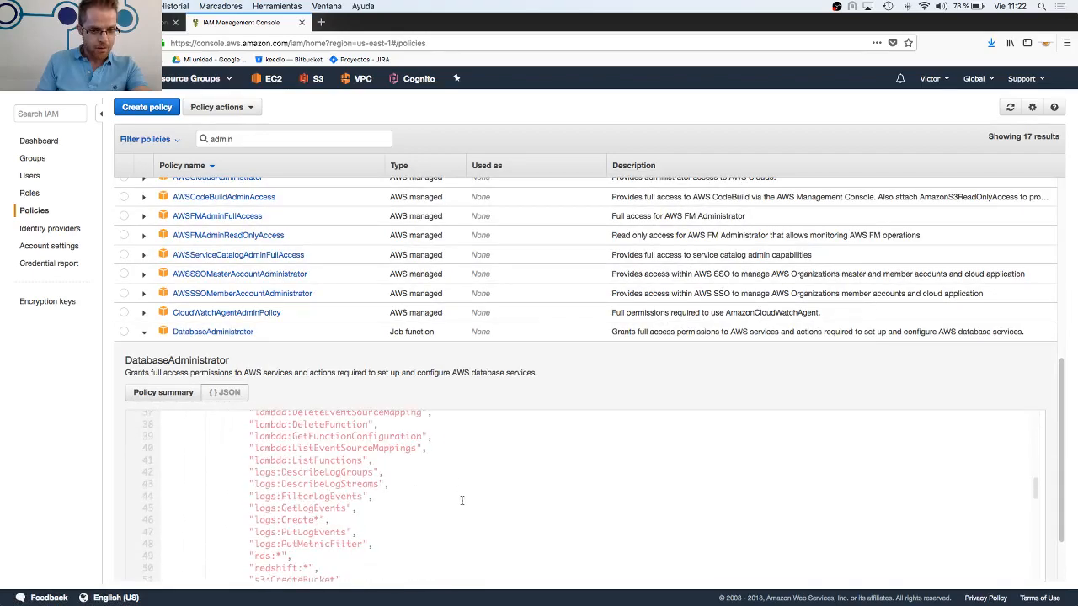
{"action": "scroll", "coordinate": [382, 500], "scroll_direction": "down", "scroll_amount": 5}
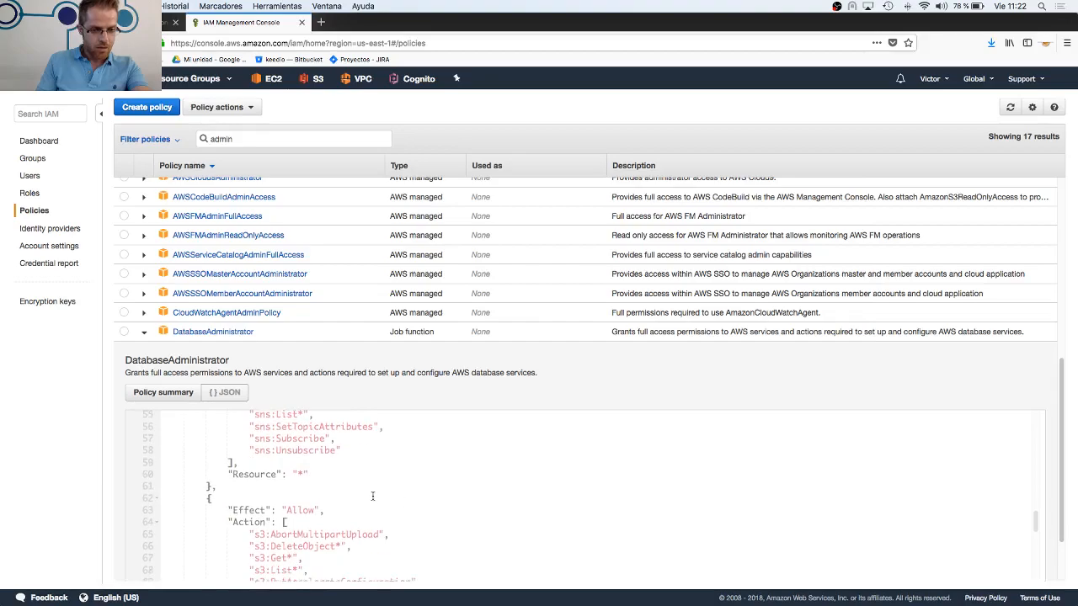
{"action": "scroll", "coordinate": [355, 494], "scroll_direction": "down", "scroll_amount": 10}
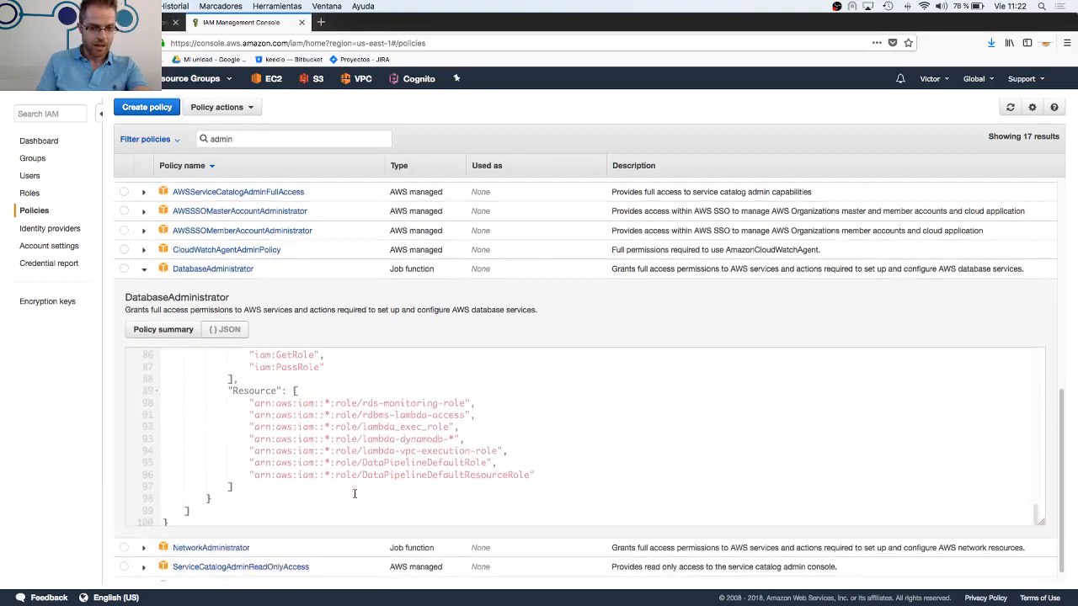
{"action": "scroll", "coordinate": [354, 494], "scroll_direction": "down", "scroll_amount": 1}
{"action": "scroll", "coordinate": [354, 468], "scroll_direction": "up", "scroll_amount": 10}
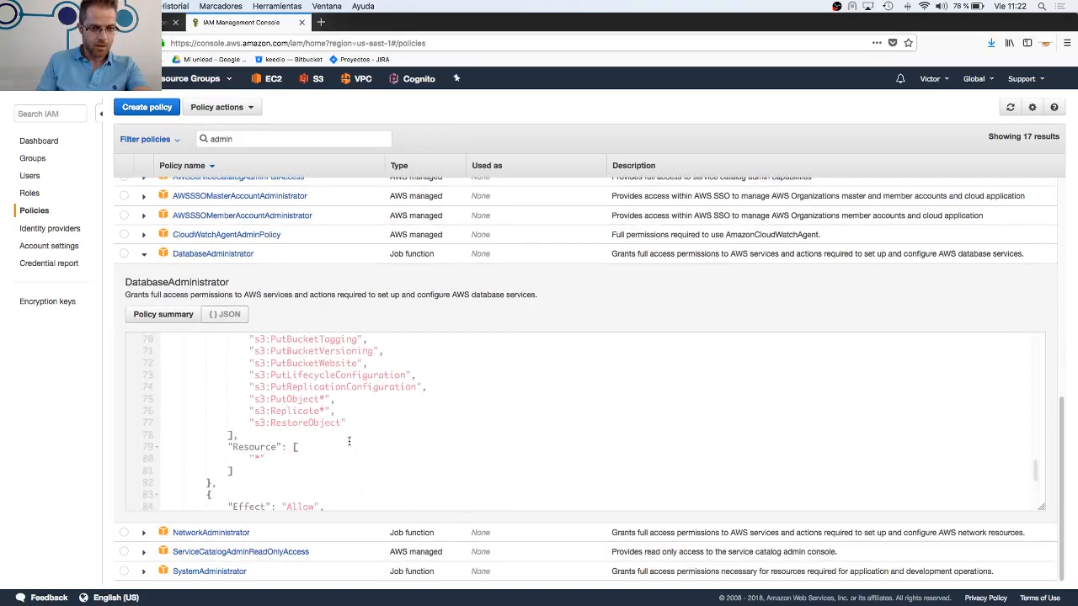
{"action": "scroll", "coordinate": [342, 445], "scroll_direction": "up", "scroll_amount": 5}
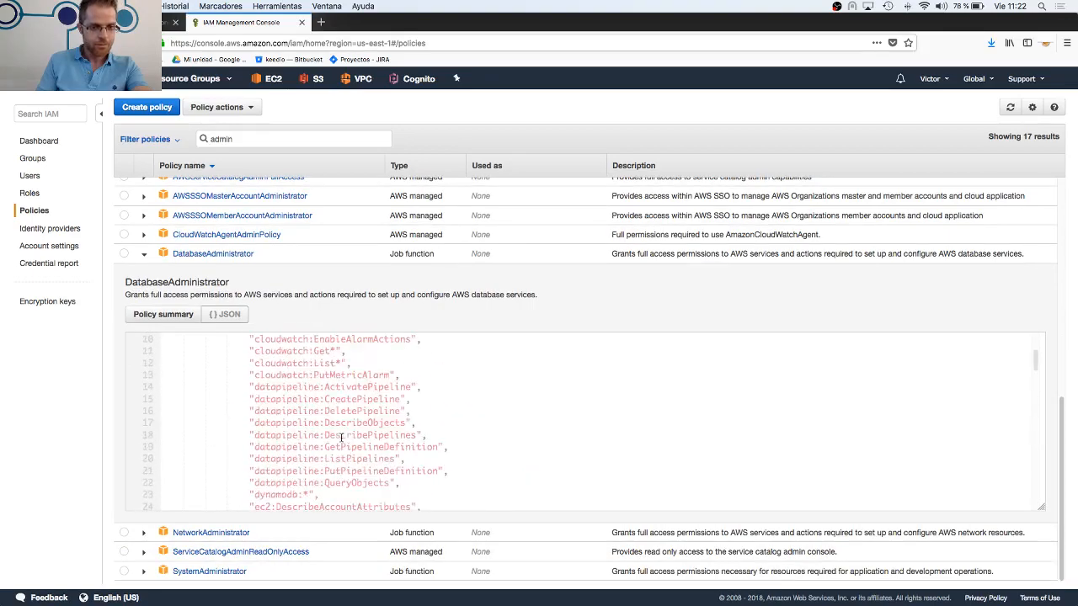
{"action": "left_click", "coordinate": [144, 256]}
{"action": "scroll", "coordinate": [228, 313], "scroll_direction": "up", "scroll_amount": 3}
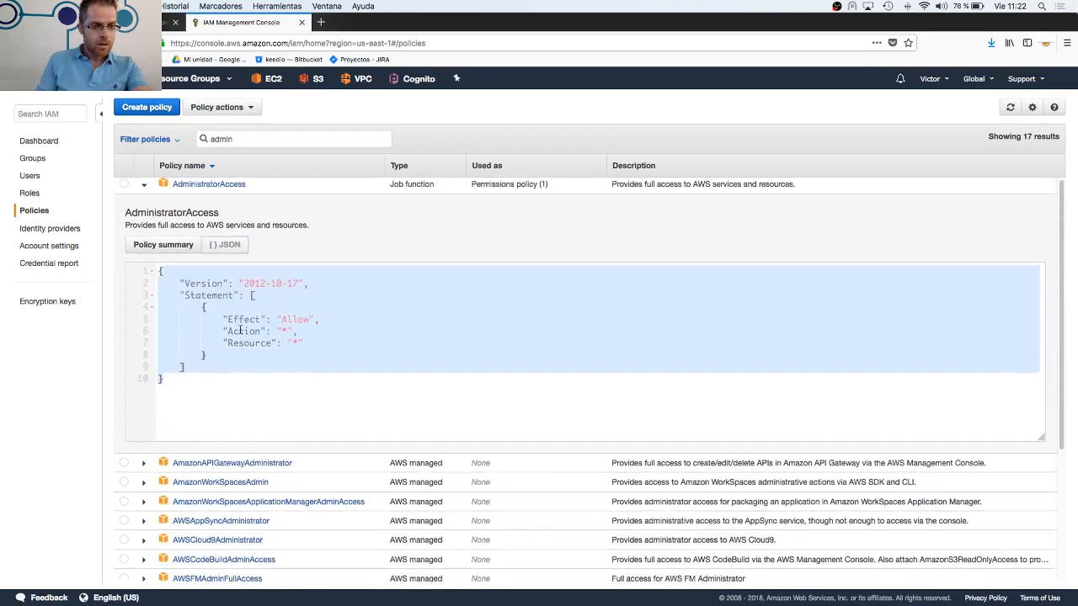
View the IAM Roles page, then browse the unfiltered list of IAM policies
{"action": "left_click", "coordinate": [30, 197]}
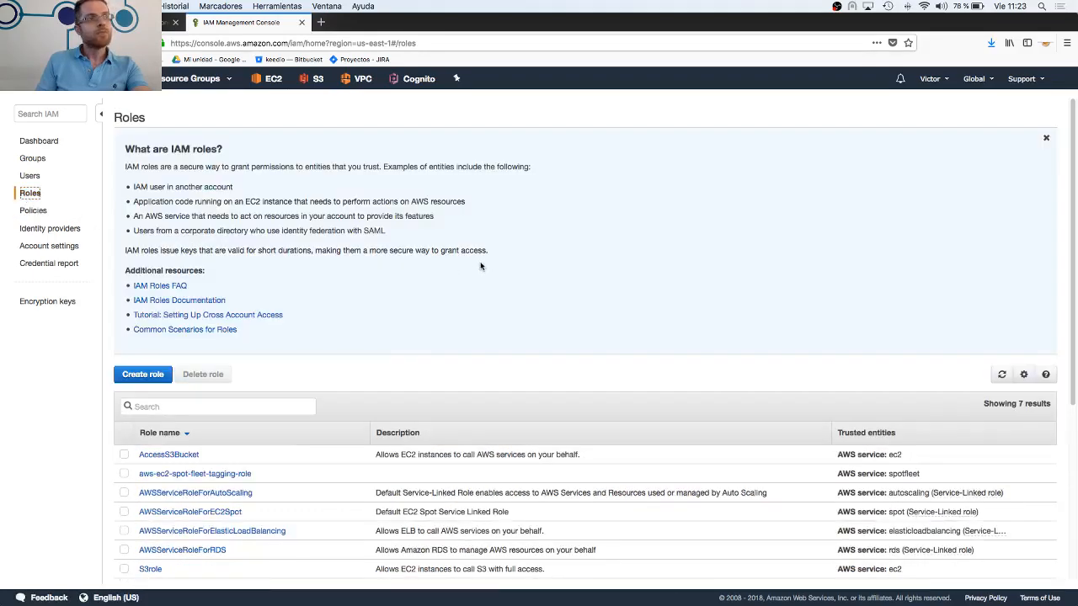
{"action": "left_click", "coordinate": [38, 212]}
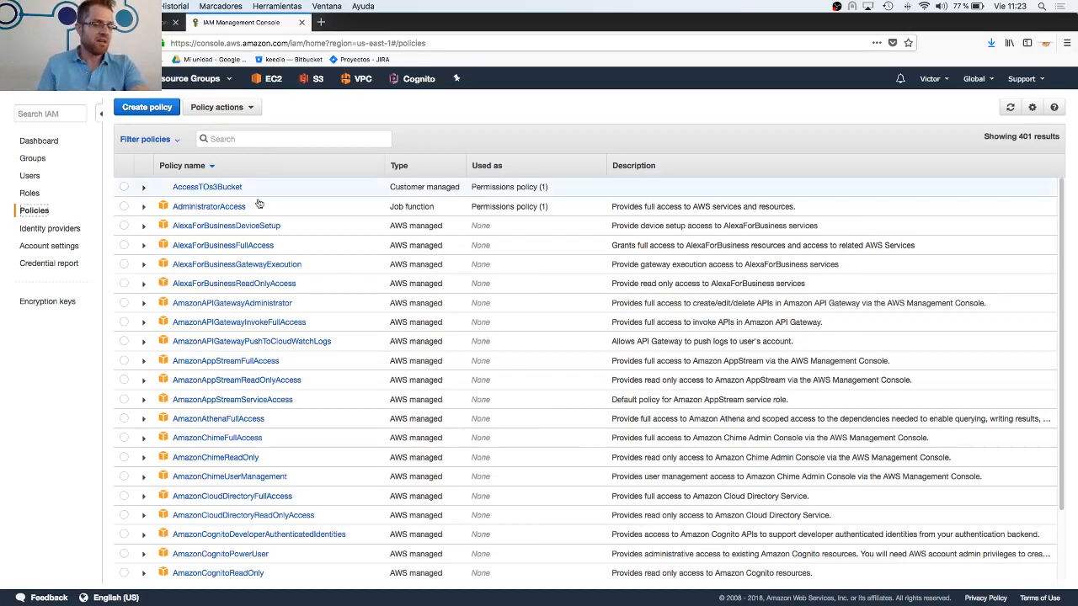
{"action": "scroll", "coordinate": [304, 296], "scroll_direction": "down", "scroll_amount": 3}
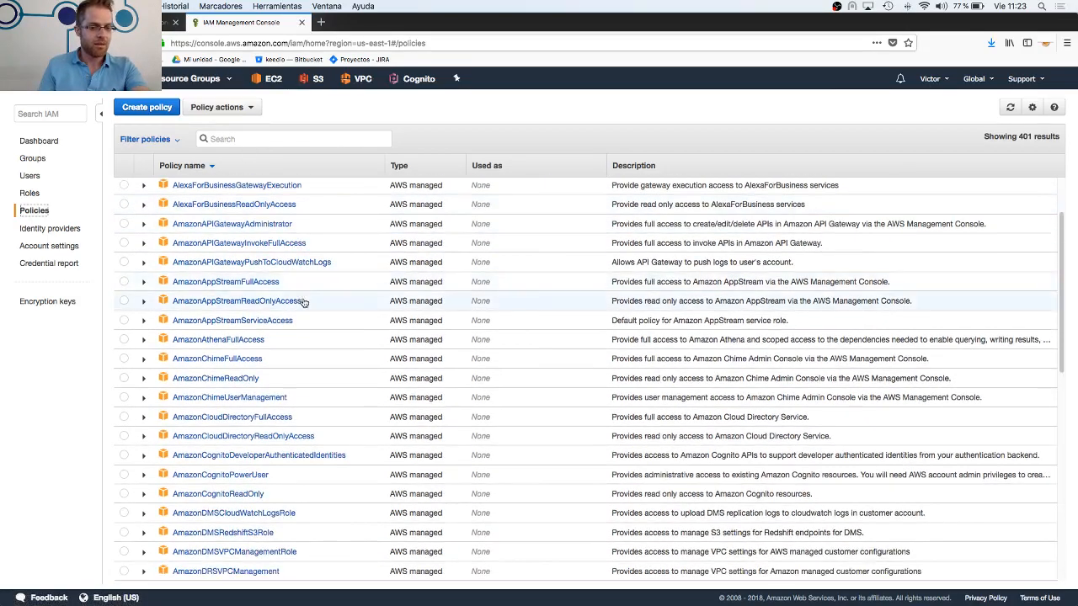
{"action": "scroll", "coordinate": [305, 299], "scroll_direction": "down", "scroll_amount": 10}
{"action": "scroll", "coordinate": [306, 305], "scroll_direction": "up", "scroll_amount": 12}
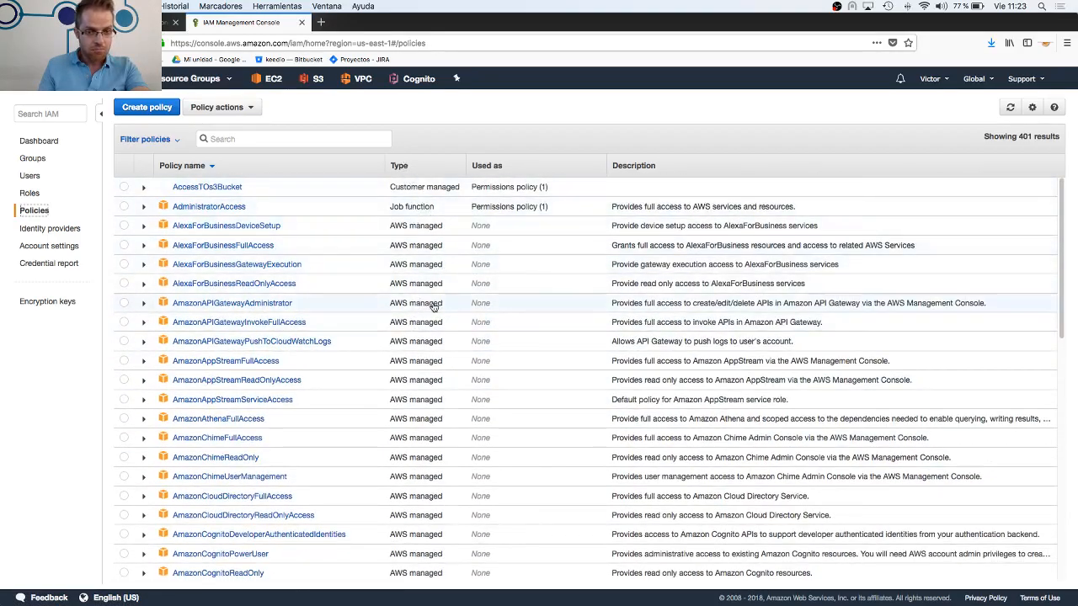
{"action": "scroll", "coordinate": [429, 307], "scroll_direction": "down", "scroll_amount": 15}
{"action": "scroll", "coordinate": [425, 328], "scroll_direction": "down", "scroll_amount": 20}
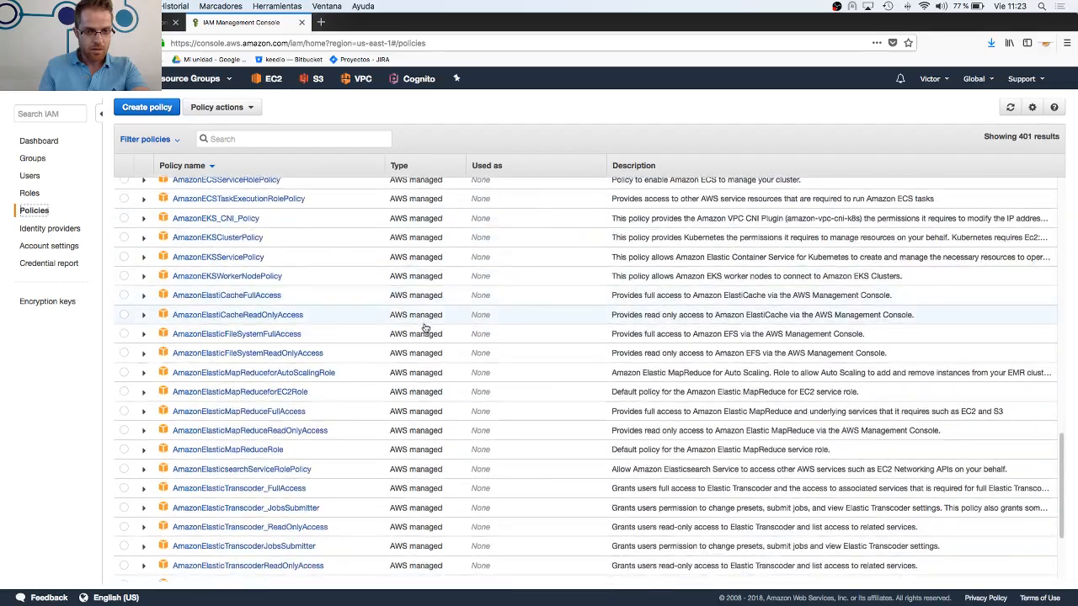
Open the IAM Roles page and examine the role explanation and the list of existing roles
{"action": "scroll", "coordinate": [428, 378], "scroll_direction": "up", "scroll_amount": 20}
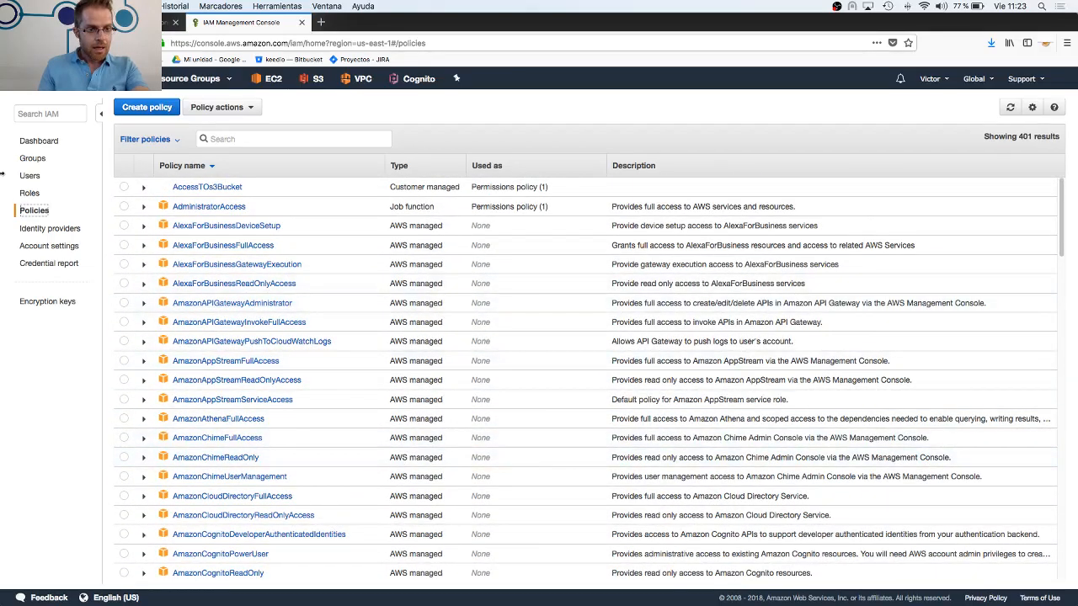
{"action": "left_click", "coordinate": [31, 193]}
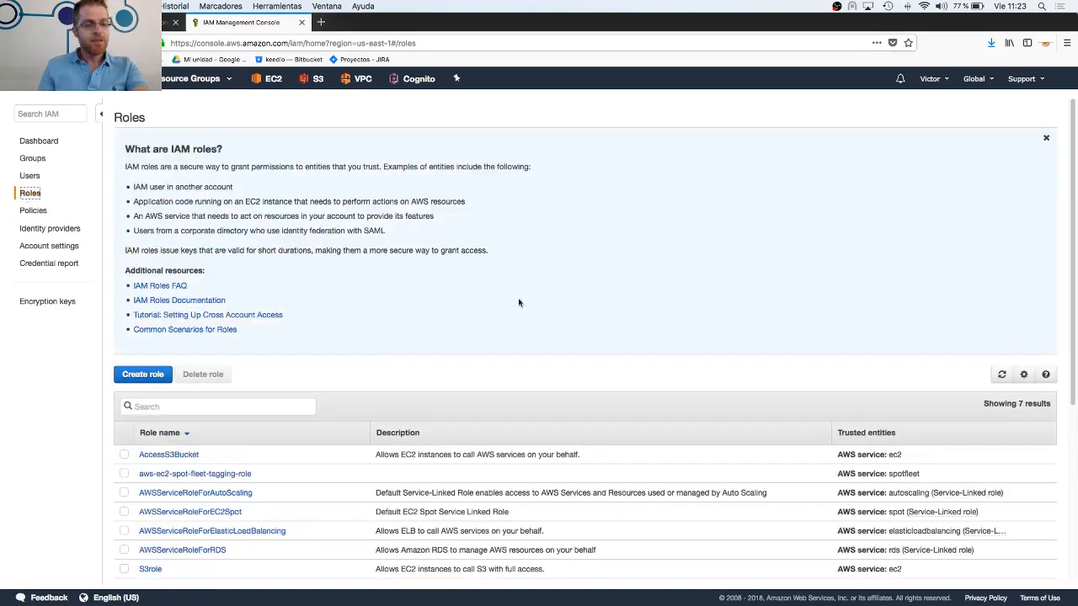
{"action": "scroll", "coordinate": [478, 318], "scroll_direction": "down", "scroll_amount": 5}
{"action": "scroll", "coordinate": [505, 301], "scroll_direction": "up", "scroll_amount": 5}
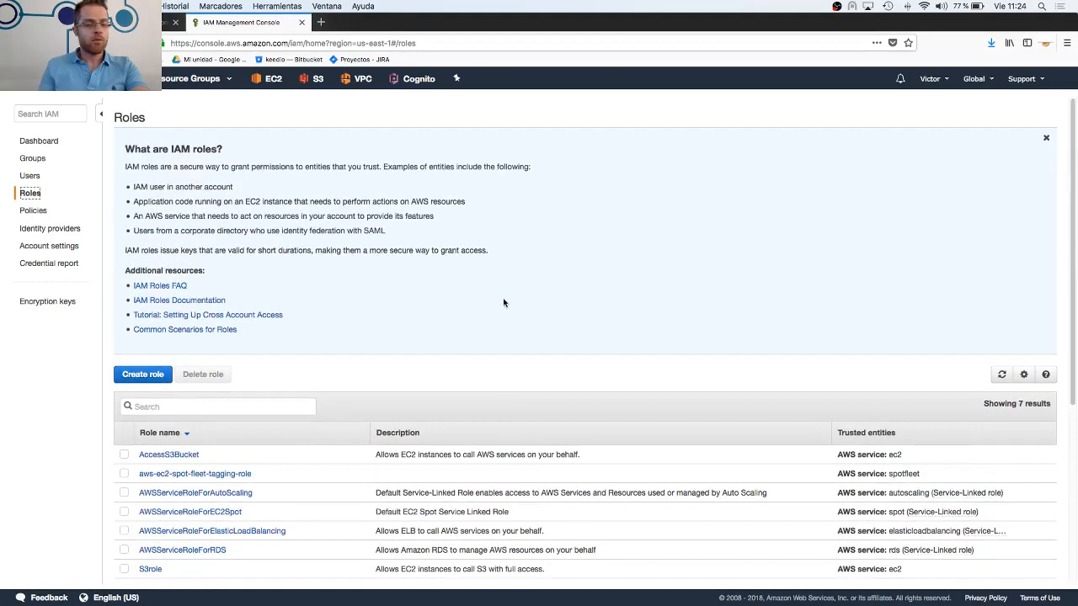
{"action": "scroll", "coordinate": [494, 303], "scroll_direction": "down", "scroll_amount": 5}
{"action": "scroll", "coordinate": [494, 303], "scroll_direction": "up", "scroll_amount": 5}
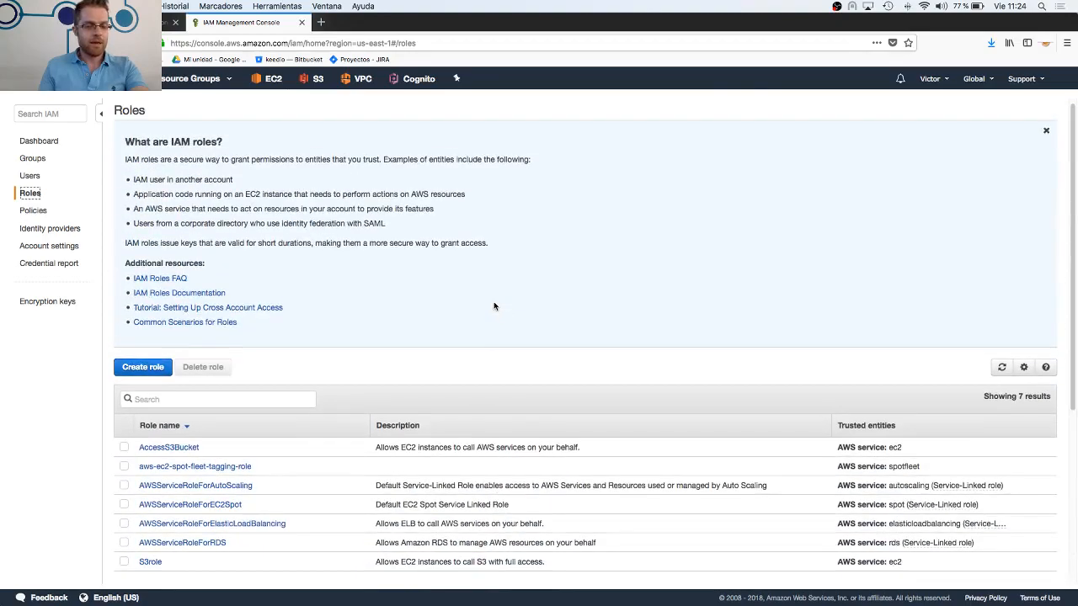
{"action": "scroll", "coordinate": [495, 305], "scroll_direction": "down", "scroll_amount": 5}
{"action": "scroll", "coordinate": [495, 306], "scroll_direction": "down", "scroll_amount": 1}
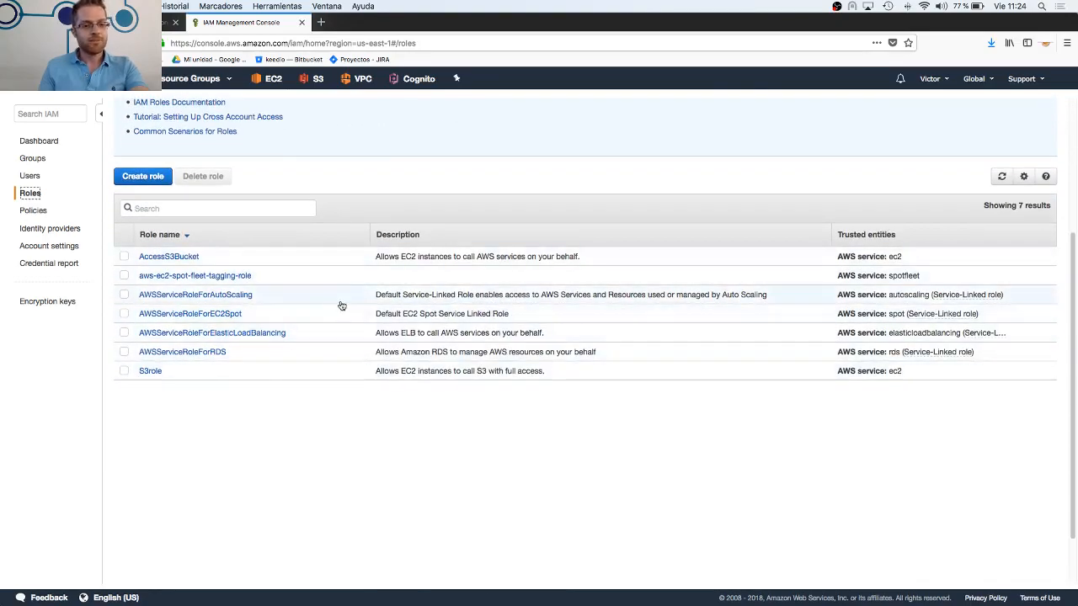
{"action": "scroll", "coordinate": [278, 295], "scroll_direction": "up", "scroll_amount": 5}
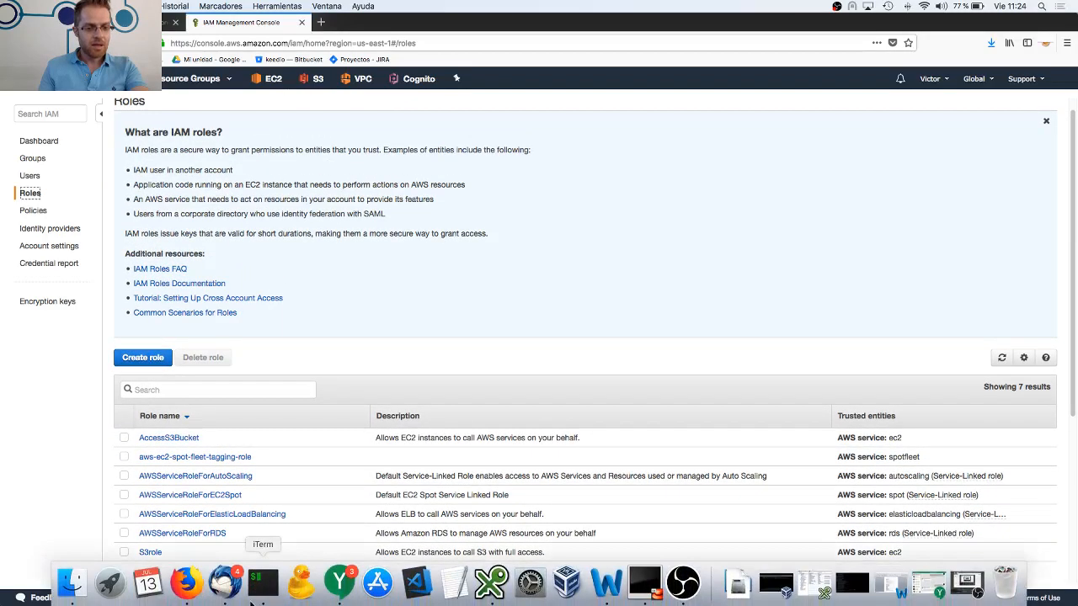
Switch to the Google Slides deck, present the slide on IAM's elements (Usuarios, Grupos, Políticas, Roles), and exit the presentation
{"action": "left_click", "coordinate": [143, 22]}
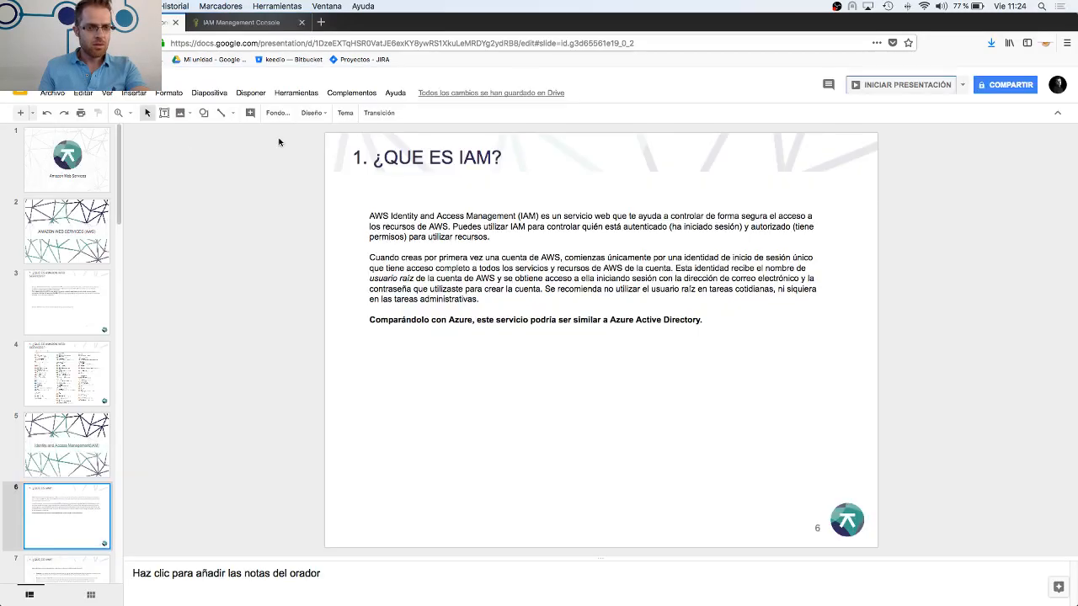
{"action": "scroll", "coordinate": [102, 434], "scroll_direction": "down", "scroll_amount": 2}
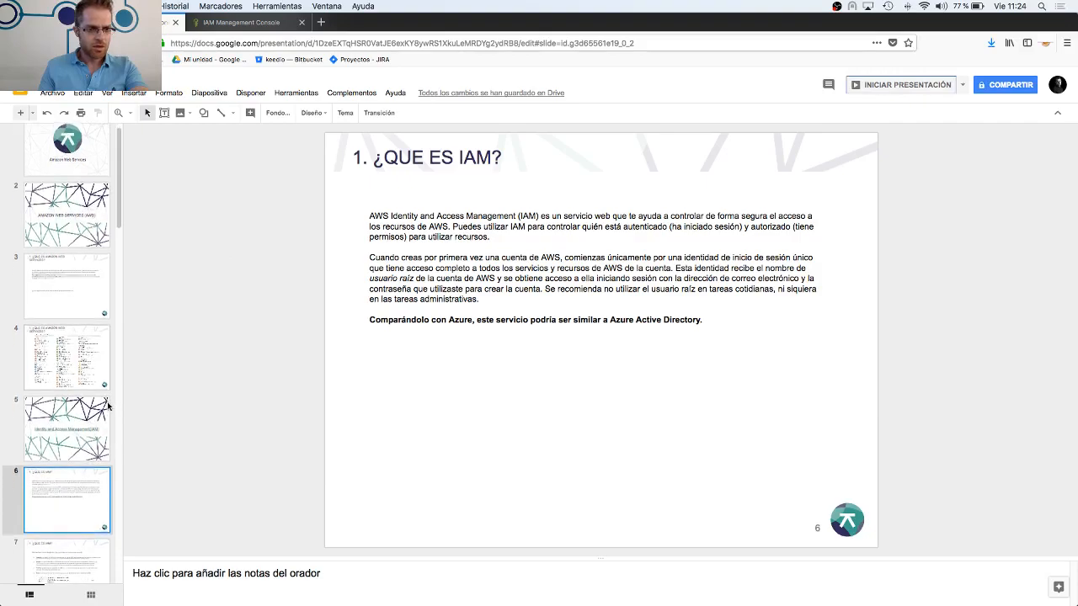
{"action": "left_click", "coordinate": [886, 88]}
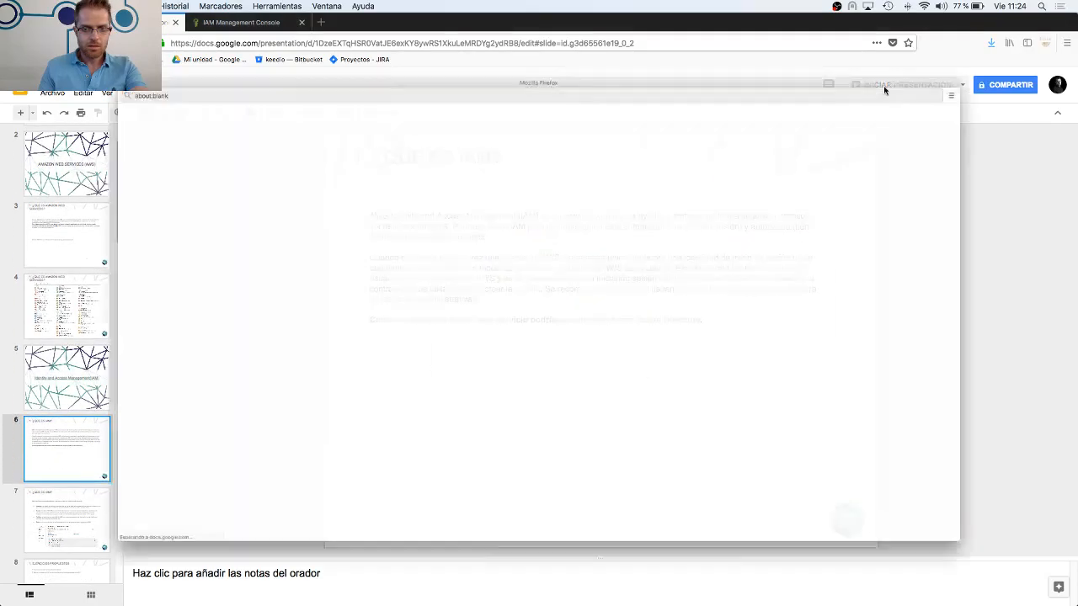
{"action": "key", "text": "Right"}
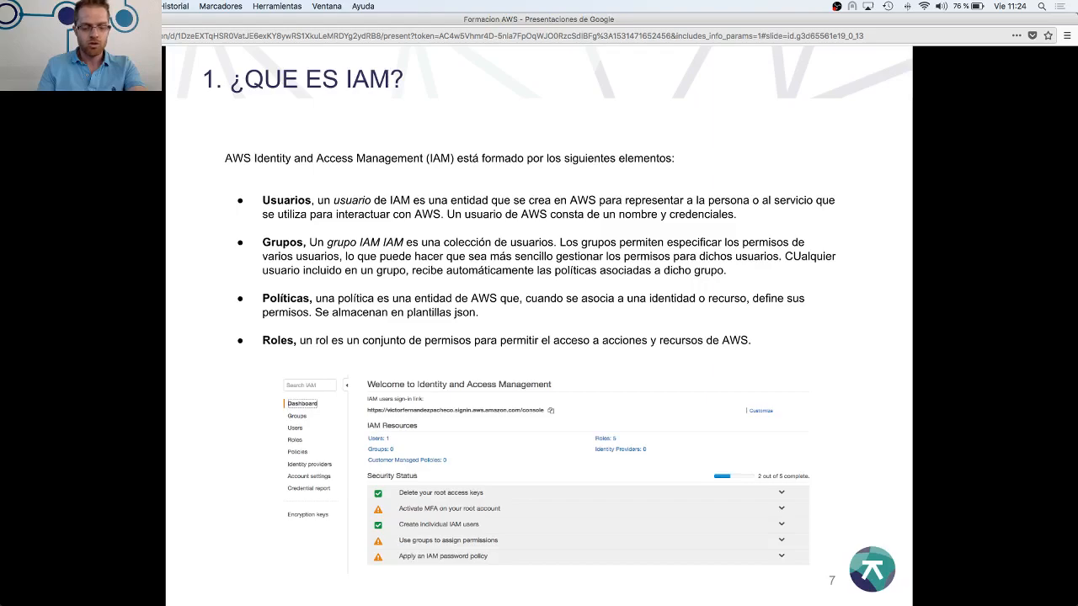
{"action": "key", "text": "Right"}
{"action": "key", "text": "Left"}
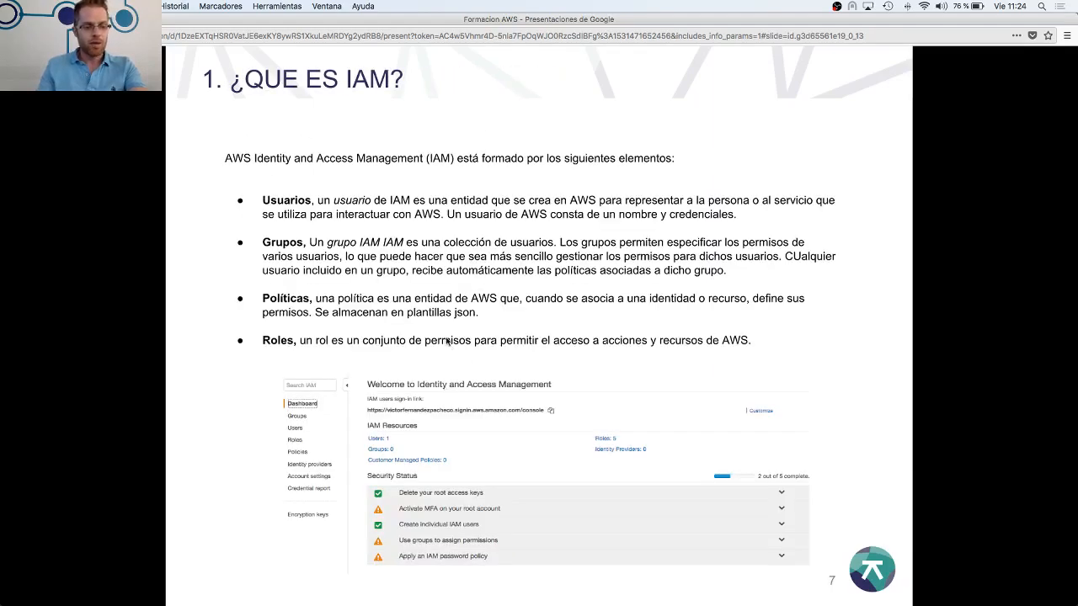
{"action": "key", "text": "Escape"}
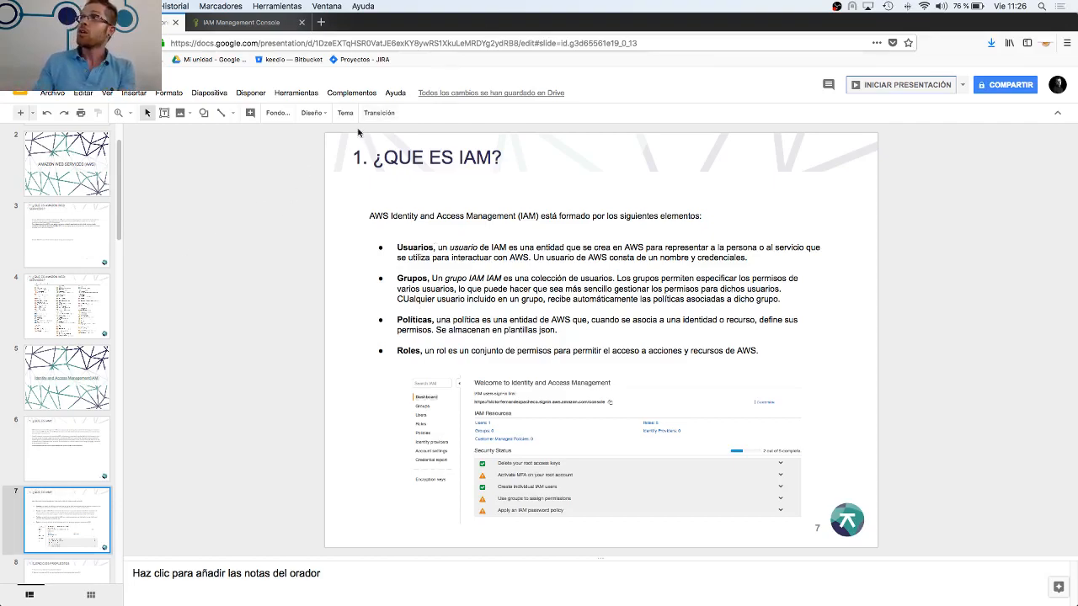
Return to the IAM console, open the S3role role, and expand its AmazonS3FullAccess policy JSON
{"action": "left_click", "coordinate": [225, 23]}
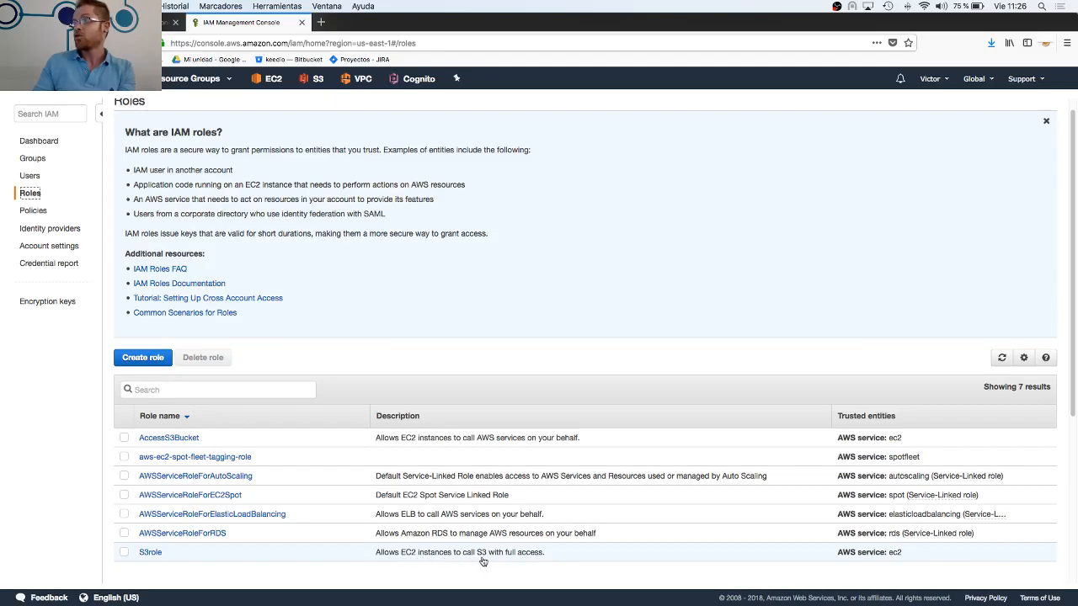
{"action": "left_click", "coordinate": [151, 554]}
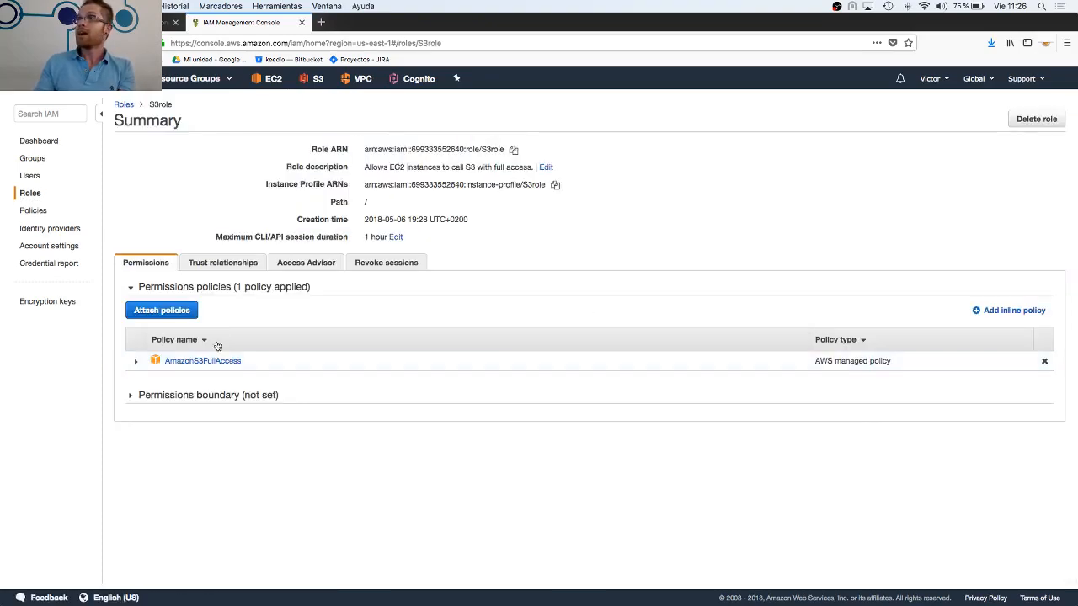
{"action": "left_click", "coordinate": [137, 362]}
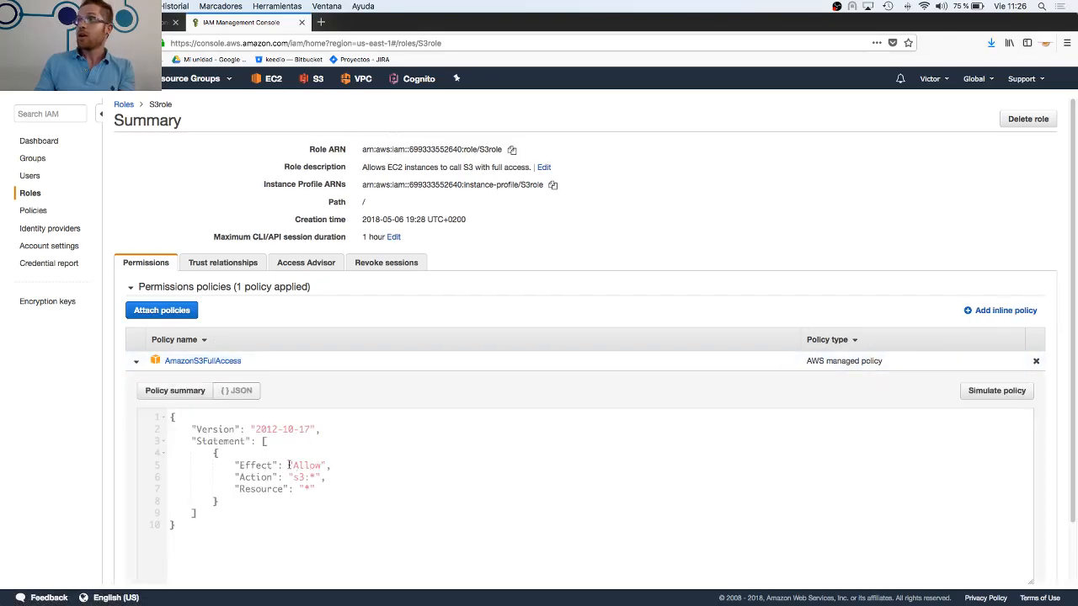
Highlight the Resource and Action values in the AmazonS3FullAccess policy JSON, and collapse the policy
{"action": "mouse_move", "coordinate": [289, 465]}
{"action": "left_mouse_down"}
{"action": "mouse_move", "coordinate": [324, 473]}
{"action": "mouse_move", "coordinate": [318, 487]}
{"action": "mouse_move", "coordinate": [287, 485]}
{"action": "left_mouse_up"}
{"action": "left_click", "coordinate": [289, 476]}
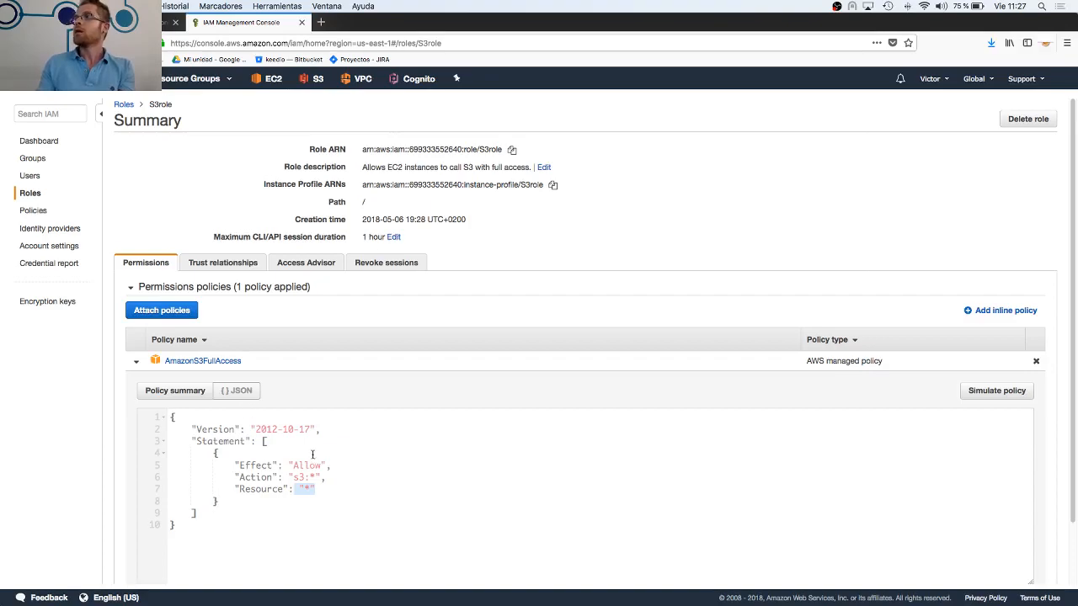
{"action": "scroll", "coordinate": [312, 455], "scroll_direction": "down", "scroll_amount": 2}
{"action": "scroll", "coordinate": [311, 455], "scroll_direction": "up", "scroll_amount": 2}
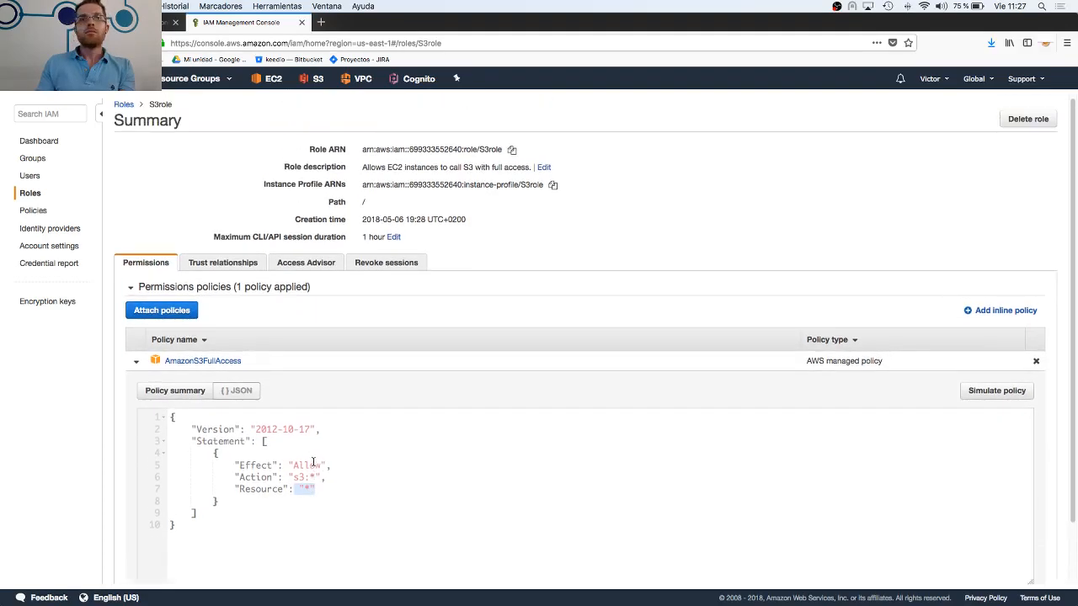
{"action": "left_click", "coordinate": [292, 478]}
{"action": "left_click_drag", "start_coordinate": [292, 478], "coordinate": [341, 474]}
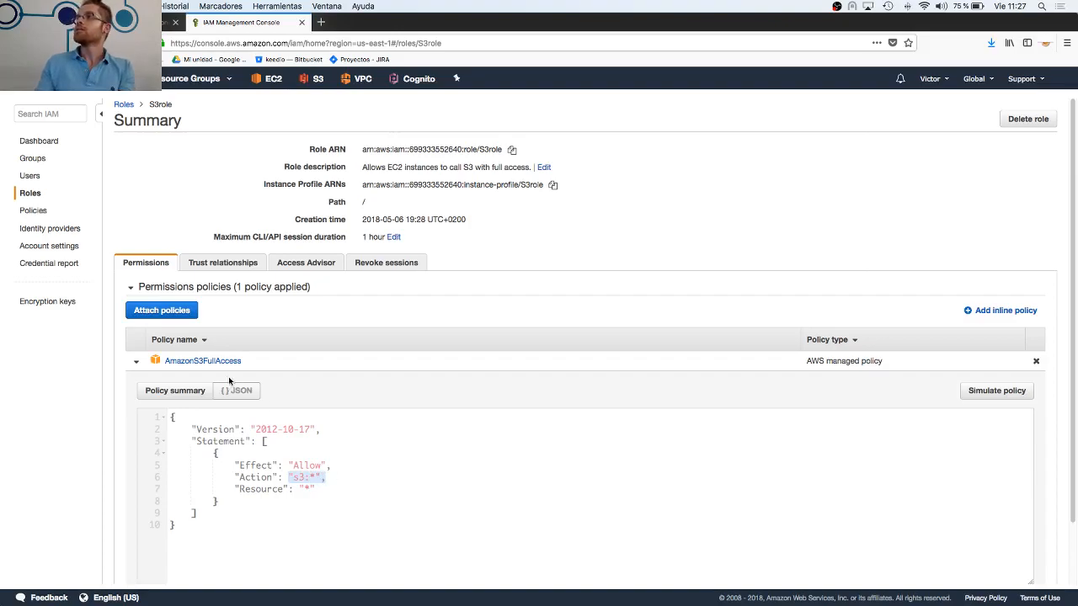
{"action": "left_click", "coordinate": [133, 364]}
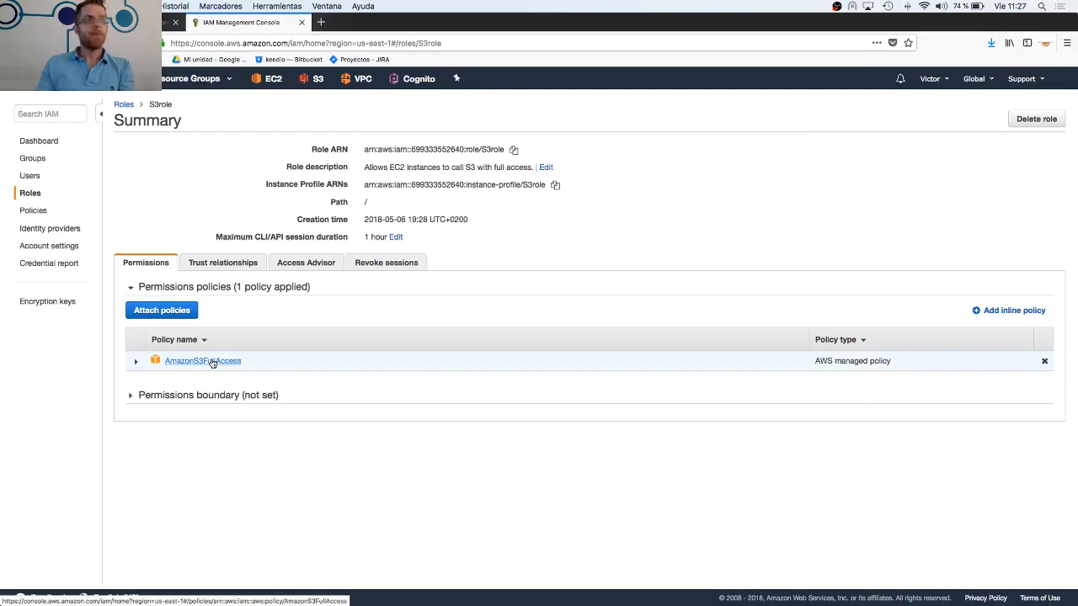
Go to the EC2 service and open its list of running instances
{"action": "left_click", "coordinate": [39, 141]}
{"action": "left_click", "coordinate": [103, 78]}
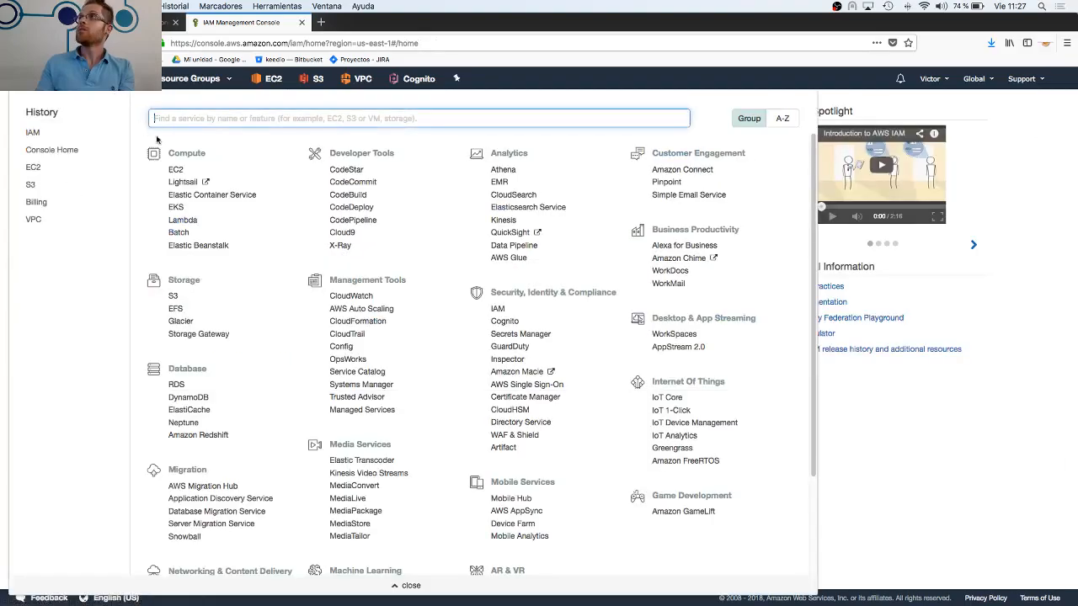
{"action": "left_click", "coordinate": [175, 172]}
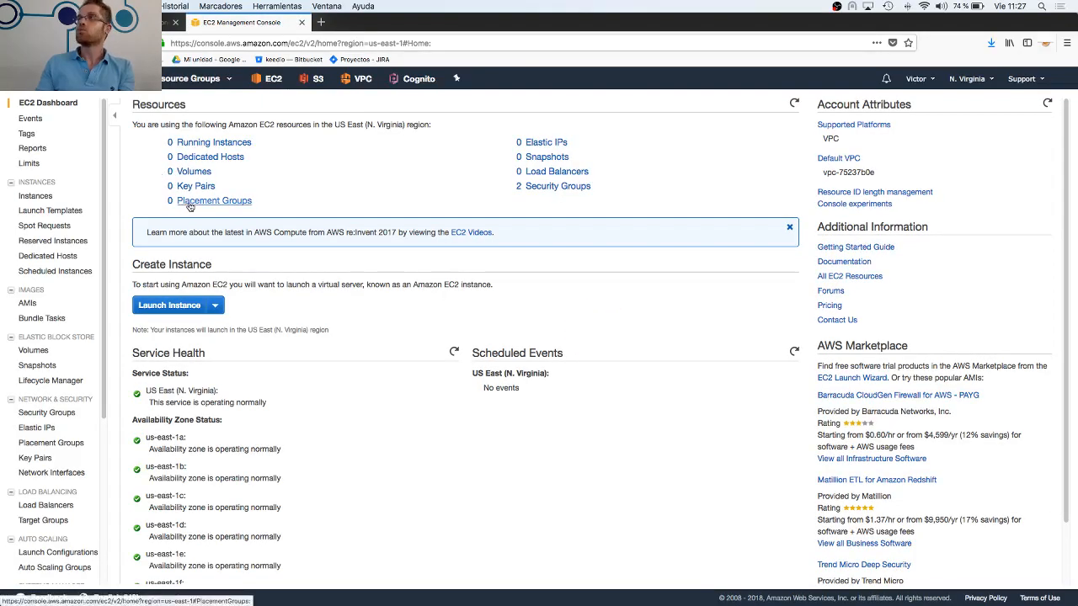
{"action": "left_click", "coordinate": [197, 143]}
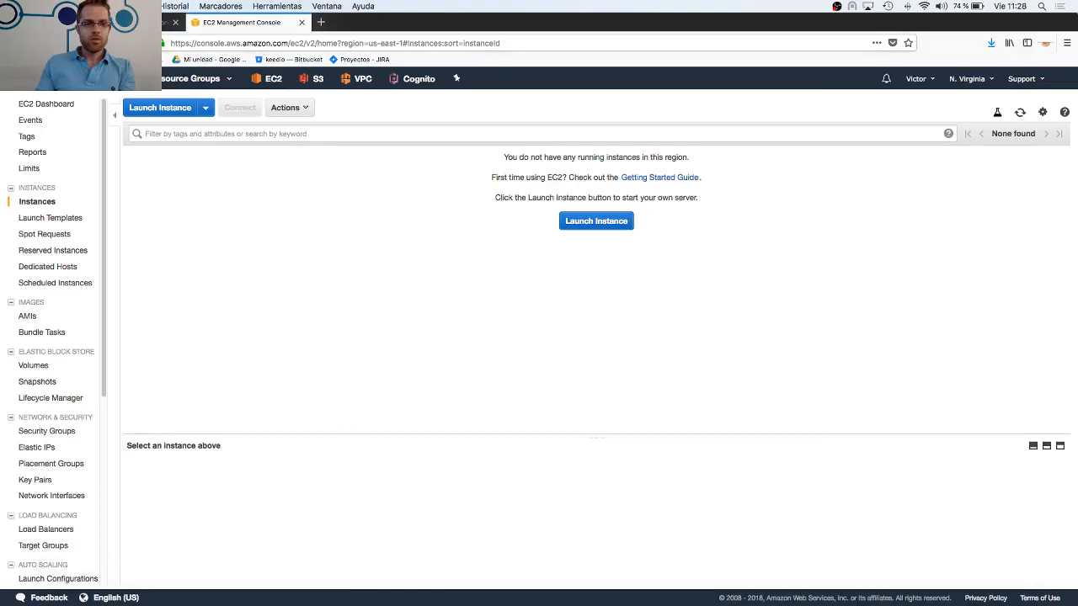
Switch to the Google Slides deck, view the "EJERCICIOS PROPUESTOS" slide, and go back to slide 7 on IAM's elements
{"action": "left_click", "coordinate": [127, 23]}
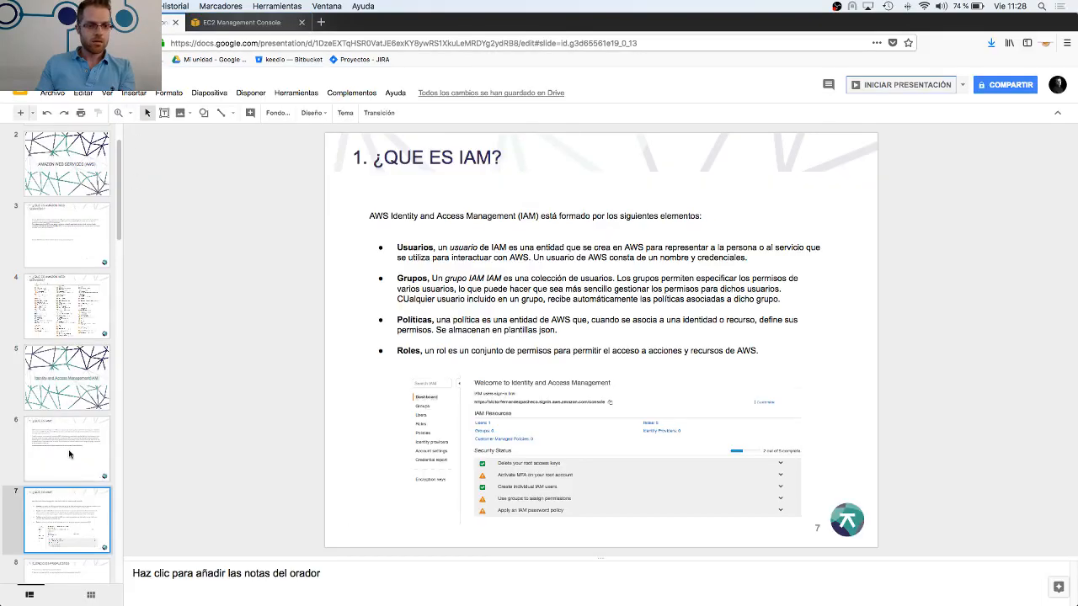
{"action": "scroll", "coordinate": [70, 455], "scroll_direction": "down", "scroll_amount": 1}
{"action": "scroll", "coordinate": [69, 454], "scroll_direction": "down", "scroll_amount": 3}
{"action": "left_click", "coordinate": [69, 470]}
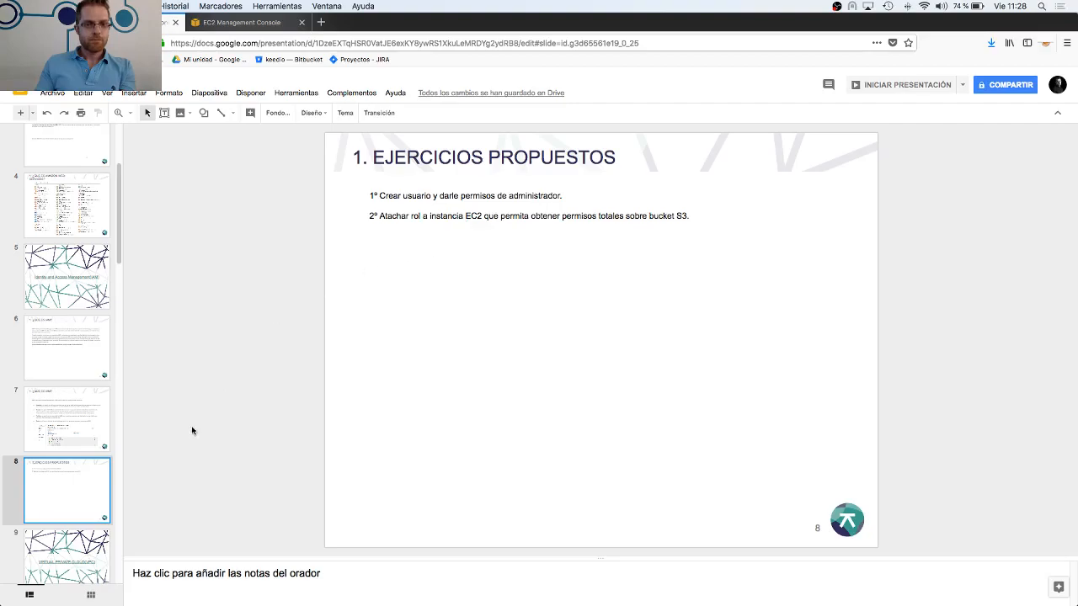
{"action": "scroll", "coordinate": [107, 459], "scroll_direction": "down", "scroll_amount": 2}
{"action": "scroll", "coordinate": [107, 438], "scroll_direction": "up", "scroll_amount": 1}
{"action": "key", "text": "Up"}
{"action": "scroll", "coordinate": [123, 289], "scroll_direction": "down", "scroll_amount": 1}
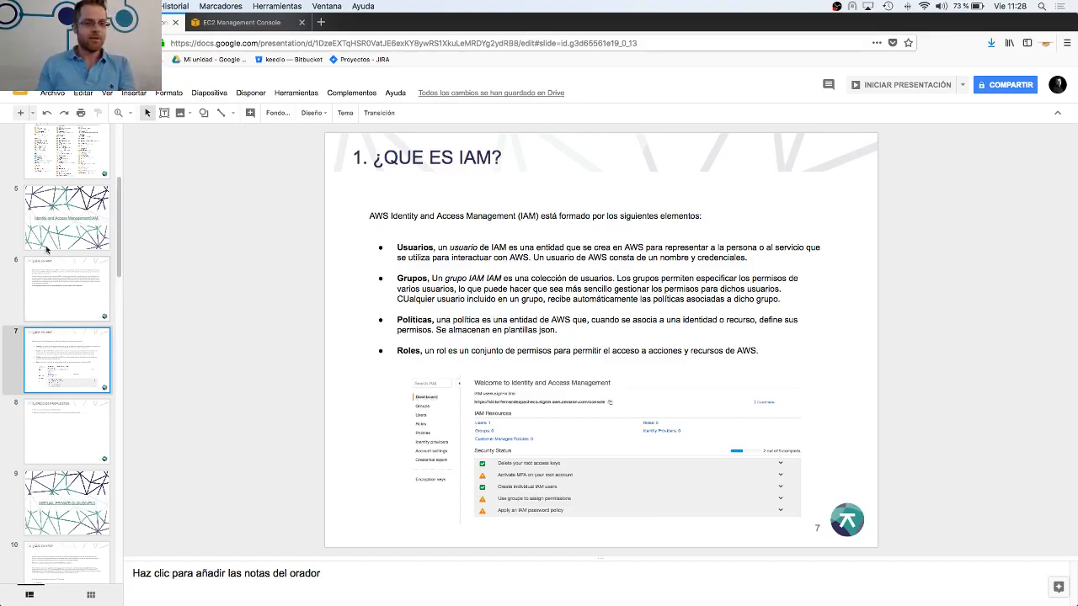
In the EC2 console, start launching an instance from the Amazon Linux 2 AMI and proceed to its configuration details
{"action": "left_click", "coordinate": [226, 23]}
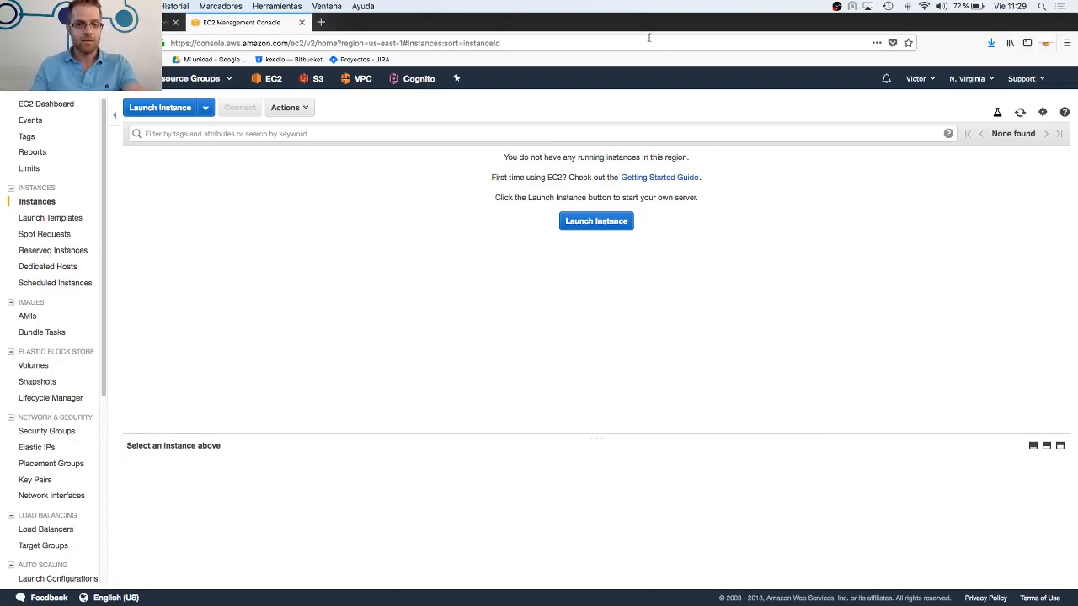
{"action": "left_click", "coordinate": [603, 226]}
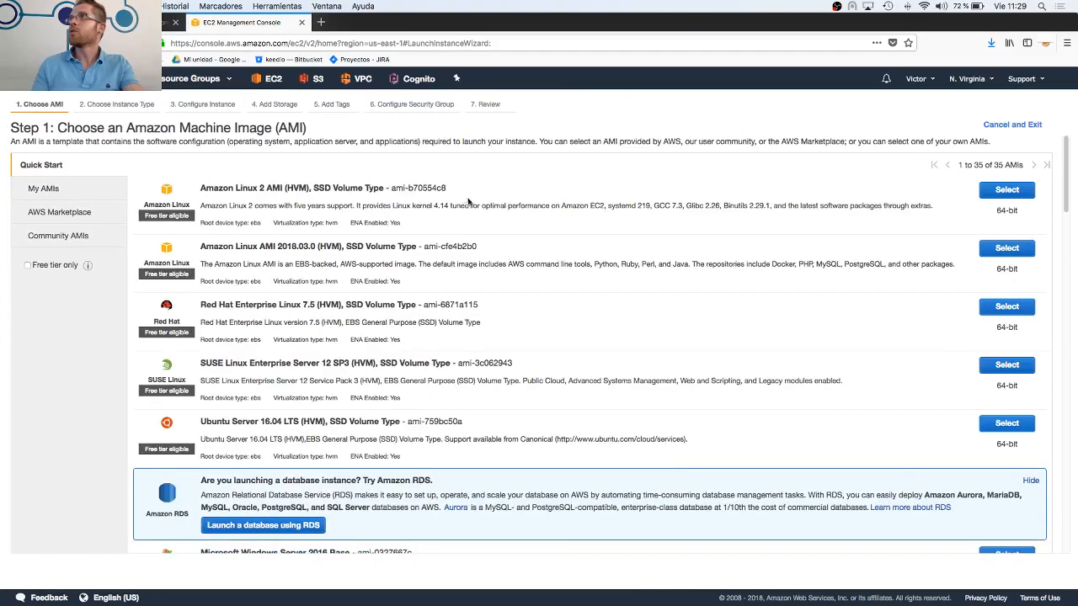
{"action": "left_click", "coordinate": [1005, 191]}
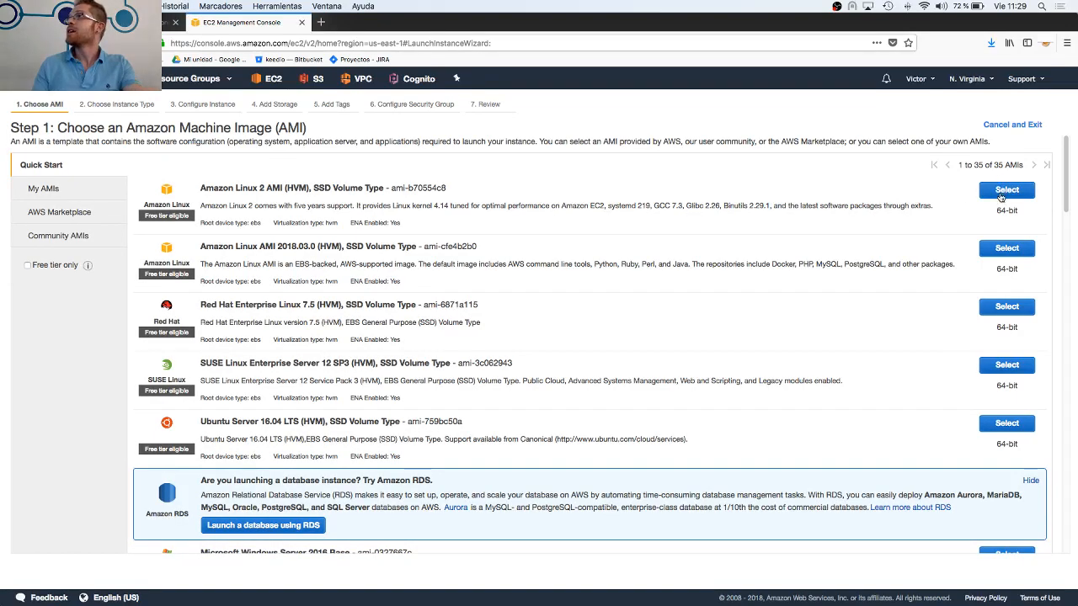
{"action": "left_click", "coordinate": [994, 573]}
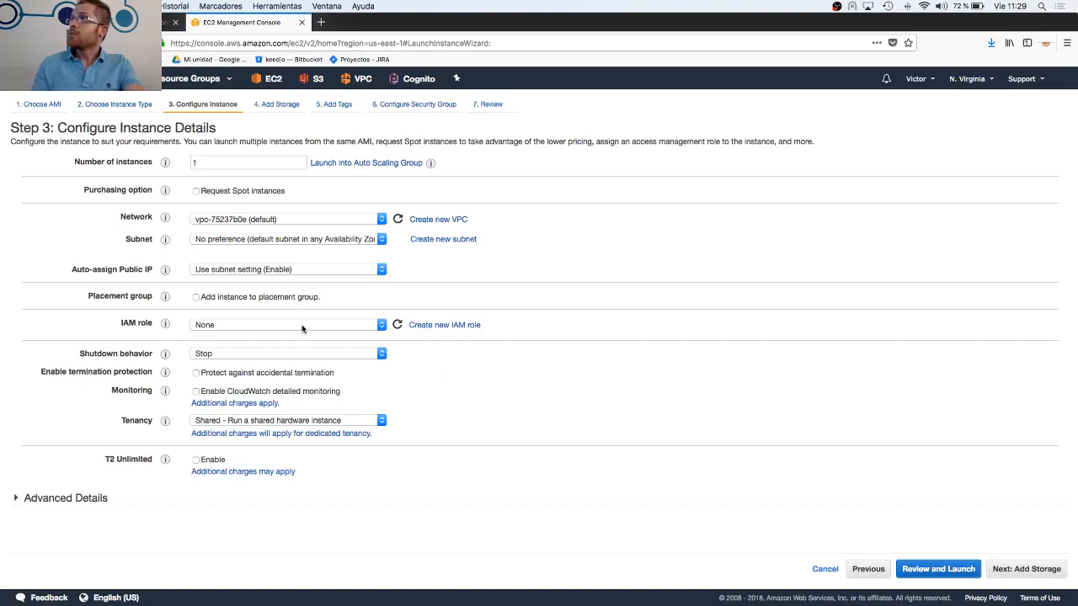
Assign the S3role IAM role to the new instance
{"action": "left_click", "coordinate": [301, 327]}
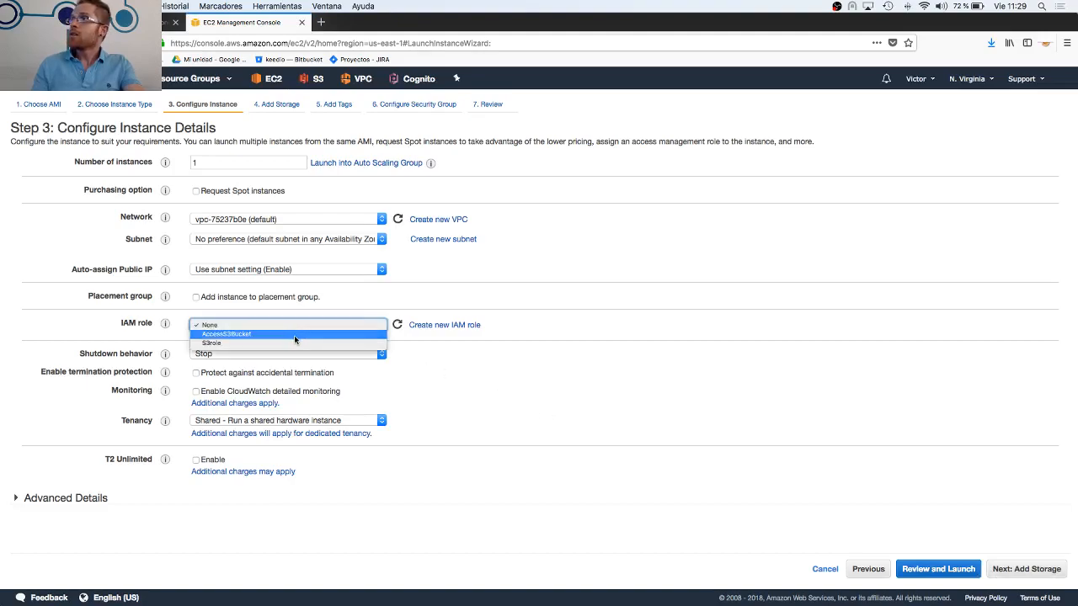
{"action": "left_click", "coordinate": [291, 342]}
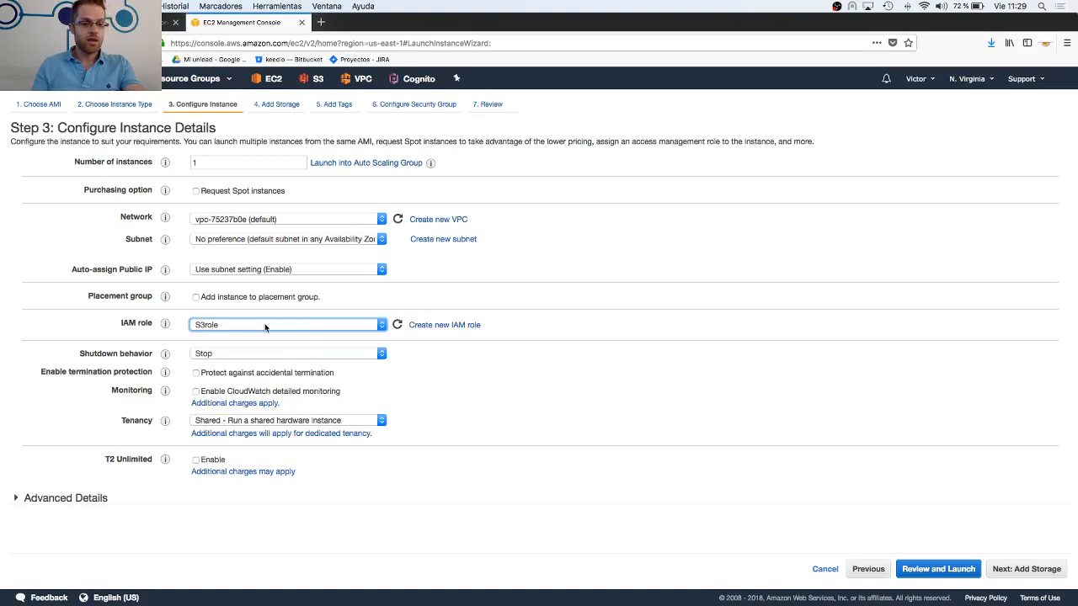
{"action": "left_click", "coordinate": [257, 327]}
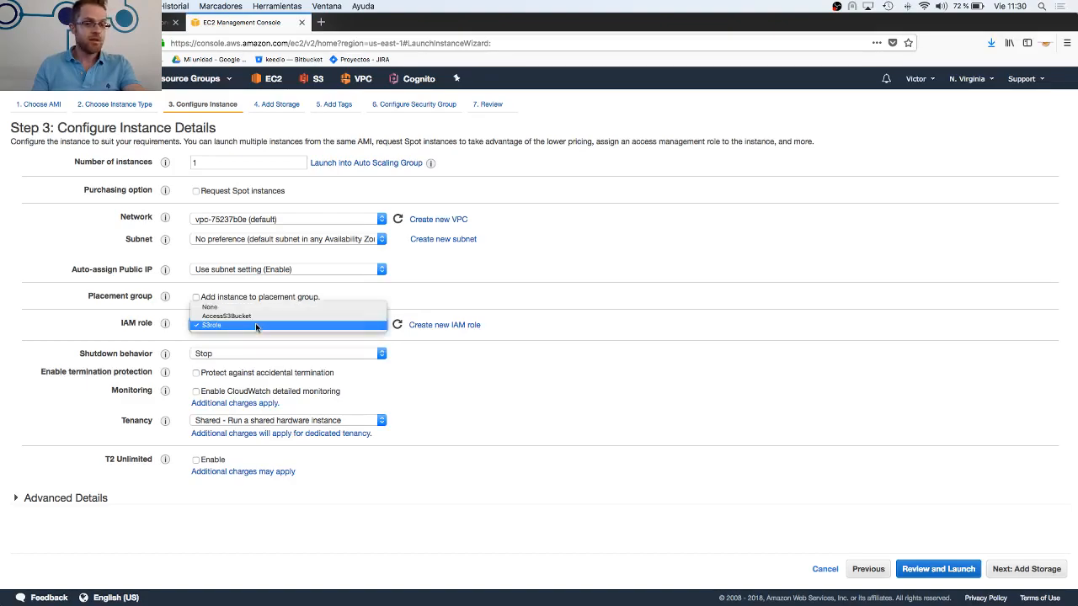
{"action": "left_click", "coordinate": [251, 325]}
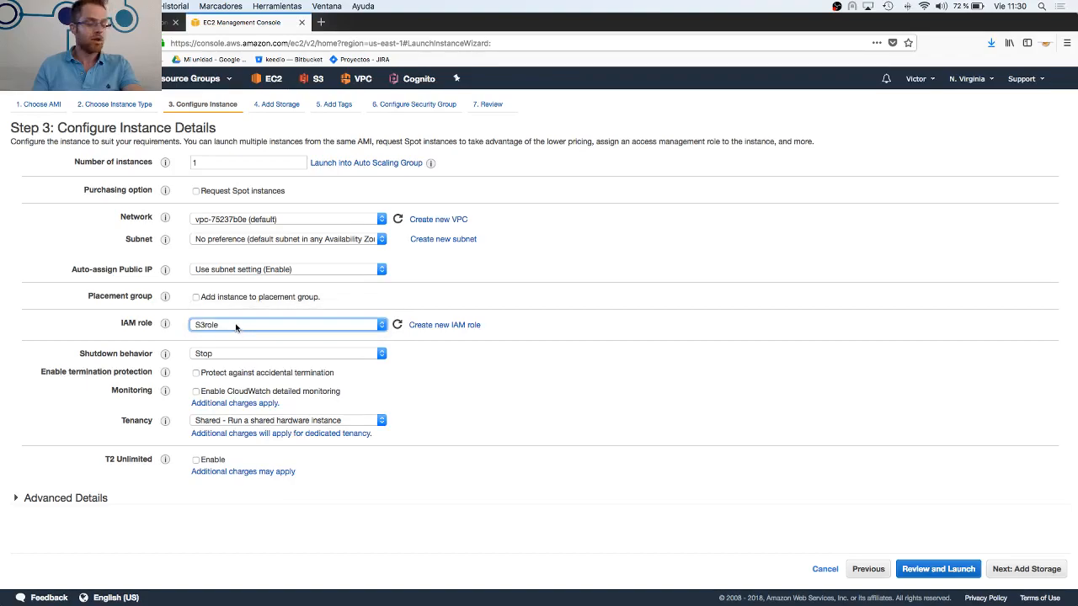
Advance the instance launch to the Add Tags stage, keeping the default storage
{"action": "left_click", "coordinate": [1004, 576]}
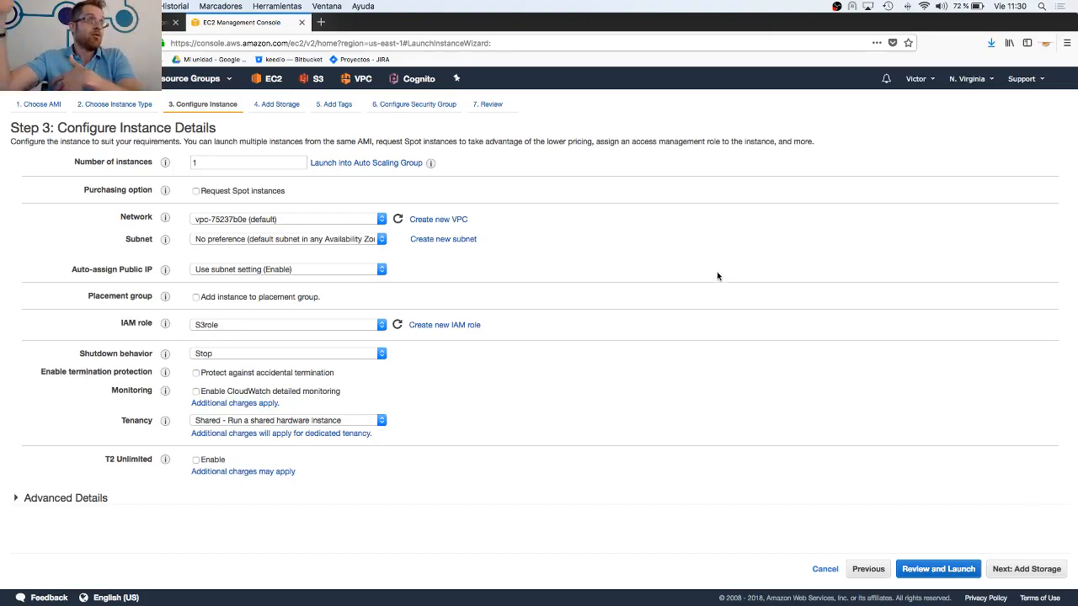
{"action": "left_click", "coordinate": [1002, 574]}
{"action": "left_click", "coordinate": [1010, 574]}
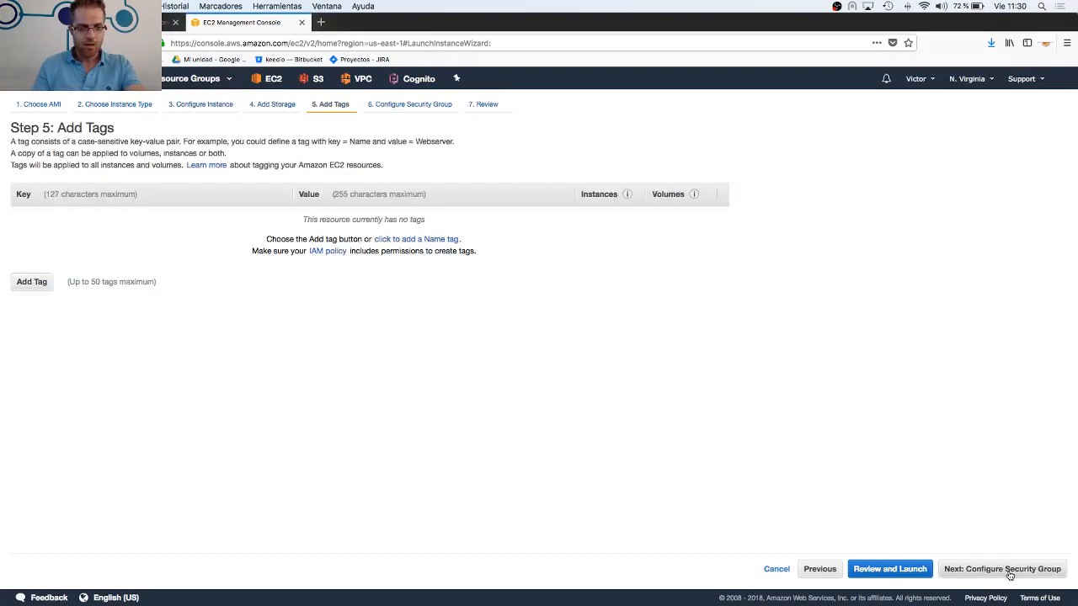
Assign the existing web-dmz security group to the instance, leave it untagged, and proceed to the launch review
{"action": "left_click", "coordinate": [1009, 574]}
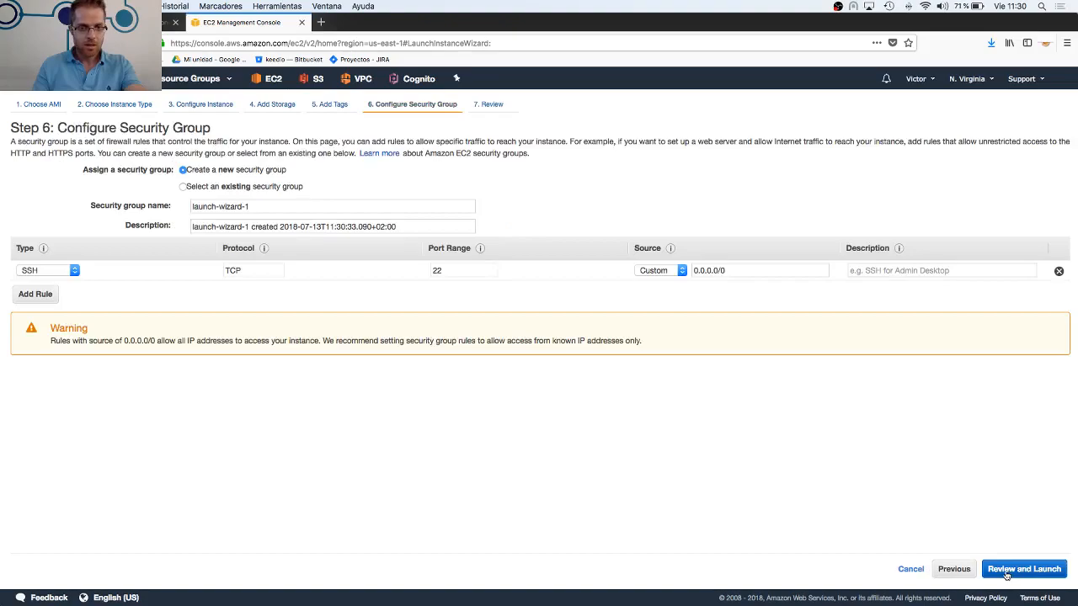
{"action": "left_click", "coordinate": [182, 186]}
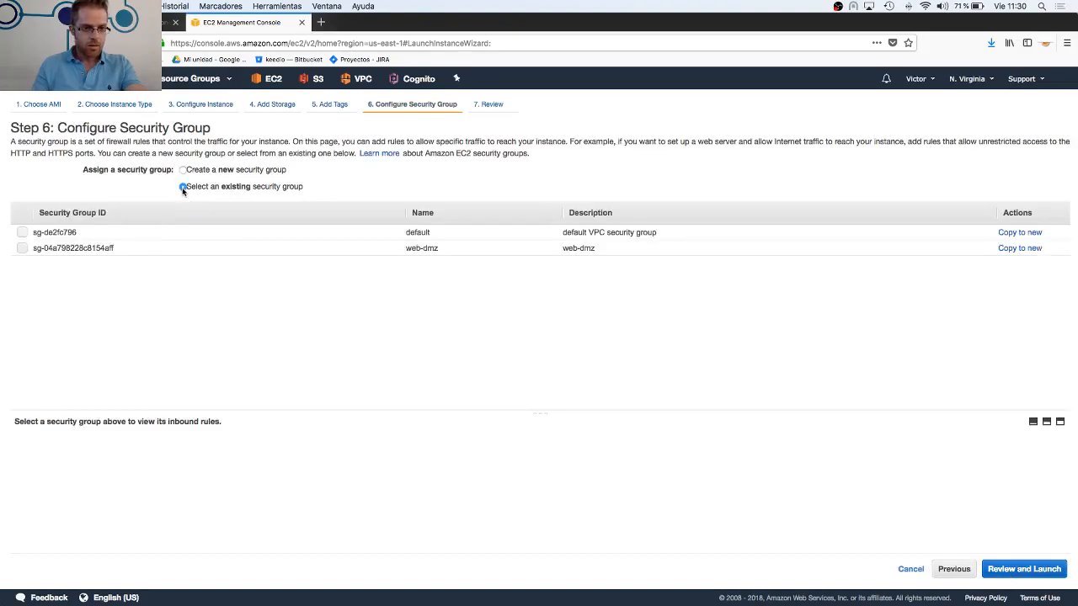
{"action": "left_click", "coordinate": [23, 233]}
{"action": "left_click", "coordinate": [22, 248]}
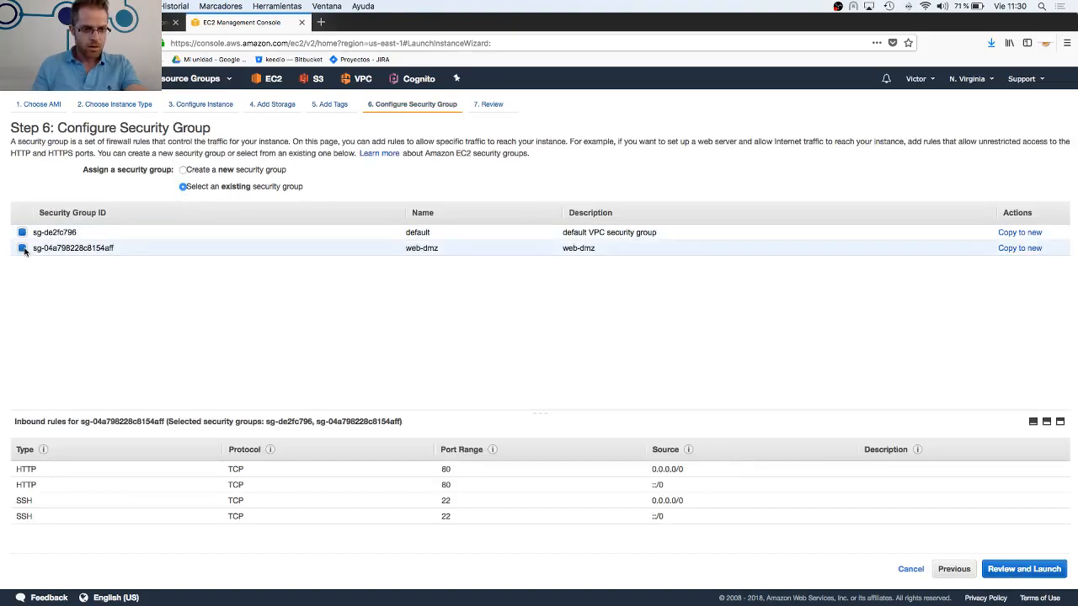
{"action": "left_click", "coordinate": [23, 234]}
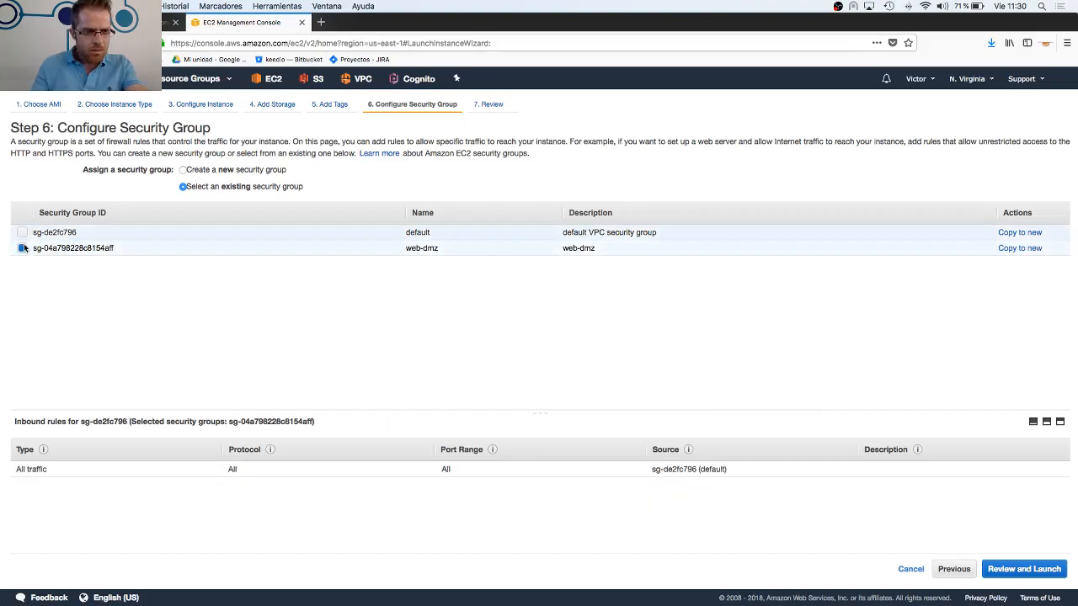
{"action": "left_click", "coordinate": [22, 233]}
{"action": "left_click", "coordinate": [23, 248]}
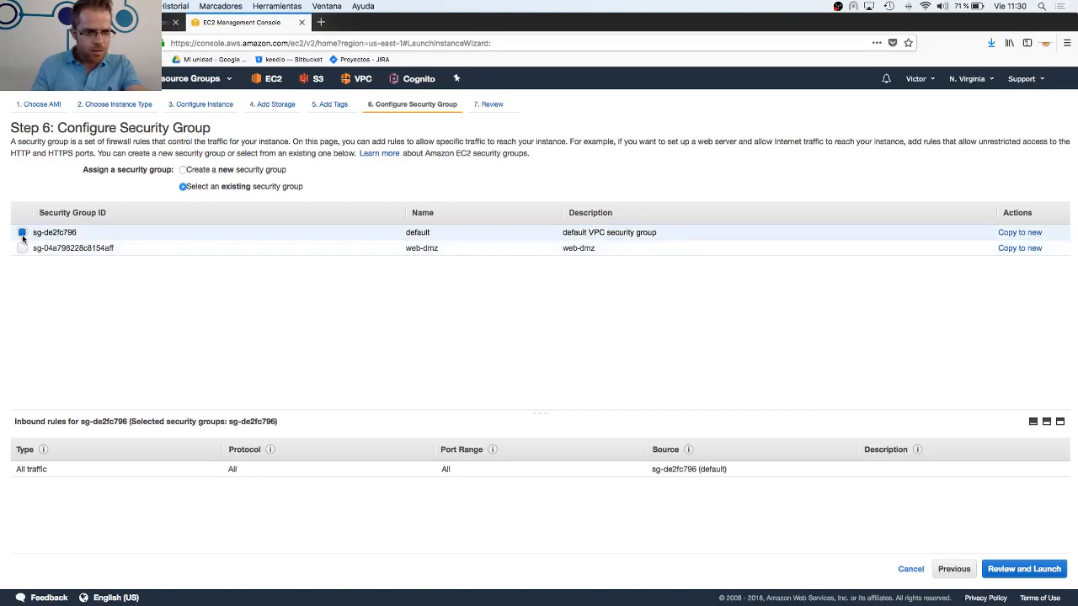
{"action": "left_click", "coordinate": [22, 248]}
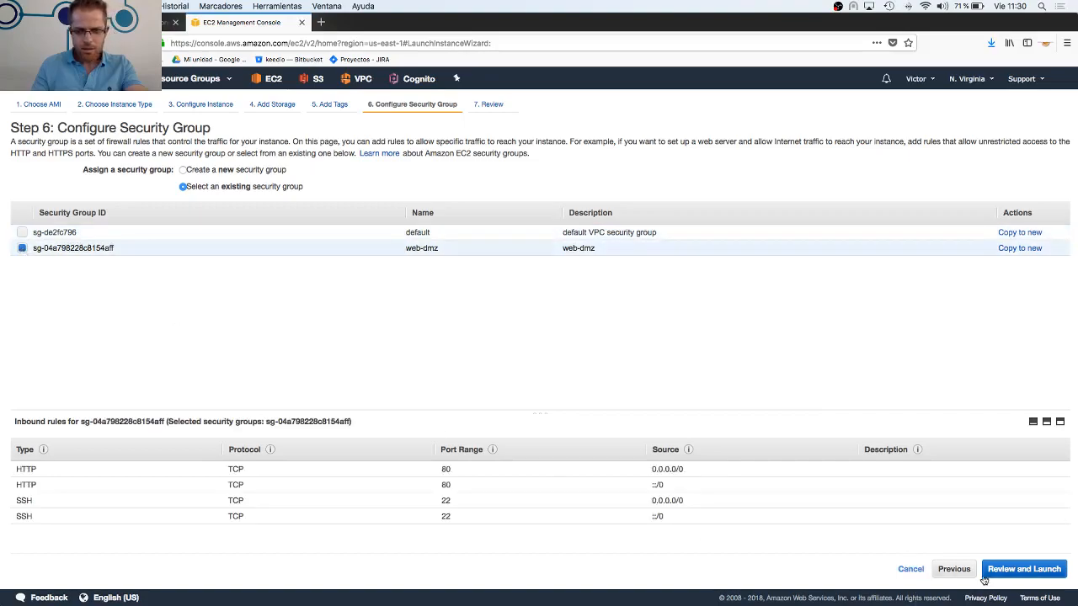
{"action": "left_click", "coordinate": [985, 578]}
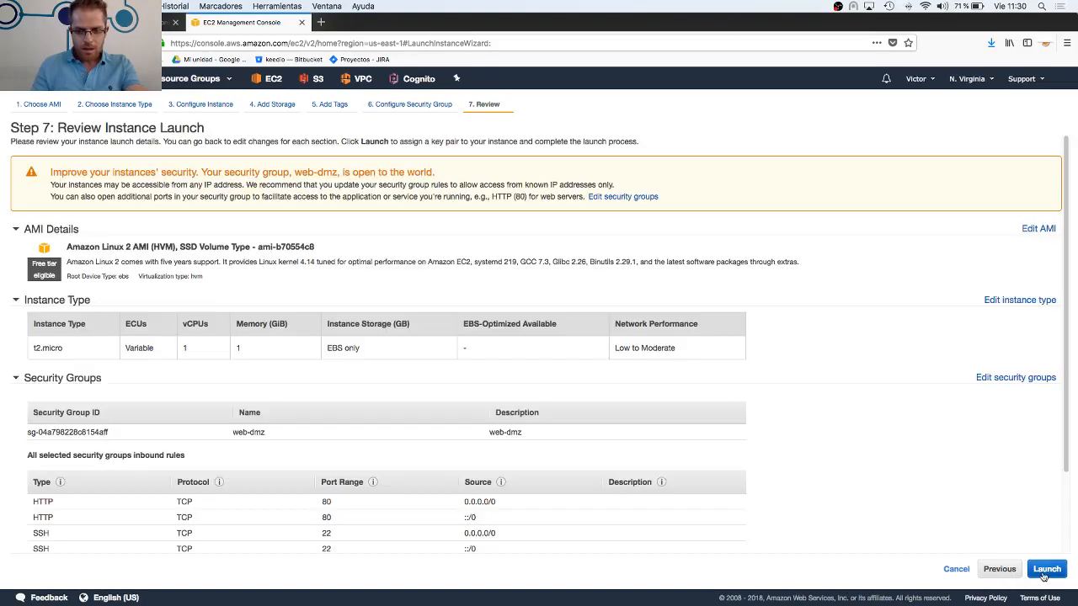
Start the launch, check for an existing key pair in this region, and cancel the key pair selection
{"action": "left_click", "coordinate": [1045, 571]}
{"action": "left_click", "coordinate": [541, 357]}
{"action": "left_click", "coordinate": [540, 353]}
{"action": "left_click", "coordinate": [535, 376]}
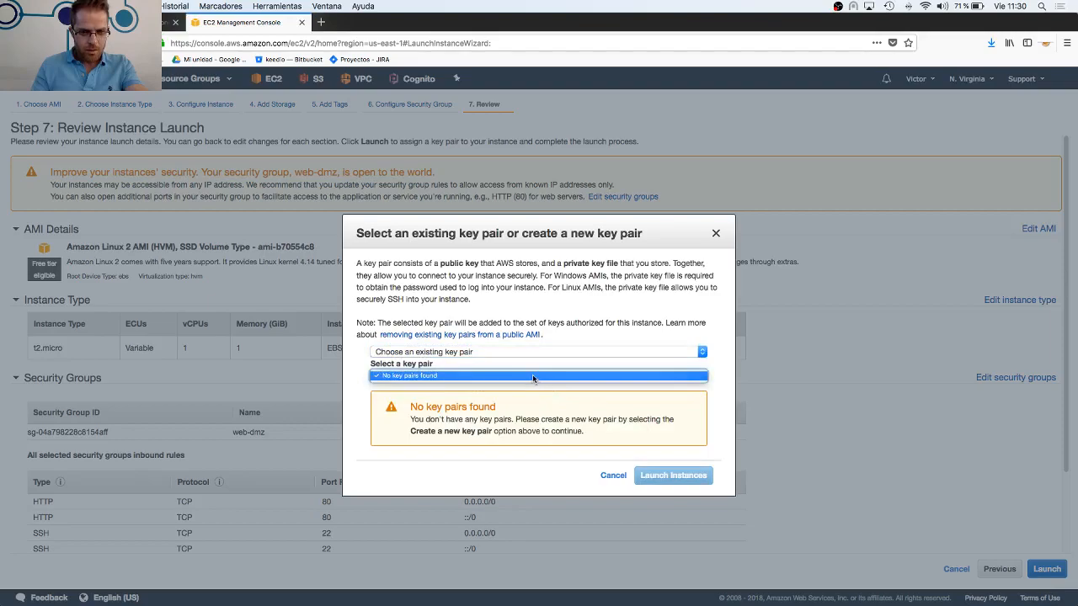
{"action": "left_click", "coordinate": [532, 376]}
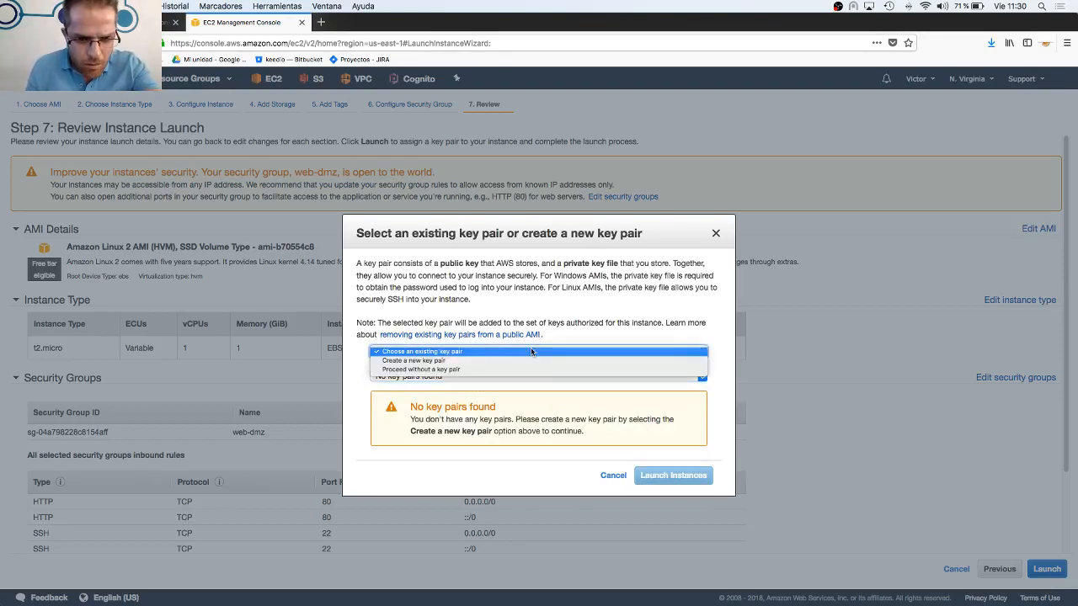
{"action": "left_click", "coordinate": [528, 352]}
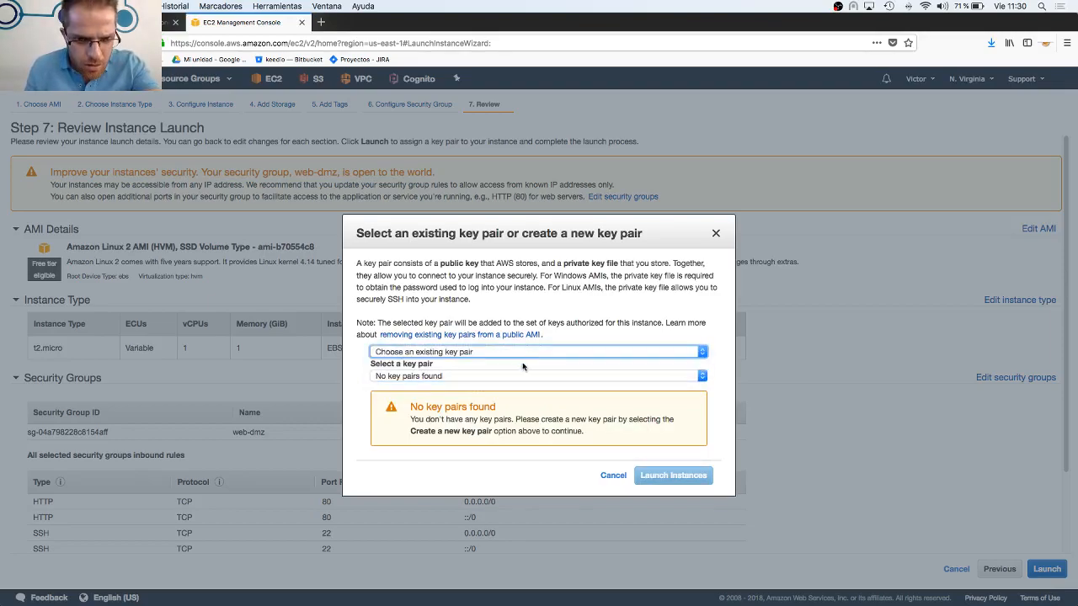
{"action": "left_click", "coordinate": [514, 377]}
{"action": "left_click", "coordinate": [611, 478]}
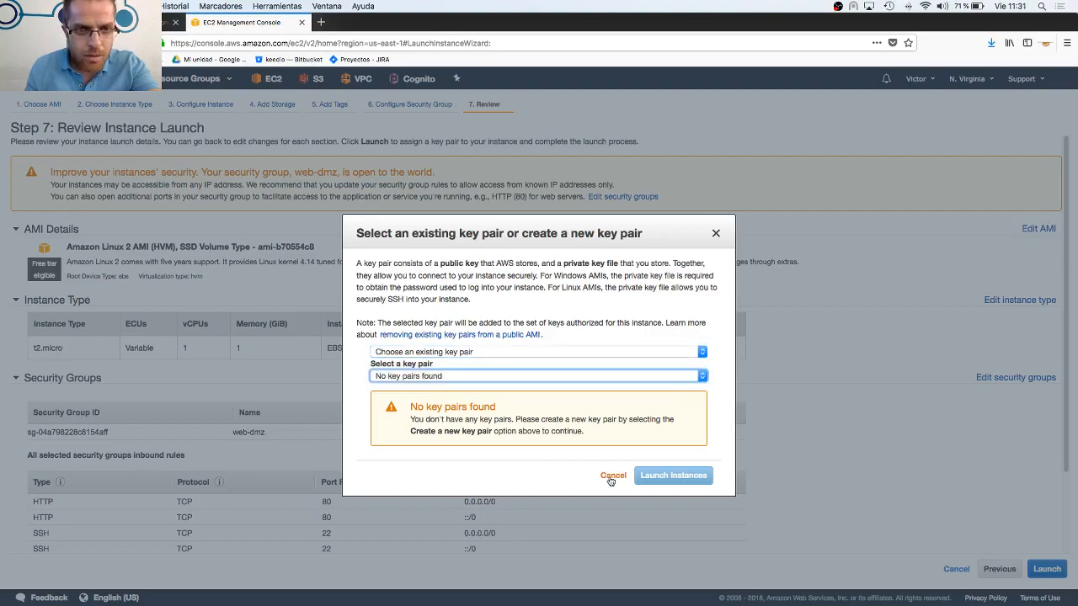
{"action": "left_click", "coordinate": [612, 477]}
Switch the region to EU (Paris) and restart the launch from the Amazon Linux 2 AMI on t2.micro, proceeding to the instance details
{"action": "left_click", "coordinate": [954, 80]}
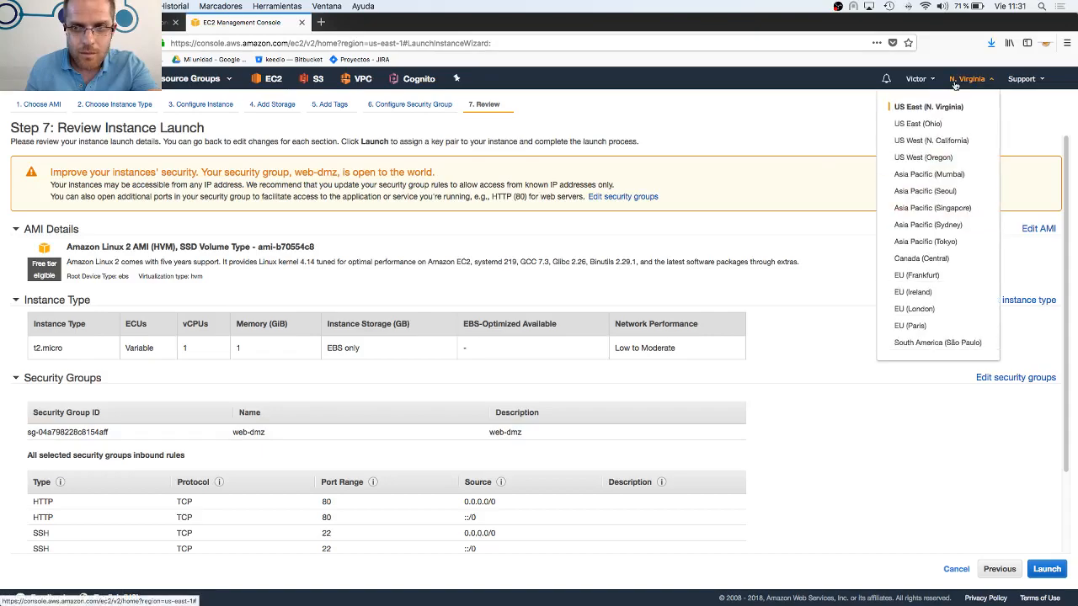
{"action": "left_click", "coordinate": [917, 326]}
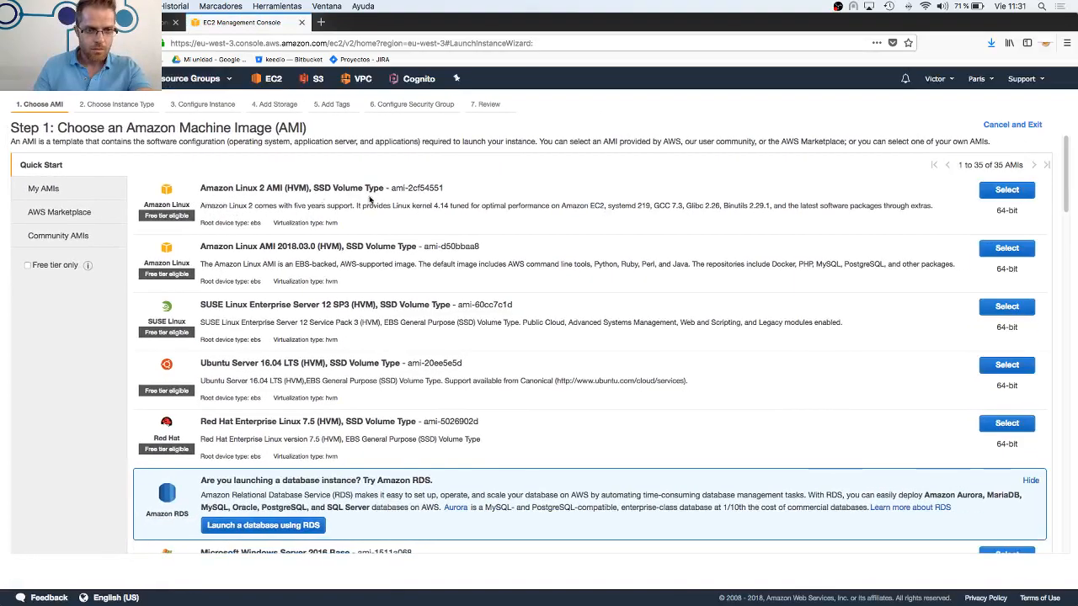
{"action": "left_click", "coordinate": [1006, 189]}
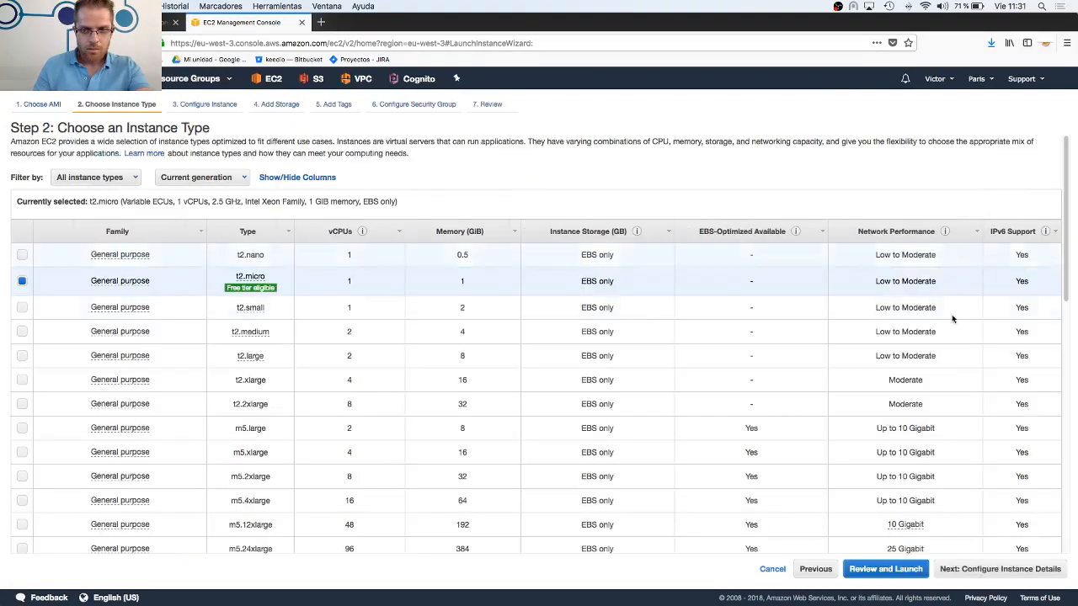
{"action": "left_click", "coordinate": [969, 574]}
Assign the S3role IAM role and advance to the security group stage with default storage and no tags
{"action": "left_click", "coordinate": [283, 324]}
{"action": "left_click", "coordinate": [252, 333]}
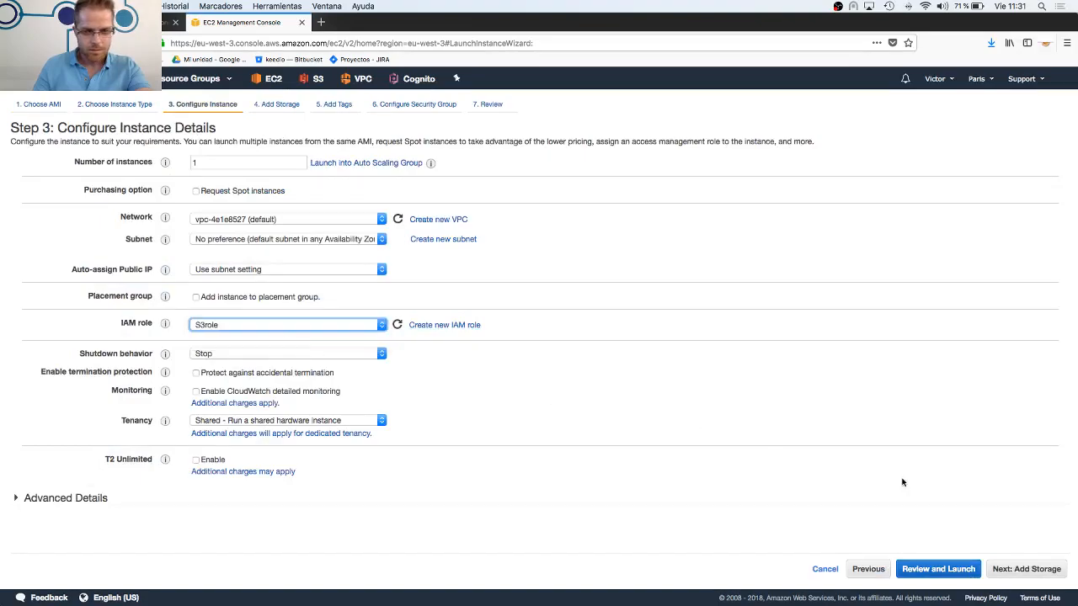
{"action": "left_click", "coordinate": [1008, 570]}
{"action": "left_click", "coordinate": [1028, 570]}
{"action": "left_click", "coordinate": [1028, 570]}
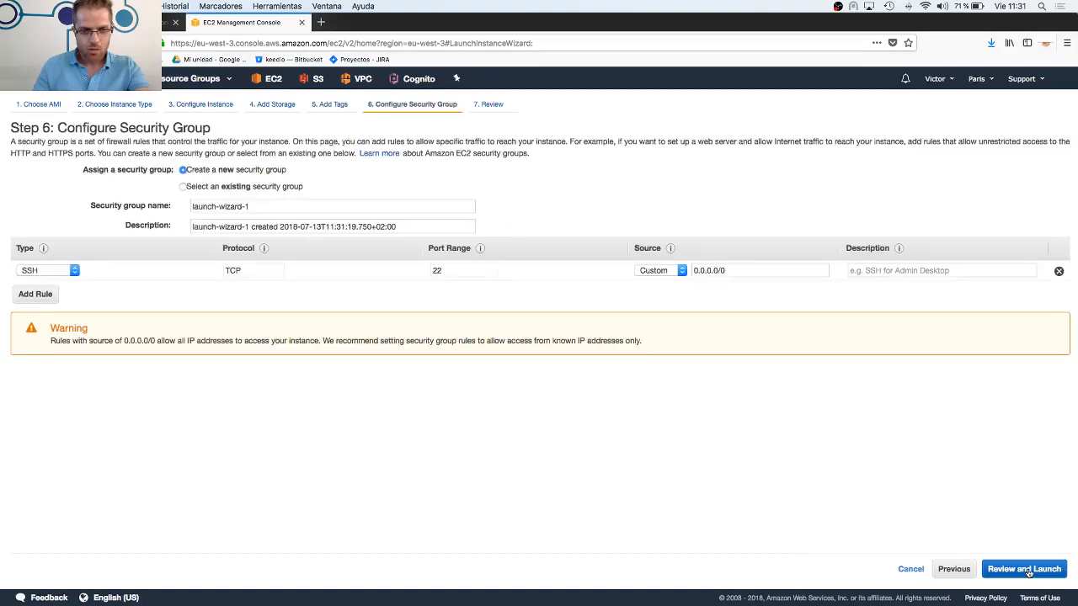
Assign the existing dmz-web security group to the instance and proceed to the launch review
{"action": "left_click", "coordinate": [182, 186]}
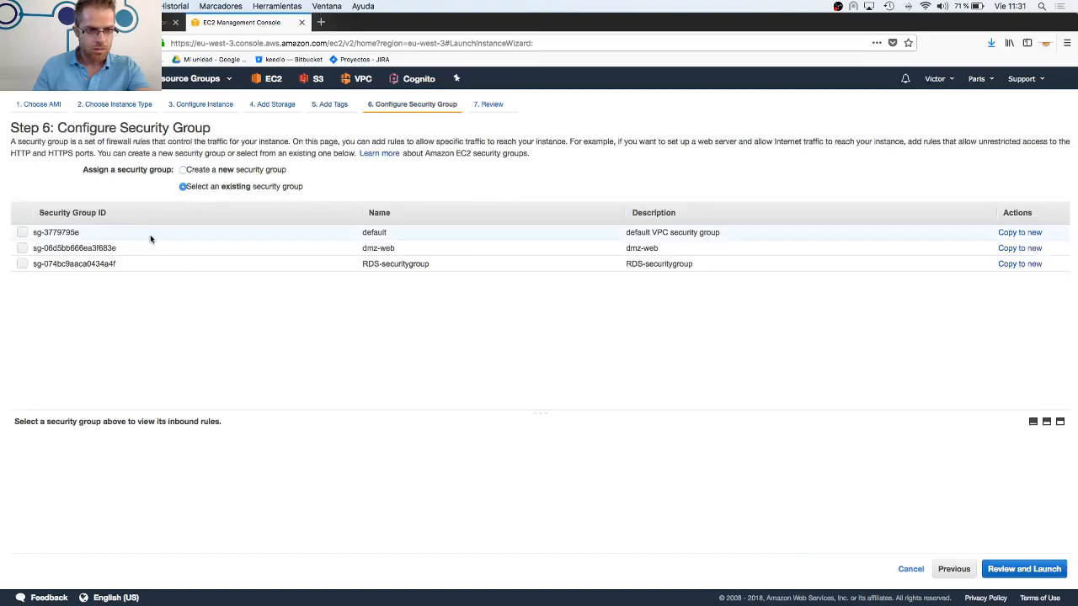
{"action": "left_click", "coordinate": [23, 248]}
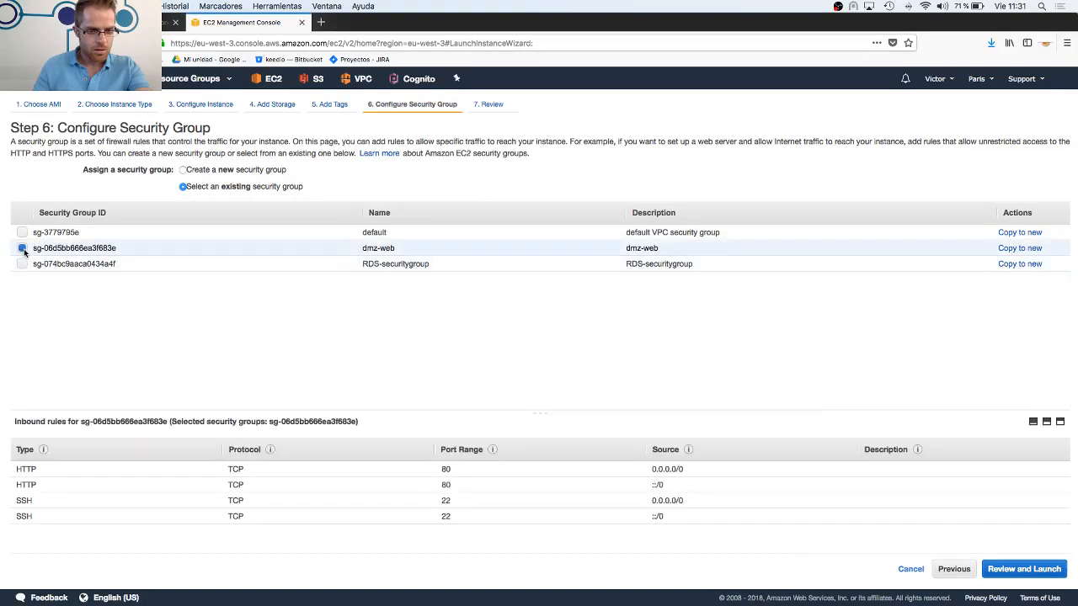
{"action": "left_click", "coordinate": [1004, 569]}
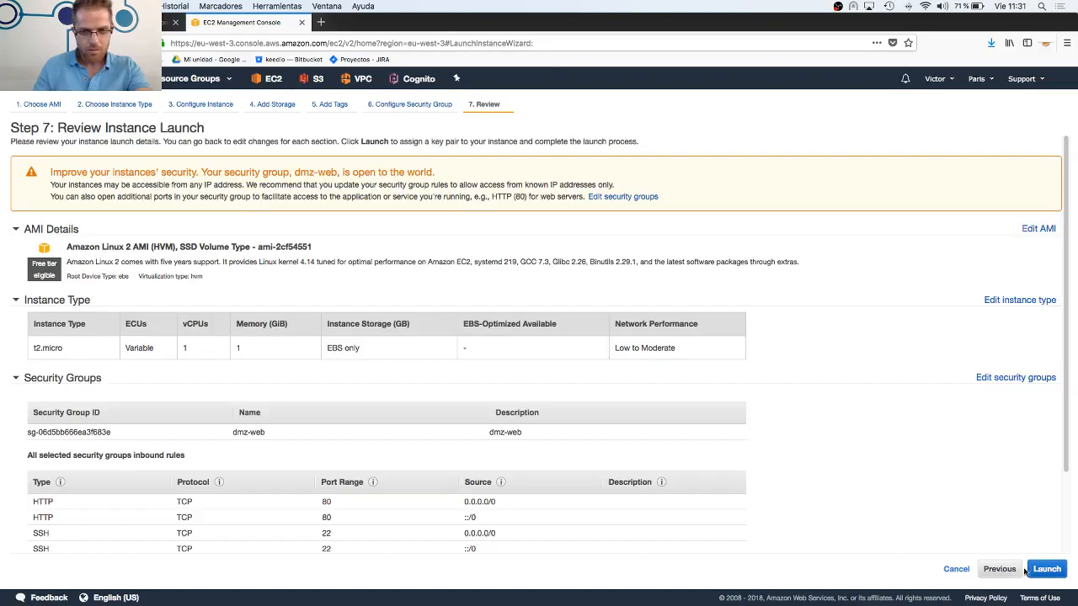
Launch the instance with the existing pruebas key pair, acknowledging access to its private key file
{"action": "left_click", "coordinate": [1042, 570]}
{"action": "left_click", "coordinate": [434, 375]}
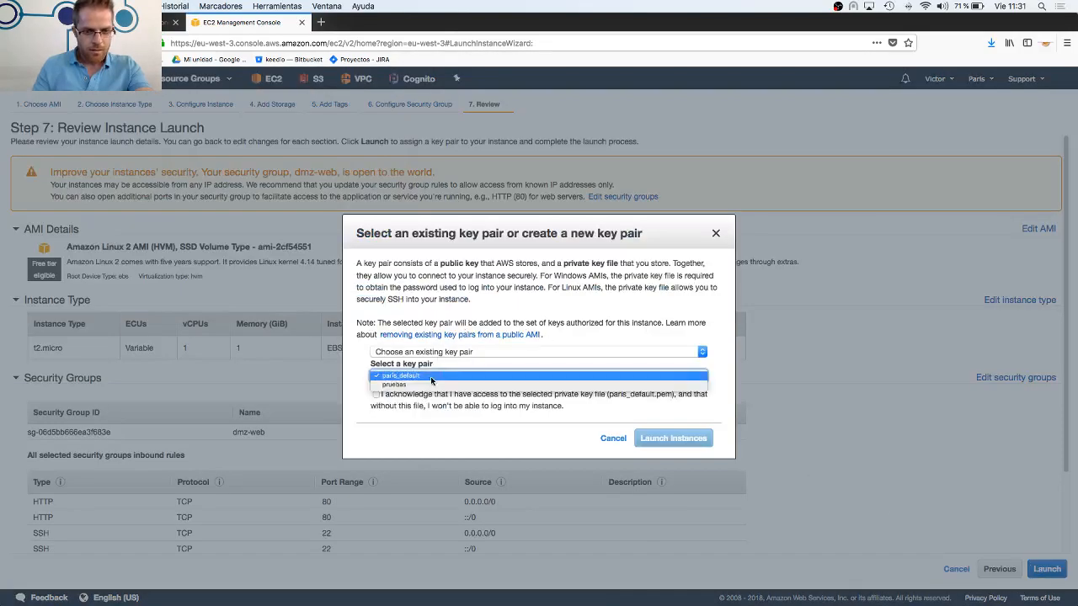
{"action": "left_click", "coordinate": [430, 389]}
{"action": "left_click", "coordinate": [421, 395]}
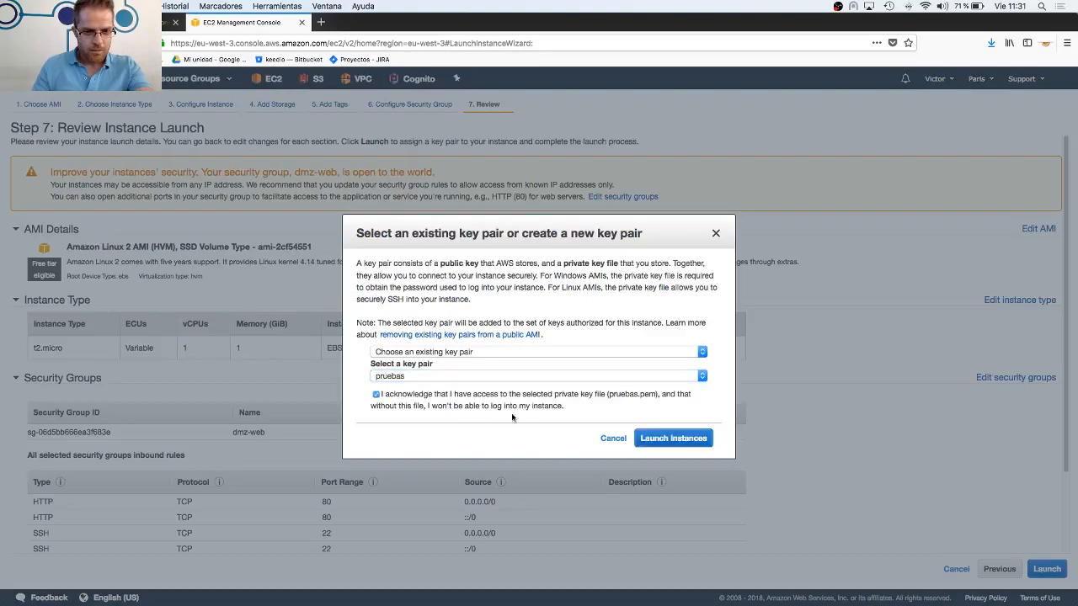
{"action": "left_click", "coordinate": [653, 437]}
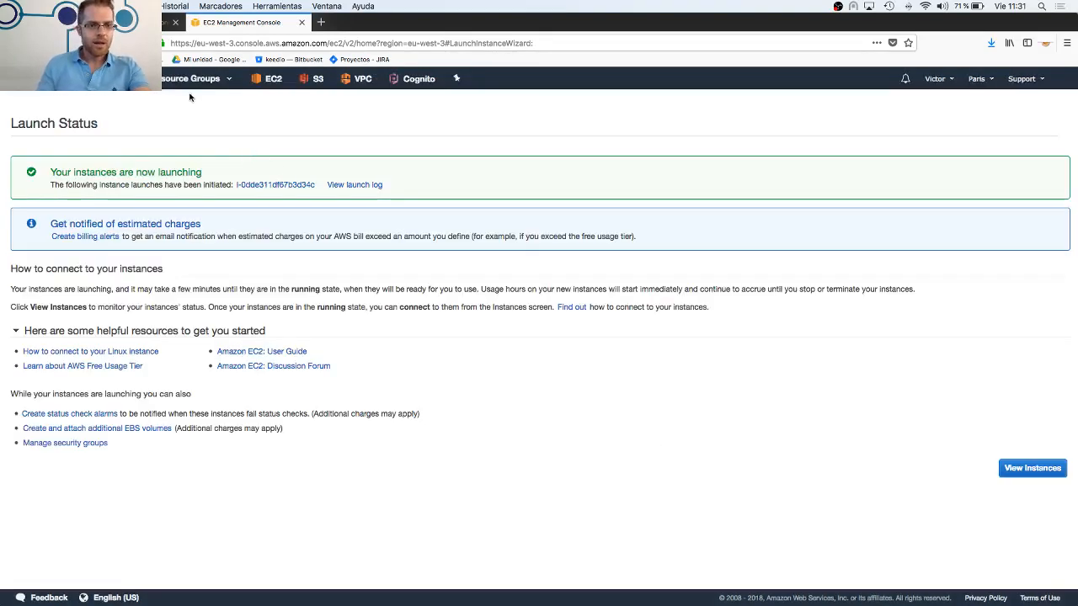
Open the list of EC2 instances and select the new instance's IPv4 public IP for copying
{"action": "left_click", "coordinate": [277, 84]}
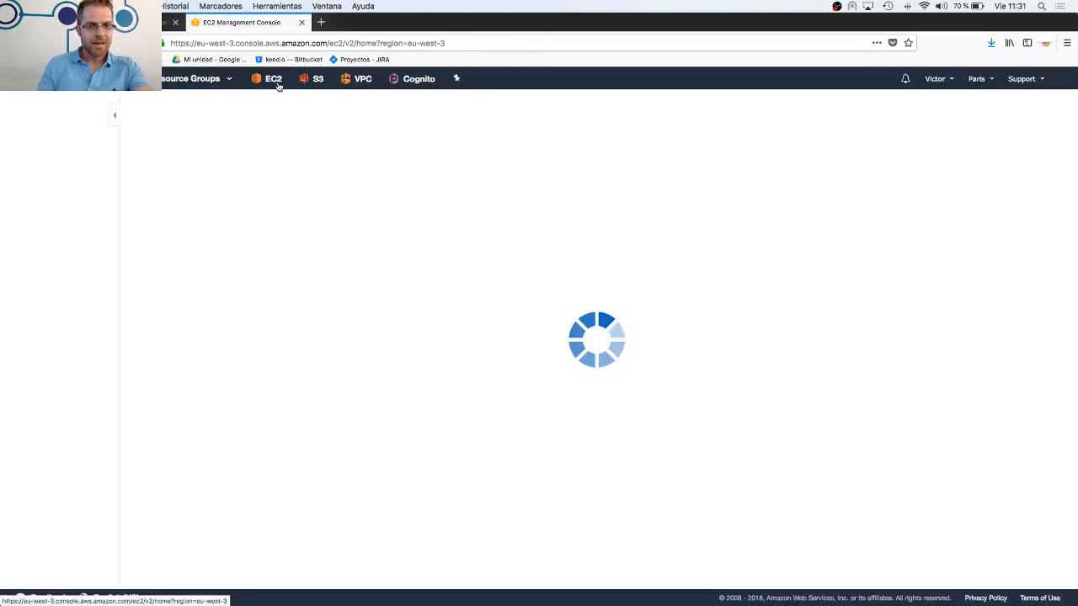
{"action": "left_click", "coordinate": [232, 145]}
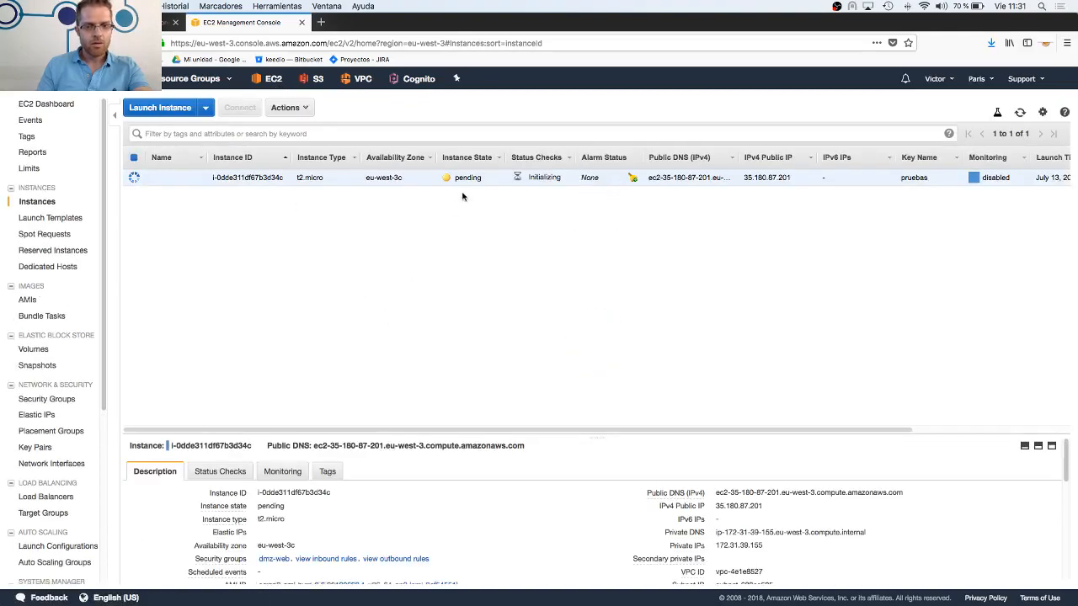
{"action": "left_click", "coordinate": [773, 508]}
Switch to iTerm, postpone its software update, enlarge the terminal window, and clear its output
{"action": "mouse_move", "coordinate": [335, 600]}
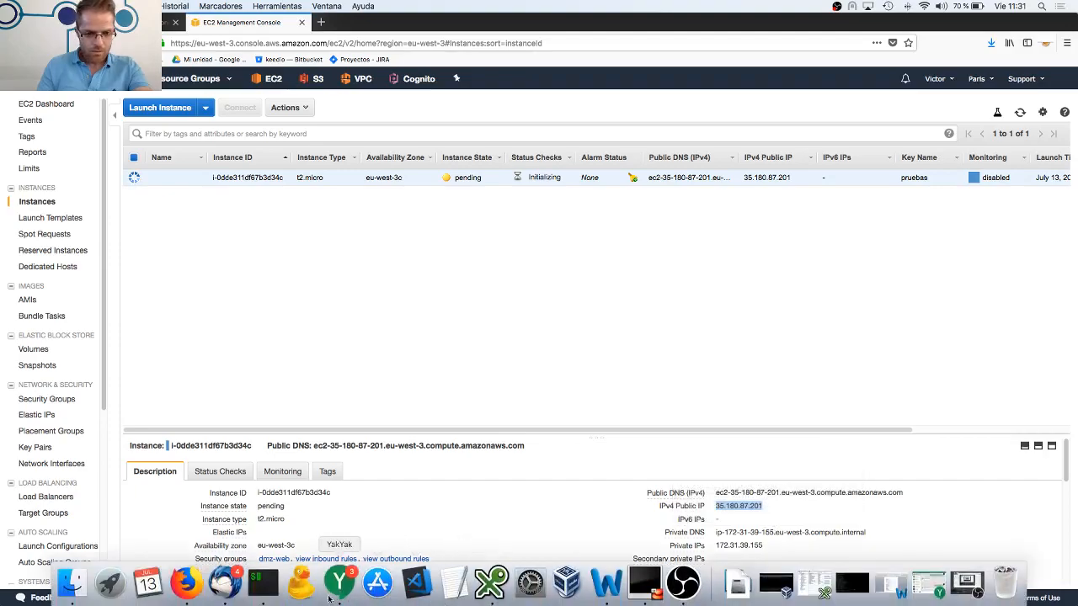
{"action": "left_click", "coordinate": [263, 585]}
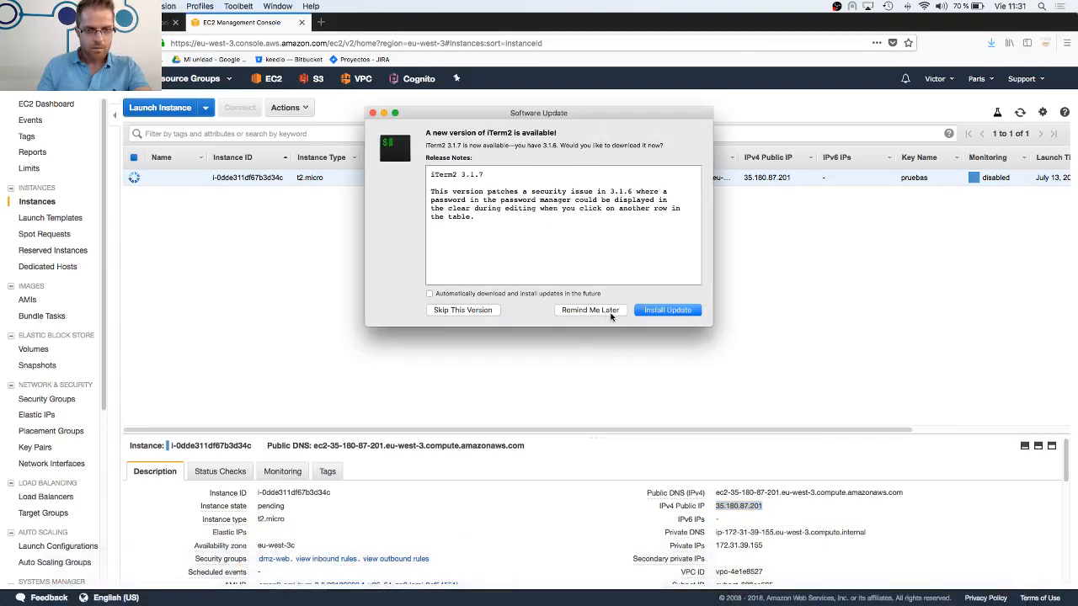
{"action": "left_click", "coordinate": [590, 310]}
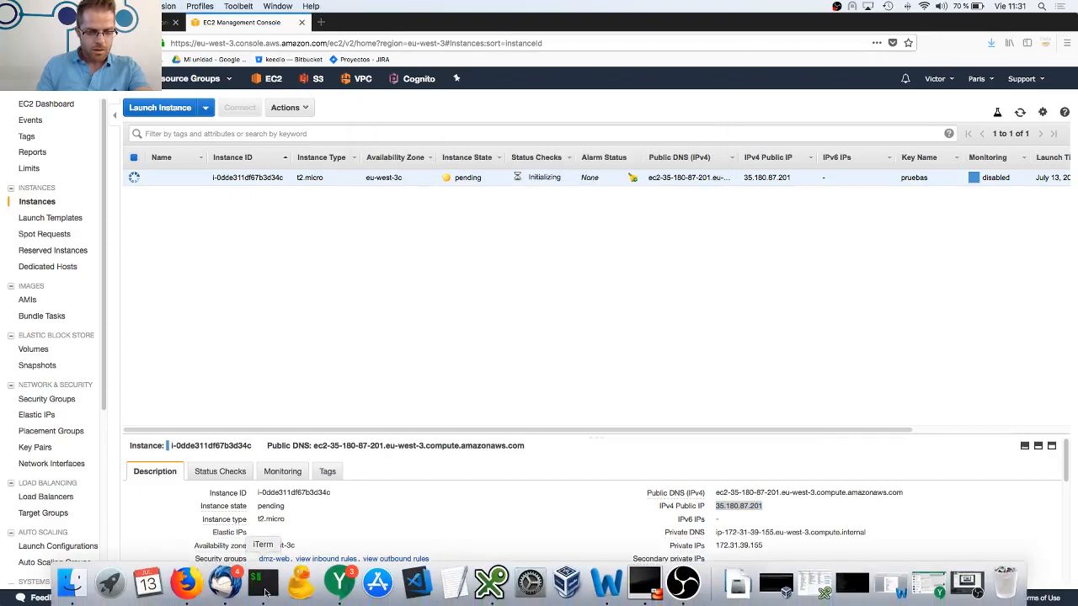
{"action": "left_click", "coordinate": [266, 593]}
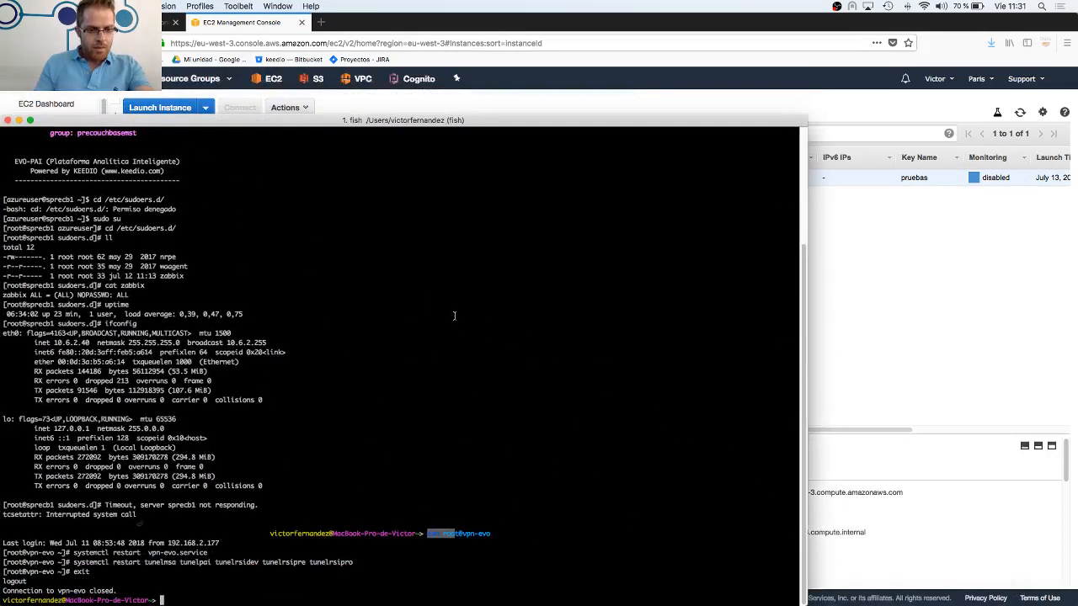
{"action": "double_click", "coordinate": [319, 126]}
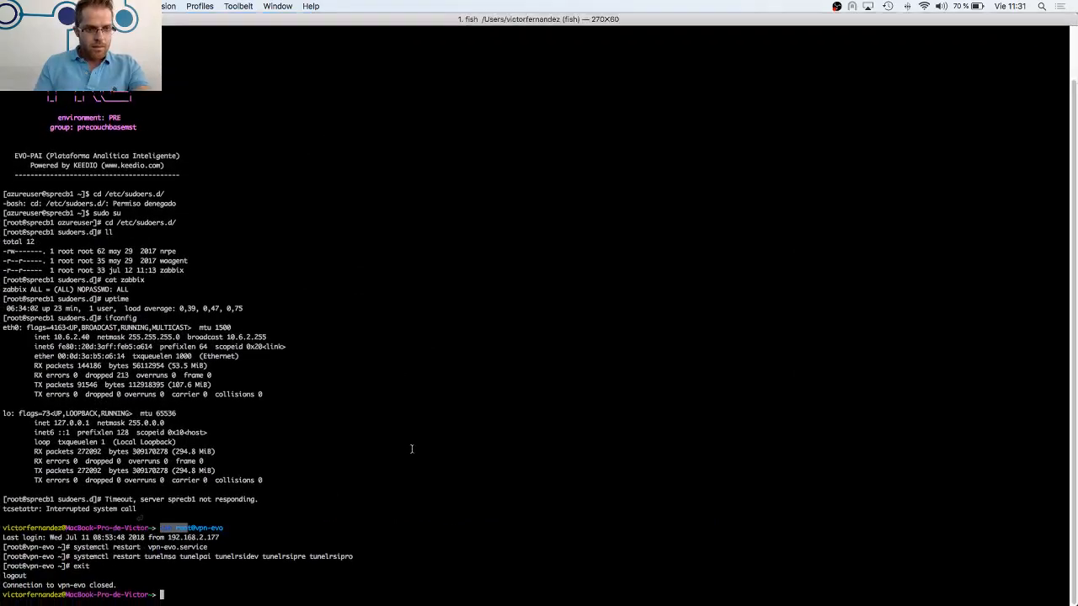
{"action": "type", "text": "clear"}
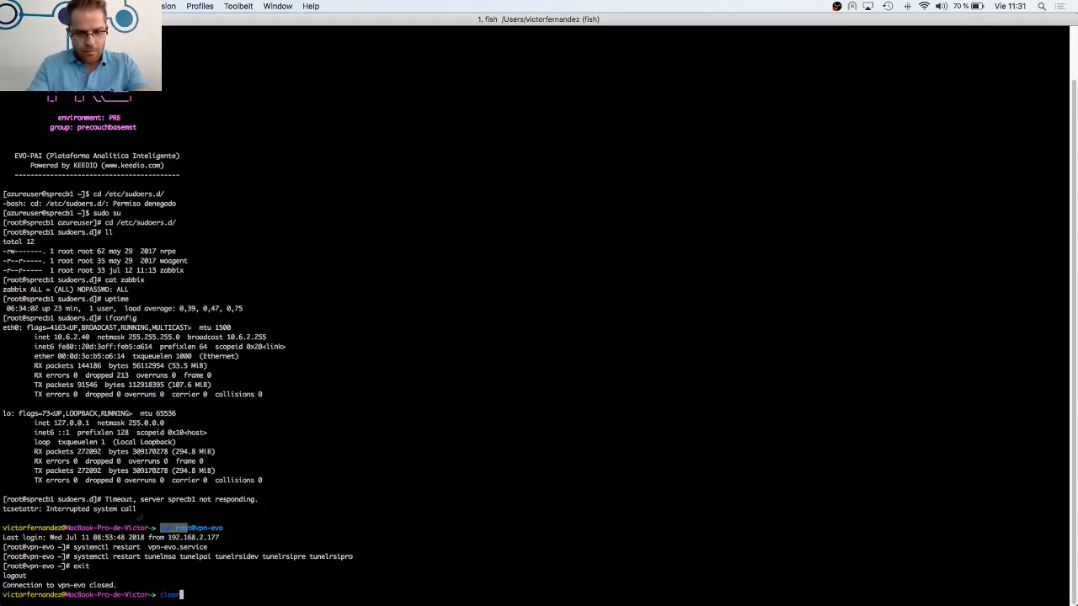
{"action": "key", "text": "Return"}
{"action": "type", "text": "ssh "}
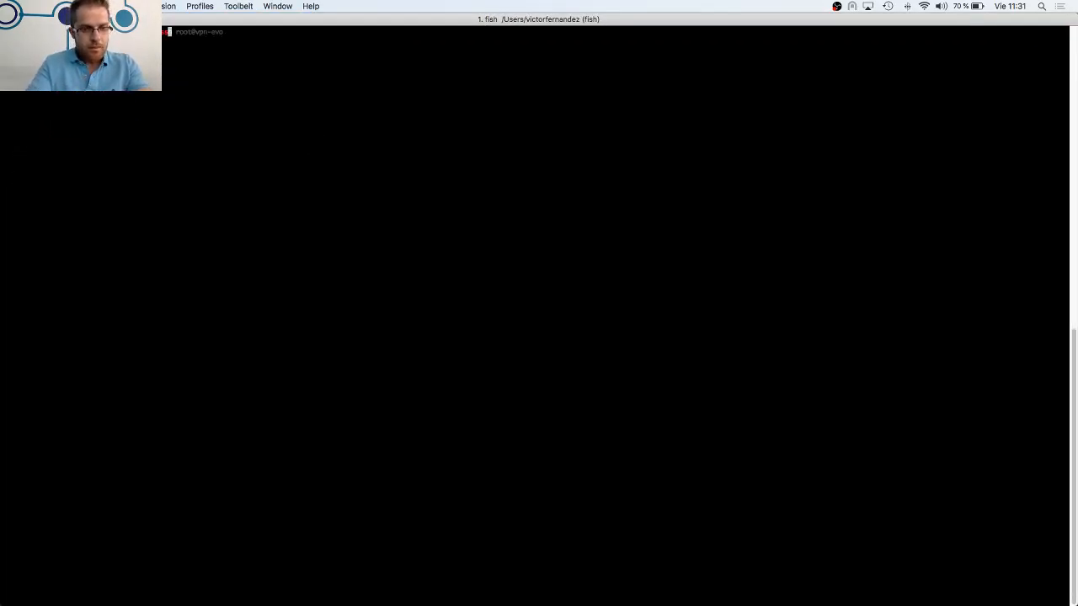
{"action": "type", "text": "-i"}
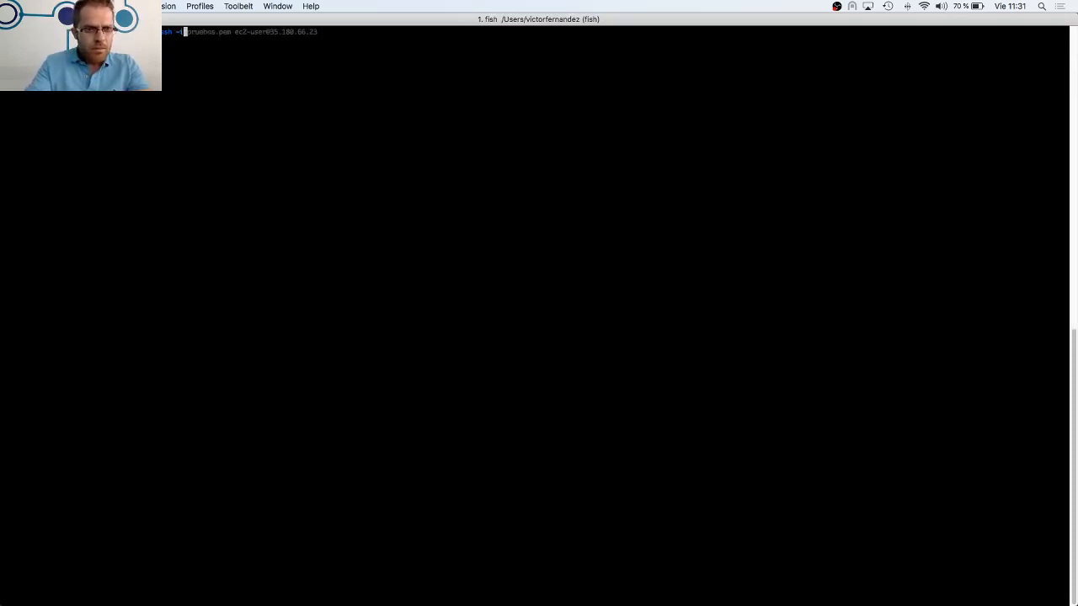
{"action": "key", "text": "Right"}
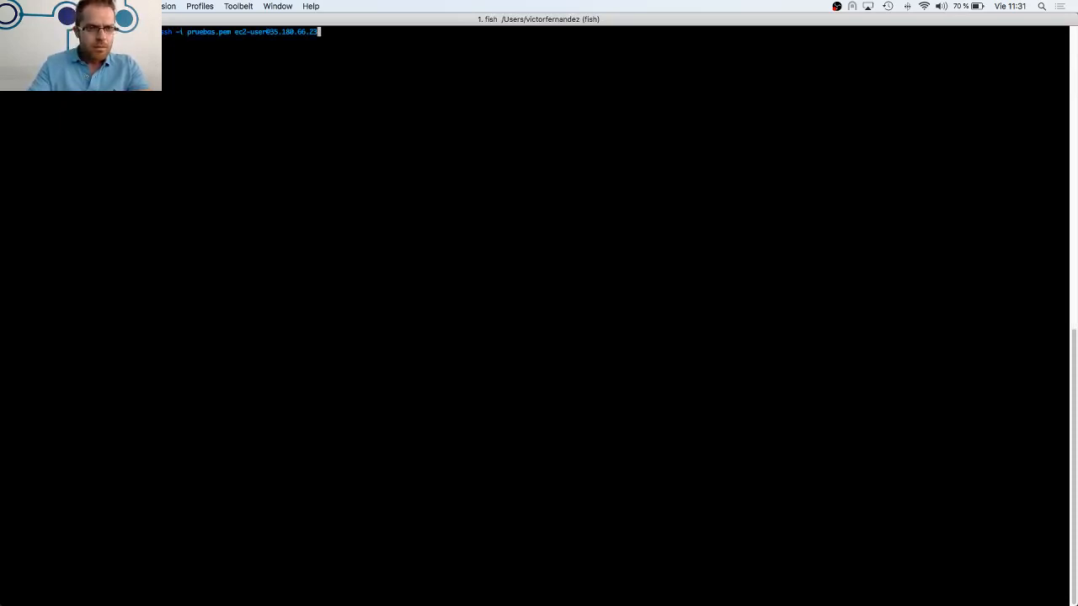
{"action": "key", "text": "BackSpace"}
{"action": "key", "text": "BackSpace"}
{"action": "key", "text": "BackSpace"}
{"action": "key", "text": "BackSpace"}
{"action": "key", "text": "BackSpace"}
{"action": "key", "text": "BackSpace"}
{"action": "key", "text": "BackSpace"}
{"action": "key", "text": "BackSpace"}
{"action": "key", "text": "BackSpace"}
{"action": "key", "text": "BackSpace"}
{"action": "key", "text": "BackSpace"}
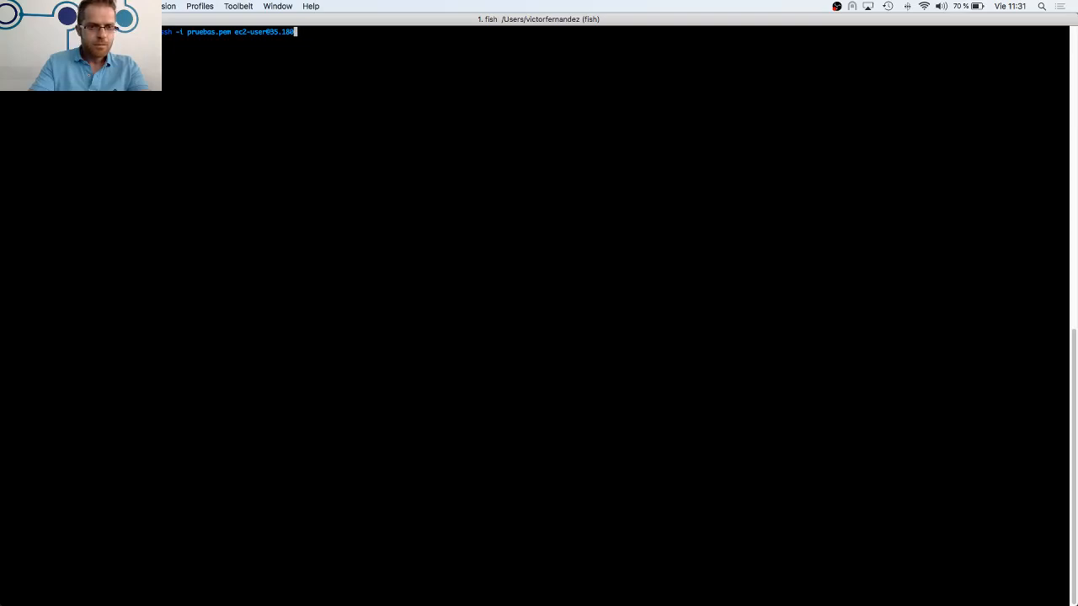
{"action": "key", "text": "BackSpace"}
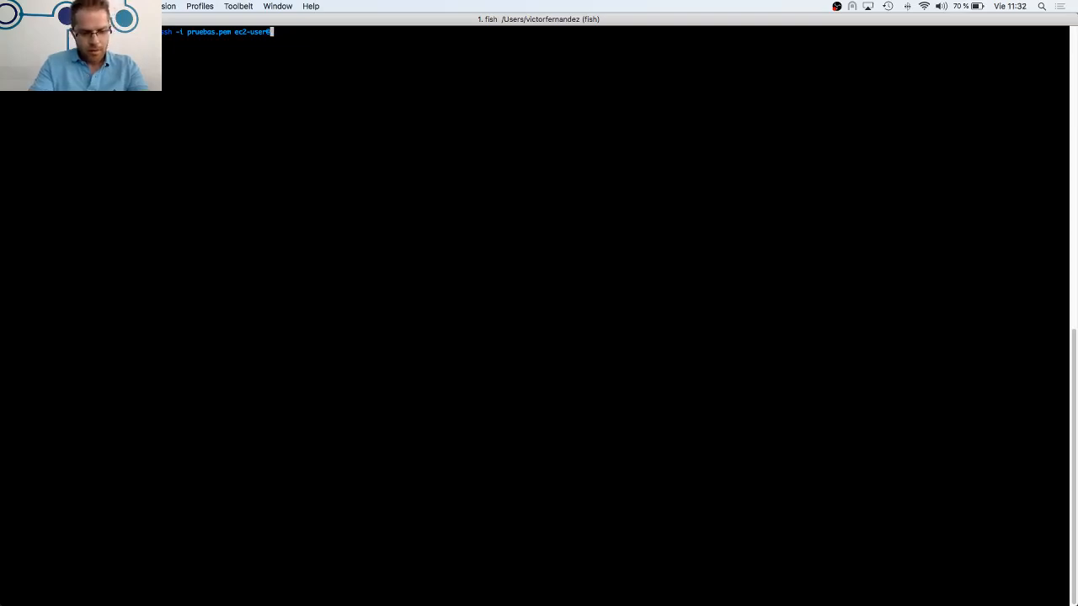
{"action": "key", "text": "super+v"}
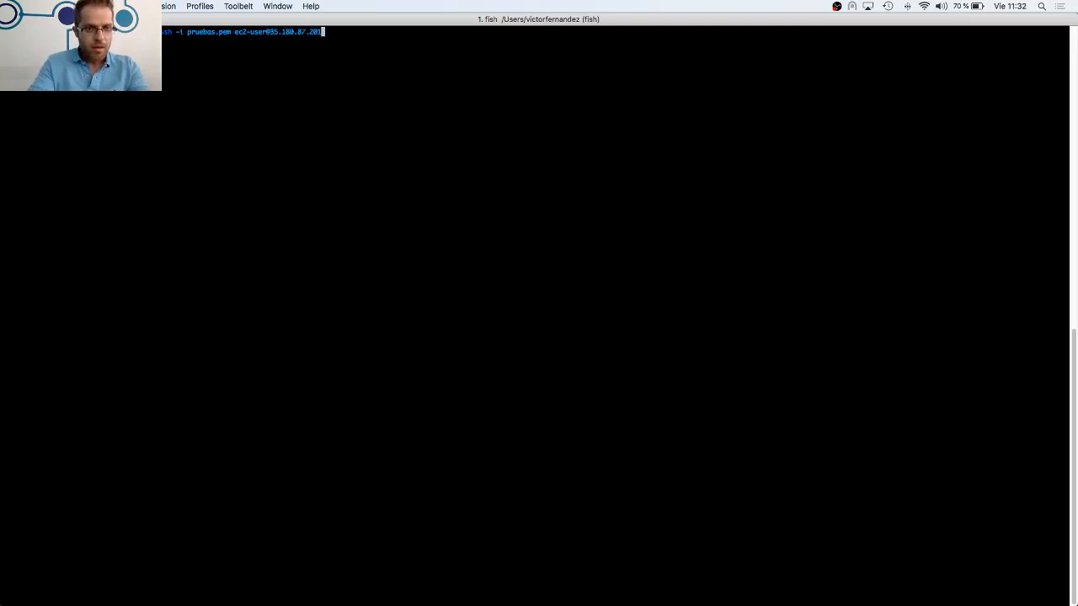
{"action": "key", "text": "Left"}
{"action": "key", "text": "Left"}
{"action": "key", "text": "Left"}
{"action": "key", "text": "Left"}
{"action": "key", "text": "Left"}
{"action": "key", "text": "Left"}
{"action": "key", "text": "Left"}
{"action": "key", "text": "Left"}
{"action": "key", "text": "Left"}
{"action": "key", "text": "Left"}
{"action": "key", "text": "Left"}
{"action": "key", "text": "Left"}
{"action": "key", "text": "Left"}
{"action": "key", "text": "Left"}
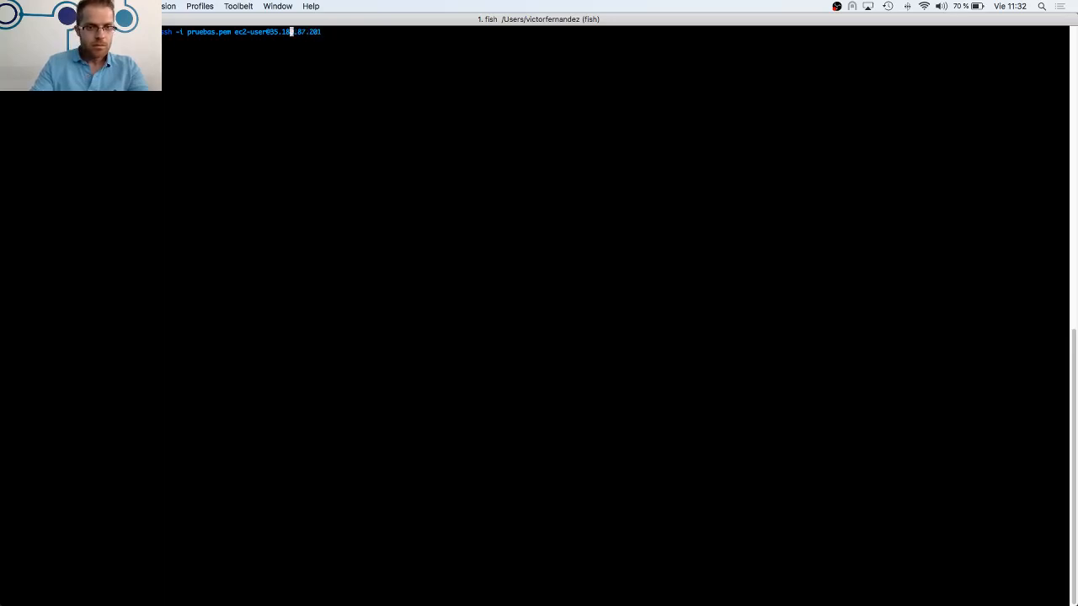
{"action": "key", "text": "Left"}
{"action": "key", "text": "Left"}
{"action": "key", "text": "Left"}
{"action": "key", "text": "Left"}
{"action": "key", "text": "Left"}
{"action": "key", "text": "Left"}
{"action": "key", "text": "Left"}
{"action": "key", "text": "Left"}
{"action": "key", "text": "Left"}
{"action": "key", "text": "BackSpace"}
{"action": "key", "text": "BackSpace"}
{"action": "key", "text": "BackSpace"}
{"action": "key", "text": "BackSpace"}
{"action": "key", "text": "BackSpace"}
{"action": "key", "text": "BackSpace"}
{"action": "key", "text": "BackSpace"}
{"action": "key", "text": "BackSpace"}
{"action": "key", "text": "BackSpace"}
{"action": "key", "text": "BackSpace"}
{"action": "key", "text": "BackSpace"}
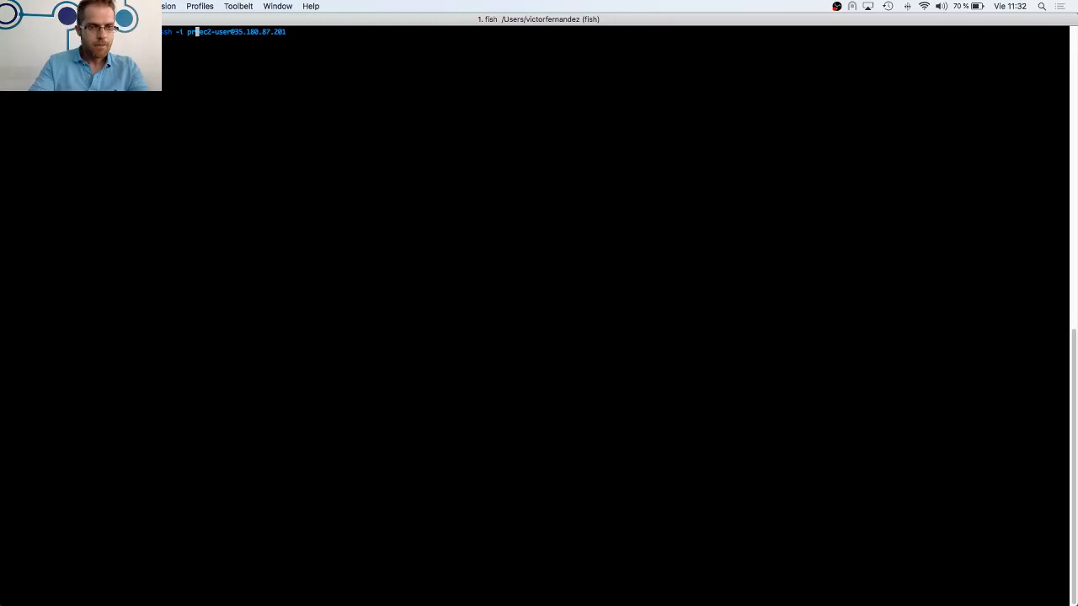
{"action": "type", "text": "Do"}
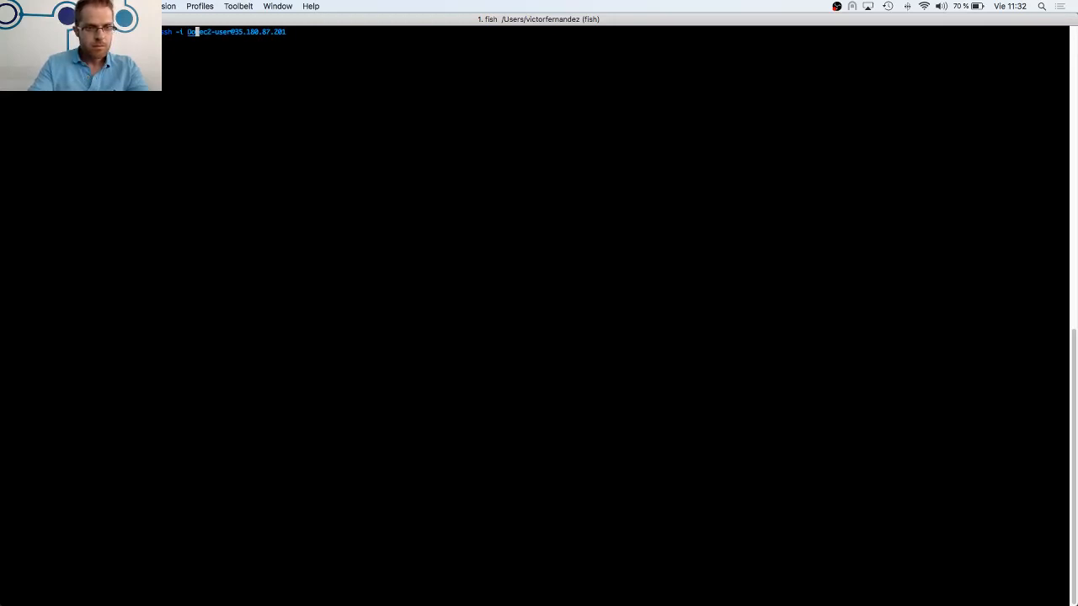
{"action": "key", "text": "BackSpace"}
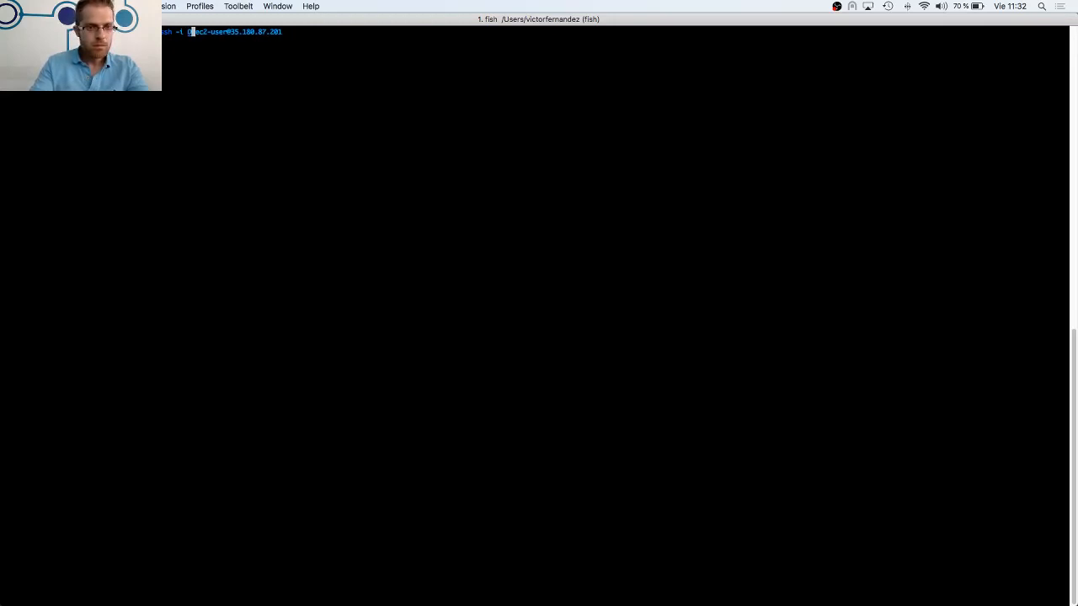
{"action": "type", "text": "ownloads"}
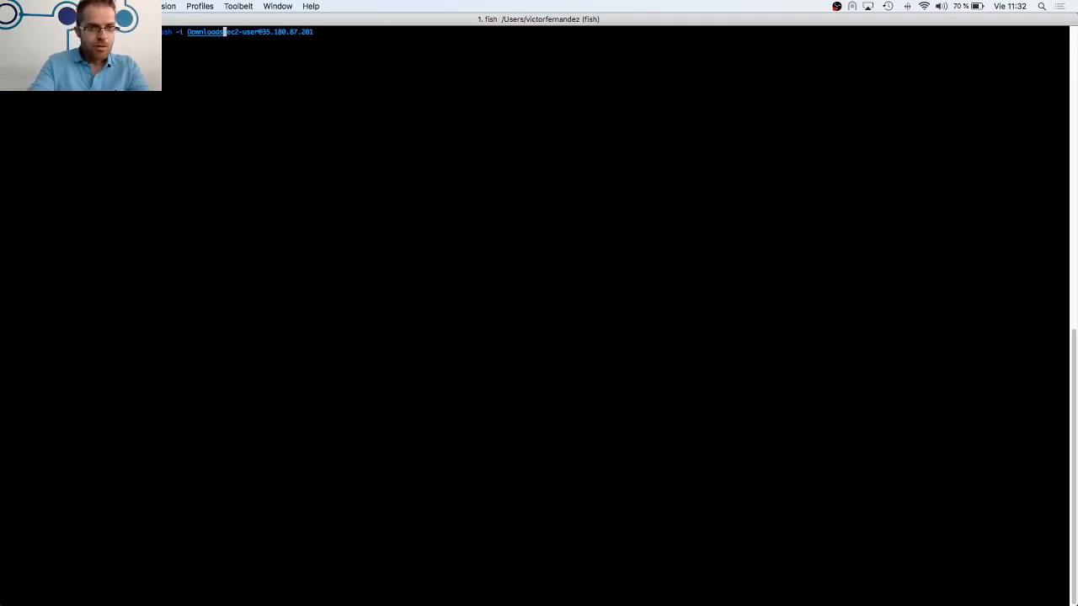
{"action": "key", "text": "BackSpace"}
{"action": "key", "text": "BackSpace"}
{"action": "key", "text": "BackSpace"}
{"action": "key", "text": "BackSpace"}
{"action": "key", "text": "BackSpace"}
{"action": "key", "text": "BackSpace"}
{"action": "key", "text": "BackSpace"}
{"action": "key", "text": "BackSpace"}
{"action": "key", "text": "BackSpace"}
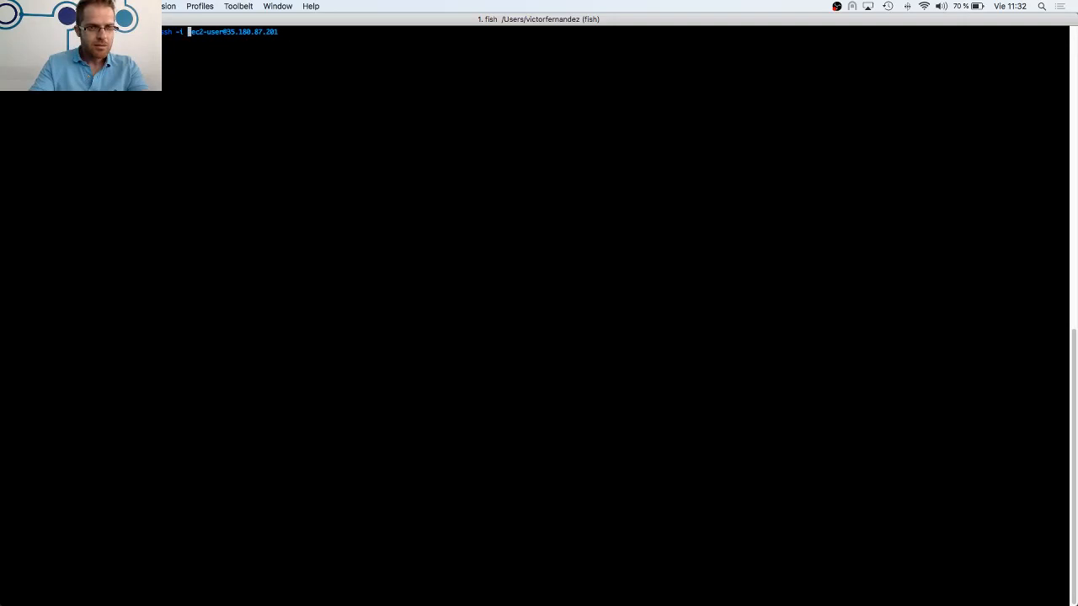
{"action": "key", "text": "Right"}
{"action": "key", "text": "Right"}
{"action": "key", "text": "Right"}
{"action": "key", "text": "Right"}
{"action": "key", "text": "Right"}
{"action": "key", "text": "Right"}
{"action": "key", "text": "Right"}
{"action": "key", "text": "Right"}
{"action": "key", "text": "Right"}
{"action": "key", "text": "Right"}
{"action": "key", "text": "Right"}
{"action": "key", "text": "Right"}
{"action": "key", "text": "Right"}
{"action": "key", "text": "Right"}
{"action": "key", "text": "Right"}
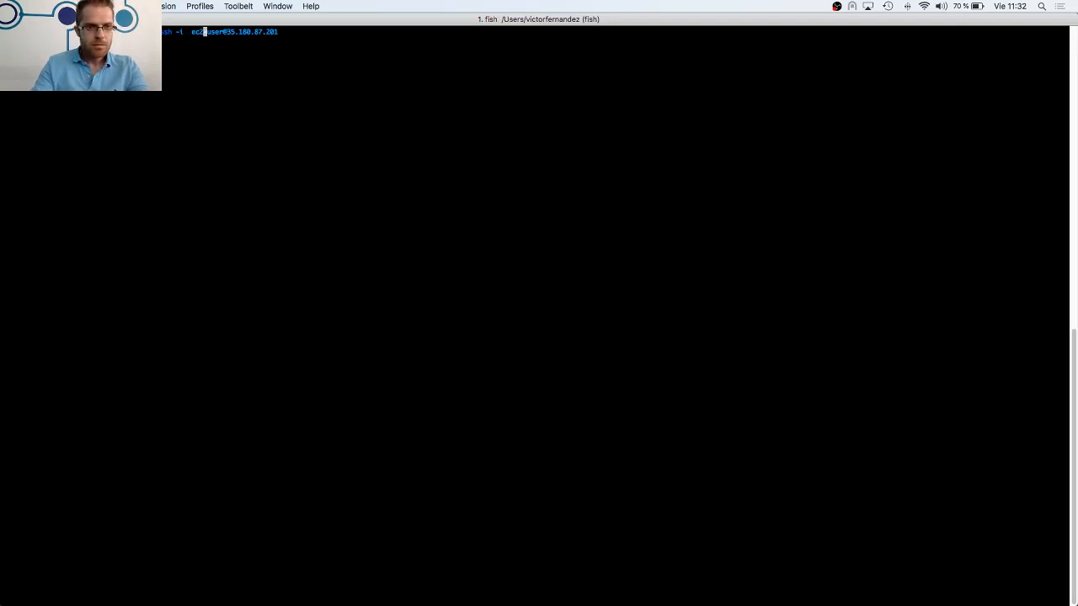
{"action": "key", "text": "Right"}
{"action": "key", "text": "Right"}
{"action": "key", "text": "Right"}
{"action": "key", "text": "Right"}
{"action": "key", "text": "Right"}
{"action": "key", "text": "Right"}
{"action": "key", "text": "Right"}
{"action": "key", "text": "BackSpace"}
{"action": "key", "text": "BackSpace"}
{"action": "key", "text": "BackSpace"}
{"action": "key", "text": "BackSpace"}
{"action": "key", "text": "BackSpace"}
{"action": "key", "text": "BackSpace"}
{"action": "key", "text": "BackSpace"}
{"action": "key", "text": "BackSpace"}
{"action": "key", "text": "BackSpace"}
{"action": "key", "text": "BackSpace"}
{"action": "key", "text": "BackSpace"}
{"action": "key", "text": "BackSpace"}
{"action": "key", "text": "BackSpace"}
{"action": "key", "text": "BackSpace"}
{"action": "key", "text": "BackSpace"}
{"action": "key", "text": "BackSpace"}
{"action": "key", "text": "BackSpace"}
{"action": "key", "text": "BackSpace"}
{"action": "key", "text": "BackSpace"}
{"action": "key", "text": "BackSpace"}
{"action": "key", "text": "BackSpace"}
{"action": "key", "text": "BackSpace"}
{"action": "key", "text": "BackSpace"}
{"action": "key", "text": "BackSpace"}
{"action": "key", "text": "BackSpace"}
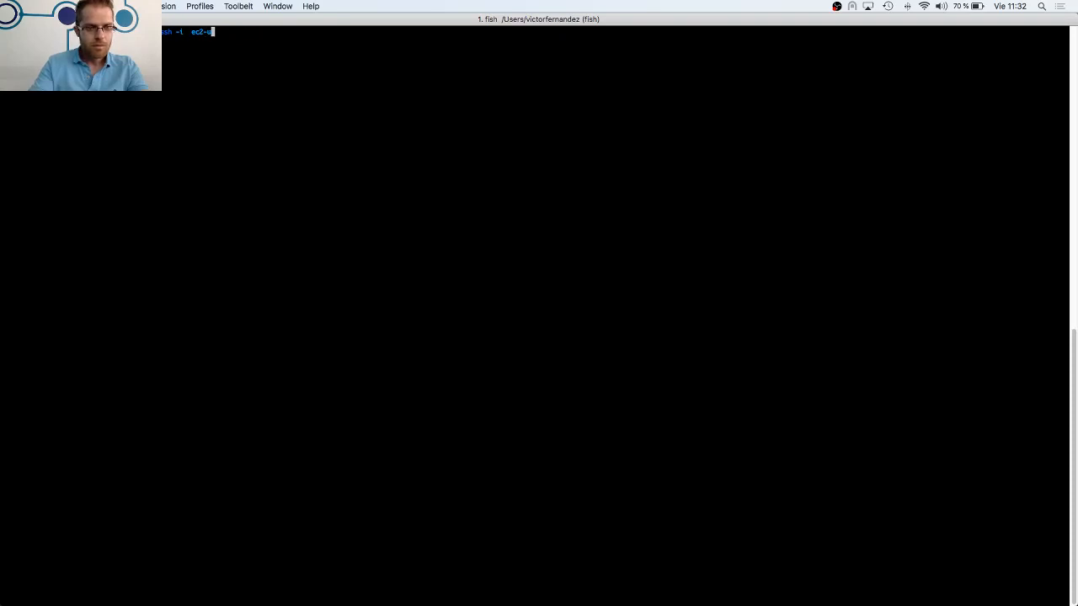
Change the terminal's working directory to Downloads/
{"action": "type", "text": "cd Do"}
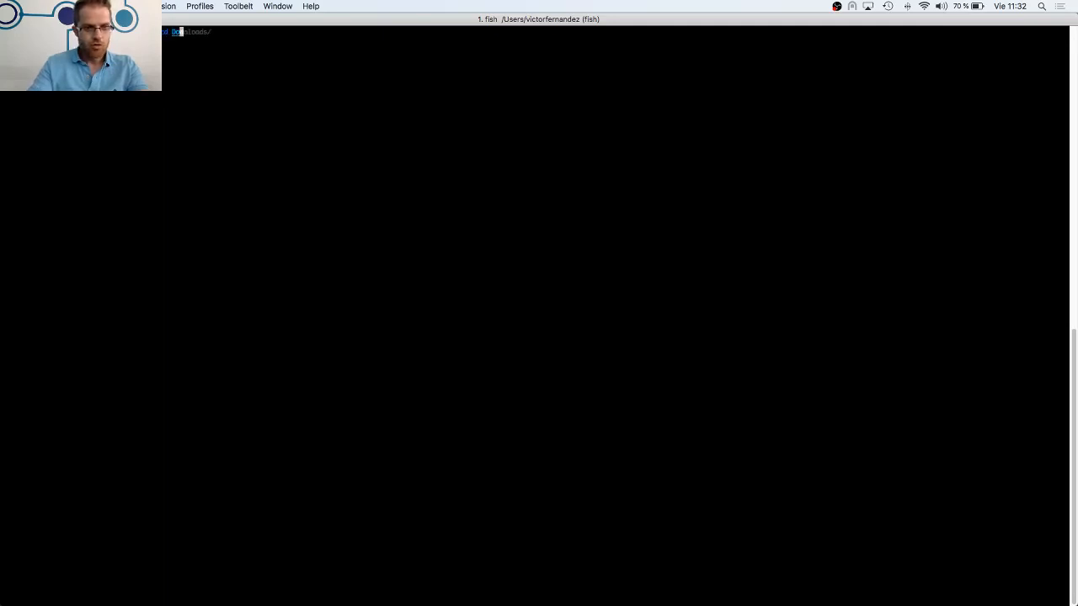
{"action": "key", "text": "Right"}
{"action": "key", "text": "Return"}
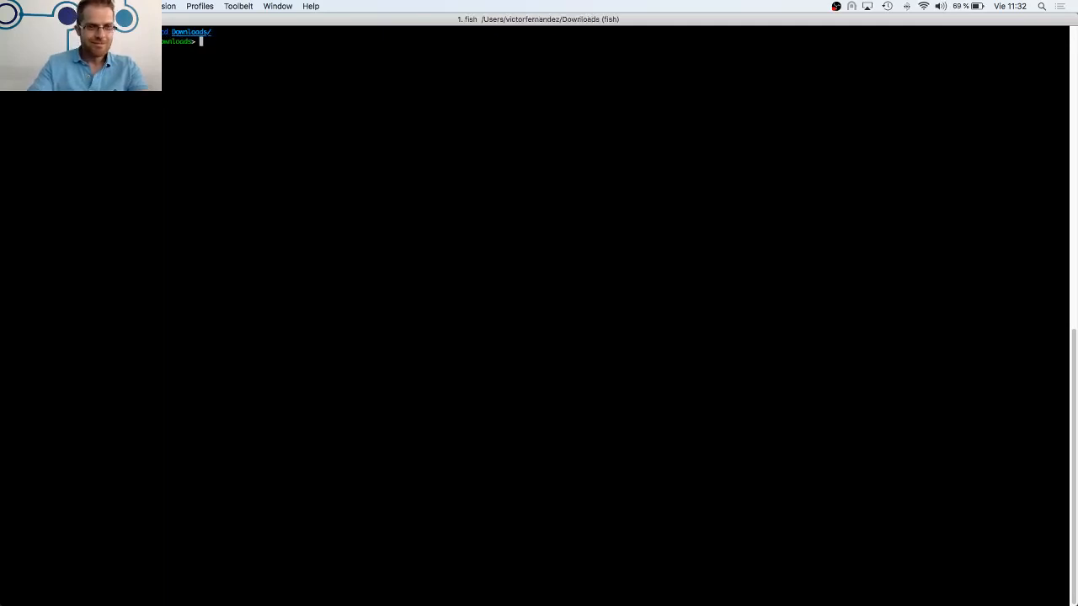
{"action": "type", "text": "ssh -i"}
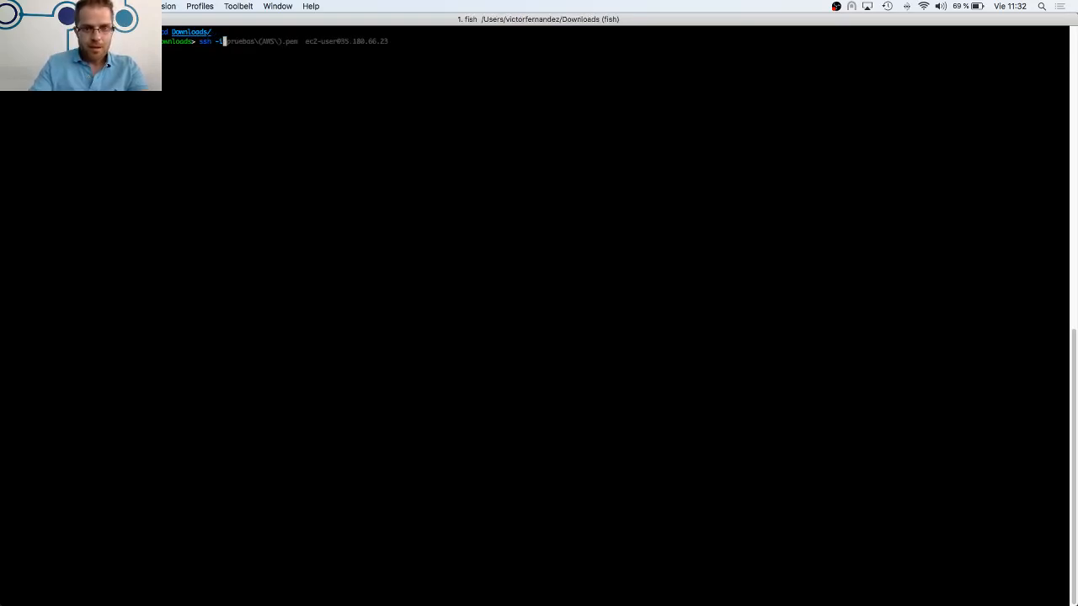
{"action": "key", "text": "Right"}
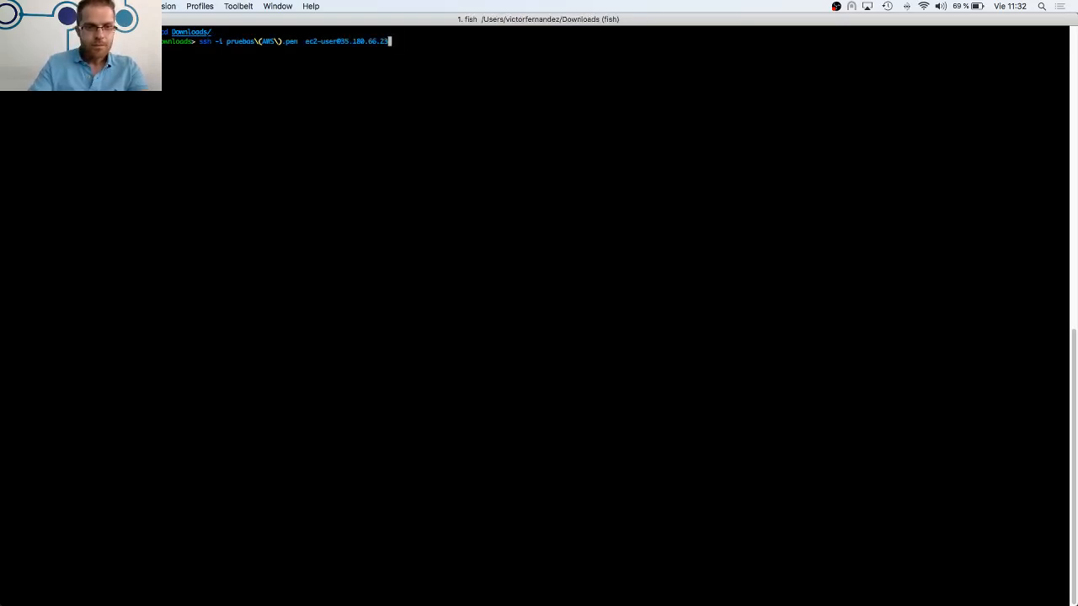
{"action": "key", "text": "BackSpace"}
{"action": "key", "text": "BackSpace"}
{"action": "key", "text": "BackSpace"}
{"action": "key", "text": "BackSpace"}
{"action": "key", "text": "BackSpace"}
{"action": "key", "text": "BackSpace"}
{"action": "key", "text": "BackSpace"}
{"action": "key", "text": "BackSpace"}
{"action": "key", "text": "BackSpace"}
{"action": "key", "text": "BackSpace"}
{"action": "key", "text": "BackSpace"}
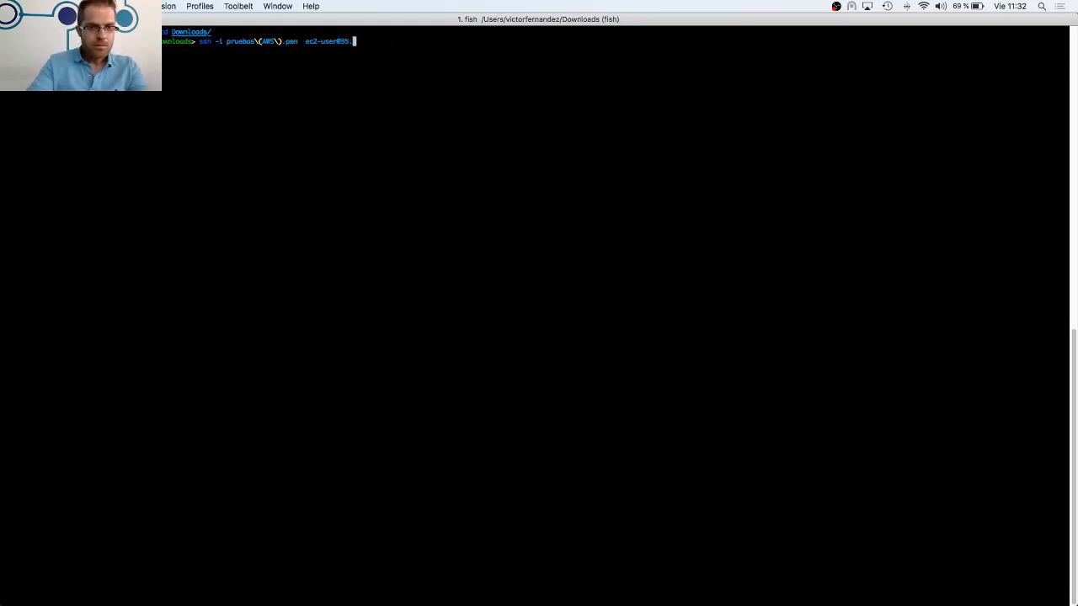
{"action": "key", "text": "BackSpace"}
{"action": "type", "text": "35.180.87.201"}
{"action": "key", "text": "Left"}
{"action": "key", "text": "Left"}
{"action": "key", "text": "Left"}
{"action": "key", "text": "Left"}
{"action": "key", "text": "Left"}
{"action": "key", "text": "Left"}
{"action": "key", "text": "Left"}
{"action": "key", "text": "Left"}
{"action": "key", "text": "Left"}
{"action": "key", "text": "Left"}
{"action": "key", "text": "Left"}
{"action": "key", "text": "Left"}
{"action": "key", "text": "Left"}
{"action": "key", "text": "Left"}
{"action": "key", "text": "Left"}
{"action": "key", "text": "Left"}
{"action": "key", "text": "Left"}
{"action": "key", "text": "Left"}
{"action": "key", "text": "Left"}
{"action": "key", "text": "Left"}
{"action": "key", "text": "Left"}
{"action": "key", "text": "Left"}
{"action": "key", "text": "Left"}
{"action": "key", "text": "Left"}
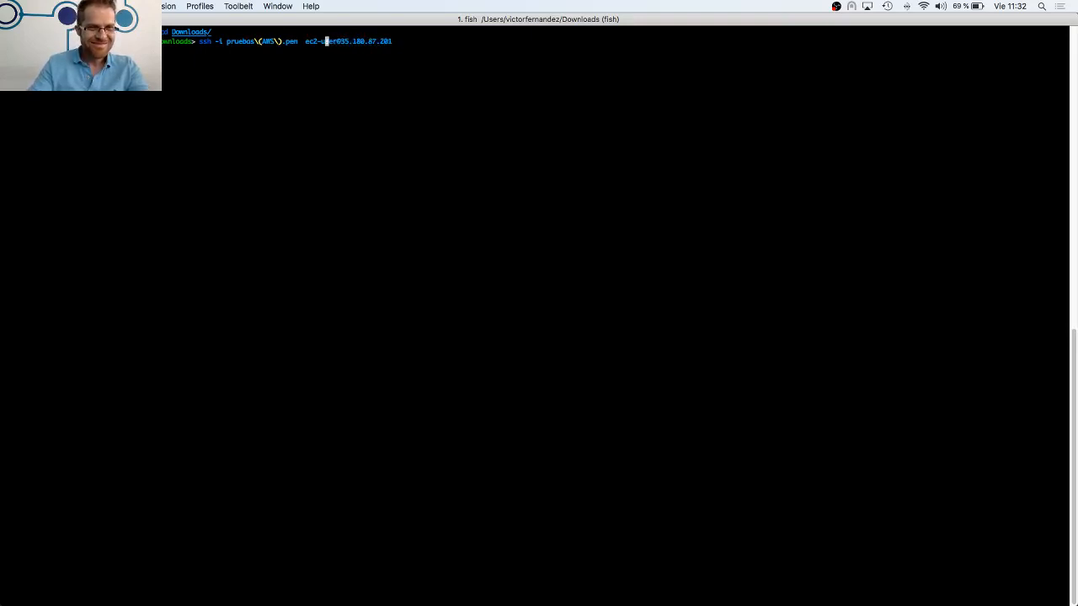
{"action": "key", "text": "Right"}
{"action": "key", "text": "Right"}
{"action": "key", "text": "Right"}
{"action": "key", "text": "Right"}
{"action": "key", "text": "Right"}
{"action": "key", "text": "Right"}
{"action": "key", "text": "Right"}
{"action": "key", "text": "Right"}
{"action": "key", "text": "Right"}
{"action": "key", "text": "Right"}
{"action": "key", "text": "Right"}
{"action": "key", "text": "Right"}
{"action": "key", "text": "Right"}
{"action": "key", "text": "Right"}
{"action": "key", "text": "Right"}
{"action": "key", "text": "Right"}
{"action": "key", "text": "Right"}
{"action": "key", "text": "Right"}
{"action": "key", "text": "Right"}
{"action": "key", "text": "Right"}
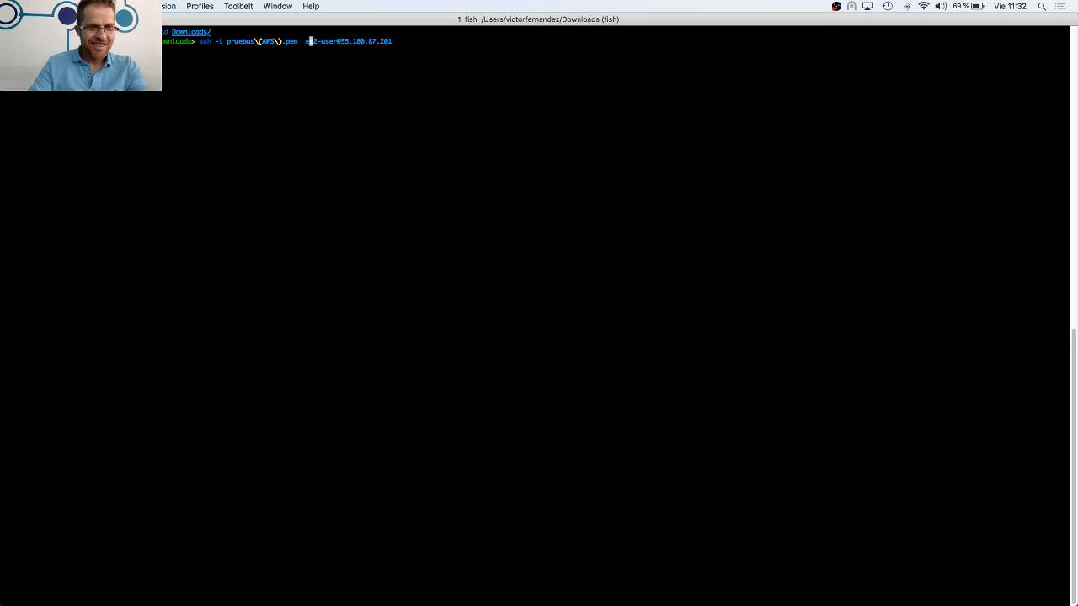
{"action": "key", "text": "Right"}
{"action": "key", "text": "Right"}
{"action": "key", "text": "Right"}
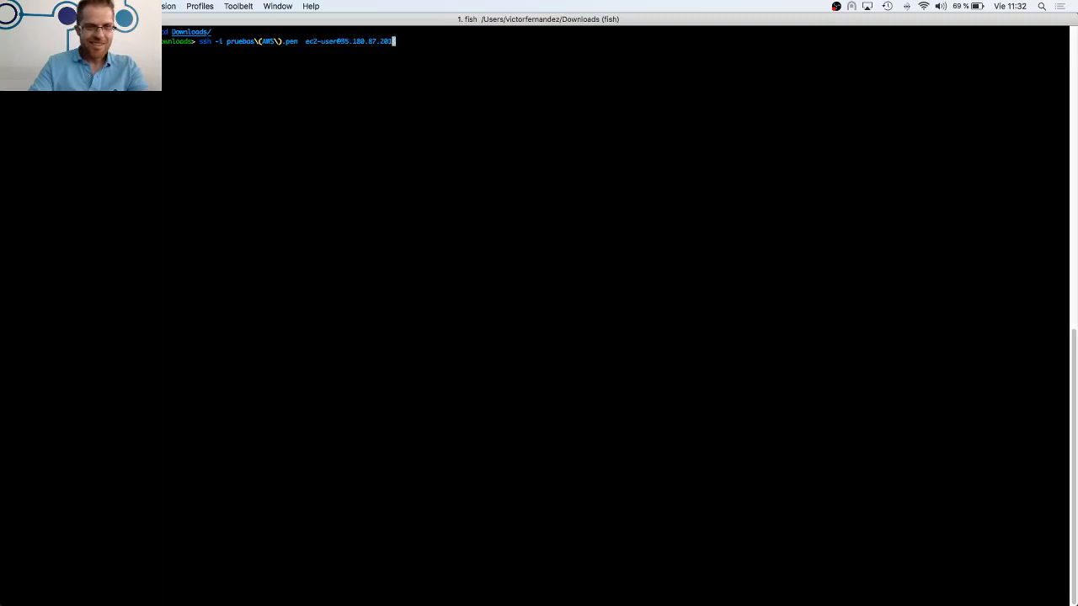
{"action": "key", "text": "Return"}
{"action": "type", "text": "yes"}
{"action": "key", "text": "Return"}
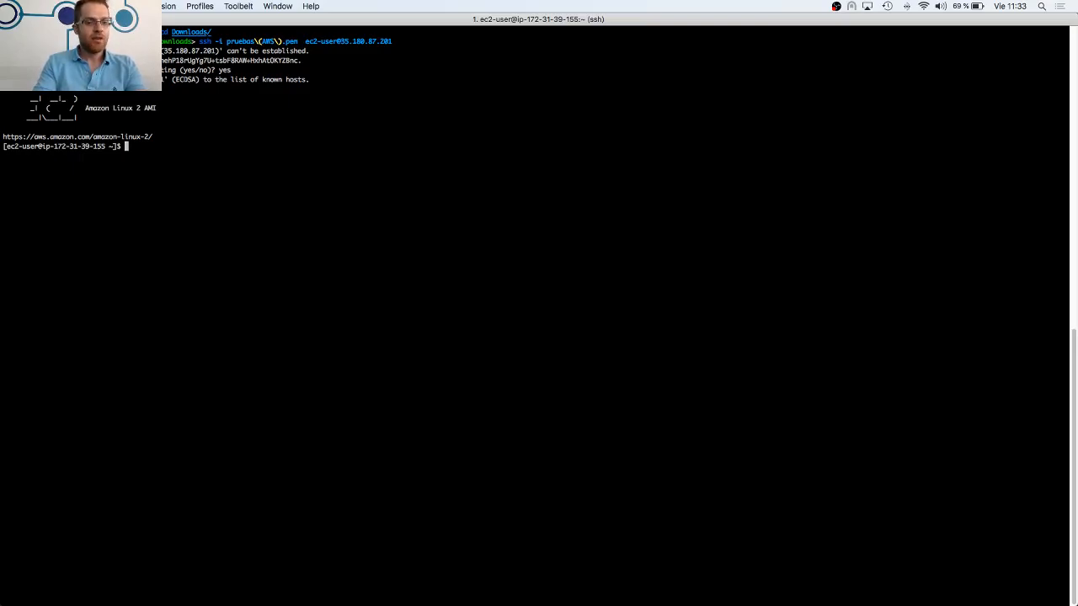
List the account's S3 buckets from the EC2 instance with aws s3 ls
{"action": "type", "text": "aws"}
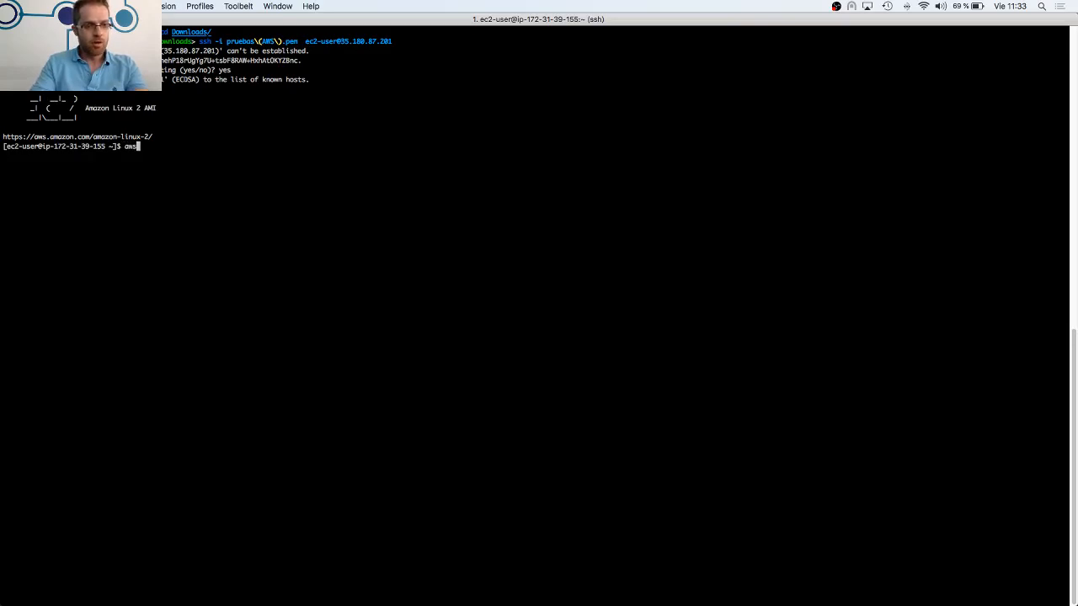
{"action": "type", "text": " s3 ls"}
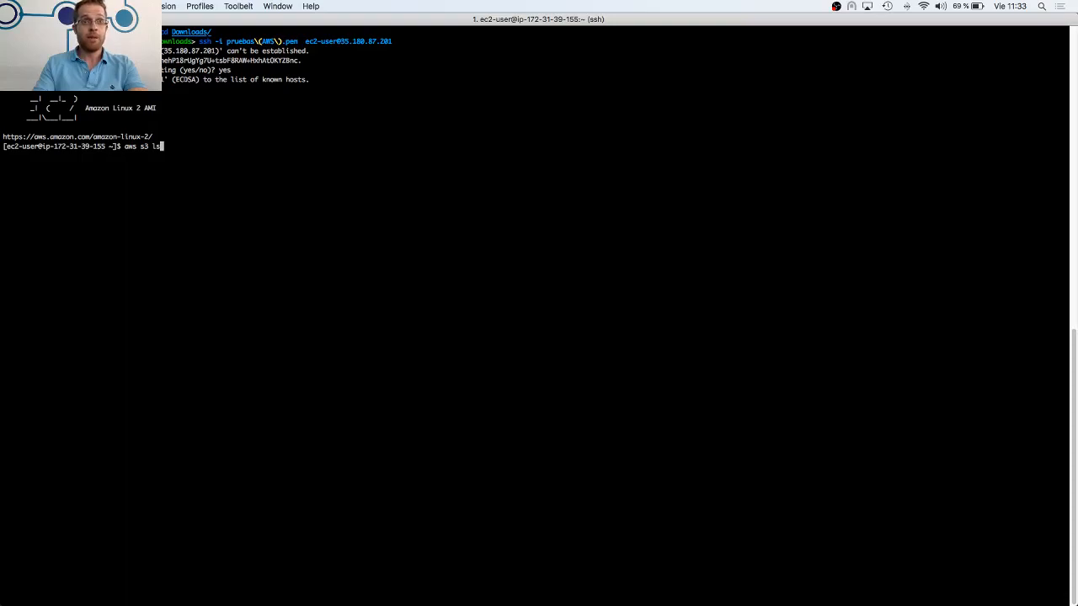
{"action": "key", "text": "Return"}
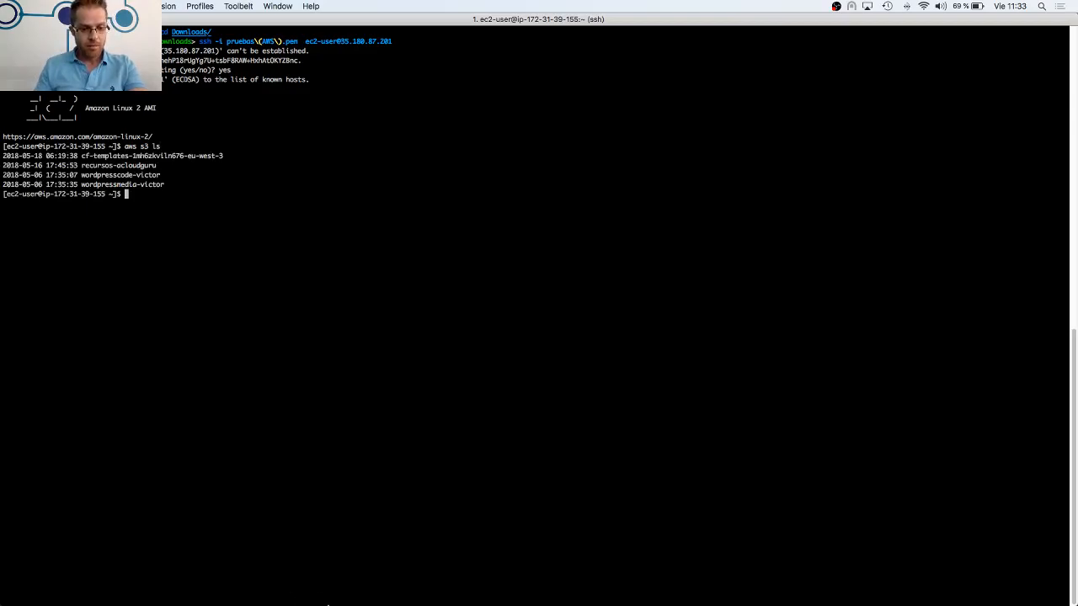
Switch to the EC2 console in Firefox and detach the instance's IAM role by setting it to No Role
{"action": "left_click", "coordinate": [207, 581]}
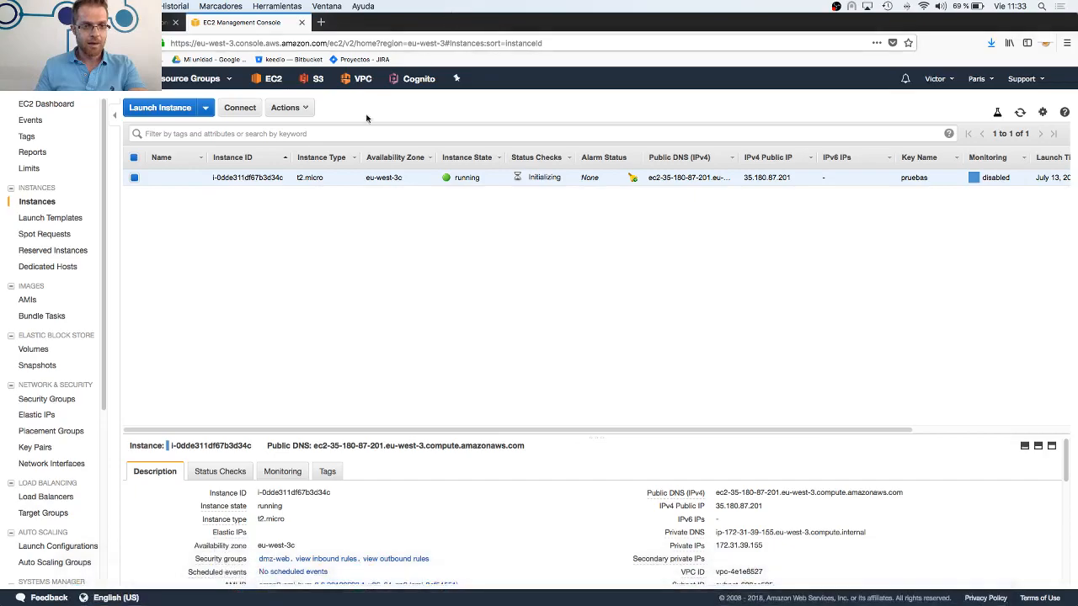
{"action": "right_click", "coordinate": [132, 181]}
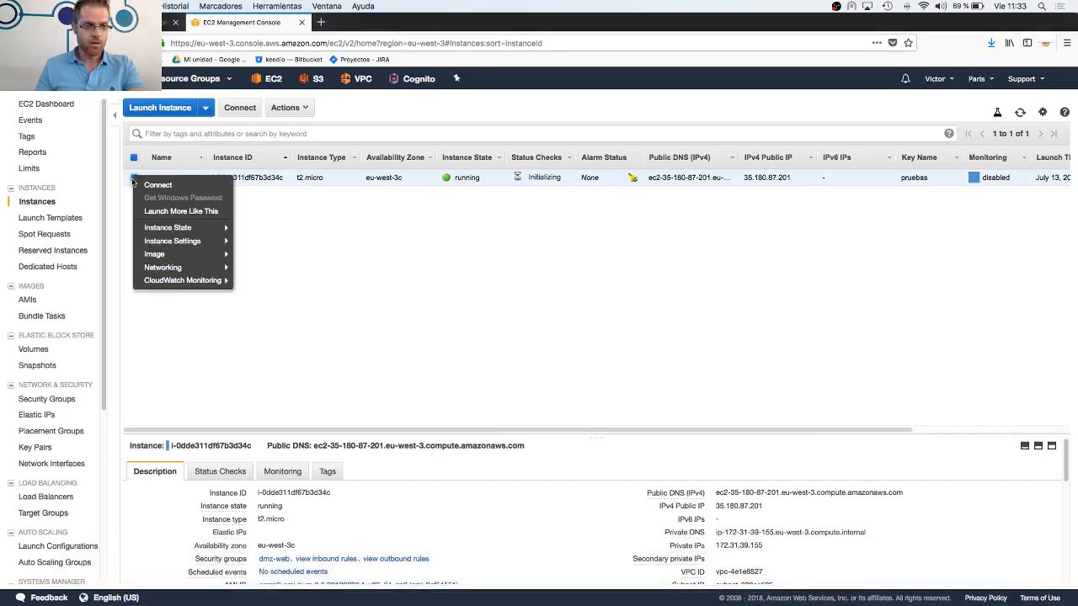
{"action": "mouse_move", "coordinate": [167, 244]}
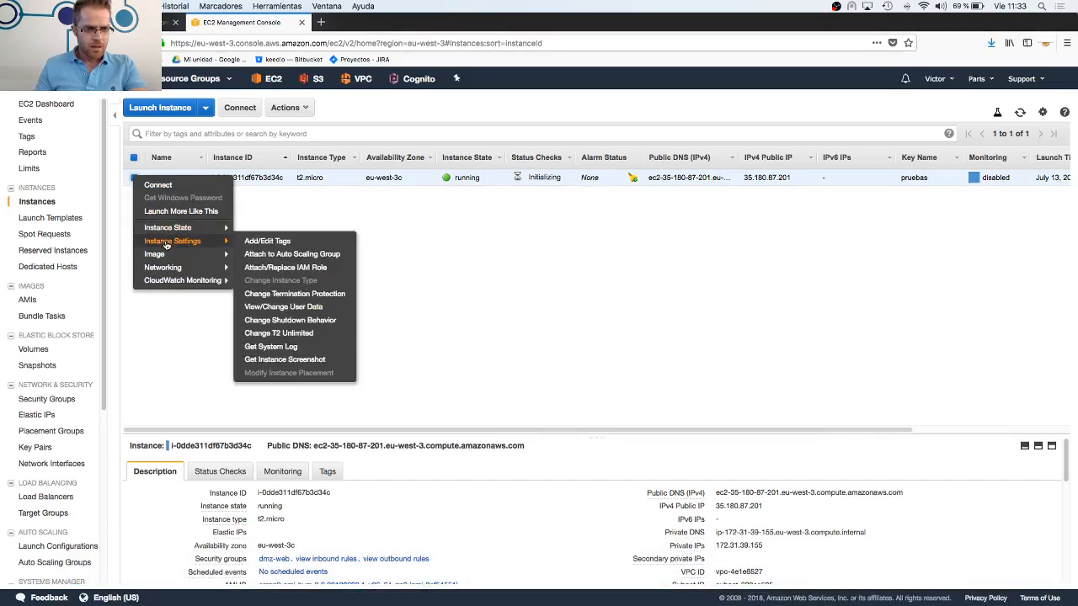
{"action": "left_click", "coordinate": [279, 267]}
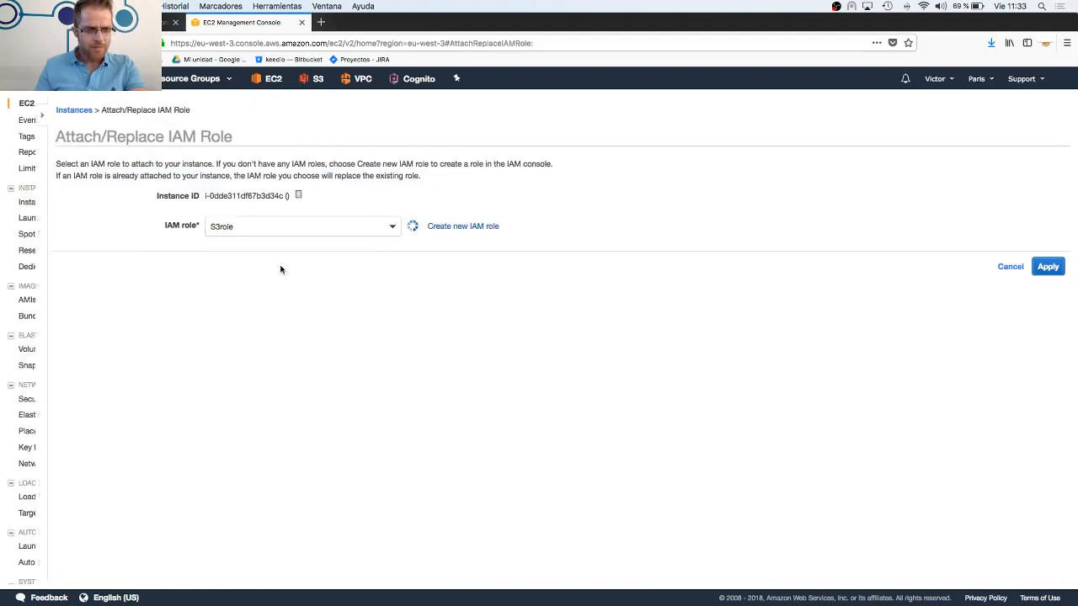
{"action": "left_click", "coordinate": [351, 233]}
{"action": "left_click", "coordinate": [232, 272]}
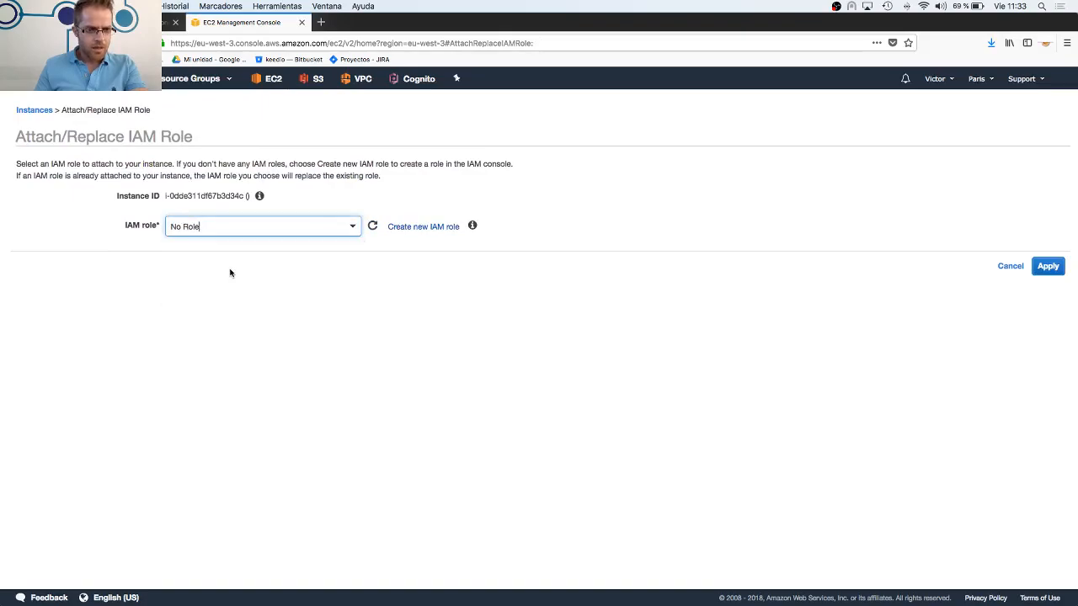
{"action": "left_click", "coordinate": [1047, 266]}
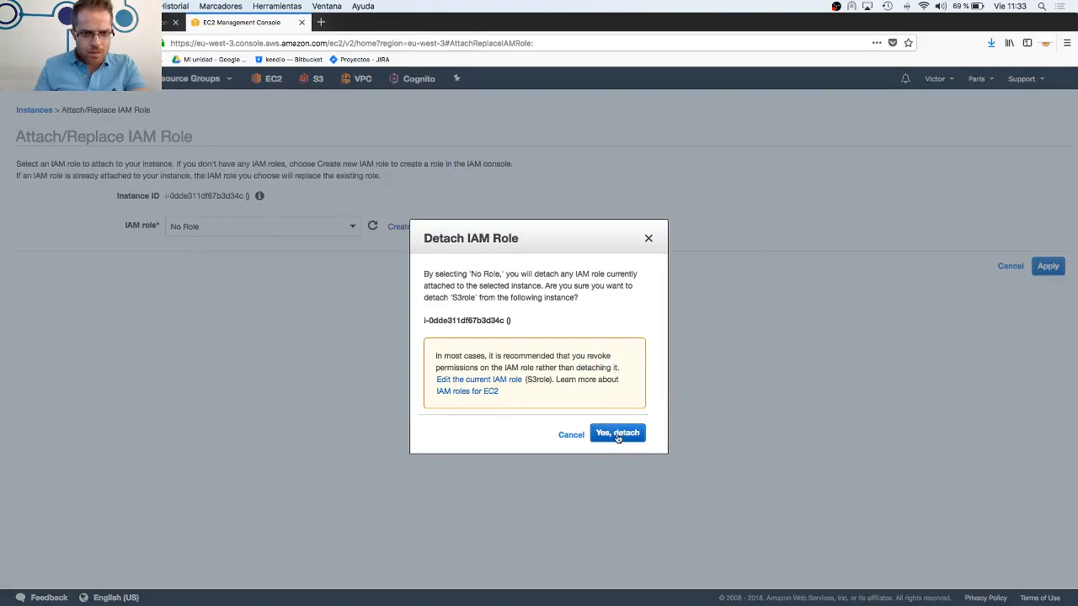
{"action": "left_click", "coordinate": [617, 435]}
Return to iTerm and run aws s3 ls again to test S3 access without the role
{"action": "mouse_move", "coordinate": [433, 596]}
{"action": "left_click", "coordinate": [282, 596]}
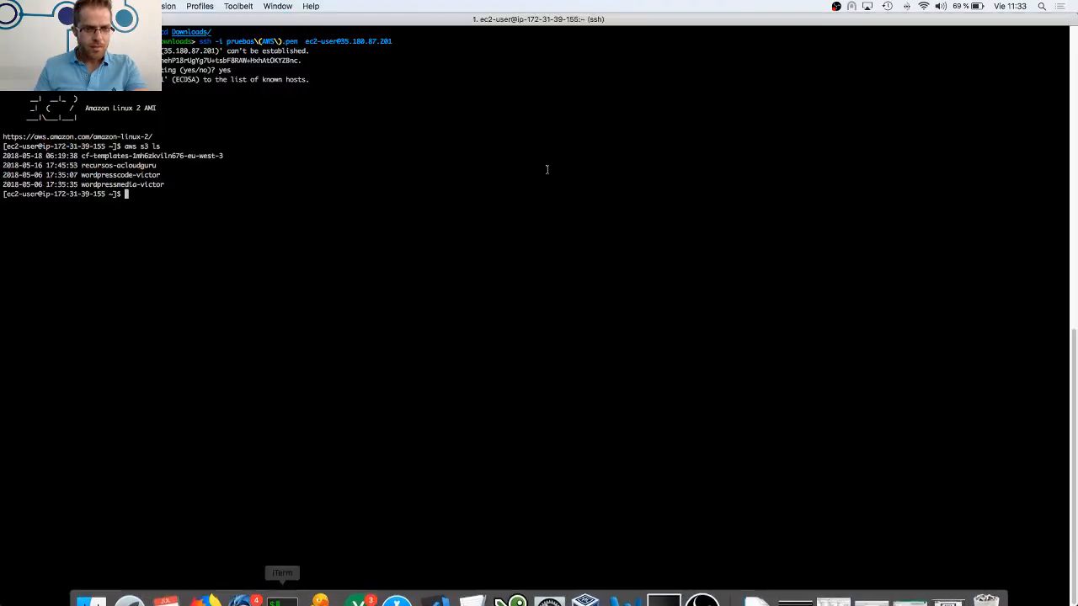
{"action": "key", "text": "Up"}
{"action": "key", "text": "Return"}
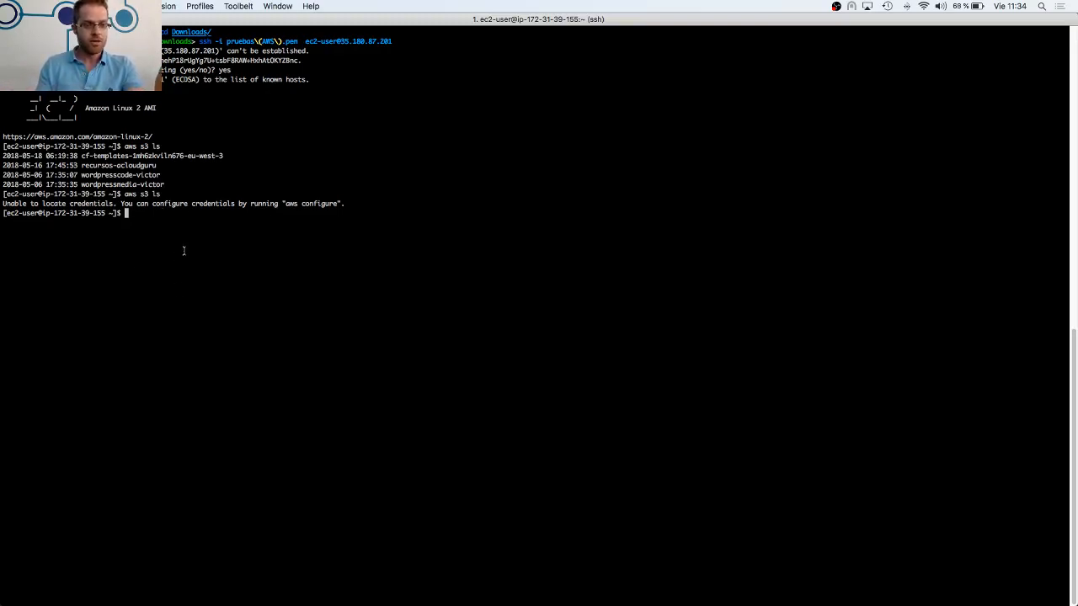
Switch to the EC2 console in Firefox and close the completed Attach/Replace IAM Role page to return to the instances list
{"action": "left_click", "coordinate": [208, 587]}
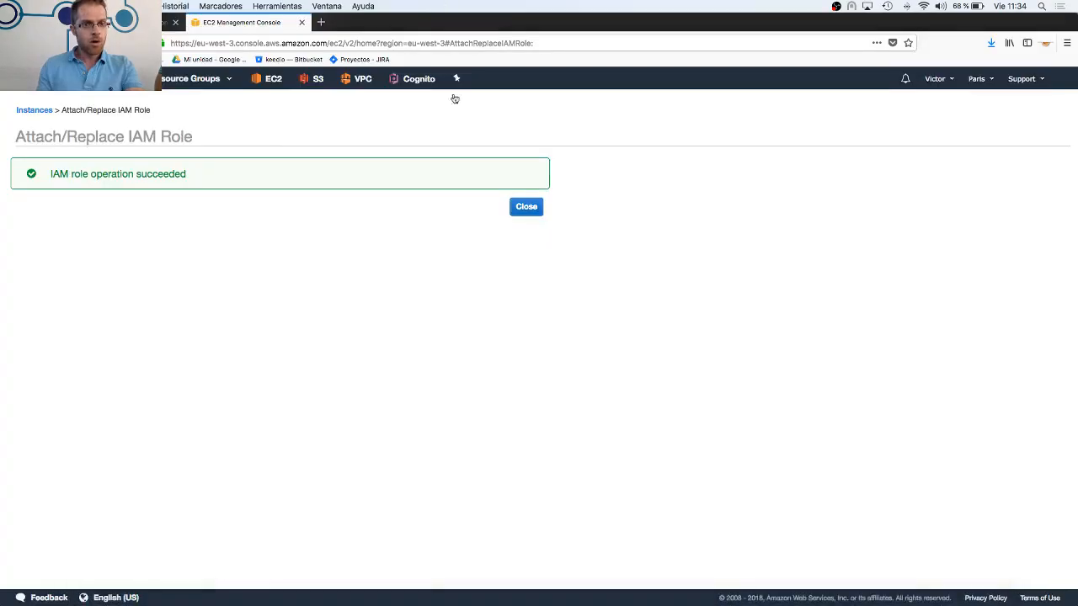
{"action": "left_click", "coordinate": [526, 208]}
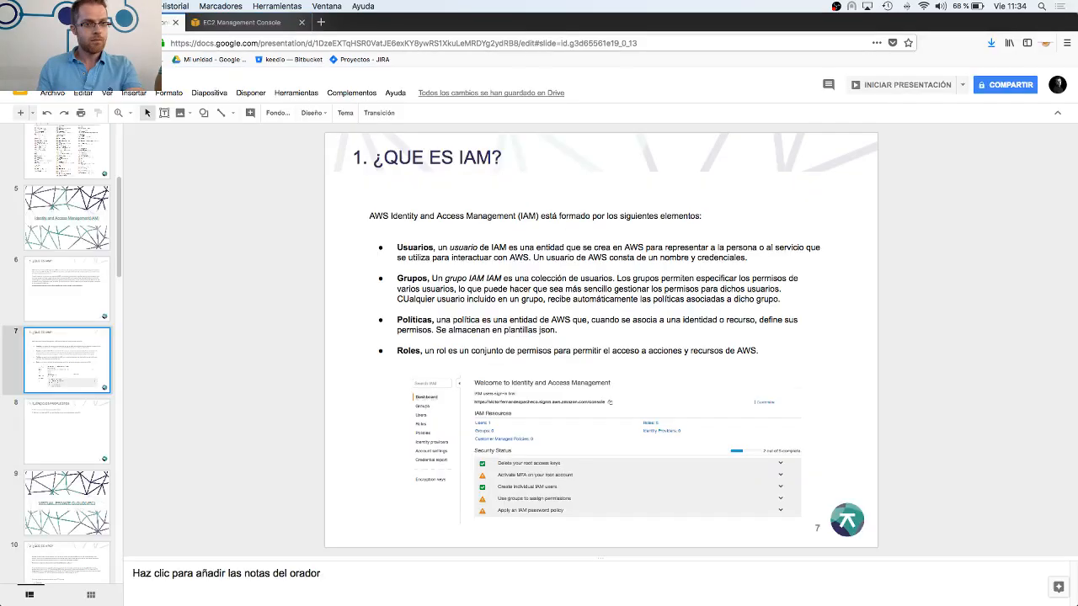
Switch to the Google Slides training deck and select slide 9, the VIRTUAL PRIVATE CLOUD(VPC) section title
{"action": "left_click", "coordinate": [173, 22]}
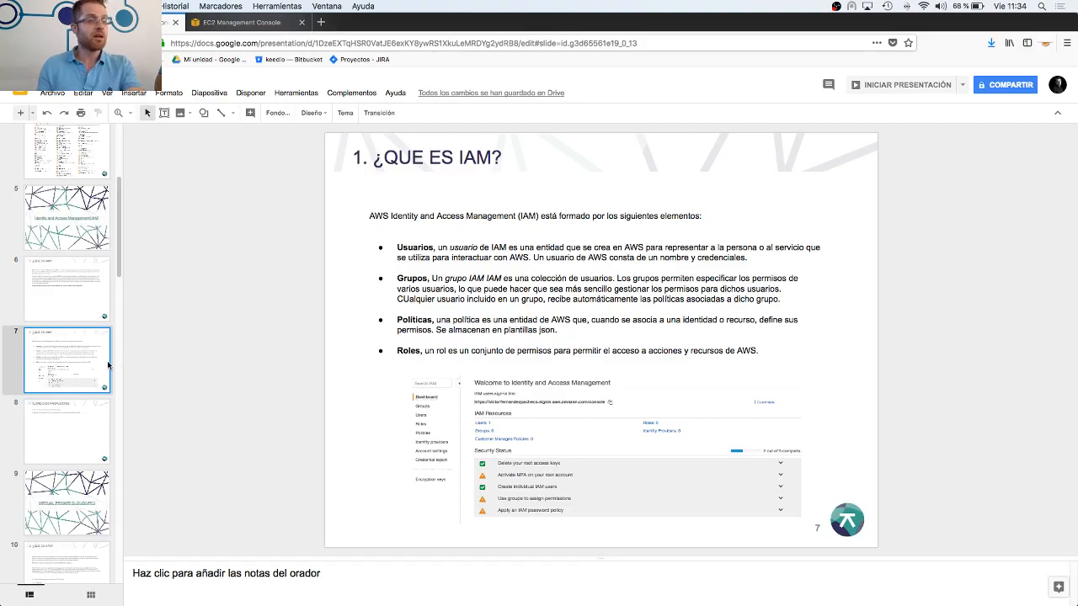
{"action": "scroll", "coordinate": [121, 378], "scroll_direction": "down", "scroll_amount": 3}
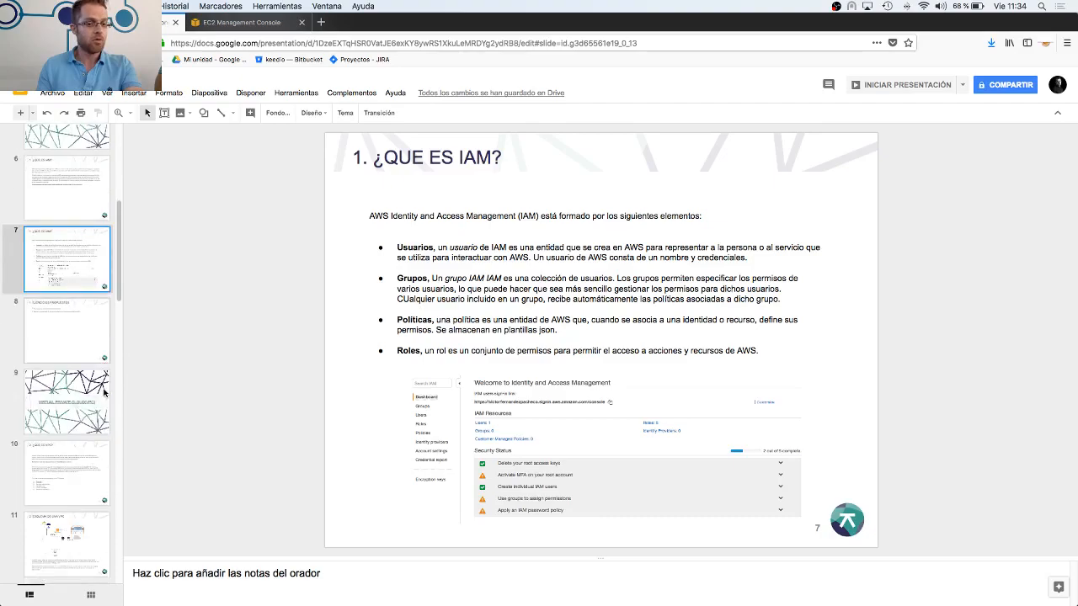
{"action": "left_click", "coordinate": [88, 393]}
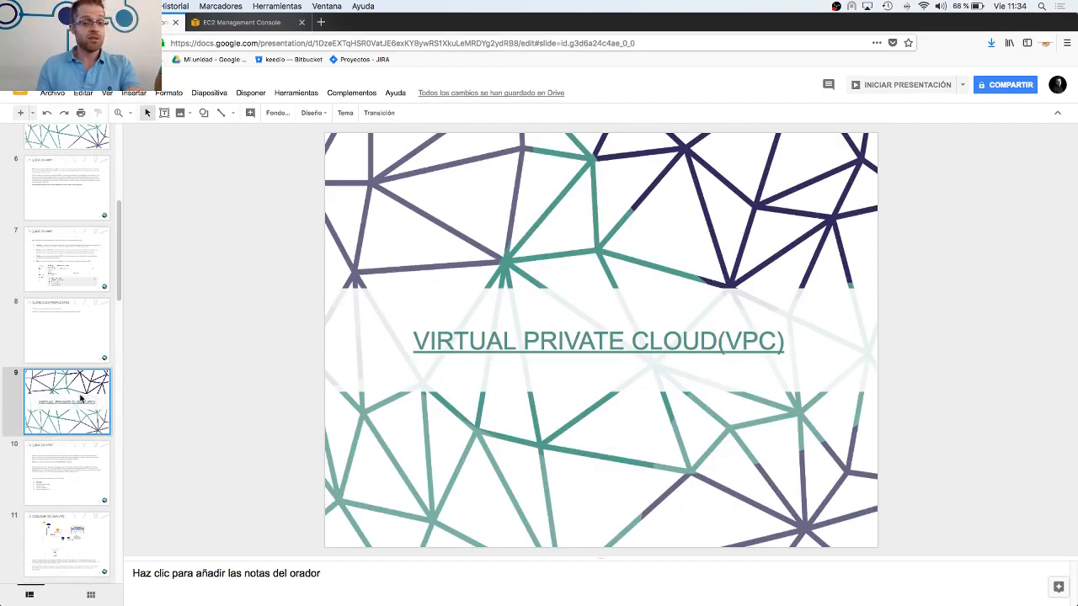
{"action": "left_click", "coordinate": [56, 350]}
{"action": "left_click", "coordinate": [70, 428]}
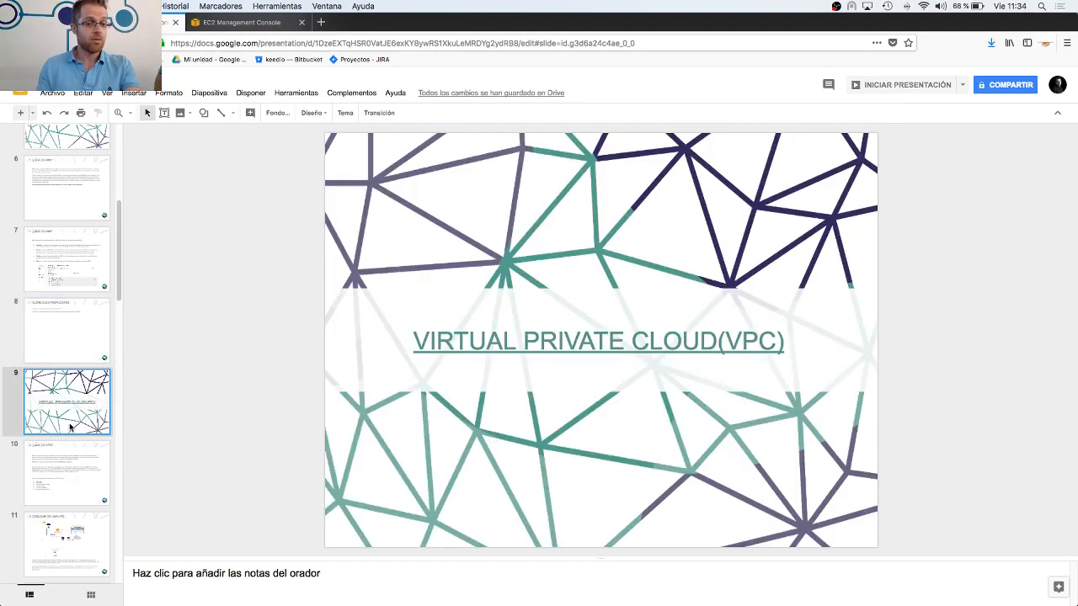
{"action": "key", "text": "Down"}
{"action": "key", "text": "Up"}
{"action": "key", "text": "Up"}
{"action": "key", "text": "Down"}
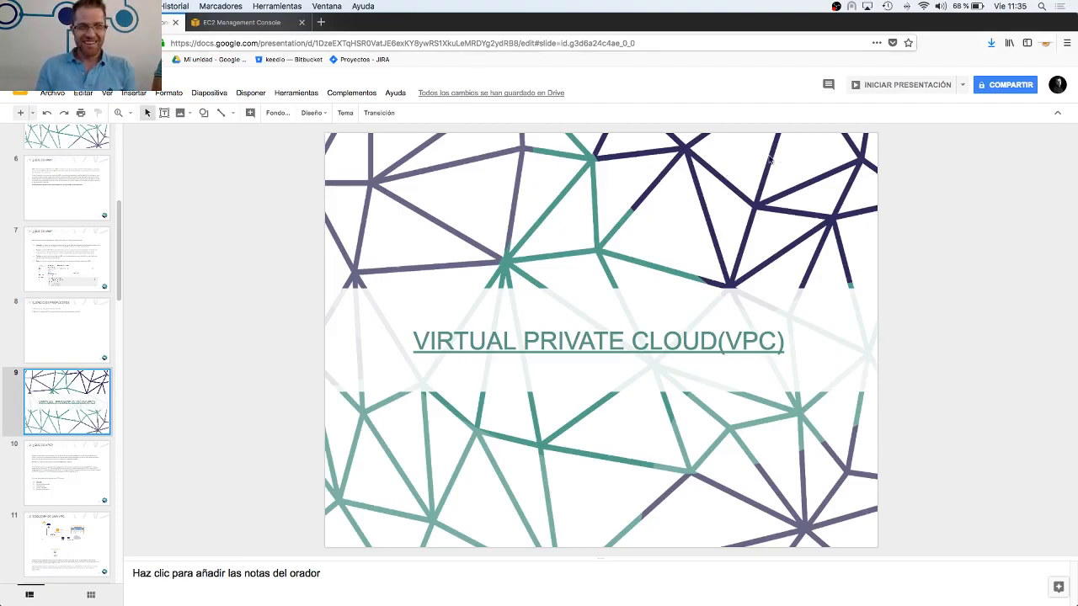
Start presenting the deck from the VPC title slide and advance to slide 10, "2. ¿QUE ES VPC?"
{"action": "left_click", "coordinate": [878, 85]}
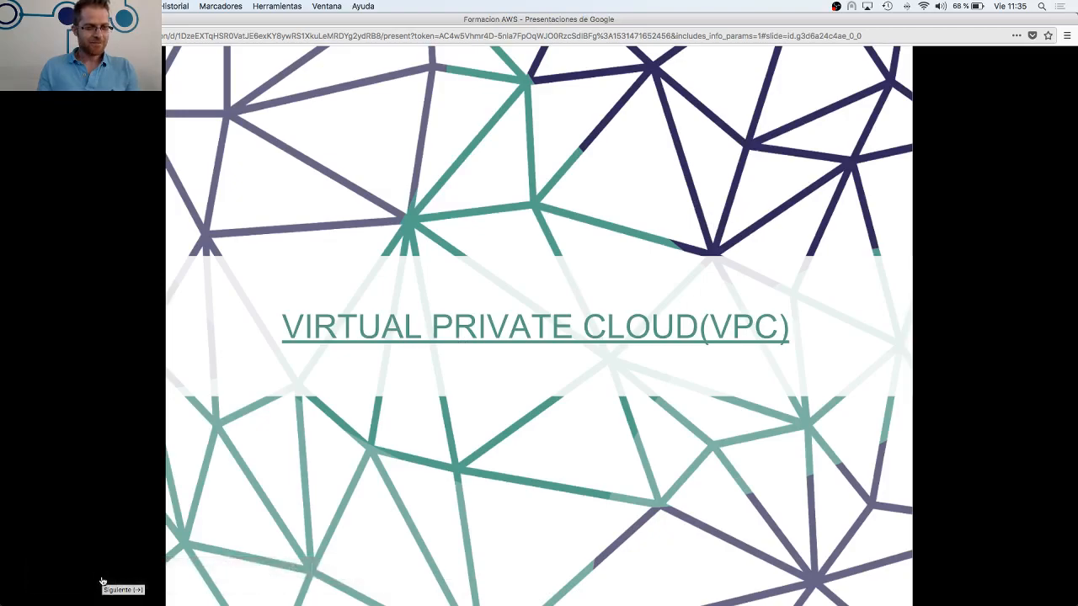
{"action": "mouse_move", "coordinate": [99, 579]}
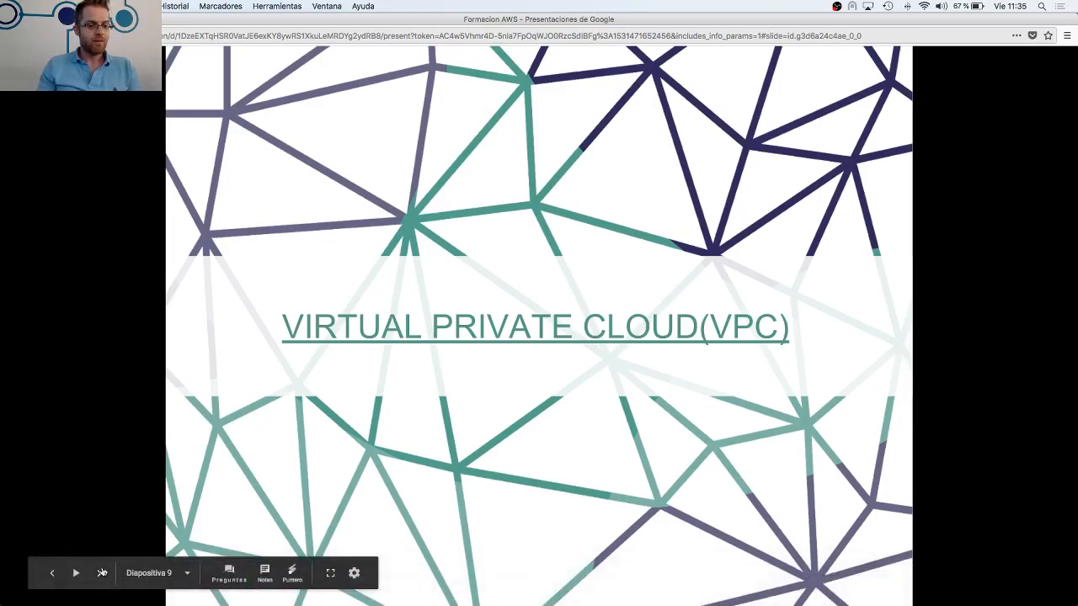
{"action": "left_click", "coordinate": [102, 573]}
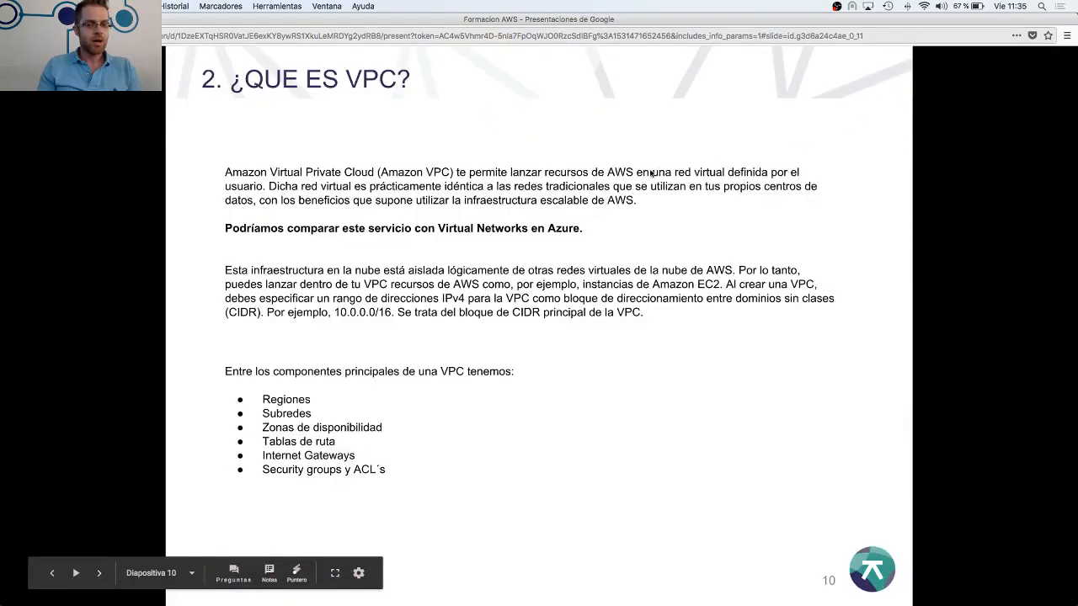
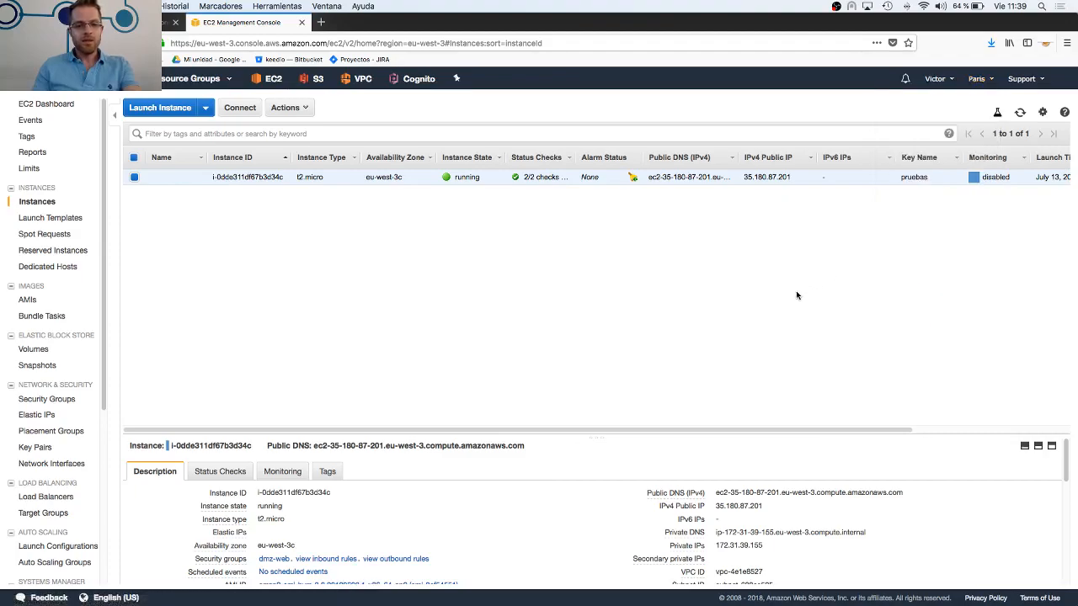
Open the EC2 Dashboard and highlight the Availability Zone Status entries for the EU (Paris) region, including the eu-west-3a zone name
{"action": "left_click", "coordinate": [46, 104]}
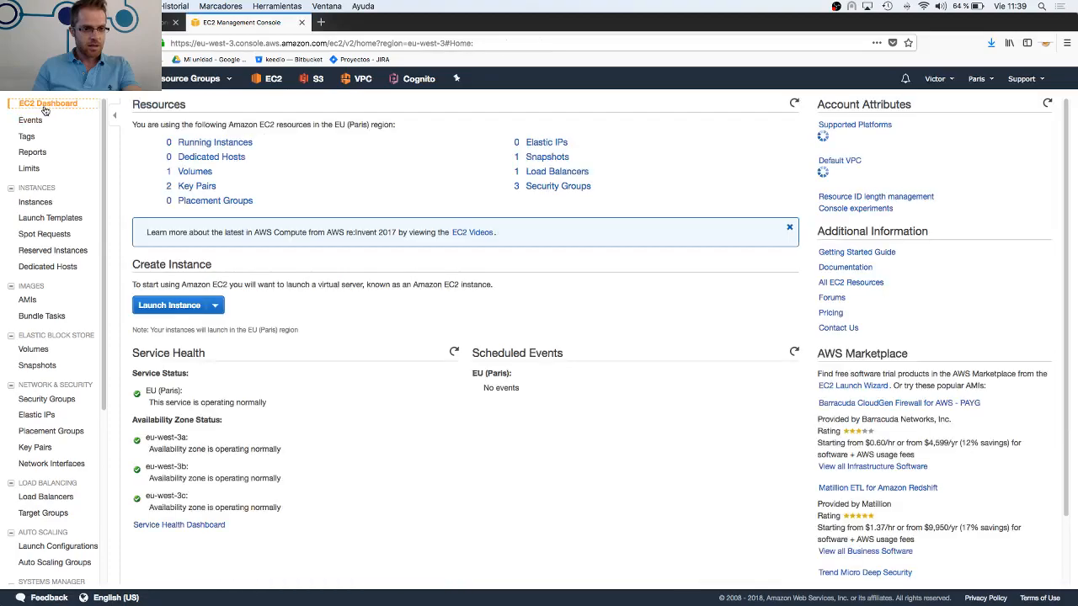
{"action": "left_click_drag", "start_coordinate": [133, 420], "coordinate": [260, 493]}
{"action": "left_click", "coordinate": [295, 461]}
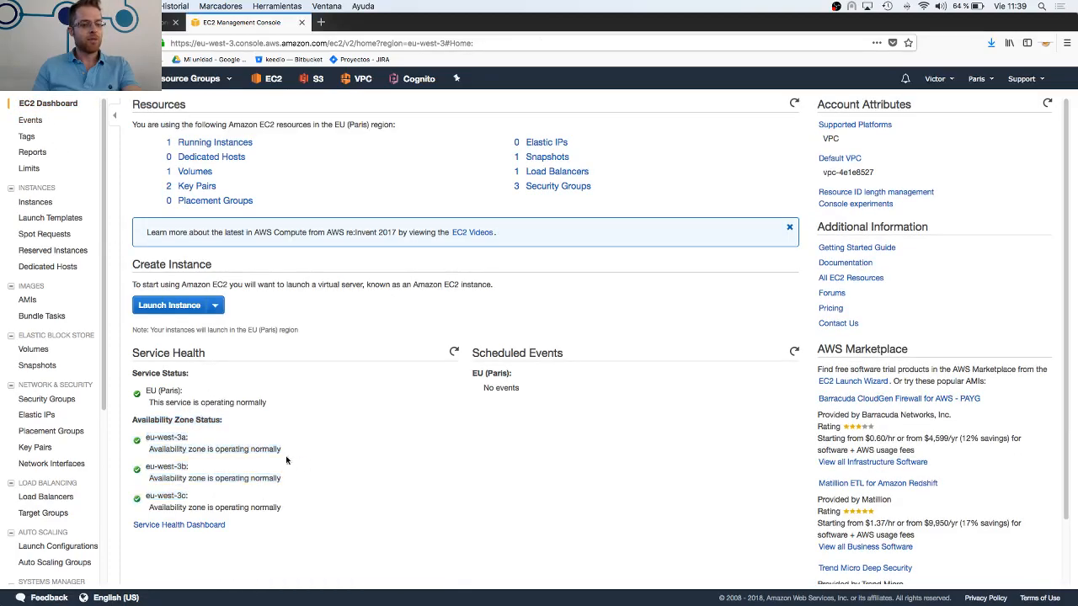
{"action": "double_click", "coordinate": [158, 438]}
{"action": "left_click_drag", "start_coordinate": [158, 438], "coordinate": [182, 438]}
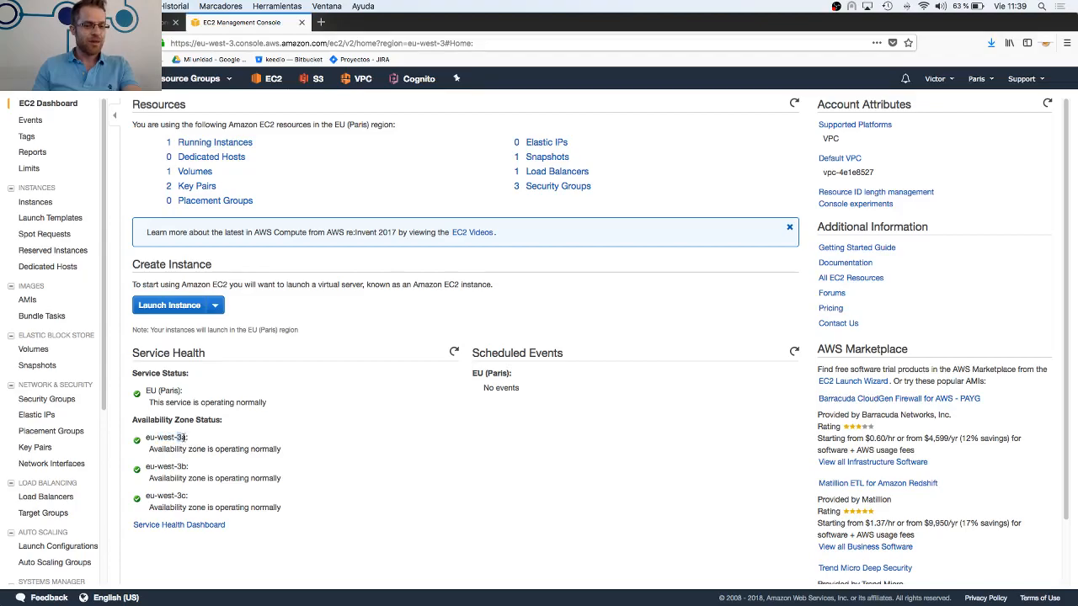
{"action": "left_click", "coordinate": [216, 439]}
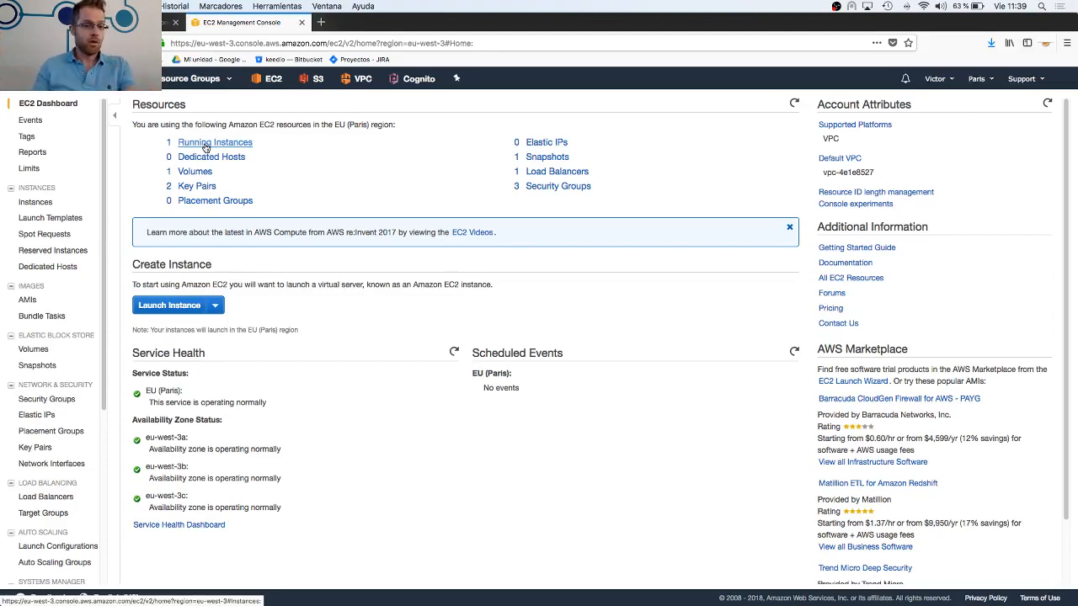
Open the running instances list and highlight the availability zone in the t2.micro instance's description
{"action": "left_click", "coordinate": [205, 148]}
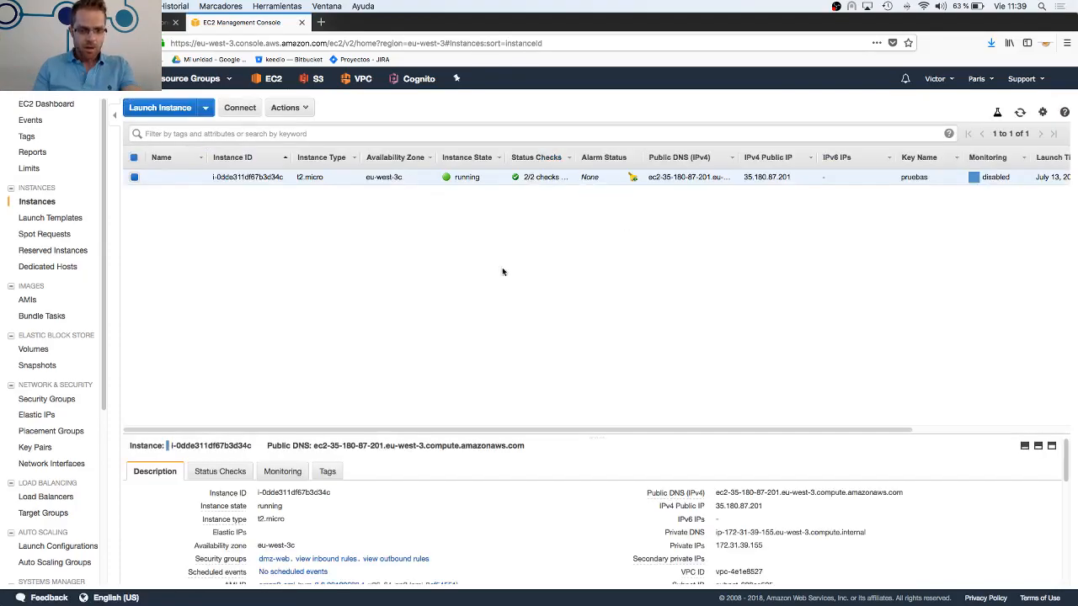
{"action": "scroll", "coordinate": [472, 526], "scroll_direction": "down", "scroll_amount": 2}
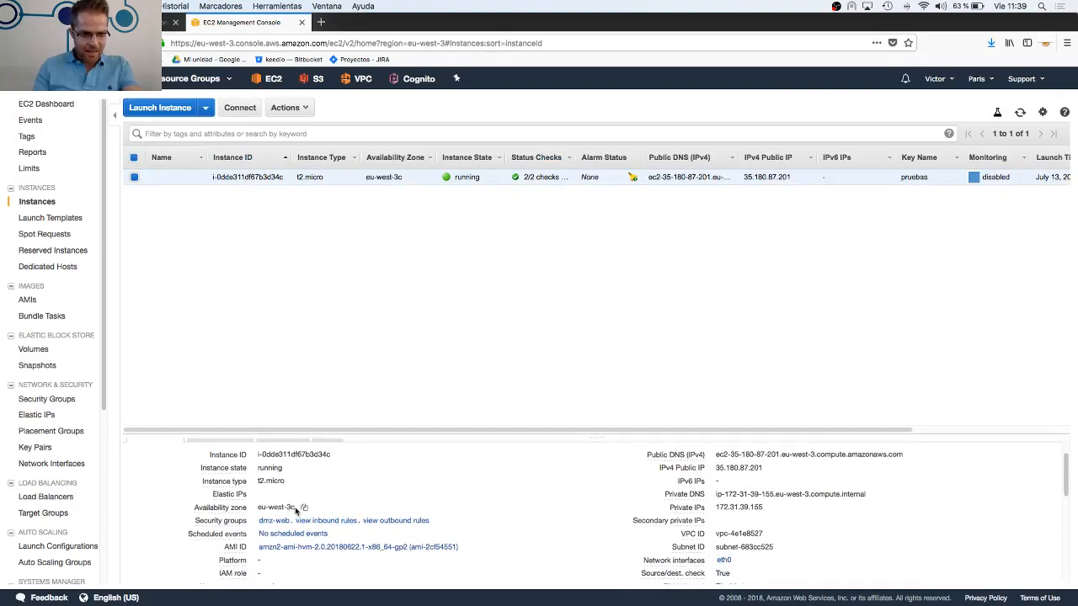
{"action": "left_click_drag", "start_coordinate": [300, 510], "coordinate": [262, 507]}
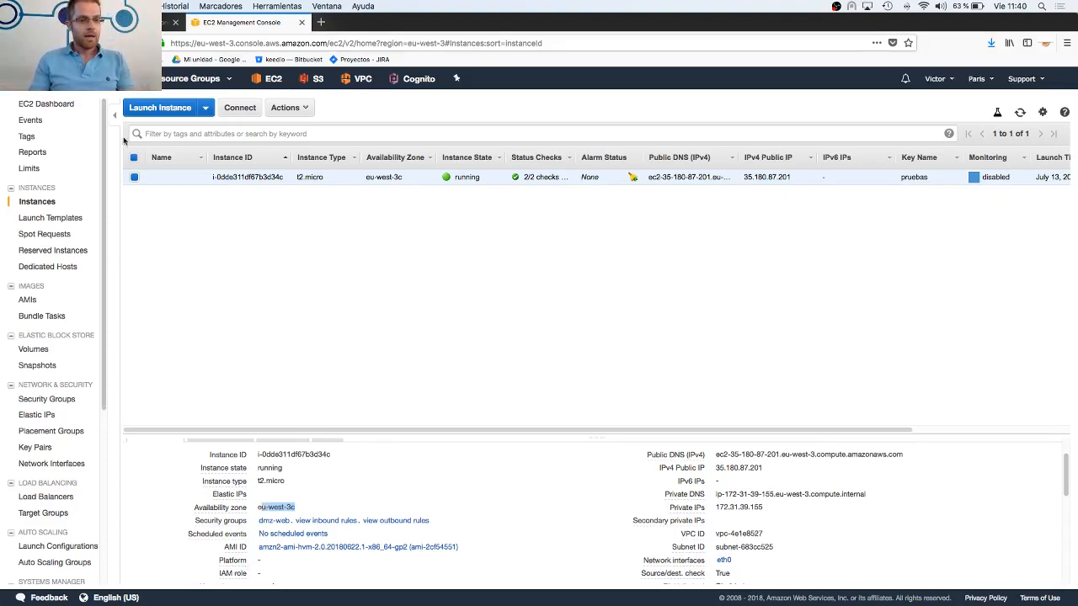
Switch to the Google Slides deck, present slide 12, "2. ELEMENTOS PRINCIPALES DE UNA VPC", and leave the presentation
{"action": "left_click", "coordinate": [134, 23]}
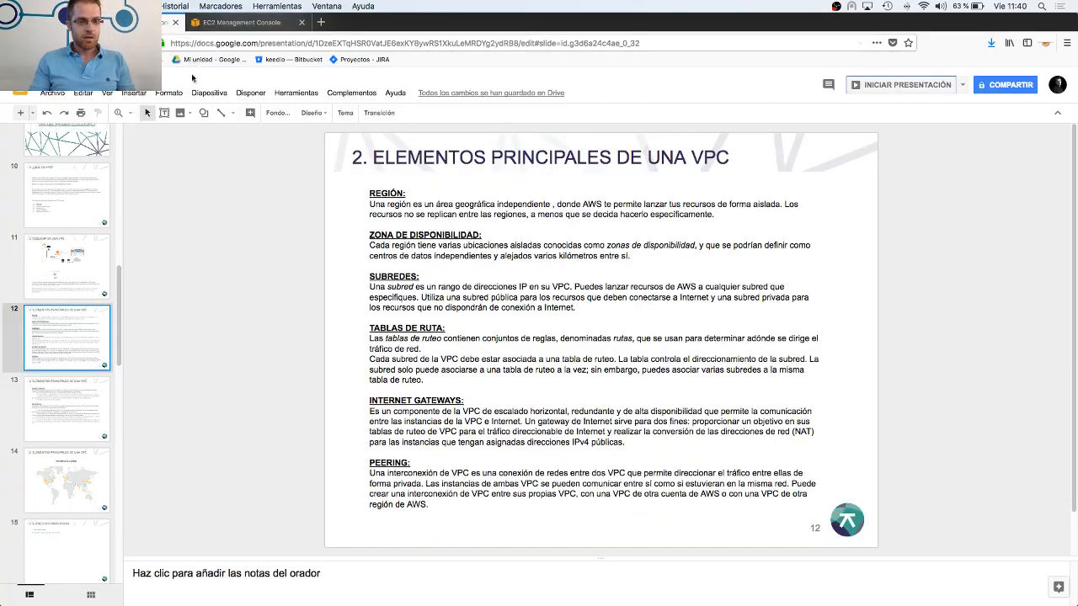
{"action": "left_click", "coordinate": [877, 86]}
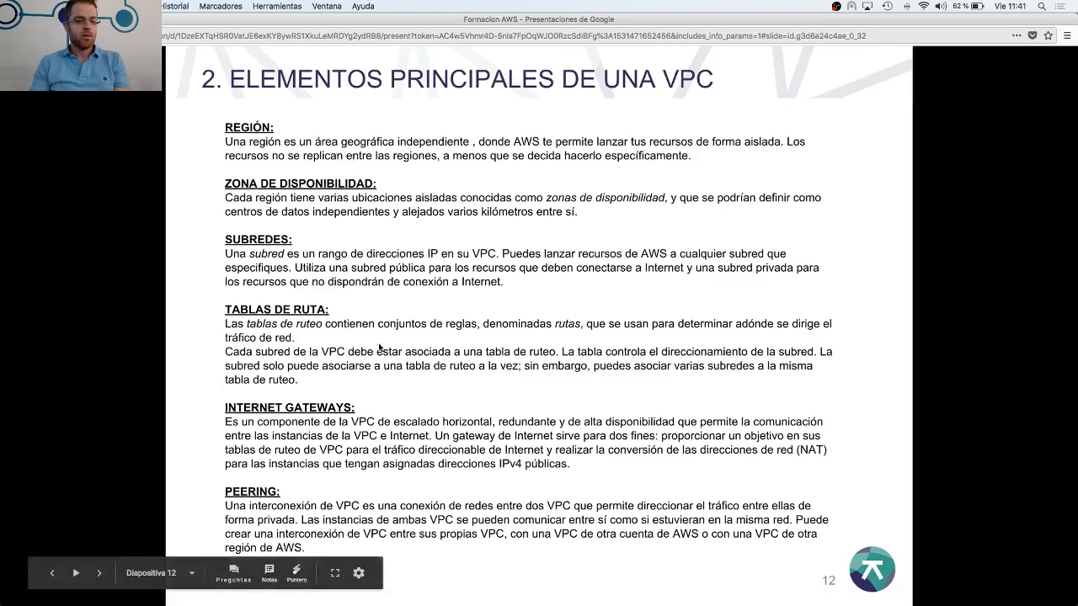
{"action": "key", "text": "Escape"}
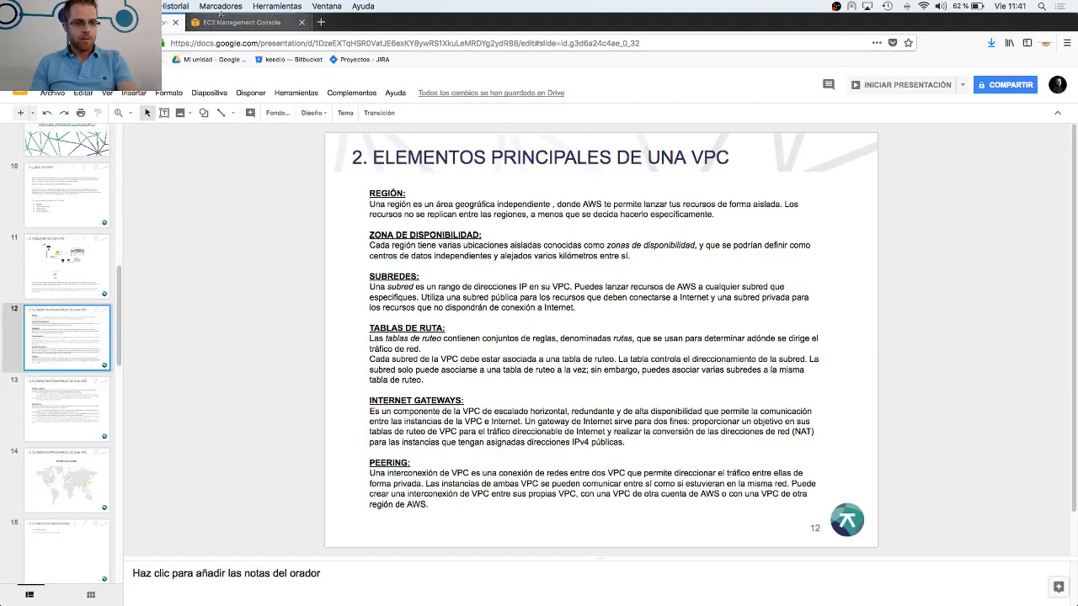
Switch back to the AWS console, open the VPC service and display the list of VPCs
{"action": "left_click", "coordinate": [223, 27]}
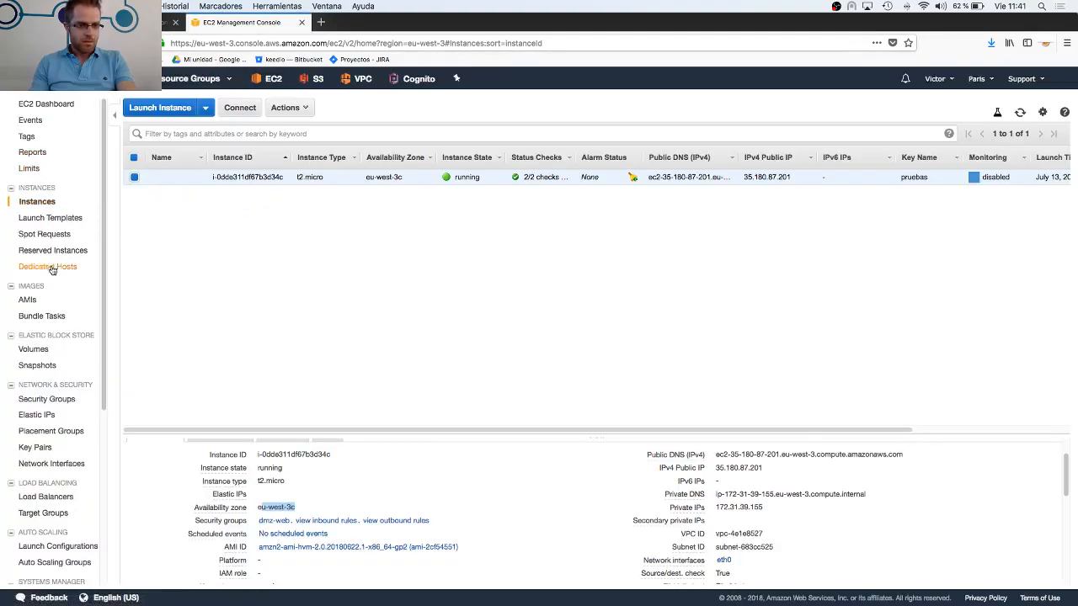
{"action": "left_click", "coordinate": [115, 79]}
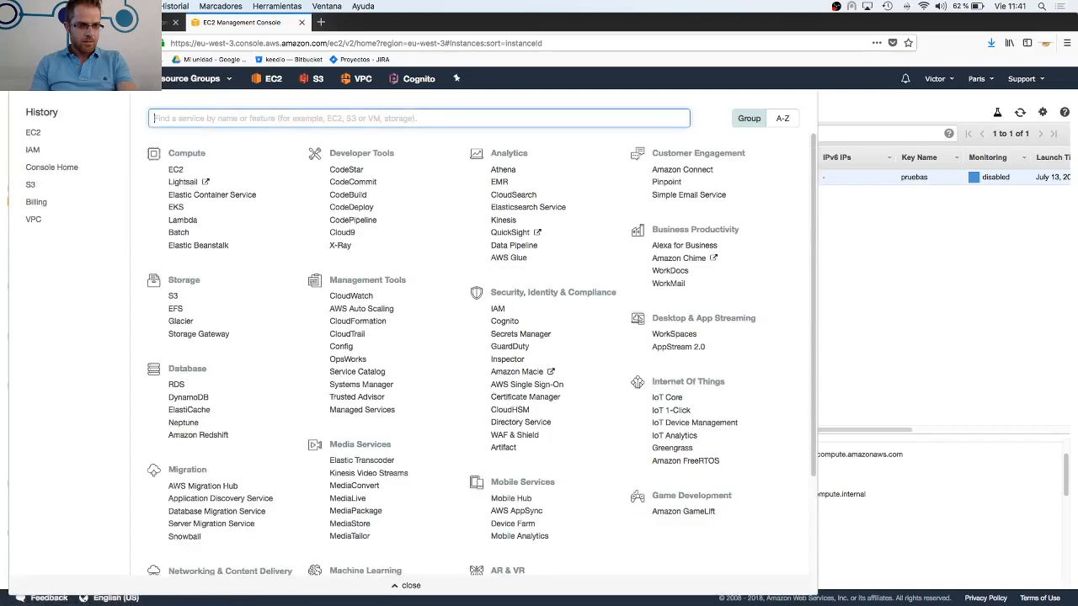
{"action": "left_click", "coordinate": [33, 220]}
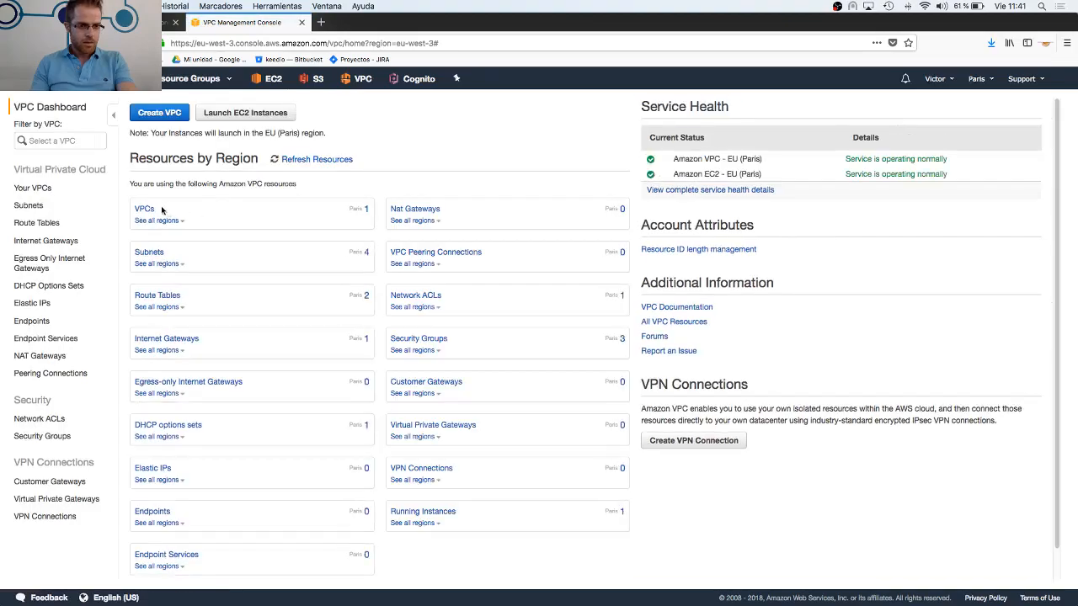
{"action": "left_click", "coordinate": [34, 188]}
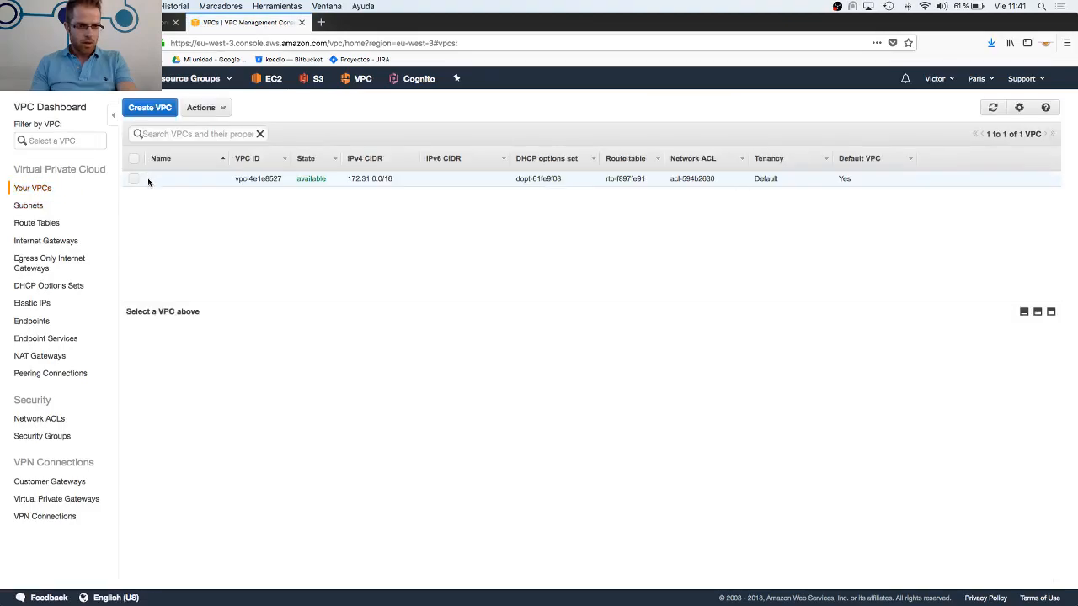
Select the default VPC to display its summary and highlight its IPv4 CIDR block
{"action": "left_click", "coordinate": [133, 180]}
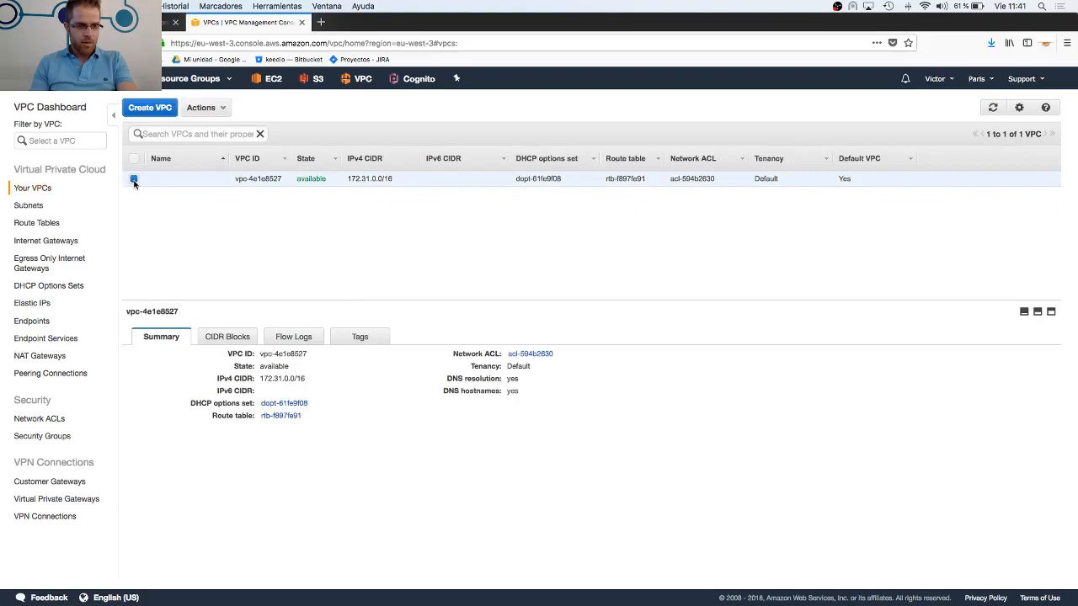
{"action": "left_click_drag", "start_coordinate": [400, 179], "coordinate": [344, 180]}
{"action": "left_click", "coordinate": [351, 179]}
{"action": "left_click", "coordinate": [397, 178]}
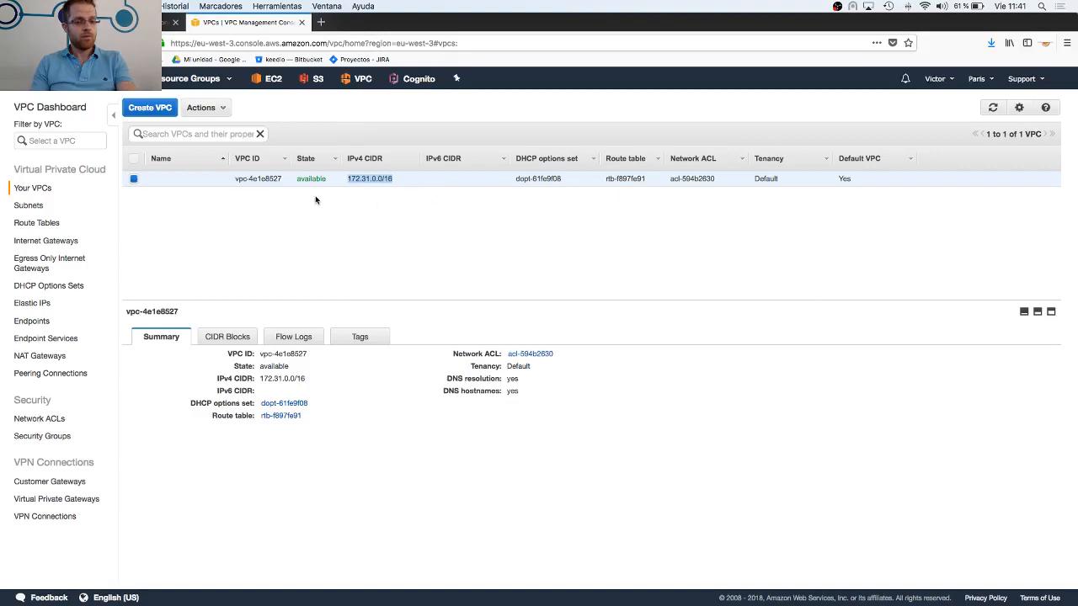
Open the subnets list, inspect subnet-44bc282d, highlight its IPv4 CIDR range, and clear the subnet selection
{"action": "left_click", "coordinate": [27, 207]}
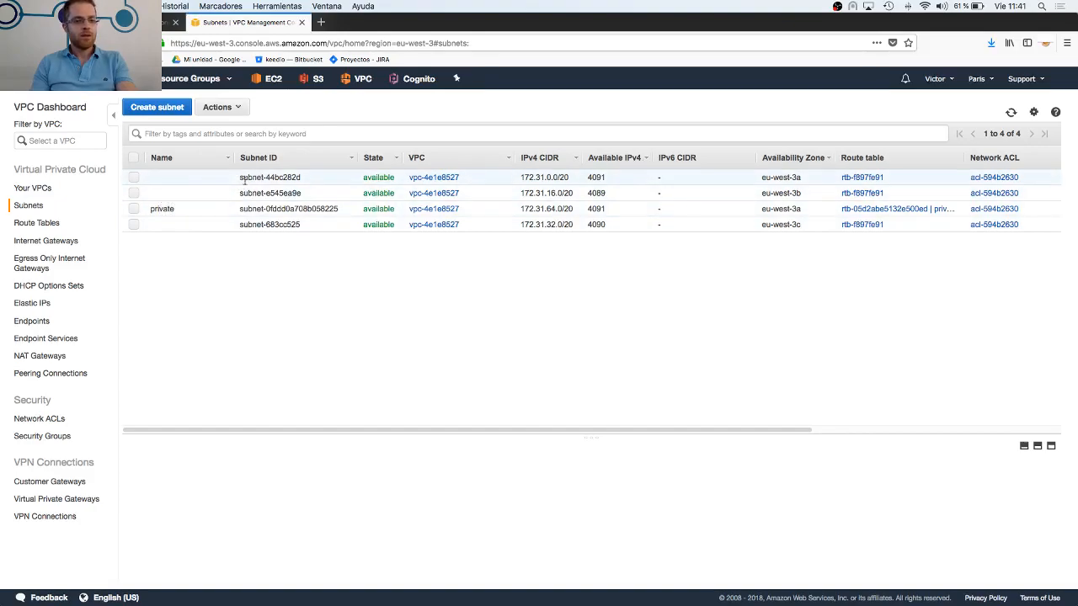
{"action": "left_click", "coordinate": [133, 179]}
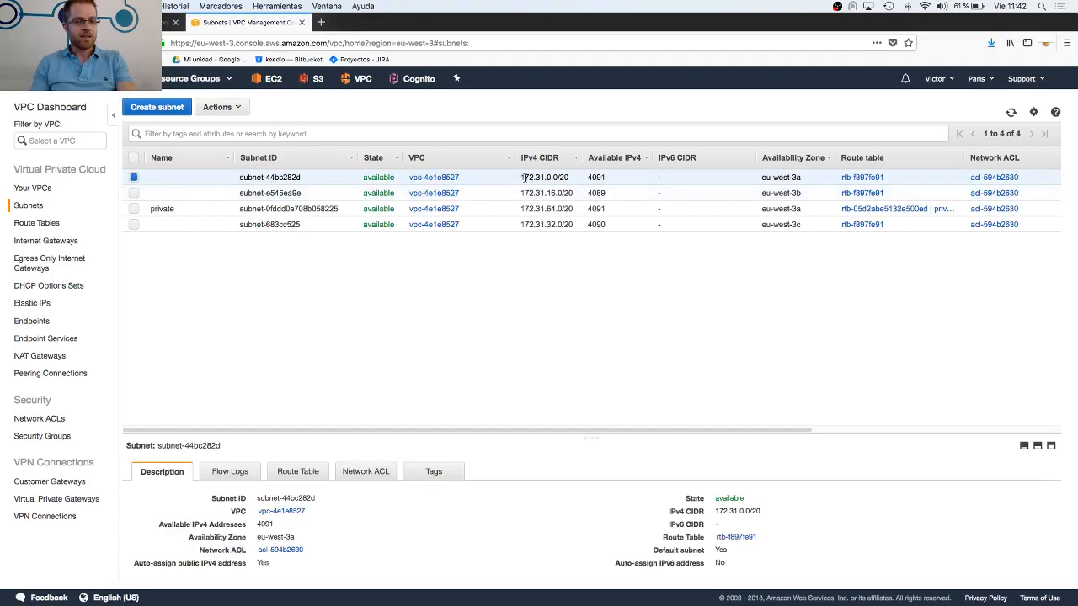
{"action": "left_click_drag", "start_coordinate": [525, 178], "coordinate": [563, 177]}
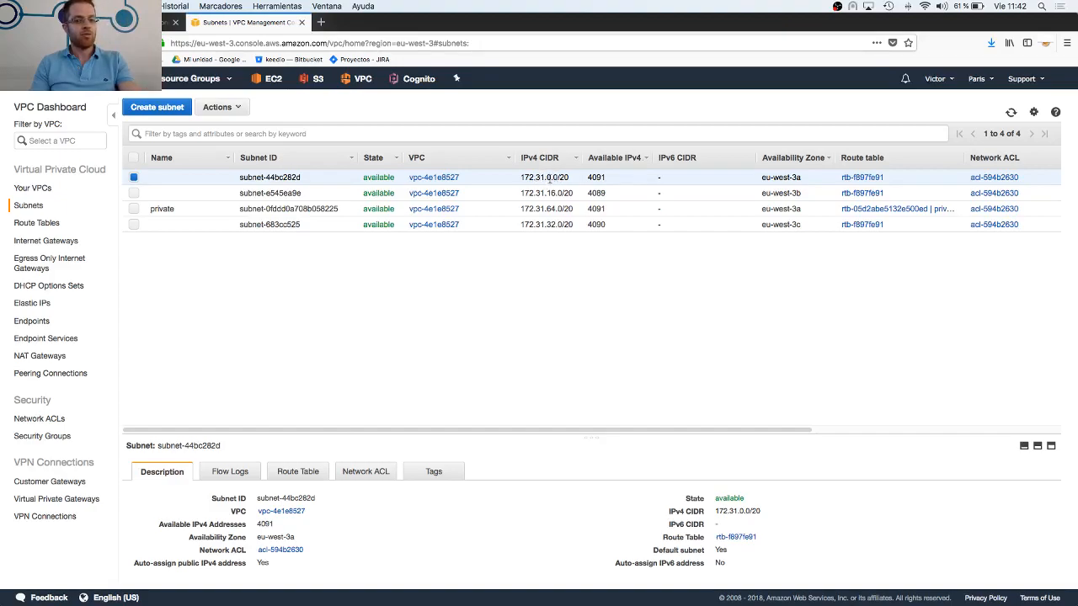
{"action": "left_click_drag", "start_coordinate": [518, 177], "coordinate": [569, 175]}
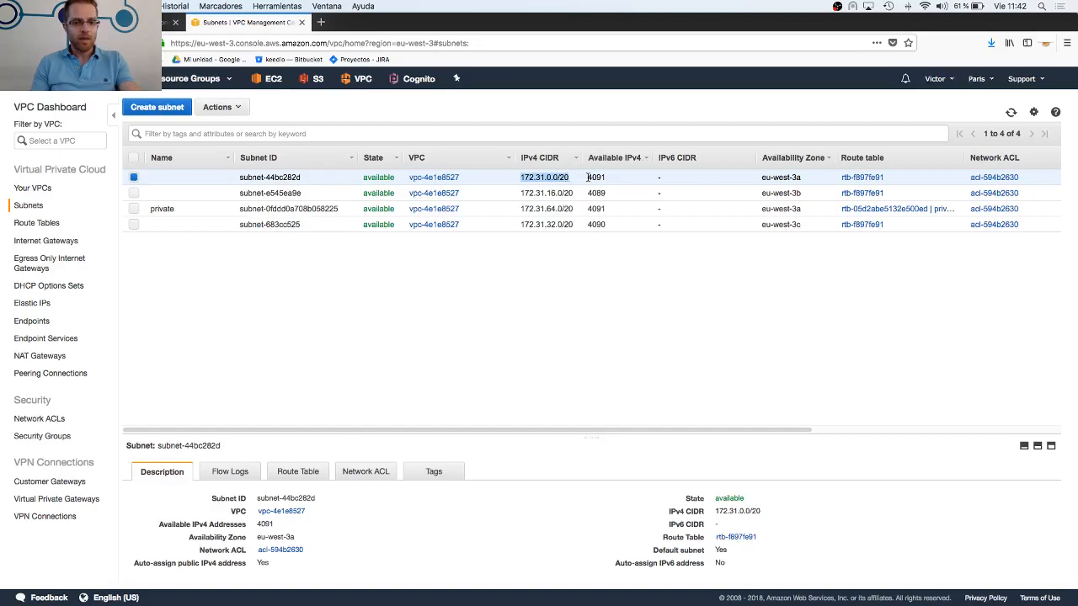
{"action": "left_click", "coordinate": [589, 178]}
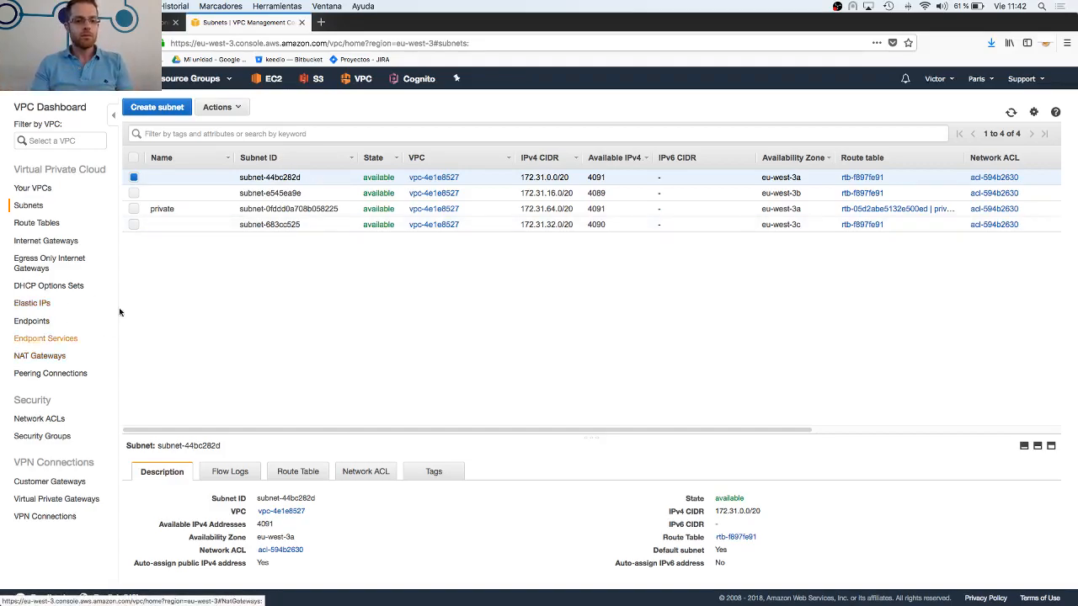
{"action": "left_click", "coordinate": [135, 180]}
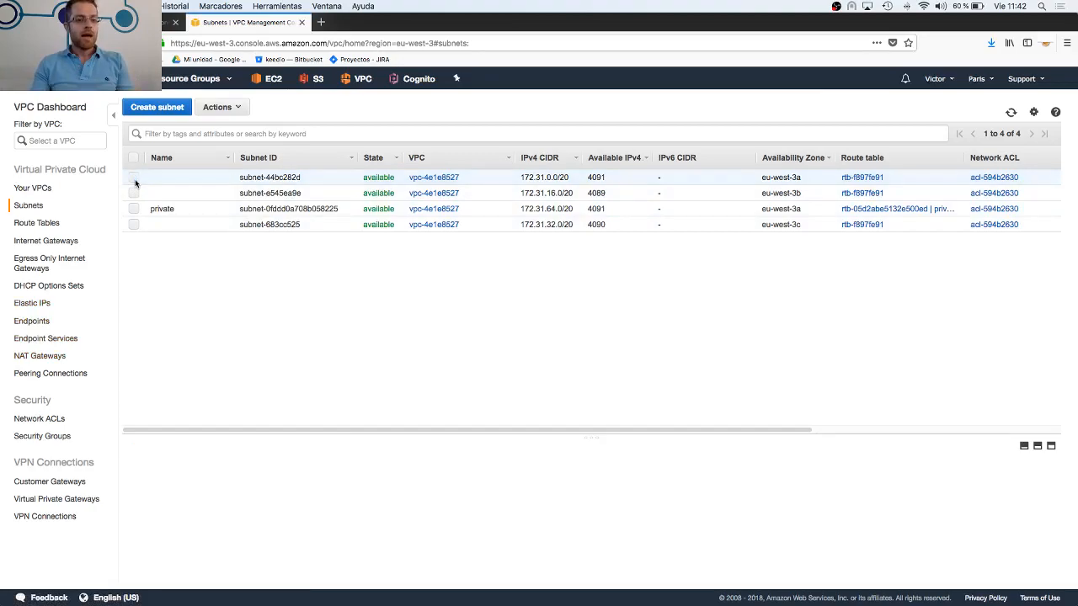
{"action": "left_click", "coordinate": [135, 179]}
{"action": "left_click", "coordinate": [134, 178]}
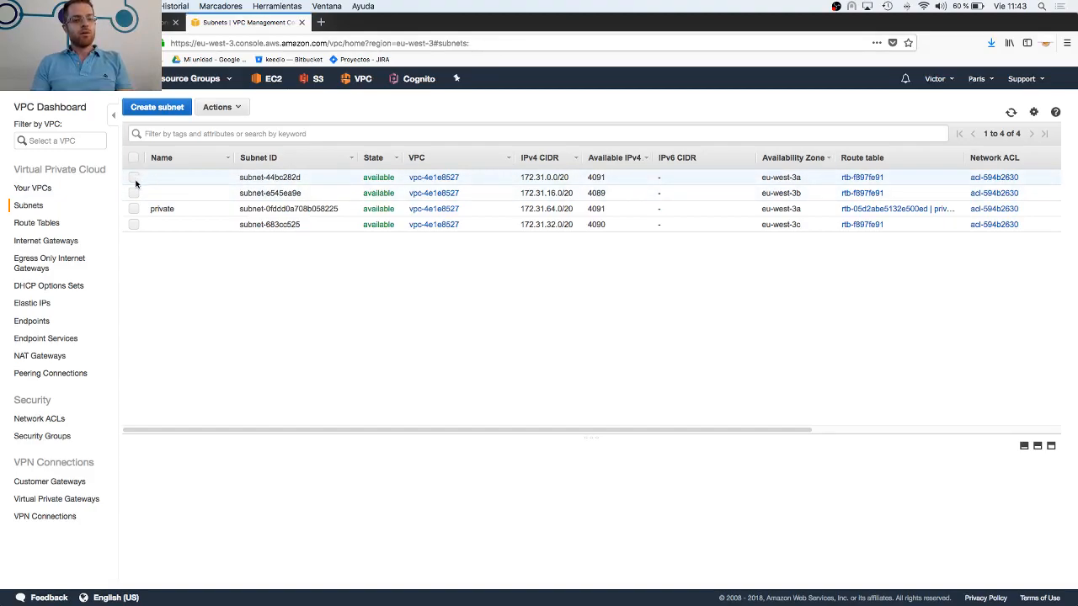
Review how the VPC elements relate by viewing the VPC, internet gateway, subnet and route table lists in turn
{"action": "left_click", "coordinate": [38, 187]}
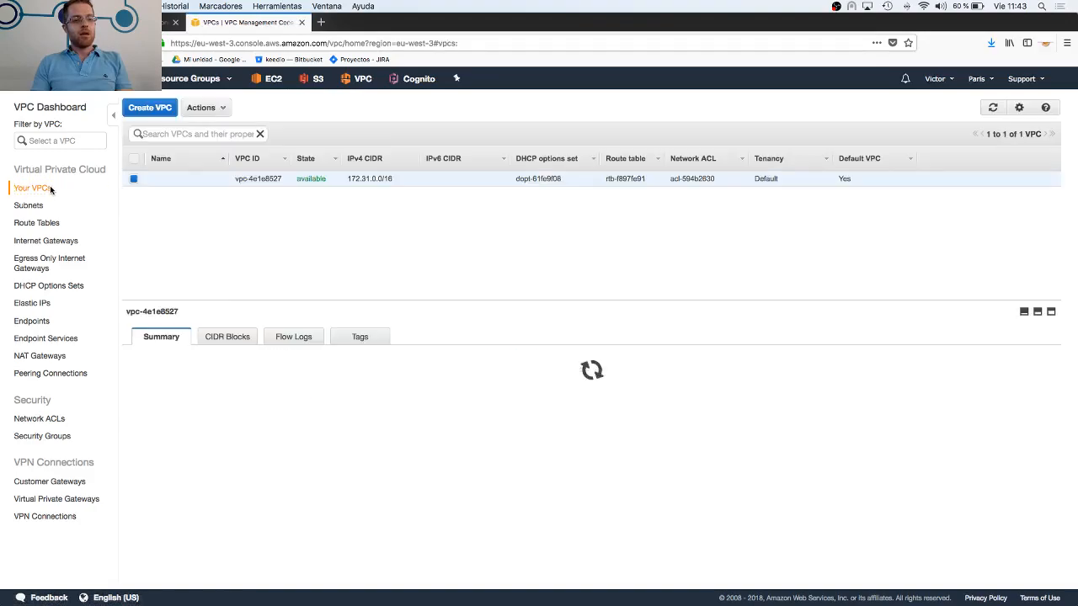
{"action": "left_click", "coordinate": [46, 243]}
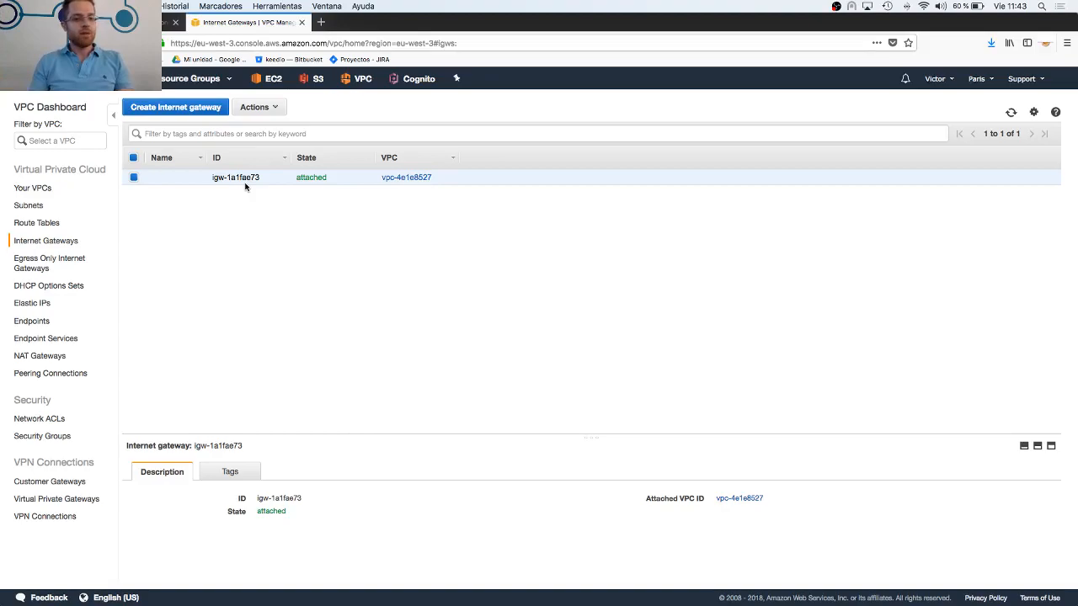
{"action": "left_click", "coordinate": [48, 206]}
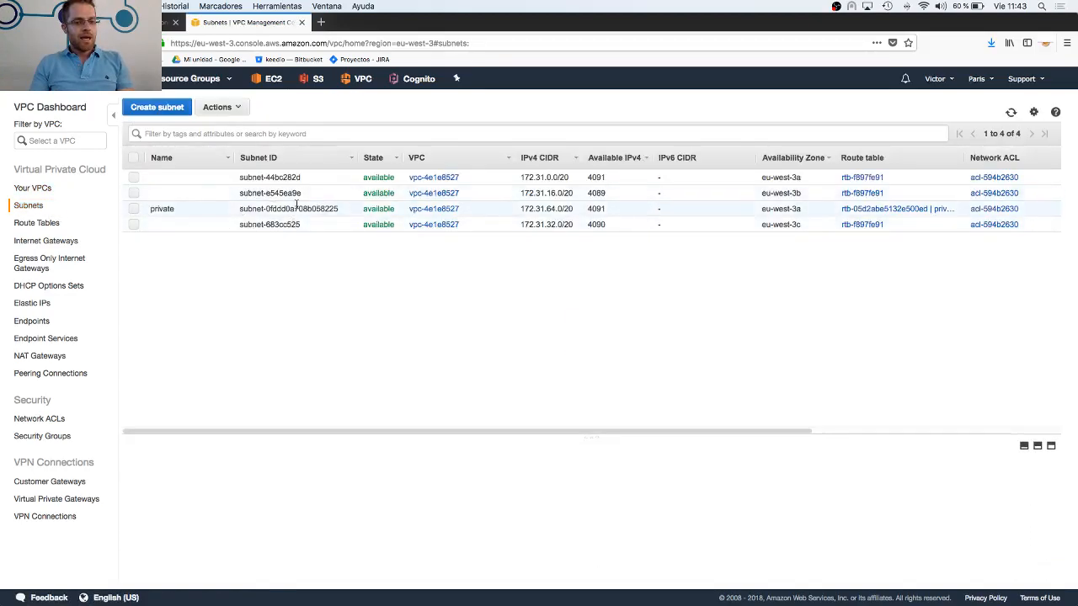
{"action": "left_click", "coordinate": [134, 179]}
{"action": "left_click", "coordinate": [35, 191]}
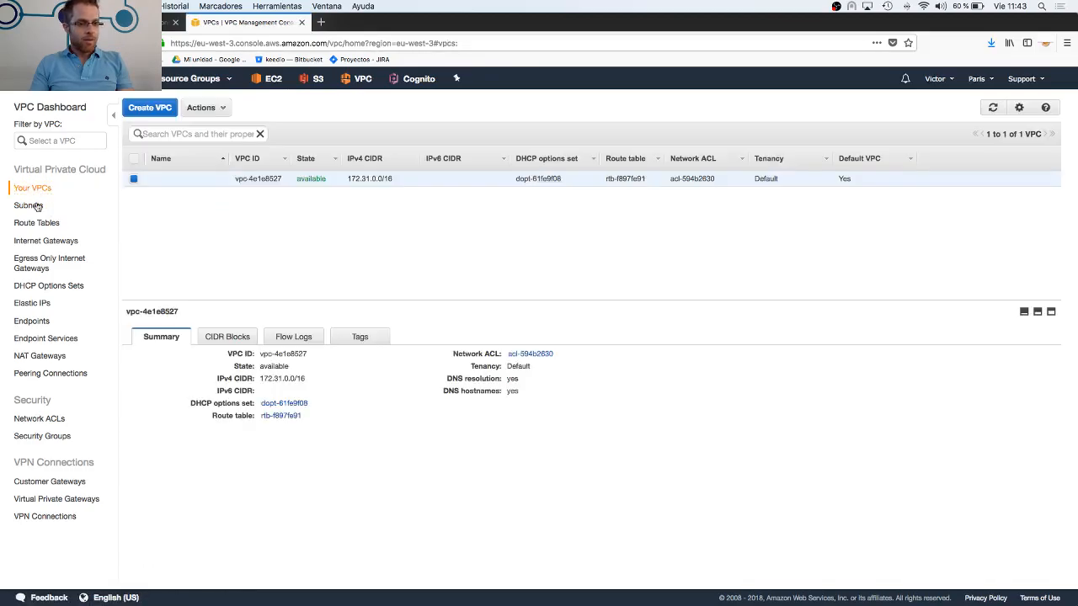
{"action": "left_click", "coordinate": [45, 223]}
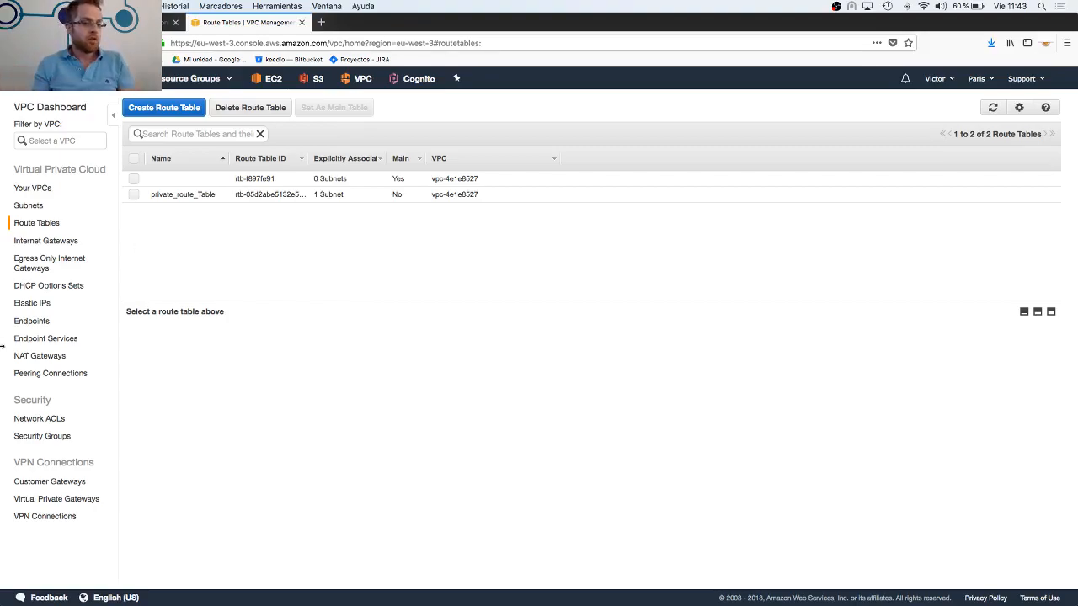
Return to the internet gateways list and highlight the ID of the gateway attached to the VPC
{"action": "left_click", "coordinate": [72, 242]}
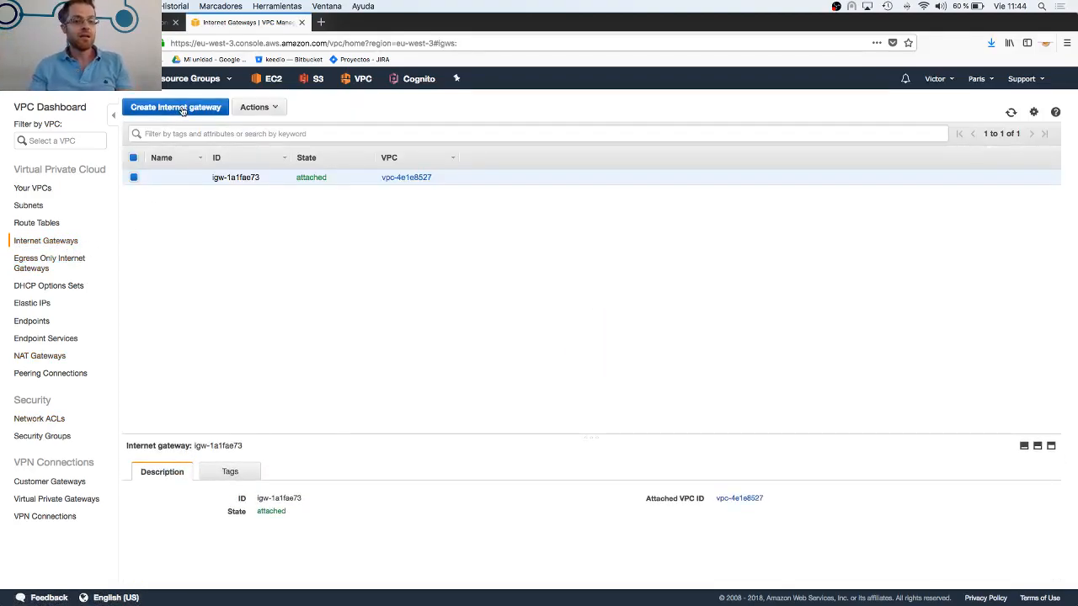
{"action": "left_click_drag", "start_coordinate": [263, 180], "coordinate": [202, 180]}
{"action": "left_click", "coordinate": [329, 182]}
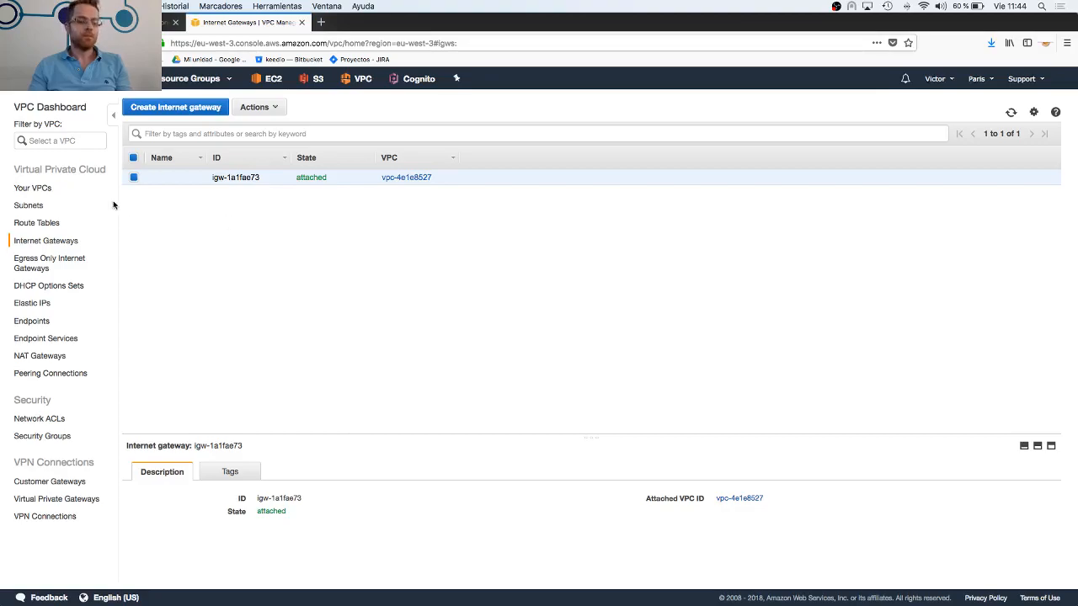
Revisit the VPC list, open the route tables list, and view the summaries of the main route table and private_route_Table
{"action": "left_click", "coordinate": [46, 189]}
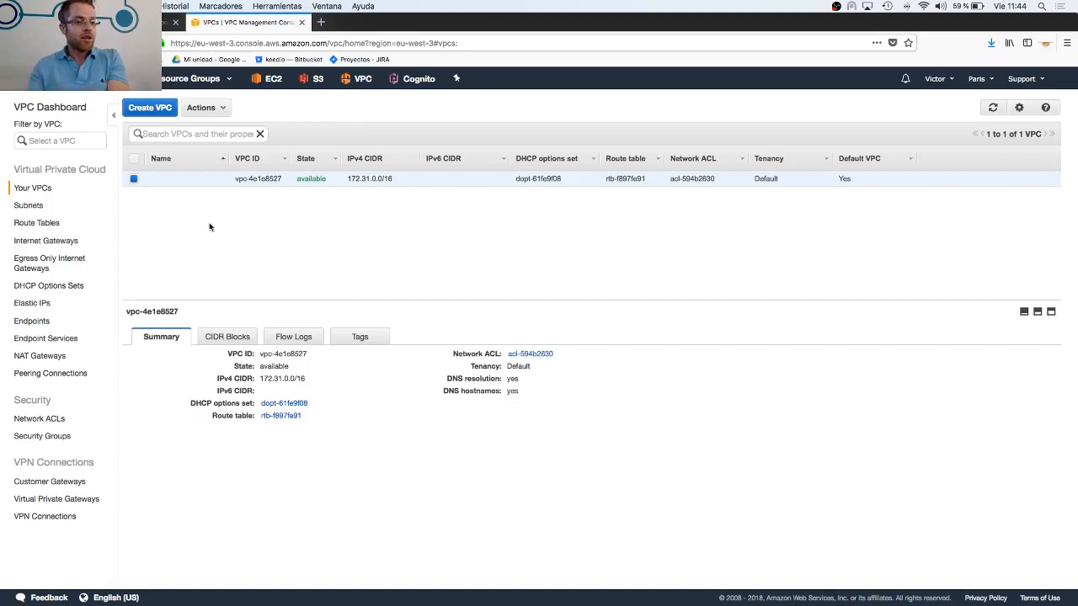
{"action": "left_click", "coordinate": [36, 223]}
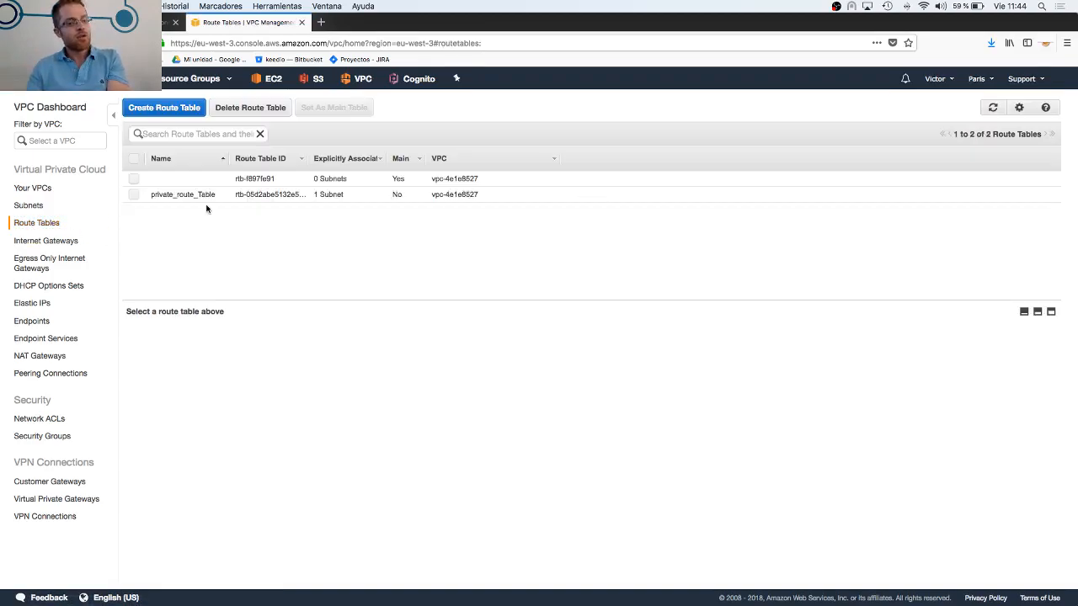
{"action": "left_click", "coordinate": [135, 180]}
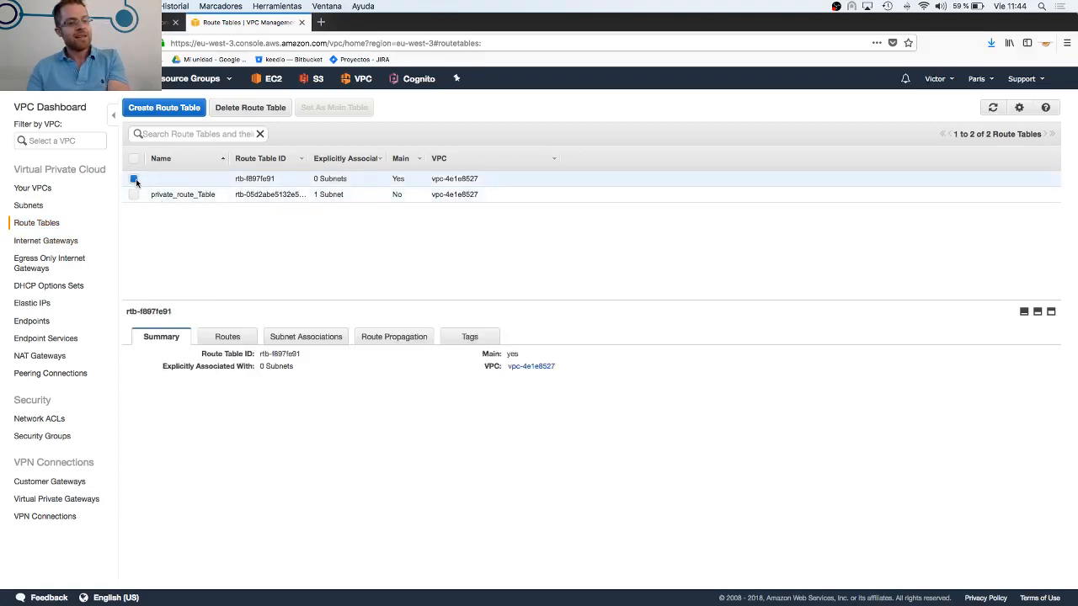
{"action": "left_click", "coordinate": [135, 179]}
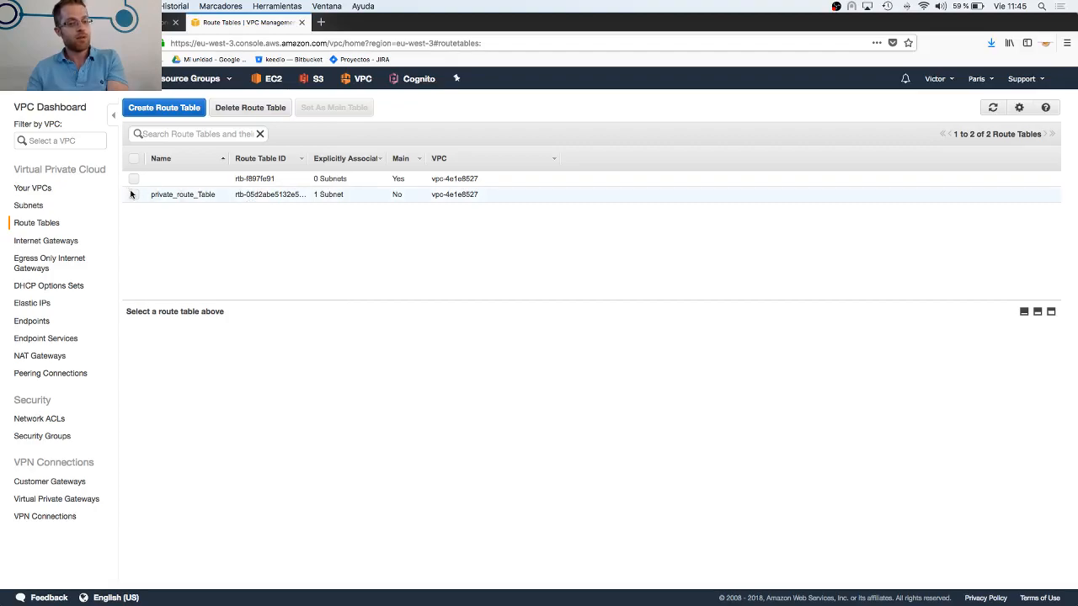
{"action": "left_click", "coordinate": [133, 196]}
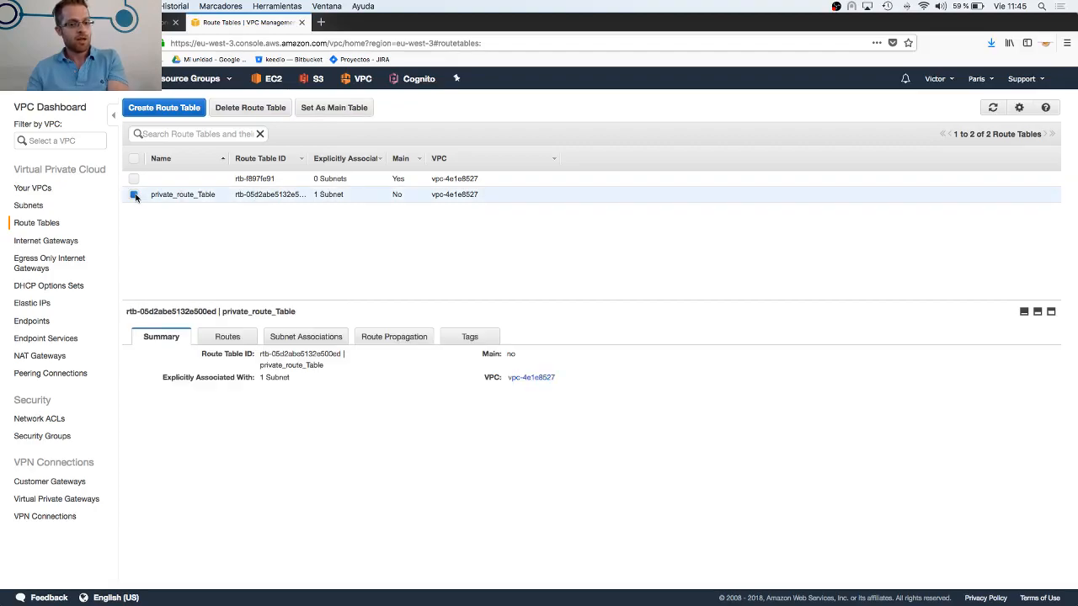
Open the routes of private_route_Table, highlight its local route, and clear the table's selection
{"action": "left_click", "coordinate": [229, 337]}
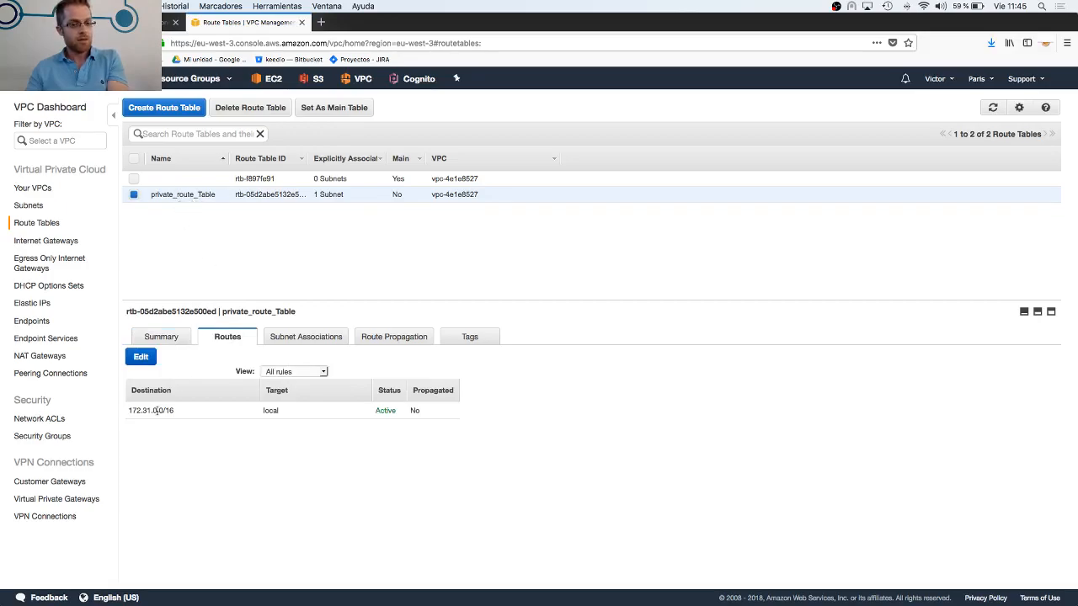
{"action": "left_click_drag", "start_coordinate": [130, 410], "coordinate": [445, 413]}
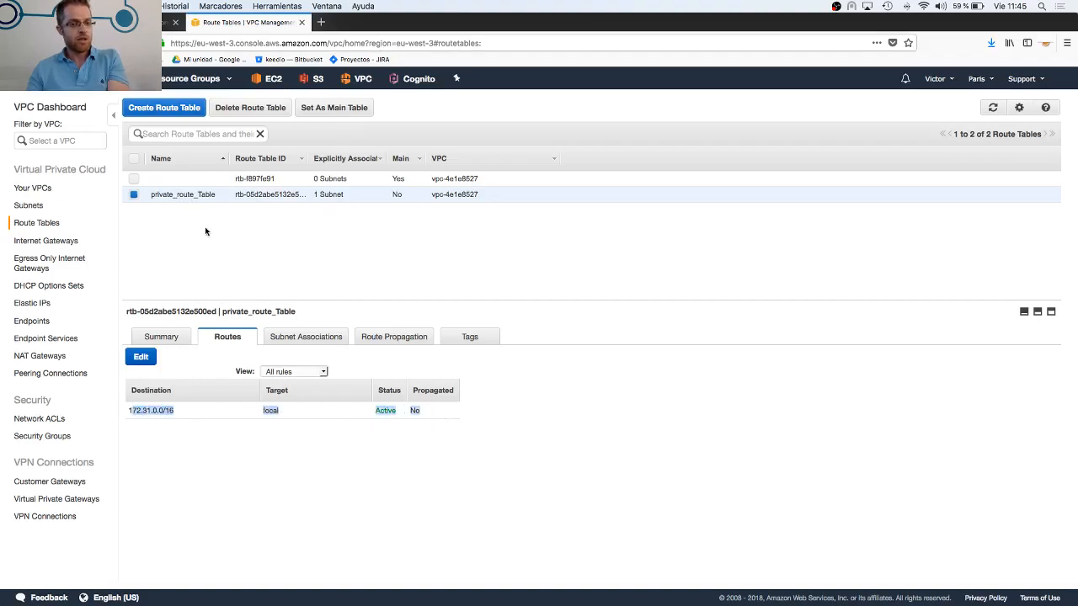
{"action": "left_click", "coordinate": [133, 194]}
View the main route table's routes, highlighting the 0.0.0.0/0 and 172.32.0.0/16 rows and the internet gateway target
{"action": "left_click", "coordinate": [133, 180]}
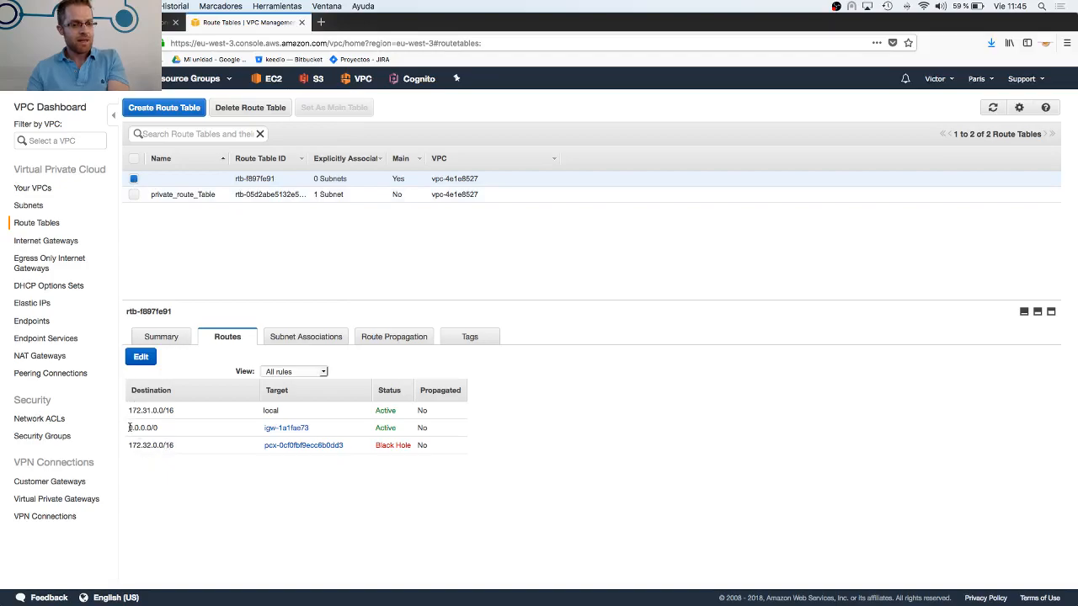
{"action": "left_click_drag", "start_coordinate": [130, 428], "coordinate": [469, 447]}
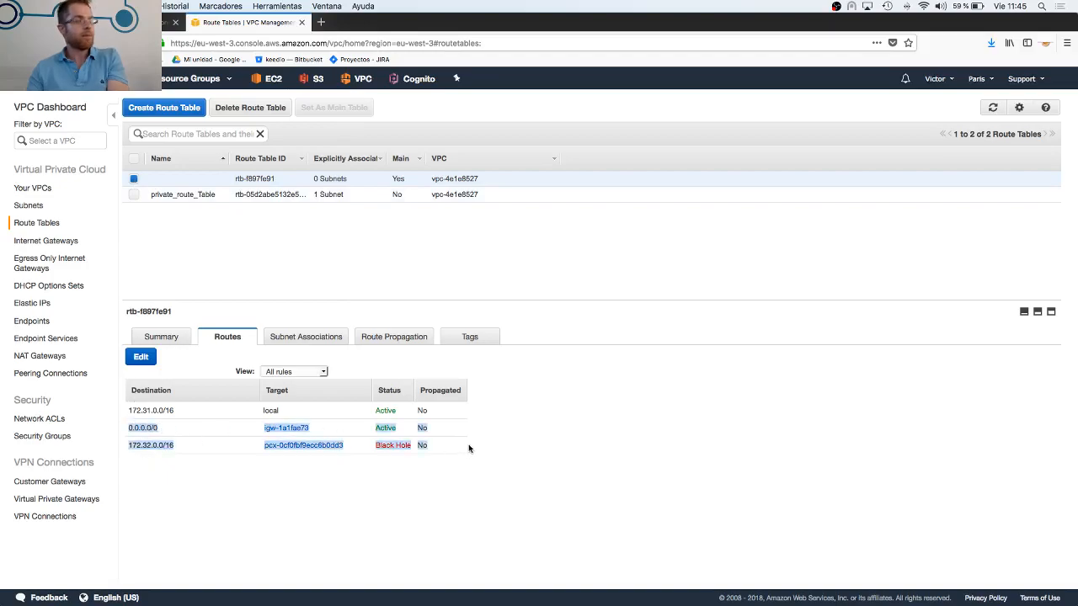
{"action": "left_click", "coordinate": [213, 429]}
{"action": "left_click_drag", "start_coordinate": [130, 430], "coordinate": [318, 429]}
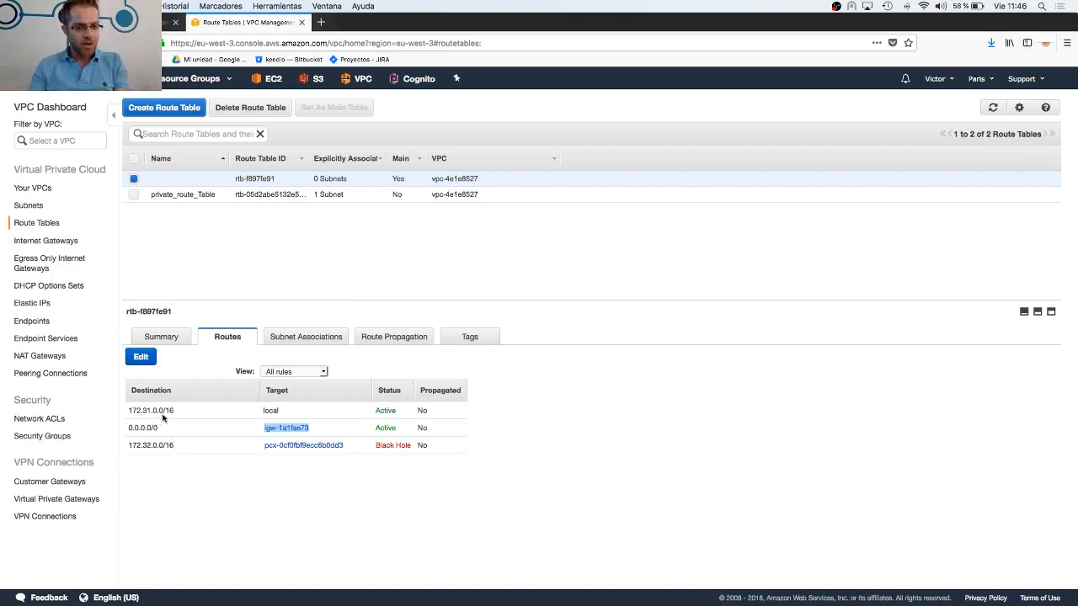
Highlight the main route table's 172.31.0.0/16 destination with its local target, and the 0.0.0.0/0 destination
{"action": "left_click_drag", "start_coordinate": [127, 412], "coordinate": [181, 415]}
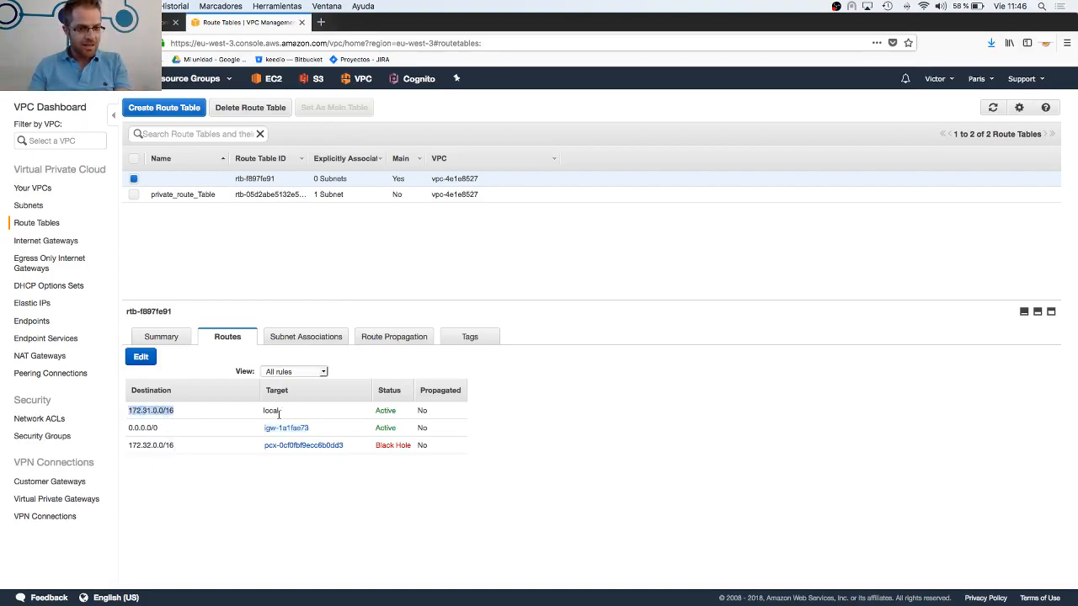
{"action": "left_click", "coordinate": [284, 414]}
{"action": "double_click", "coordinate": [268, 412]}
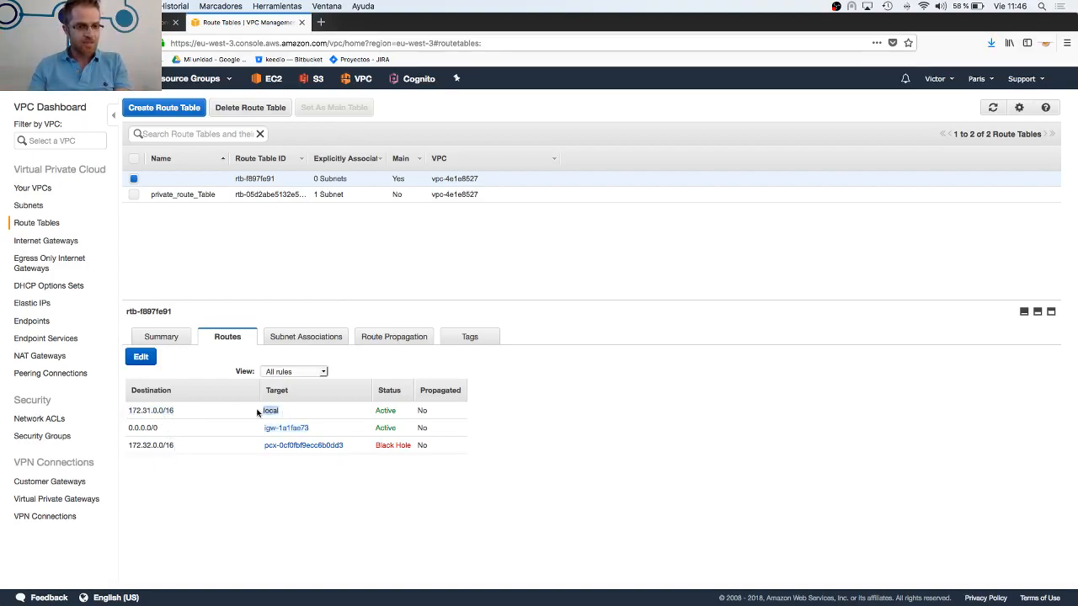
{"action": "left_click", "coordinate": [128, 409]}
{"action": "left_click_drag", "start_coordinate": [127, 410], "coordinate": [452, 418]}
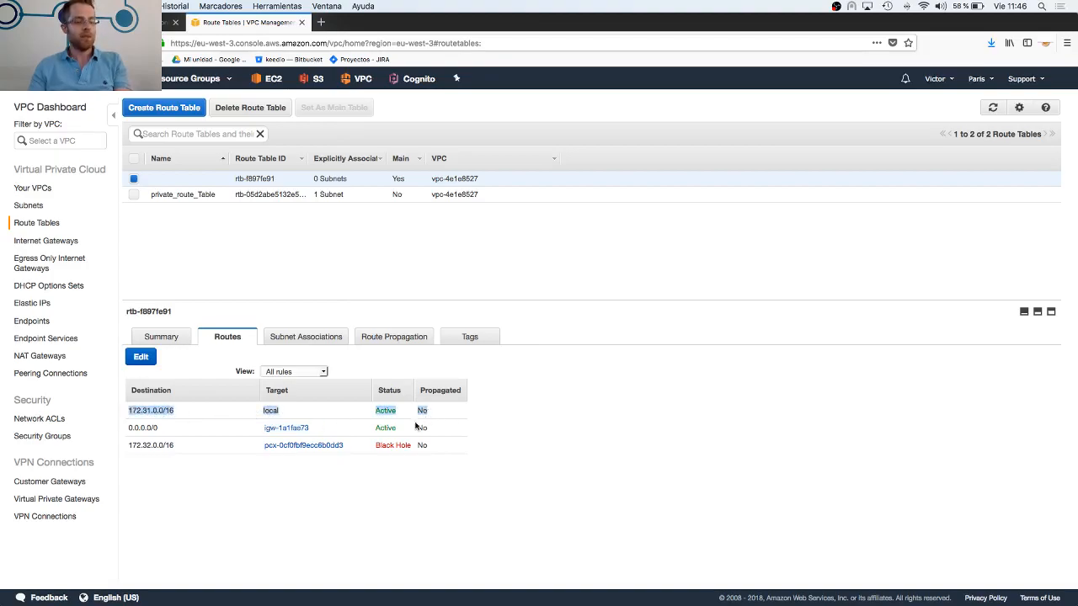
{"action": "left_click", "coordinate": [183, 427]}
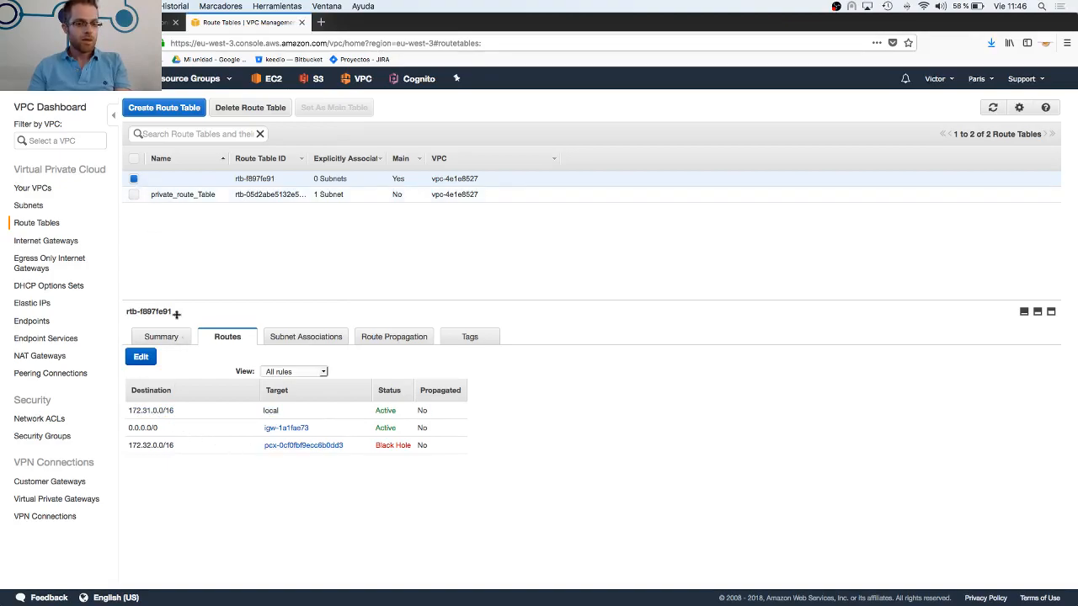
{"action": "left_click_drag", "start_coordinate": [129, 428], "coordinate": [160, 428]}
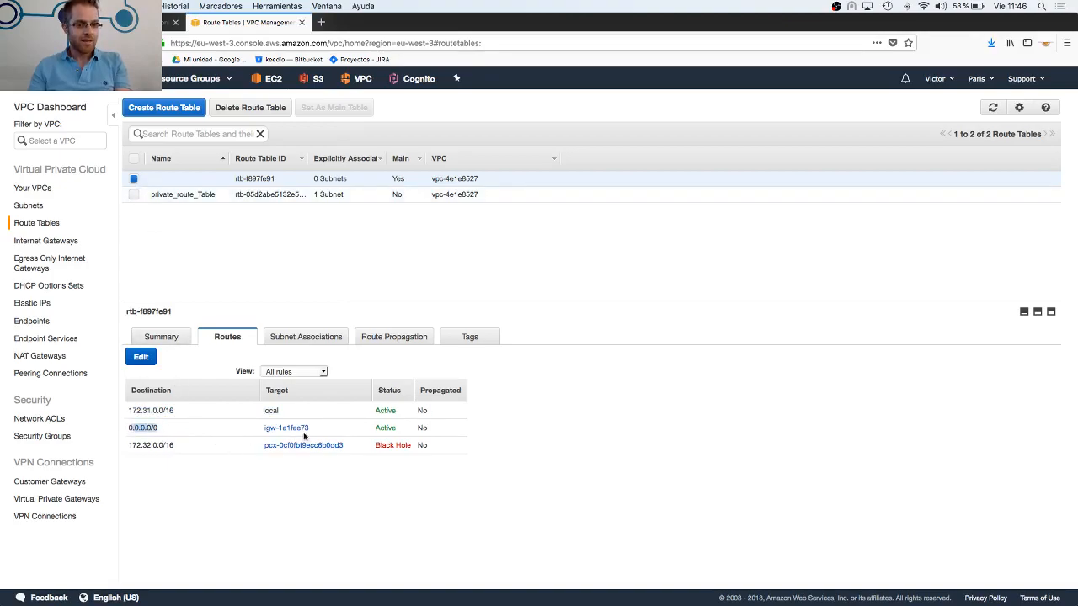
Switch from the main route table to private_route_Table, highlight its only route, and clear the selection
{"action": "left_click", "coordinate": [133, 178]}
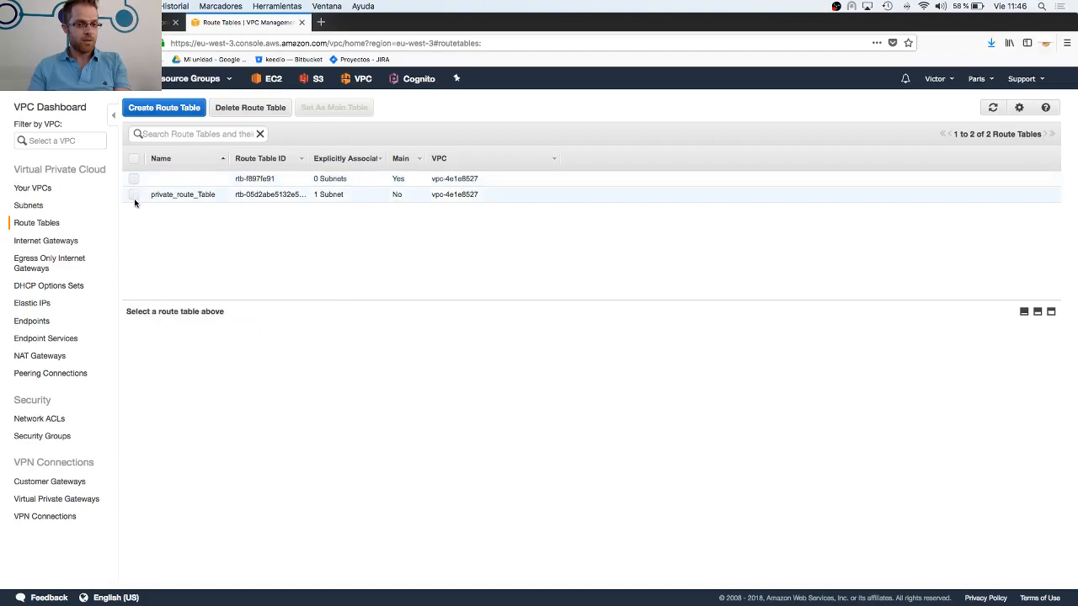
{"action": "left_click", "coordinate": [133, 194]}
{"action": "left_click_drag", "start_coordinate": [128, 410], "coordinate": [470, 410]}
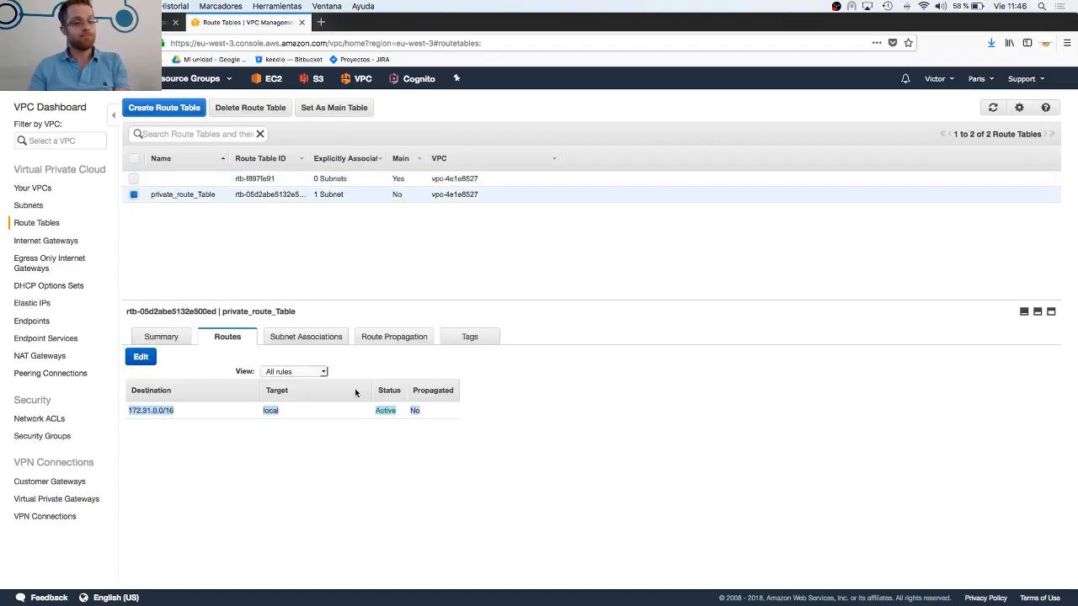
{"action": "left_click", "coordinate": [135, 196]}
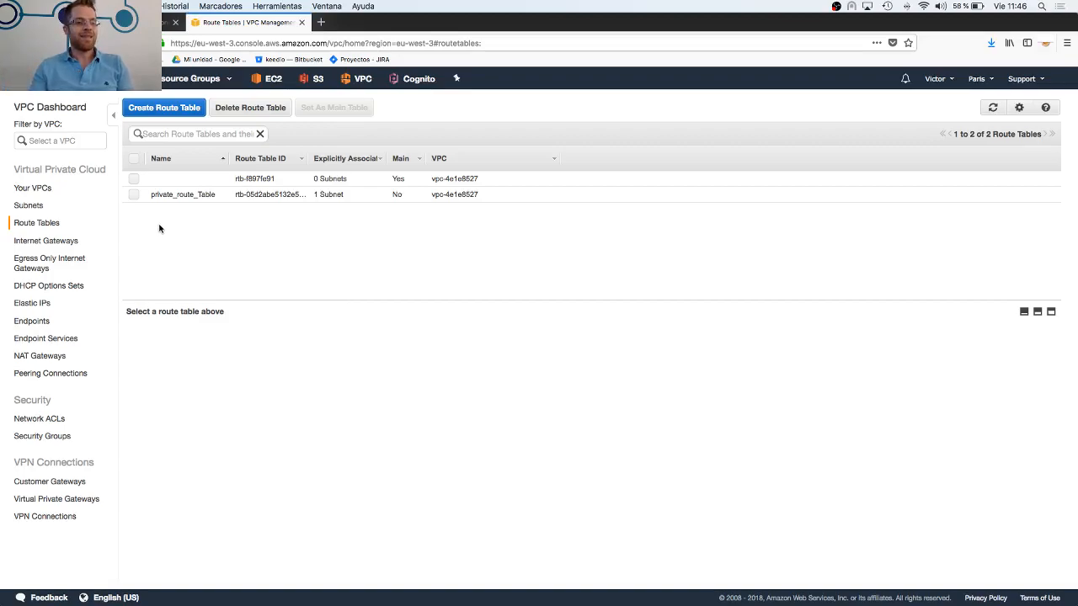
Compare the subnets list with the VPC list by viewing each in turn, ending on the VPC list
{"action": "left_click", "coordinate": [30, 206]}
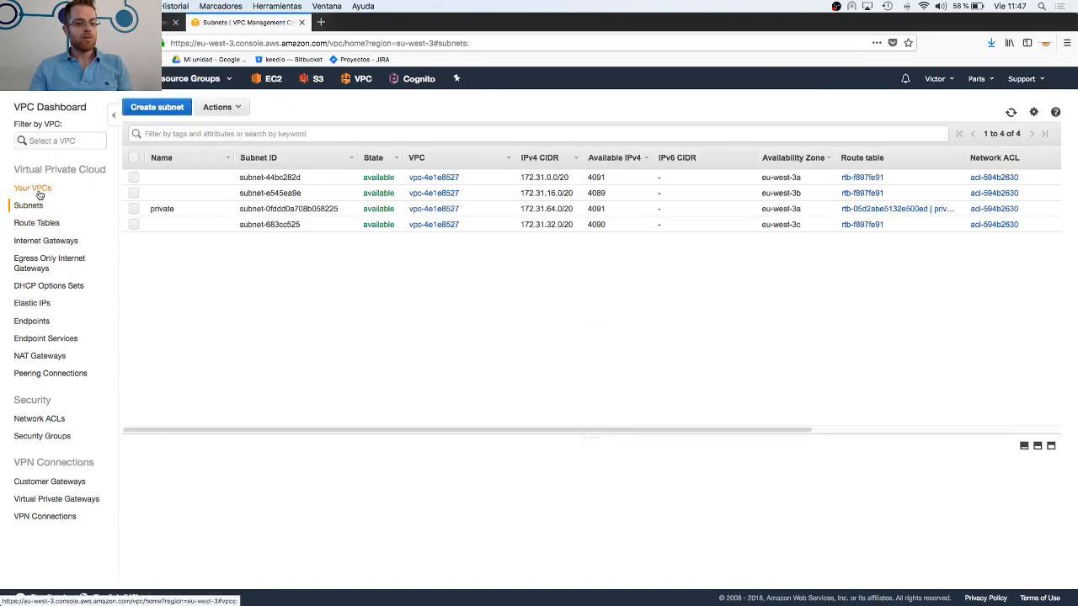
{"action": "left_click", "coordinate": [38, 193]}
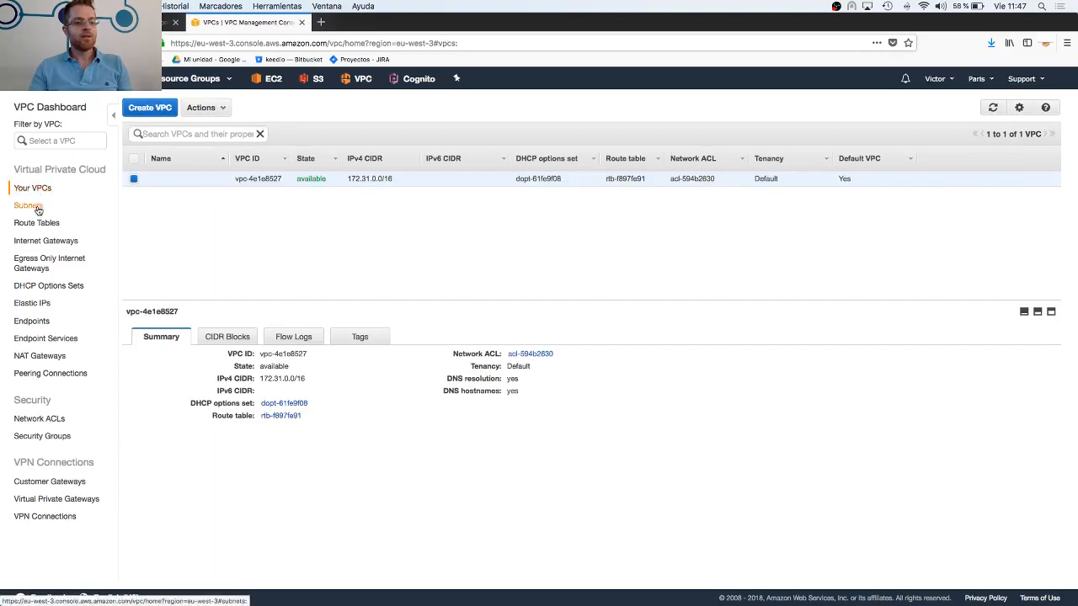
{"action": "left_click", "coordinate": [38, 210]}
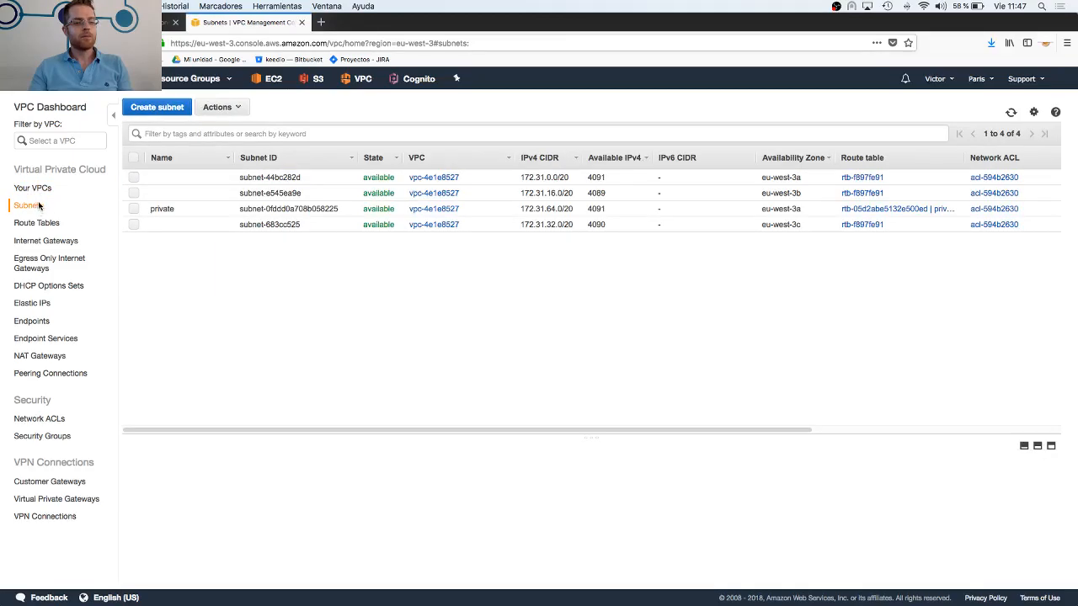
{"action": "left_click", "coordinate": [38, 193]}
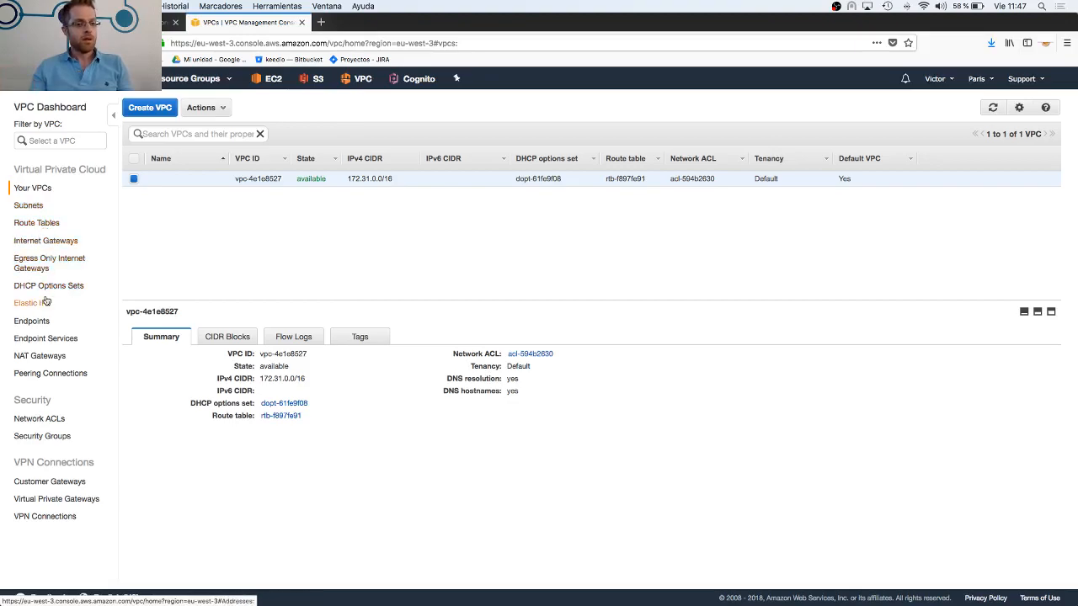
Switch to the Google Slides presentation and open slide 13, following the slide on the main VPC elements
{"action": "left_click", "coordinate": [170, 22]}
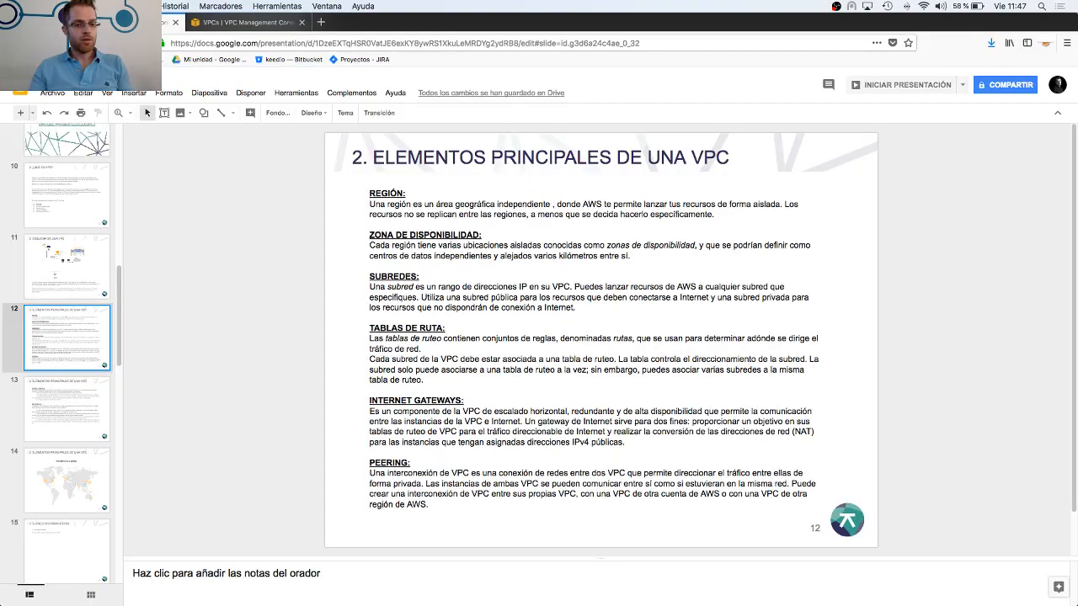
{"action": "left_click", "coordinate": [84, 390]}
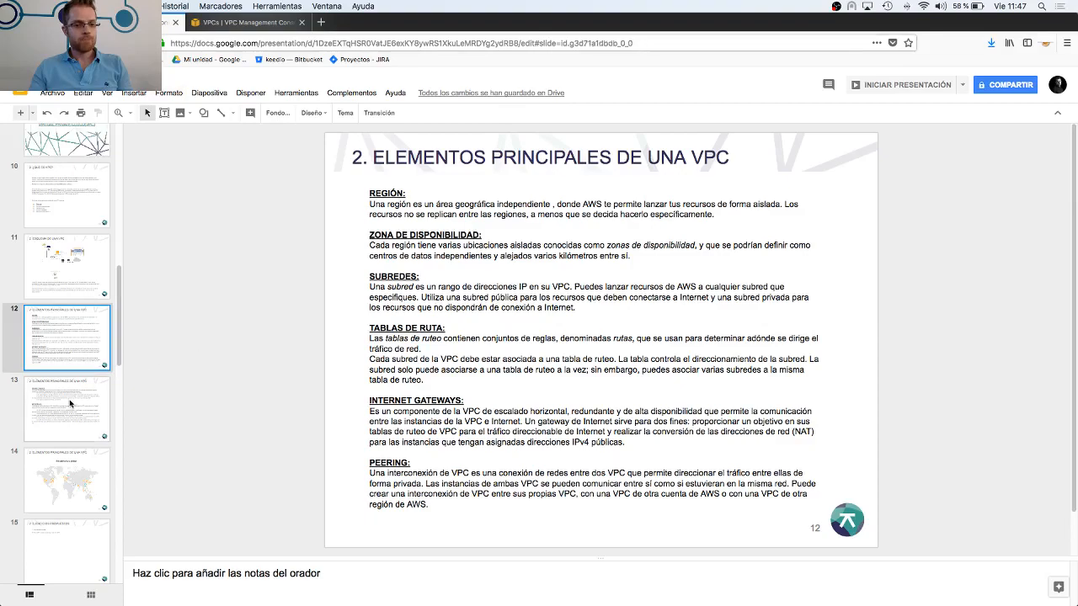
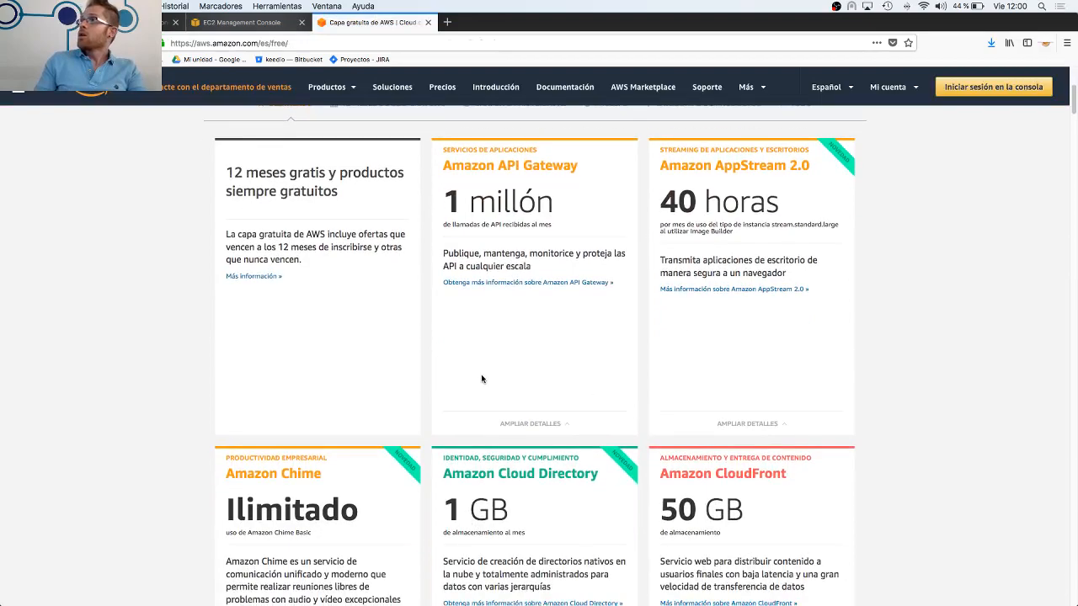
Find the Amazon ElastiCache and Elastic Block Storage cards among the free-tier offers and highlight ElastiCache's 750 horas, followed by Block Storage's 30 GB
{"action": "scroll", "coordinate": [545, 466], "scroll_direction": "down", "scroll_amount": 2}
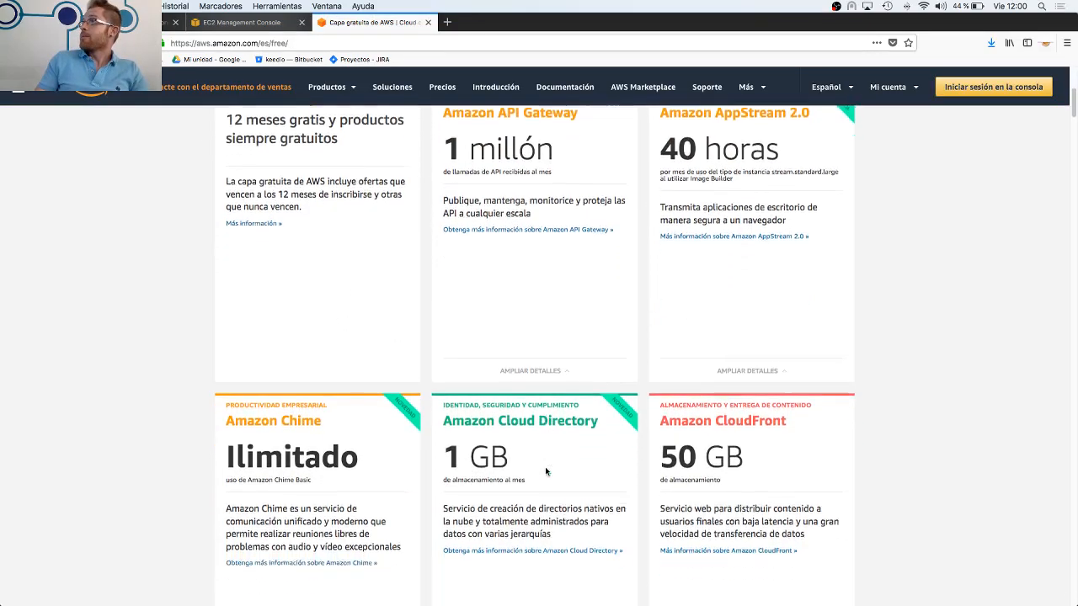
{"action": "scroll", "coordinate": [541, 467], "scroll_direction": "down", "scroll_amount": 4}
{"action": "scroll", "coordinate": [538, 471], "scroll_direction": "down", "scroll_amount": 6}
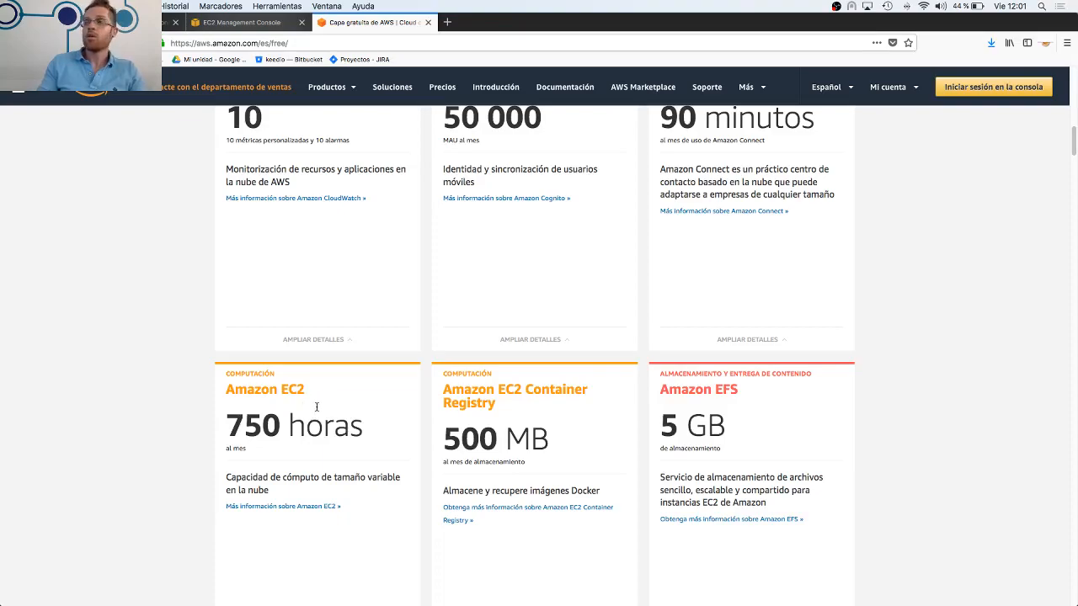
{"action": "scroll", "coordinate": [640, 399], "scroll_direction": "up", "scroll_amount": 2}
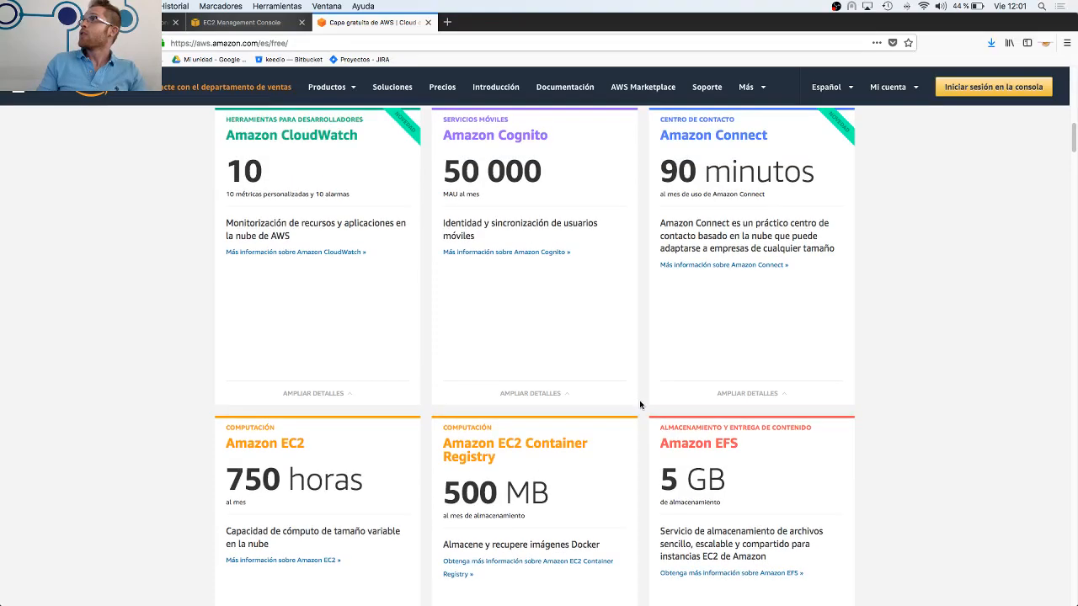
{"action": "scroll", "coordinate": [639, 415], "scroll_direction": "down", "scroll_amount": 4}
{"action": "scroll", "coordinate": [639, 421], "scroll_direction": "down", "scroll_amount": 3}
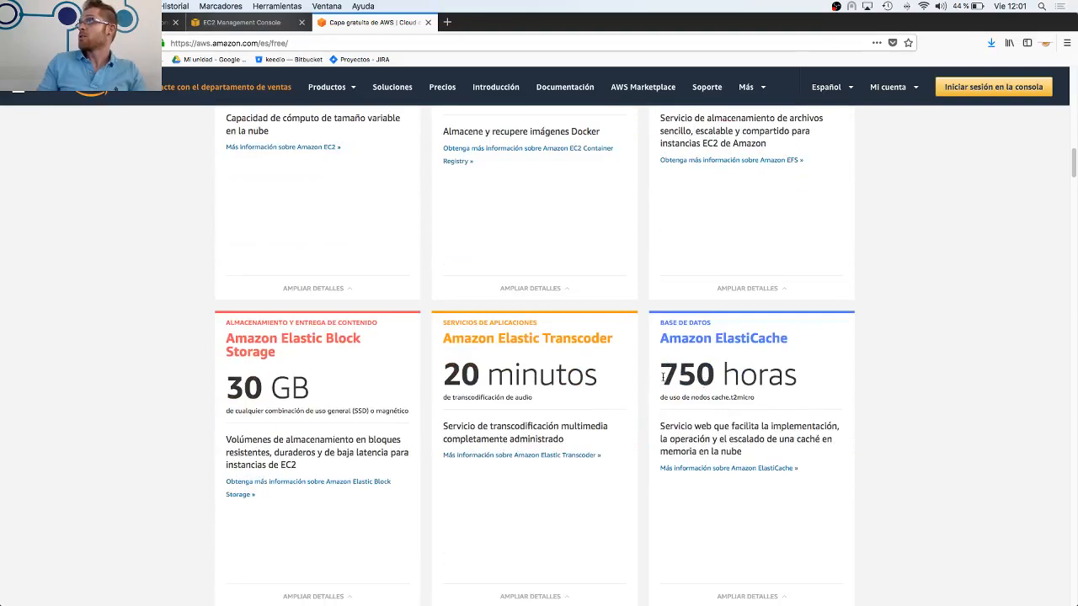
{"action": "left_click_drag", "start_coordinate": [662, 379], "coordinate": [809, 379]}
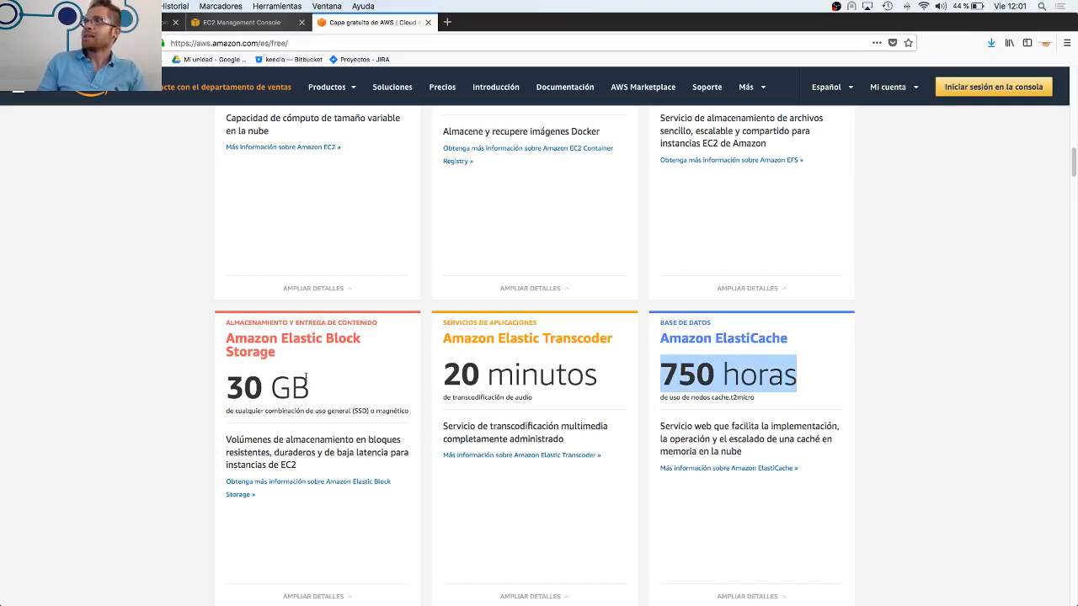
{"action": "left_click_drag", "start_coordinate": [310, 380], "coordinate": [226, 388]}
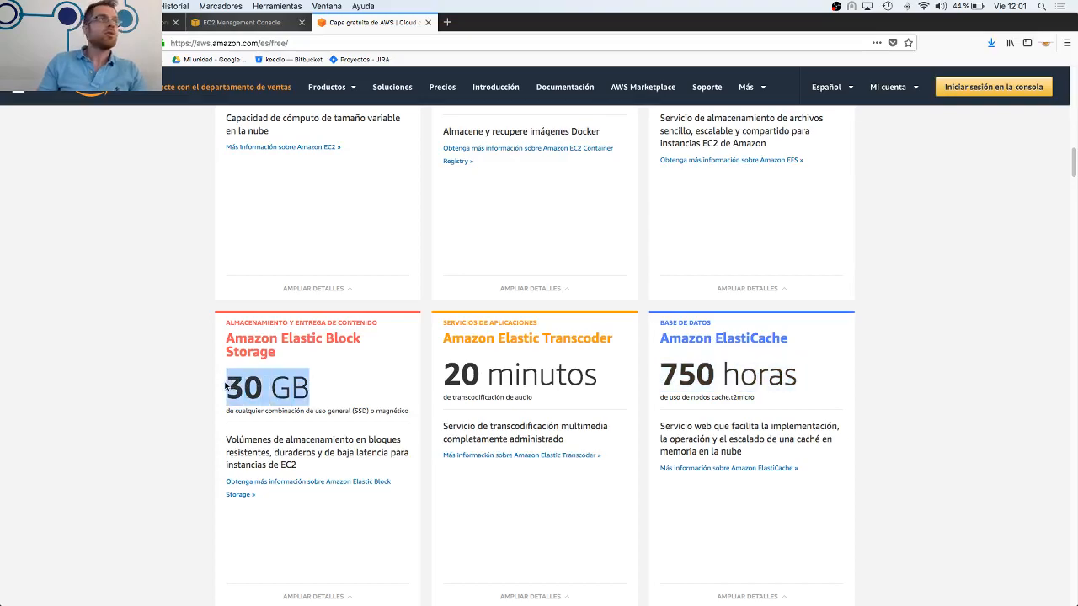
Look further through the free-tier offers to the Amazon RDS card and highlight its 750 horas allowance
{"action": "scroll", "coordinate": [488, 426], "scroll_direction": "down", "scroll_amount": 5}
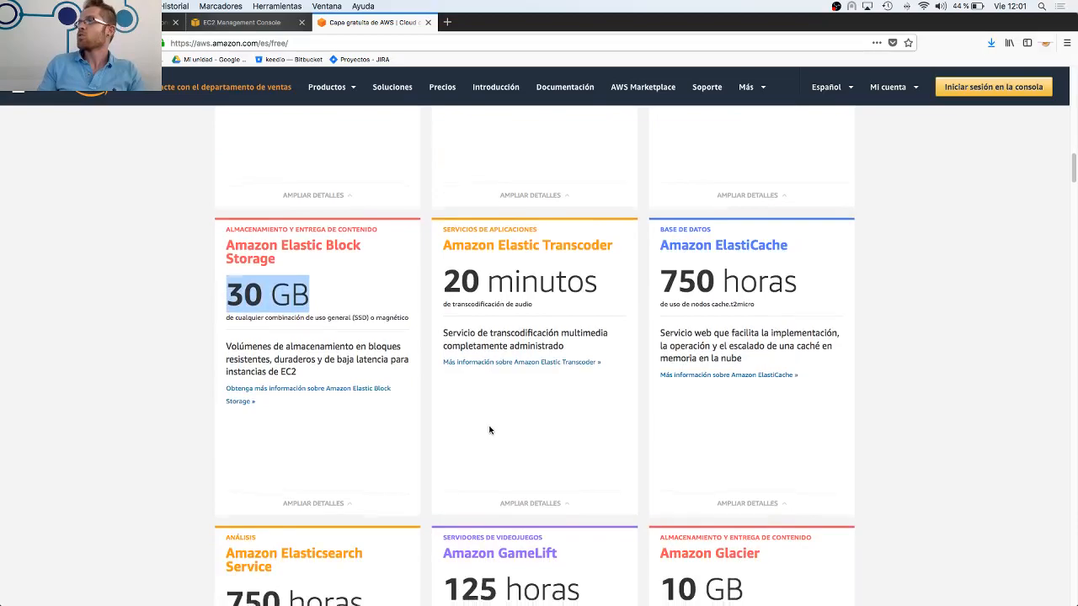
{"action": "scroll", "coordinate": [490, 427], "scroll_direction": "down", "scroll_amount": 7}
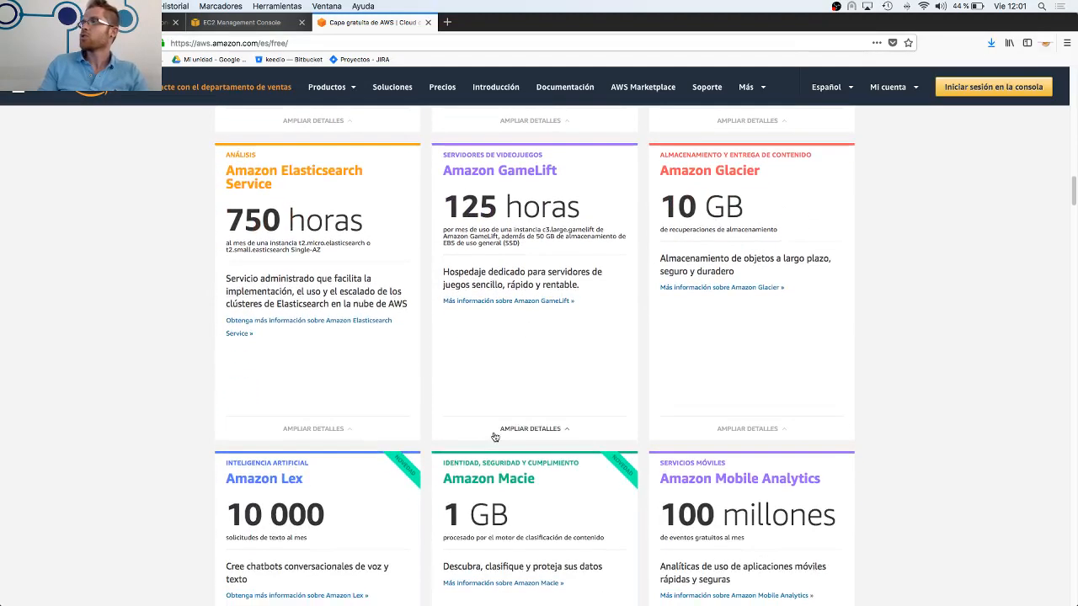
{"action": "scroll", "coordinate": [496, 438], "scroll_direction": "down", "scroll_amount": 2}
{"action": "scroll", "coordinate": [499, 442], "scroll_direction": "up", "scroll_amount": 5}
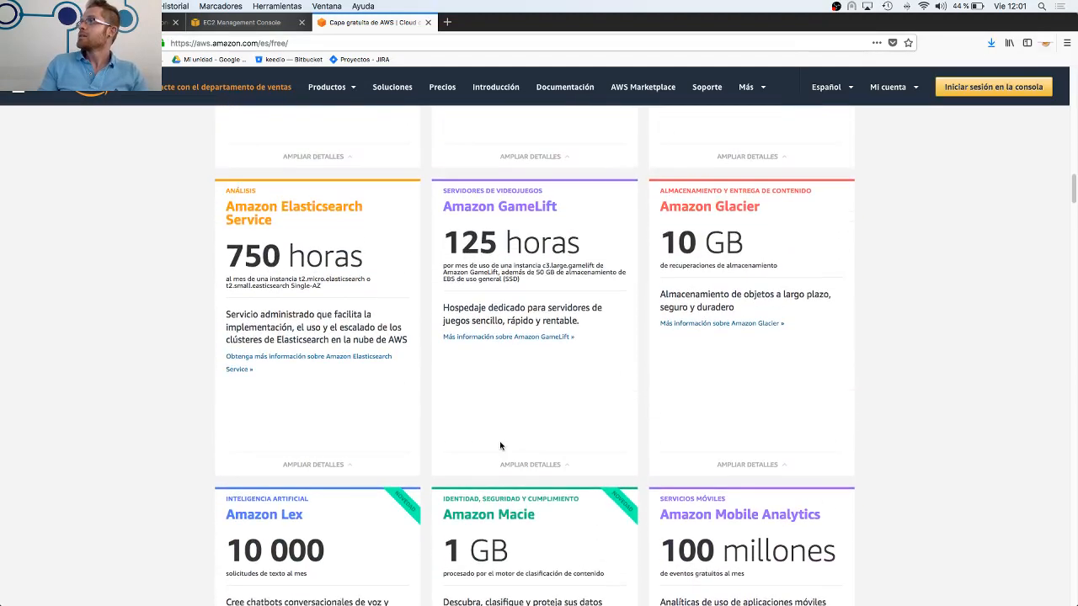
{"action": "scroll", "coordinate": [500, 446], "scroll_direction": "up", "scroll_amount": 2}
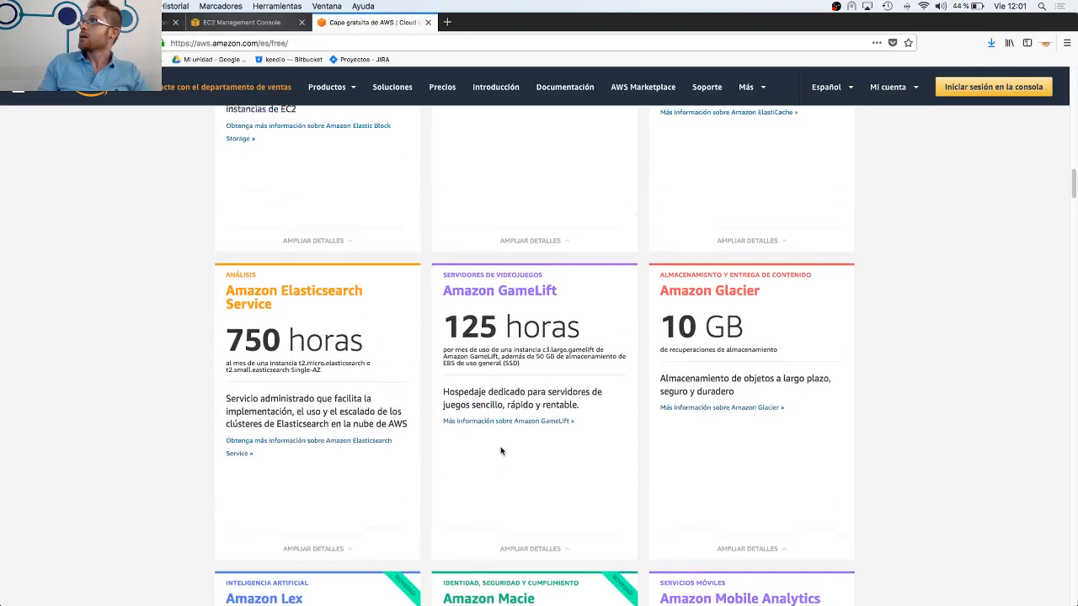
{"action": "scroll", "coordinate": [500, 449], "scroll_direction": "down", "scroll_amount": 12}
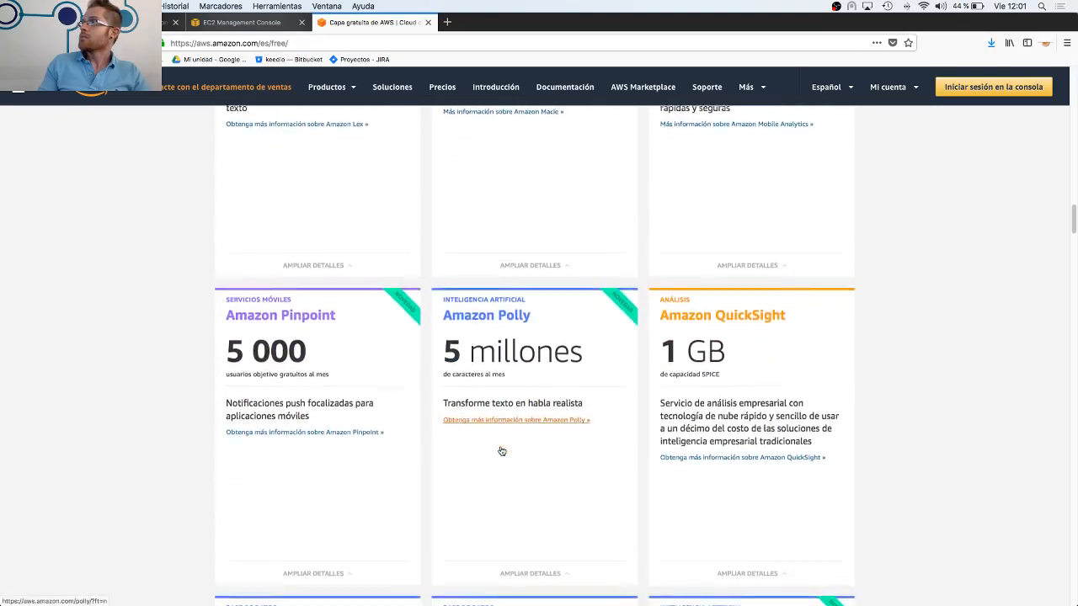
{"action": "scroll", "coordinate": [500, 450], "scroll_direction": "down", "scroll_amount": 5}
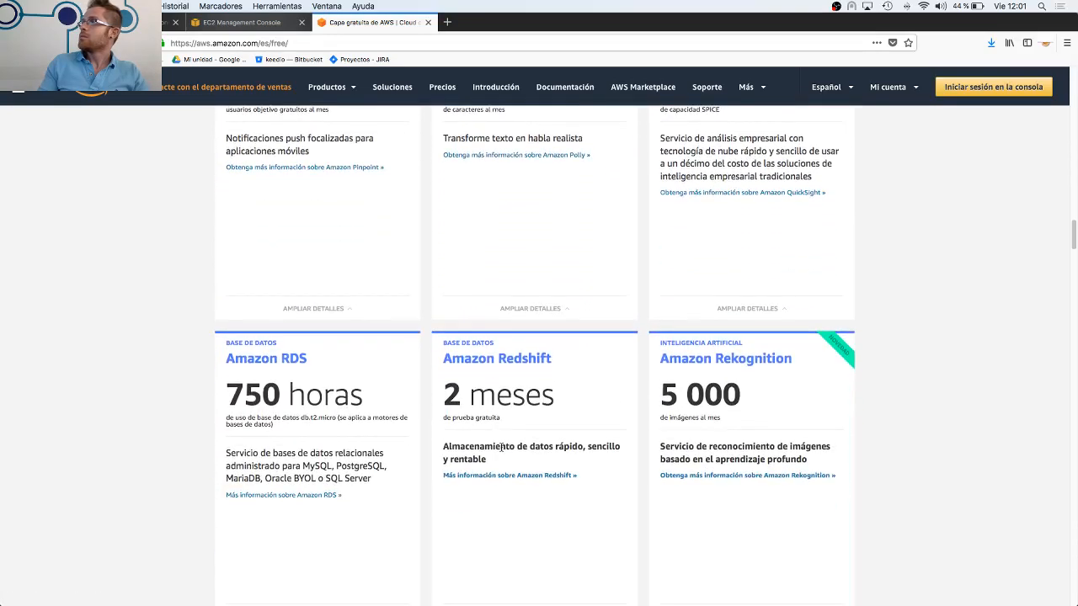
{"action": "scroll", "coordinate": [502, 447], "scroll_direction": "down", "scroll_amount": 2}
{"action": "scroll", "coordinate": [501, 446], "scroll_direction": "down", "scroll_amount": 2}
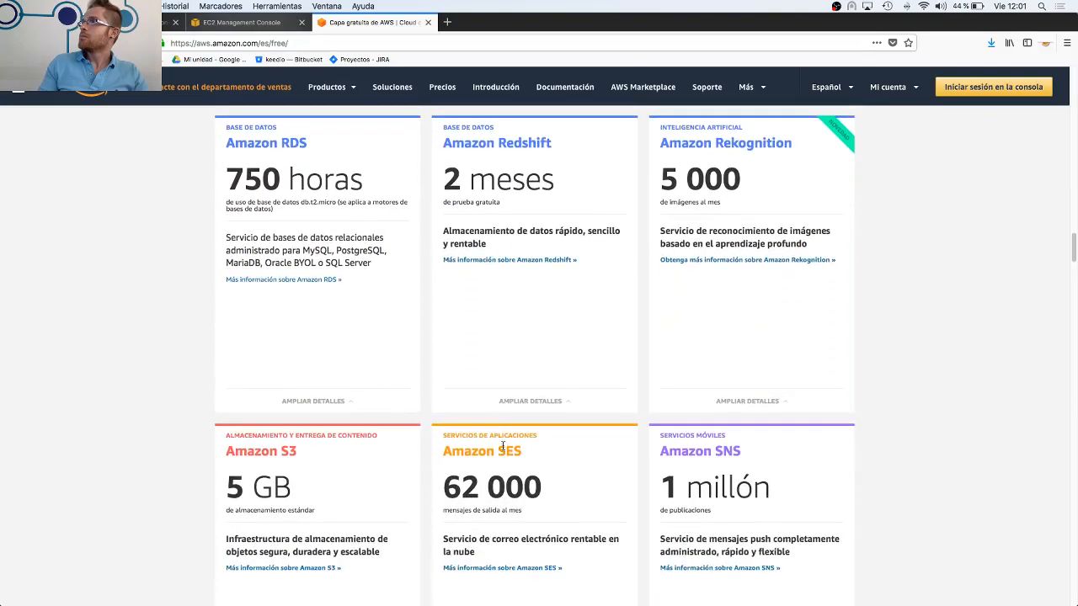
{"action": "left_click_drag", "start_coordinate": [226, 182], "coordinate": [364, 180]}
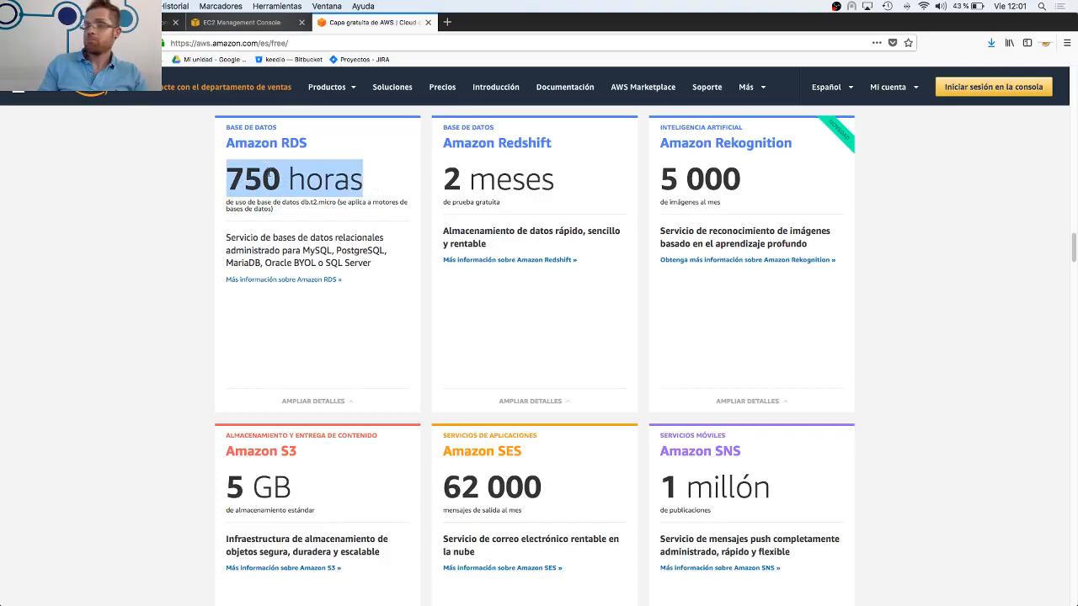
Clear the highlight on the RDS card and examine the offers from Amazon S3 through AWS CodePipeline
{"action": "scroll", "coordinate": [392, 323], "scroll_direction": "down", "scroll_amount": 4}
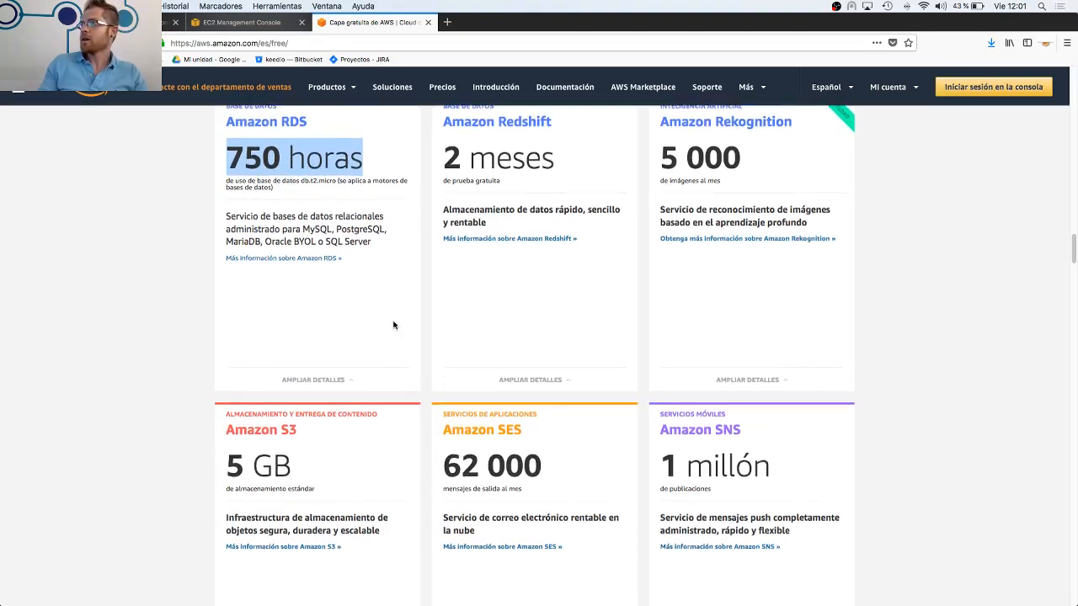
{"action": "left_click_drag", "start_coordinate": [293, 331], "coordinate": [404, 321]}
{"action": "left_click", "coordinate": [404, 321]}
{"action": "scroll", "coordinate": [390, 336], "scroll_direction": "down", "scroll_amount": 10}
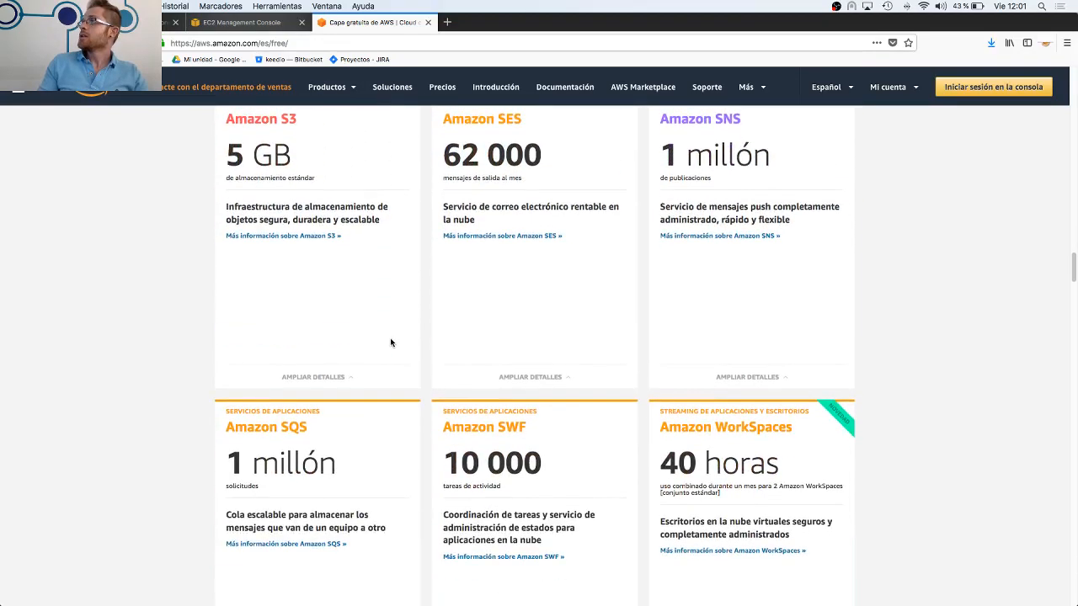
{"action": "scroll", "coordinate": [390, 342], "scroll_direction": "down", "scroll_amount": 3}
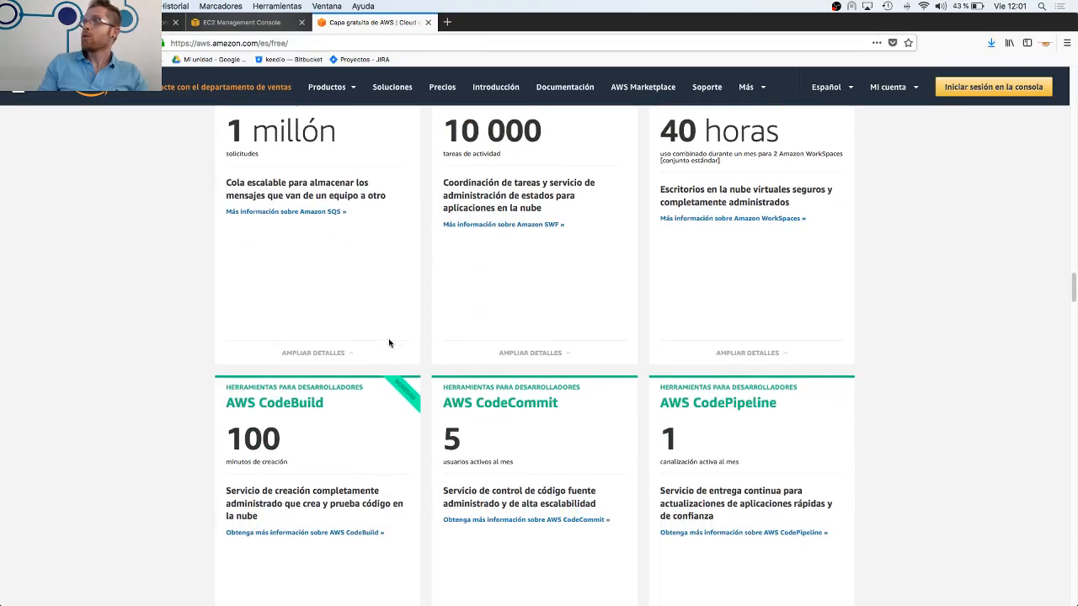
Return to the EC2 Management Console and open the account's billing dashboard
{"action": "left_click", "coordinate": [243, 23]}
{"action": "left_click", "coordinate": [928, 80]}
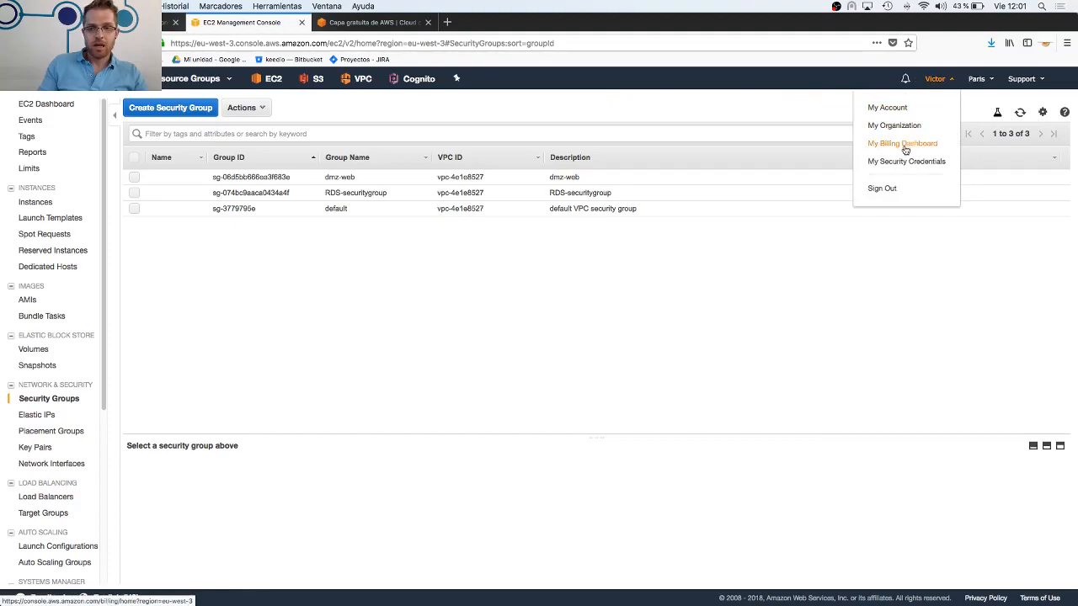
{"action": "left_click", "coordinate": [903, 145]}
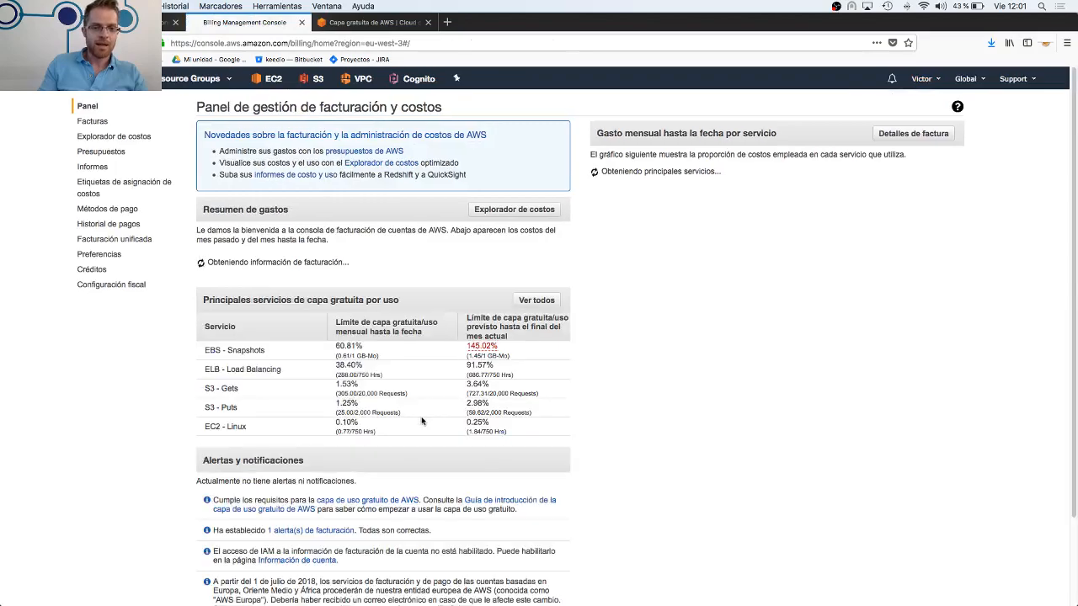
Examine the EBS - Snapshots free-tier forecast, along with the cost chart's current-month and forecast bars
{"action": "scroll", "coordinate": [421, 416], "scroll_direction": "down", "scroll_amount": 5}
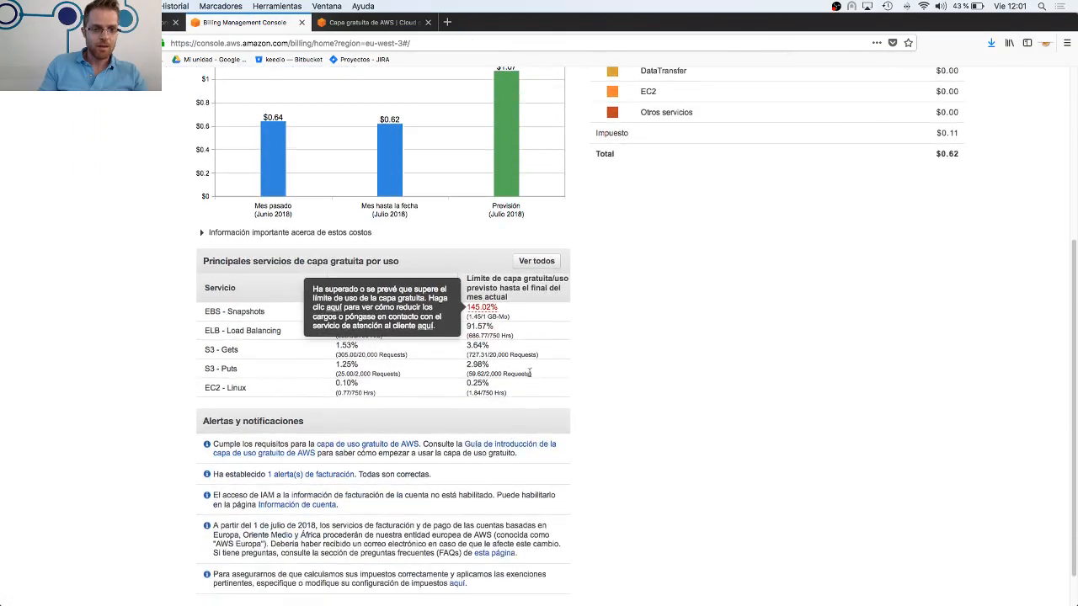
{"action": "mouse_move", "coordinate": [481, 308]}
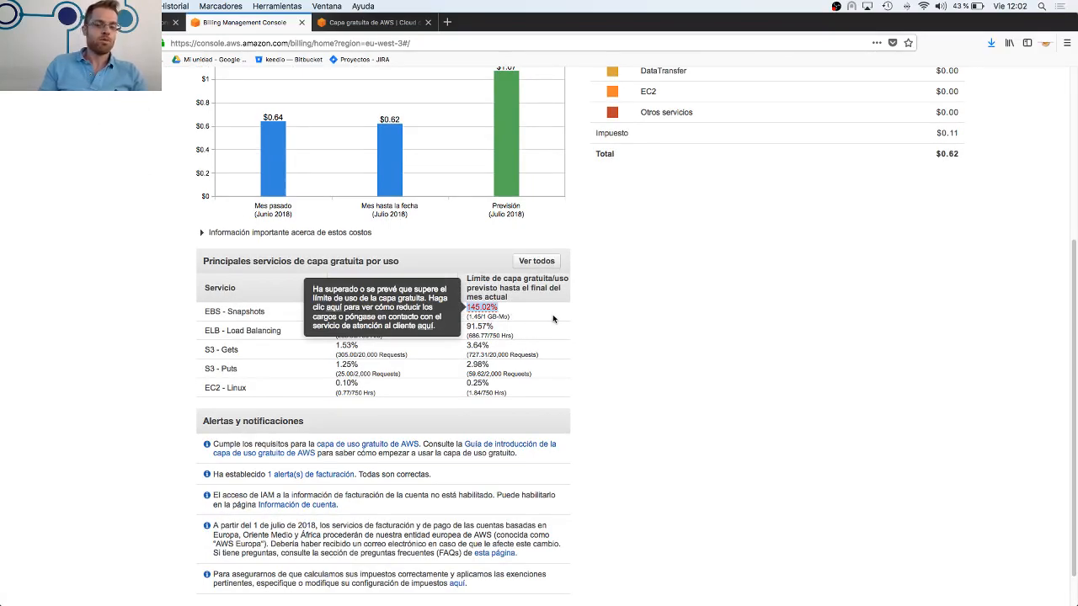
{"action": "scroll", "coordinate": [675, 366], "scroll_direction": "up", "scroll_amount": 1}
{"action": "scroll", "coordinate": [675, 365], "scroll_direction": "up", "scroll_amount": 3}
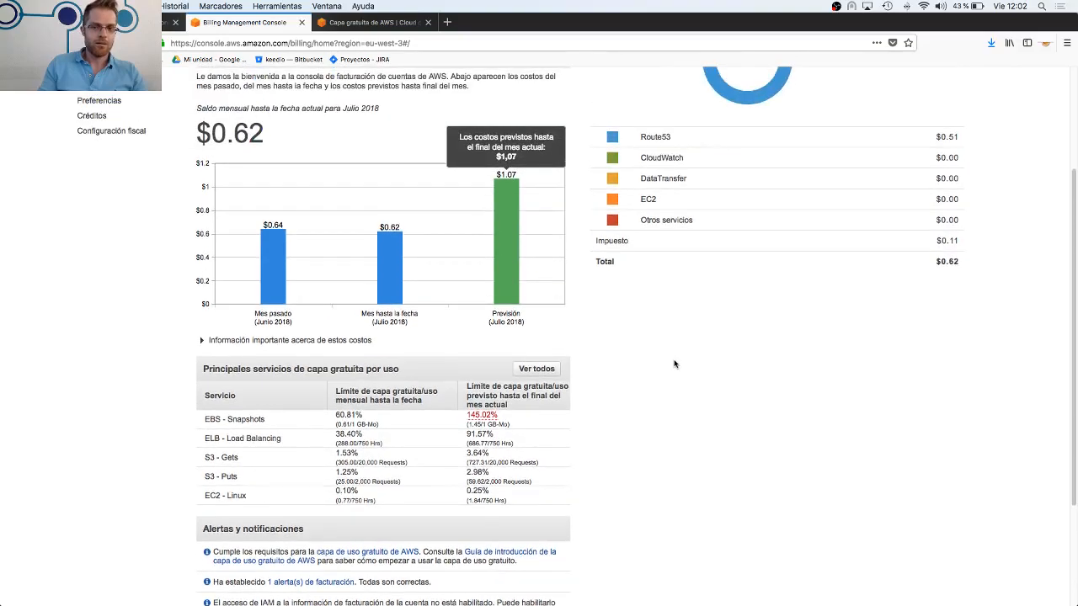
{"action": "scroll", "coordinate": [672, 362], "scroll_direction": "up", "scroll_amount": 2}
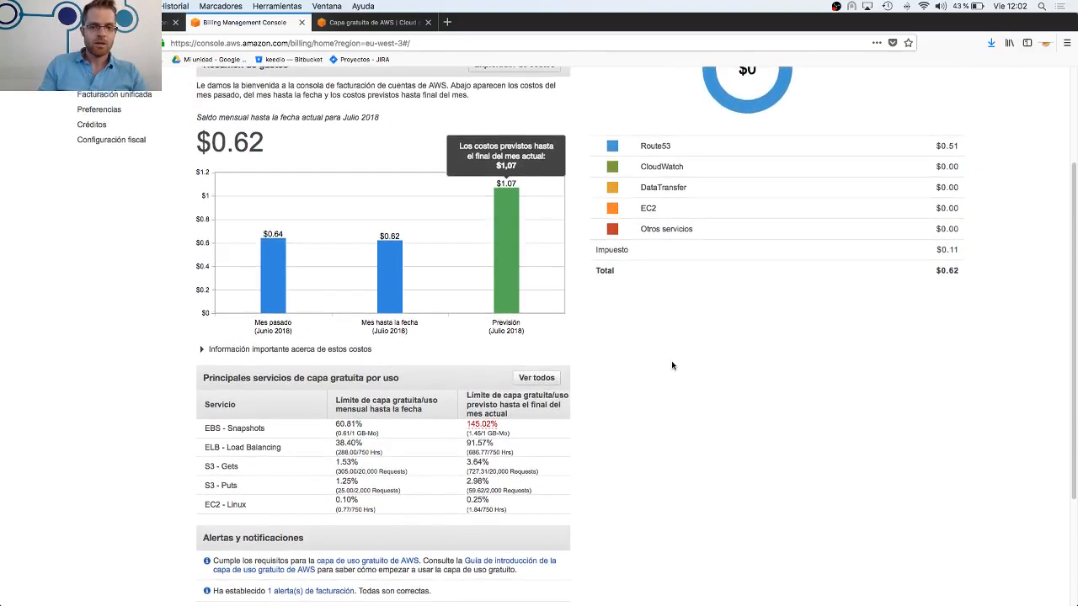
{"action": "mouse_move", "coordinate": [396, 267]}
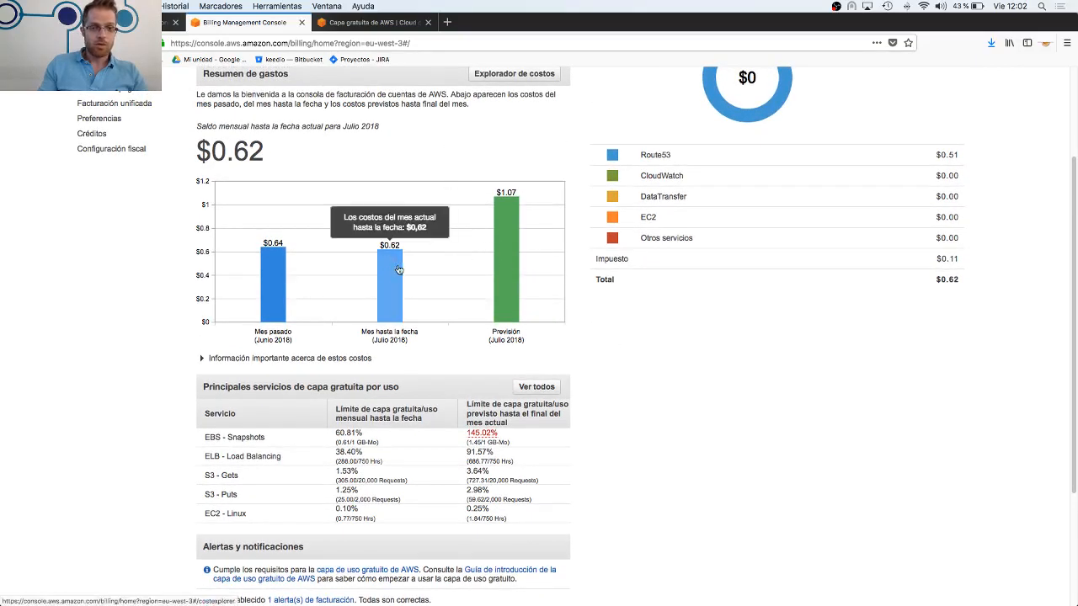
{"action": "mouse_move", "coordinate": [515, 234]}
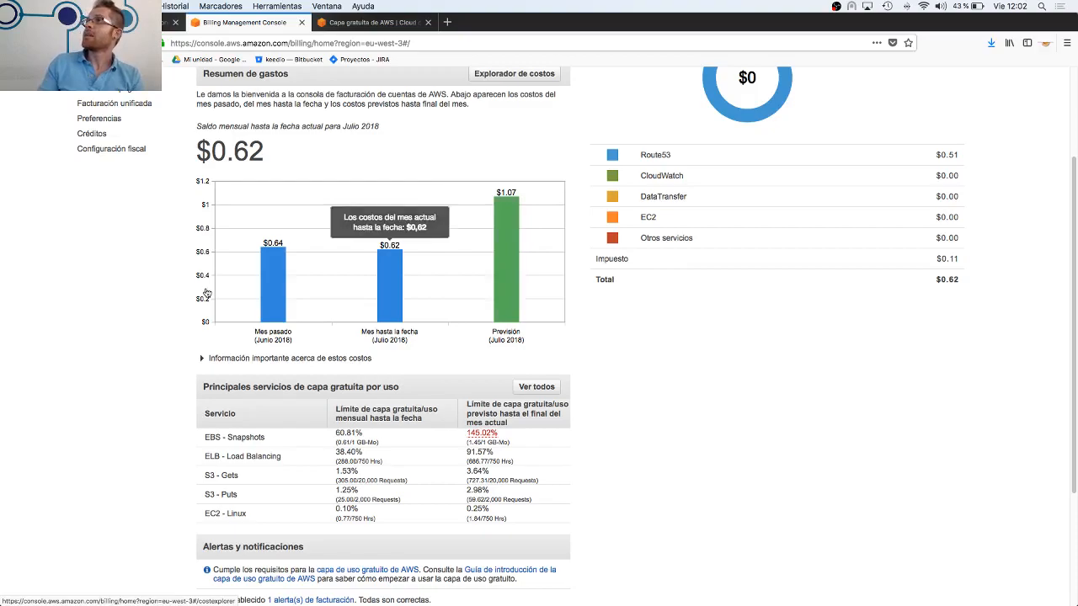
Review the month-to-date spending by service, the cost summary and the free-tier usage table
{"action": "scroll", "coordinate": [354, 252], "scroll_direction": "up", "scroll_amount": 3}
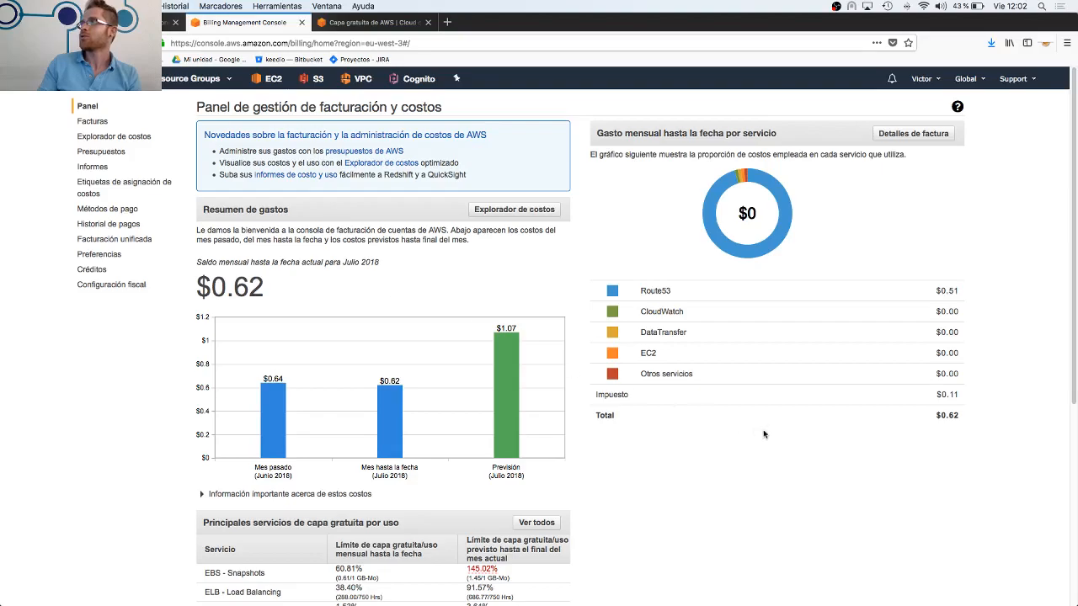
{"action": "scroll", "coordinate": [734, 438], "scroll_direction": "down", "scroll_amount": 5}
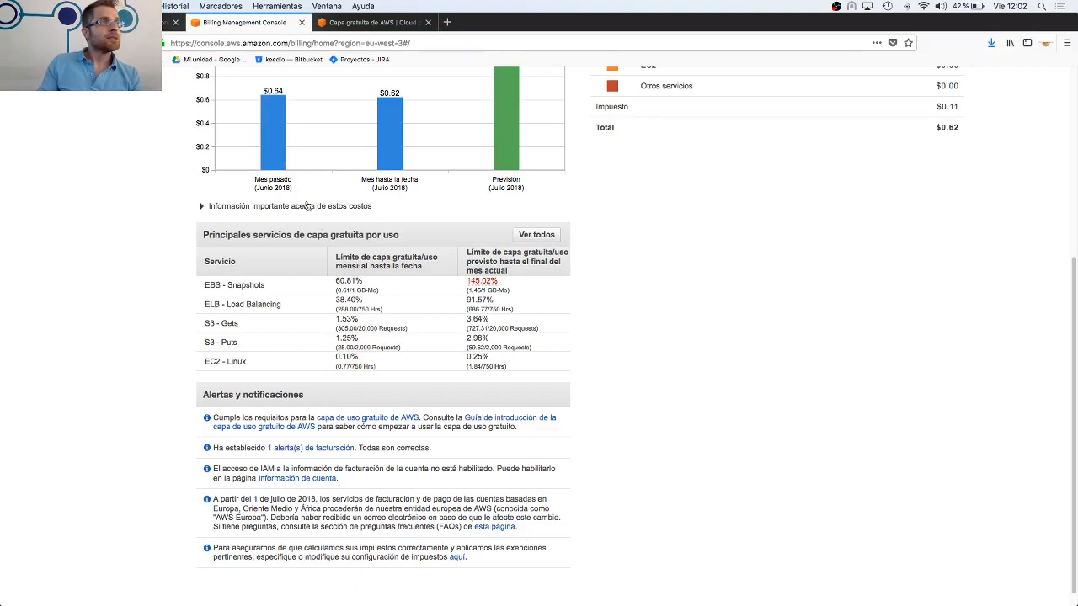
{"action": "scroll", "coordinate": [350, 194], "scroll_direction": "up", "scroll_amount": 5}
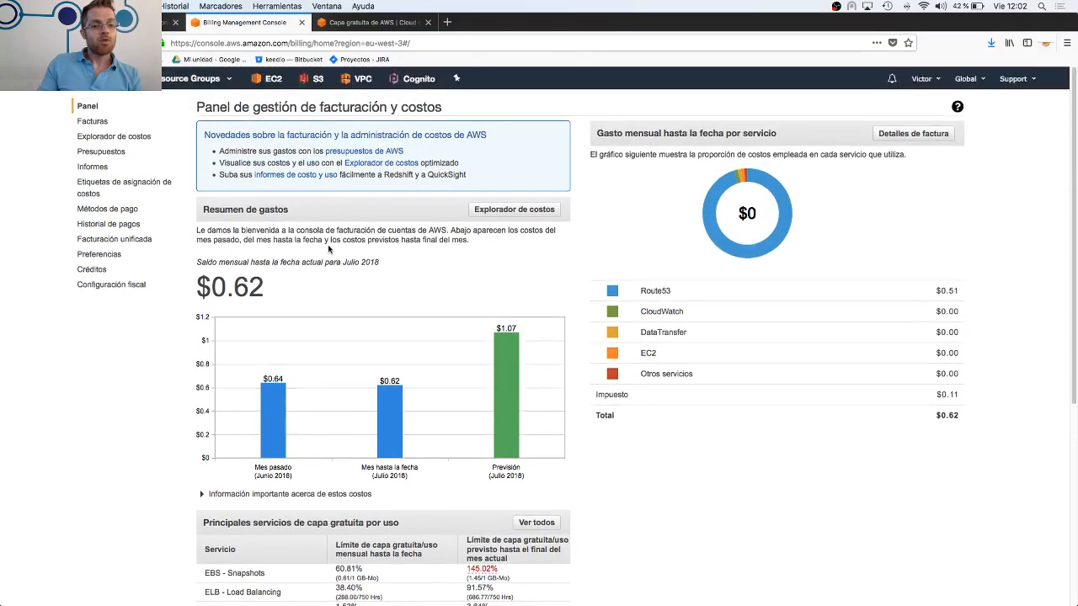
{"action": "scroll", "coordinate": [327, 244], "scroll_direction": "down", "scroll_amount": 4}
{"action": "scroll", "coordinate": [329, 252], "scroll_direction": "up", "scroll_amount": 4}
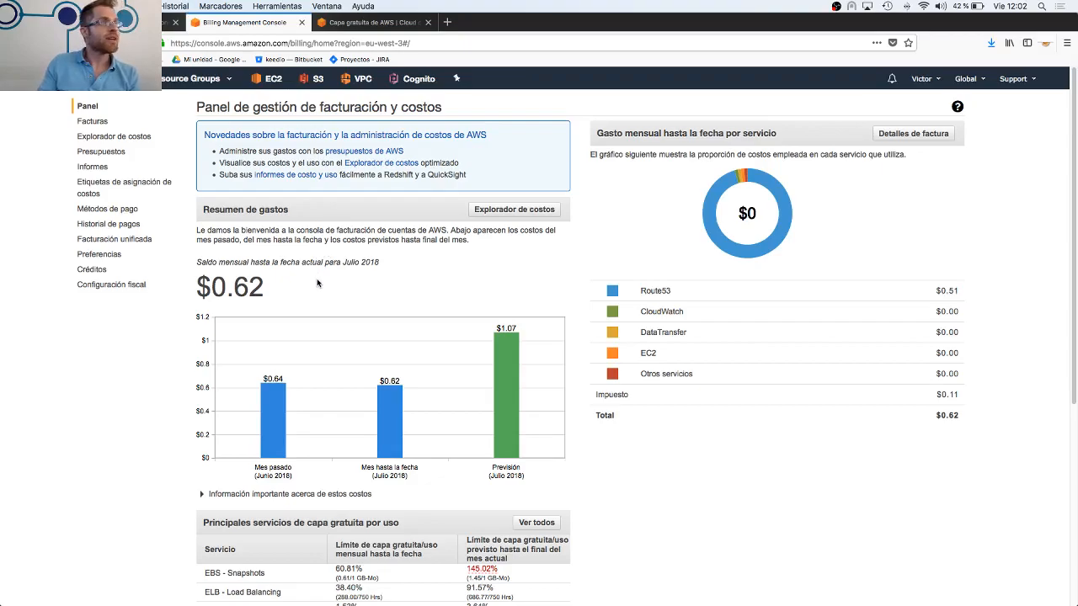
Highlight the EBS - Snapshots service name in the free-tier usage table
{"action": "scroll", "coordinate": [403, 528], "scroll_direction": "down", "scroll_amount": 2}
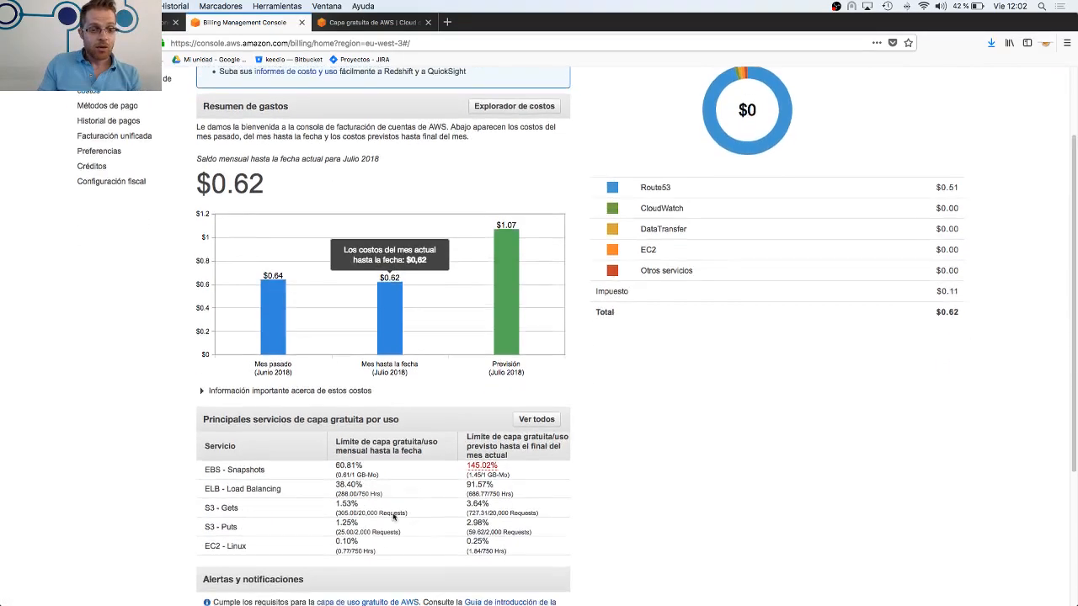
{"action": "left_click_drag", "start_coordinate": [206, 464], "coordinate": [271, 470]}
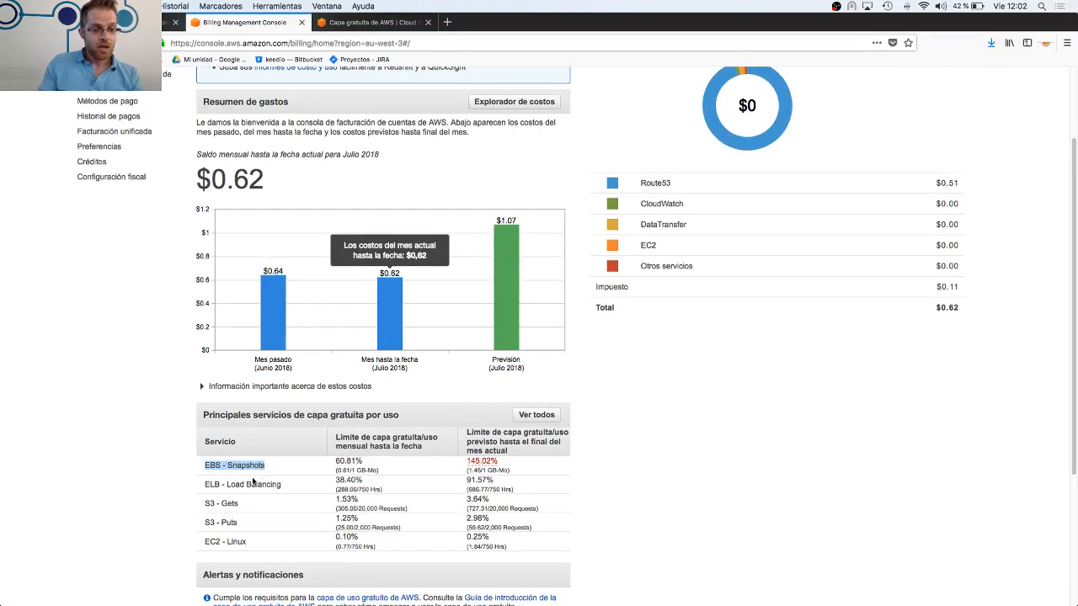
{"action": "left_click", "coordinate": [235, 463]}
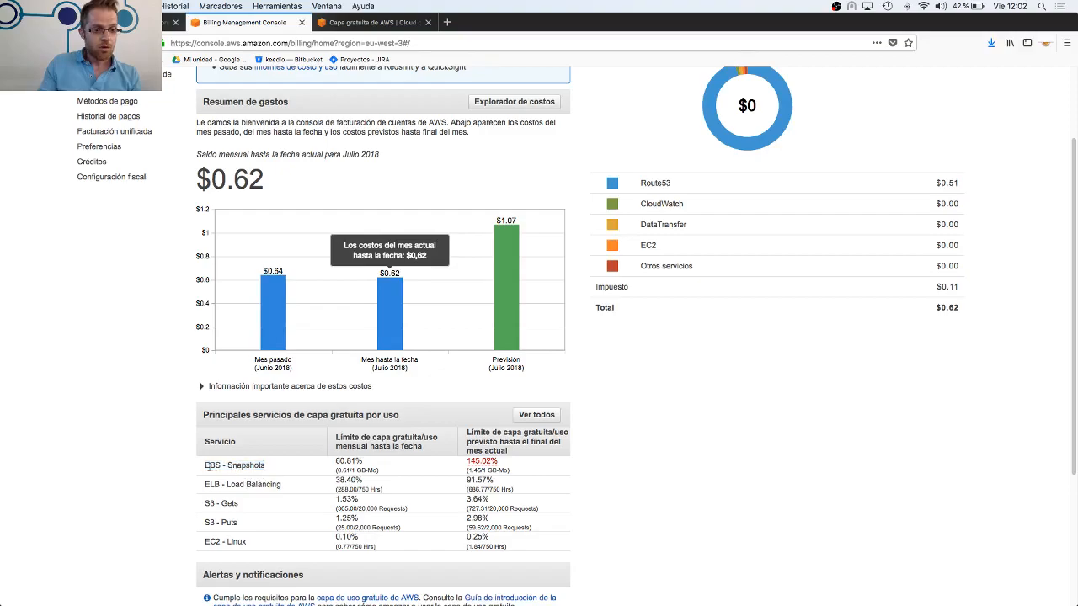
{"action": "left_click_drag", "start_coordinate": [204, 466], "coordinate": [273, 474]}
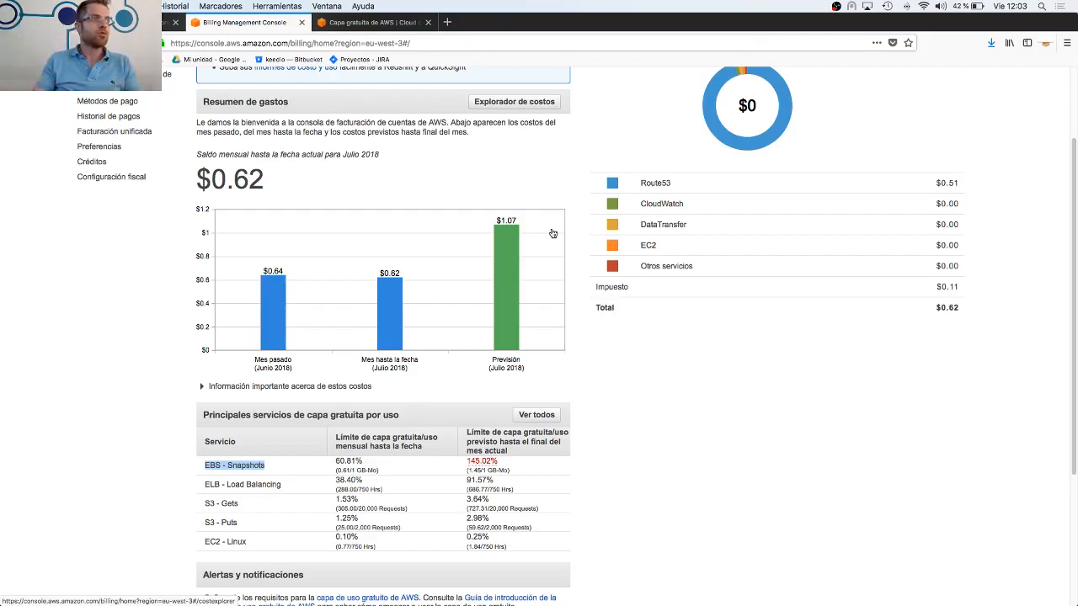
Leave the billing overview and open the EC2 dashboard
{"action": "scroll", "coordinate": [461, 202], "scroll_direction": "up", "scroll_amount": 3}
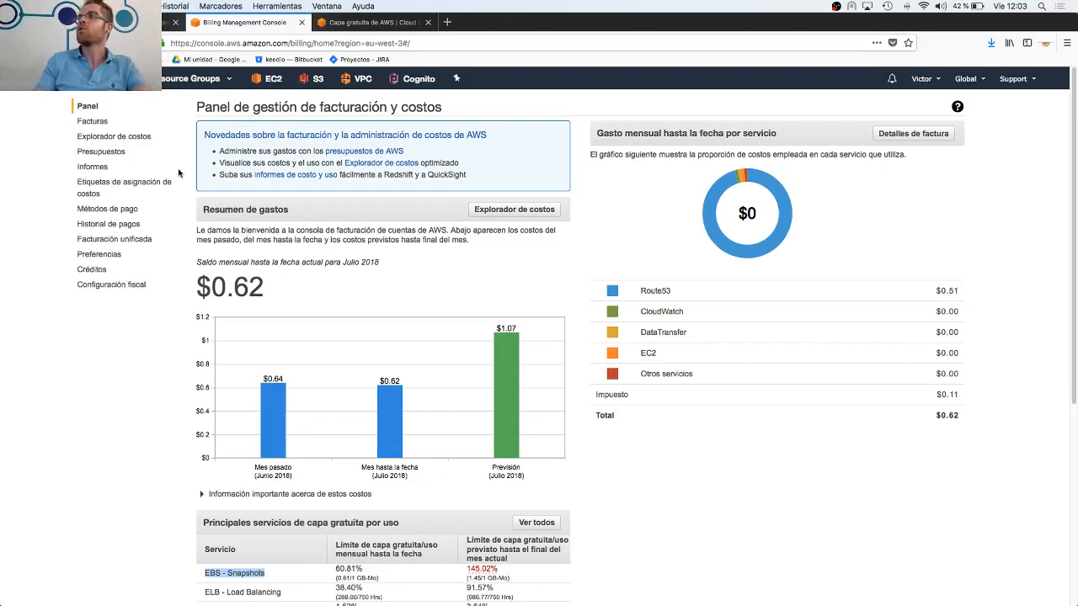
{"action": "left_click", "coordinate": [274, 82]}
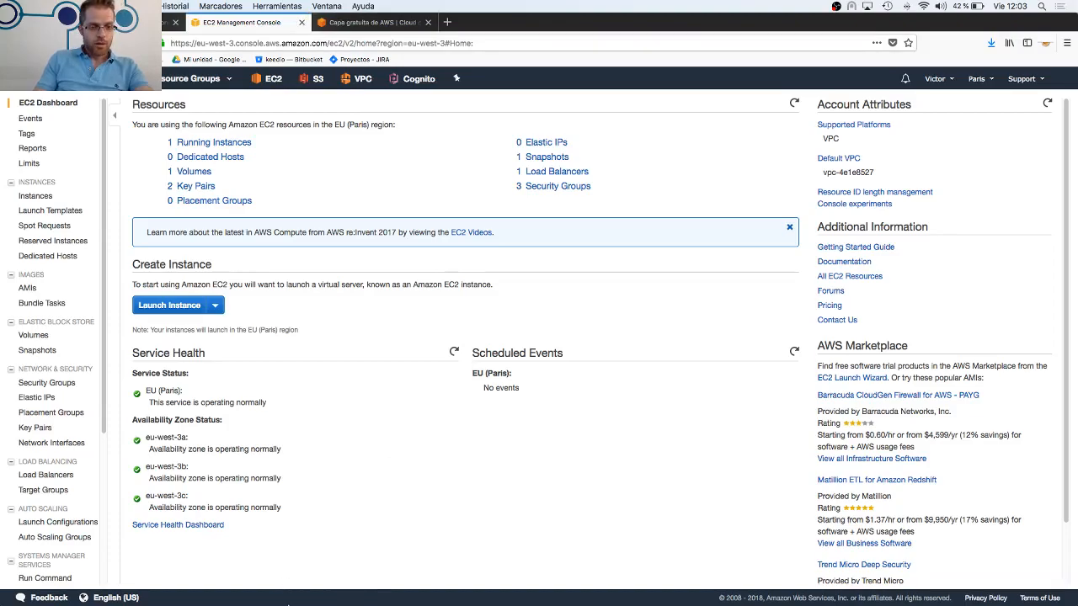
Switch to the course slides, present from slide 18 through the EC2 instance launch instructions on slides 19 and 20, and exit the presentation
{"action": "mouse_move", "coordinate": [320, 596]}
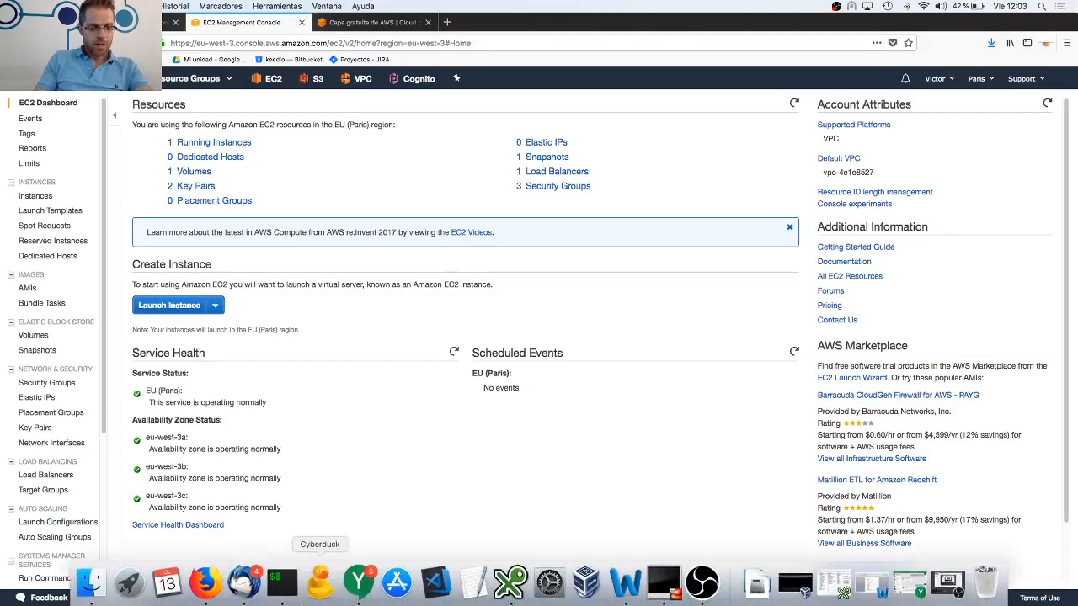
{"action": "left_click", "coordinate": [167, 24]}
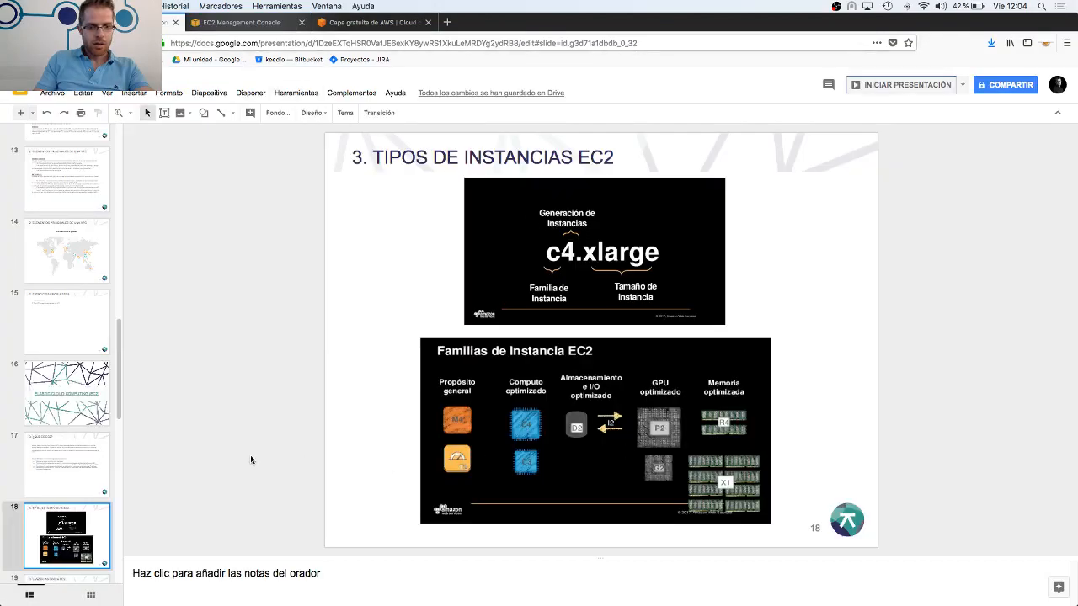
{"action": "left_click", "coordinate": [860, 85]}
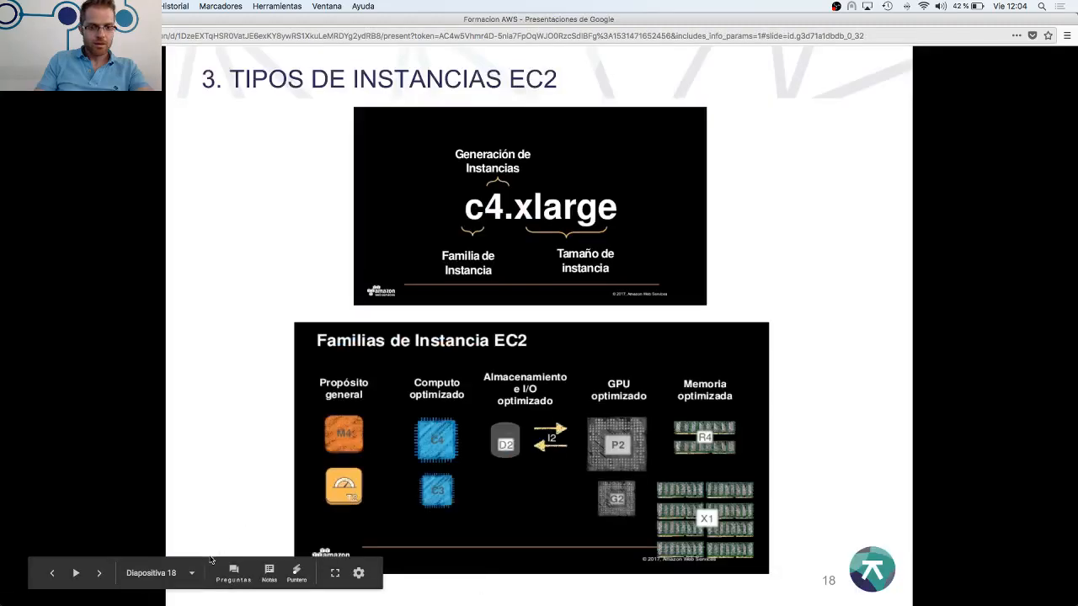
{"action": "left_click", "coordinate": [101, 577]}
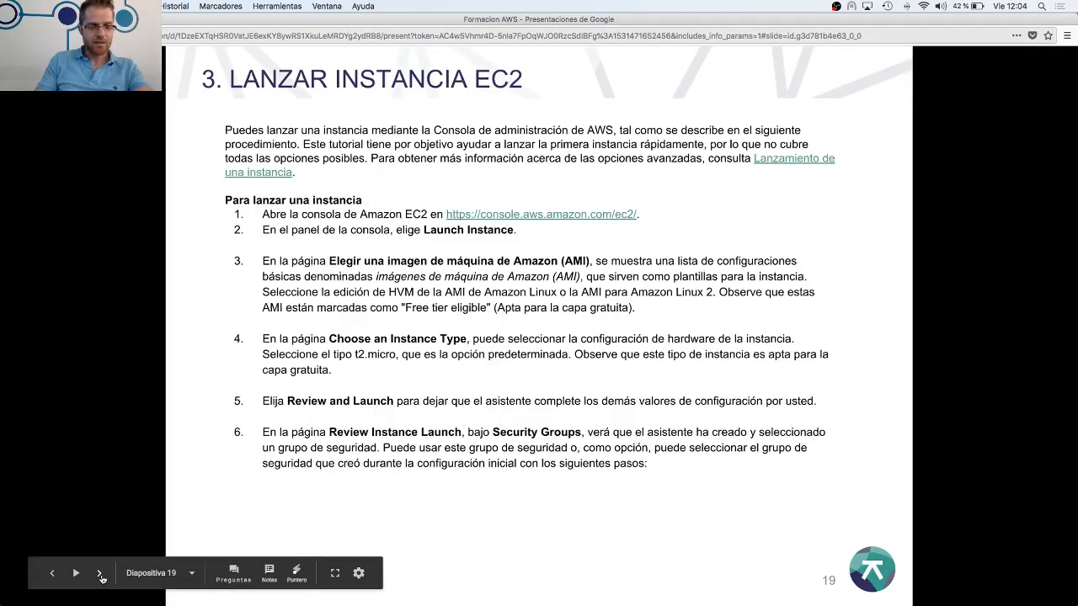
{"action": "left_click", "coordinate": [100, 574]}
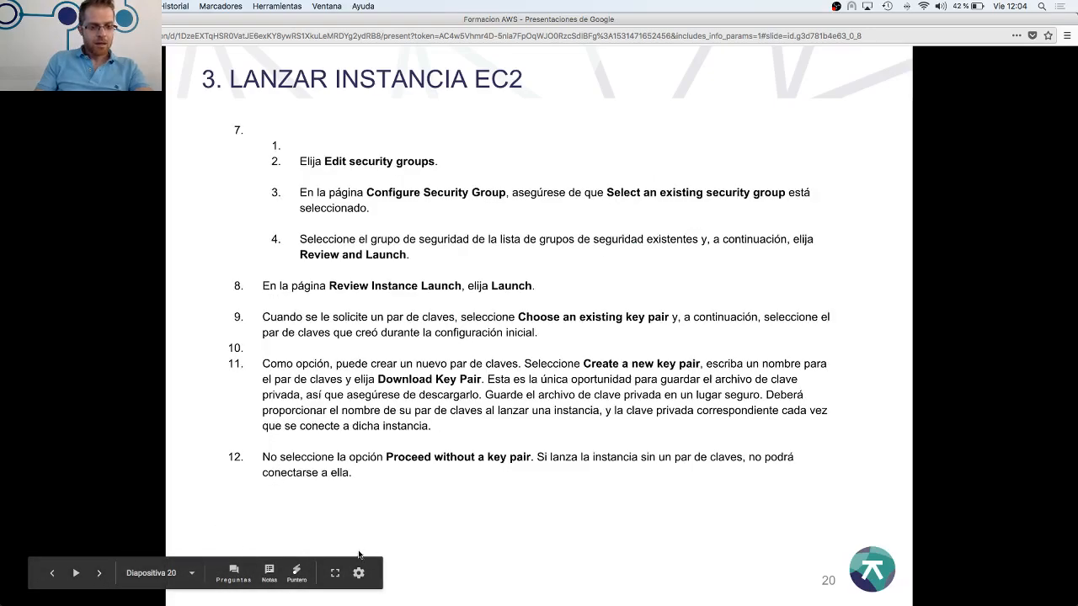
{"action": "key", "text": "Escape"}
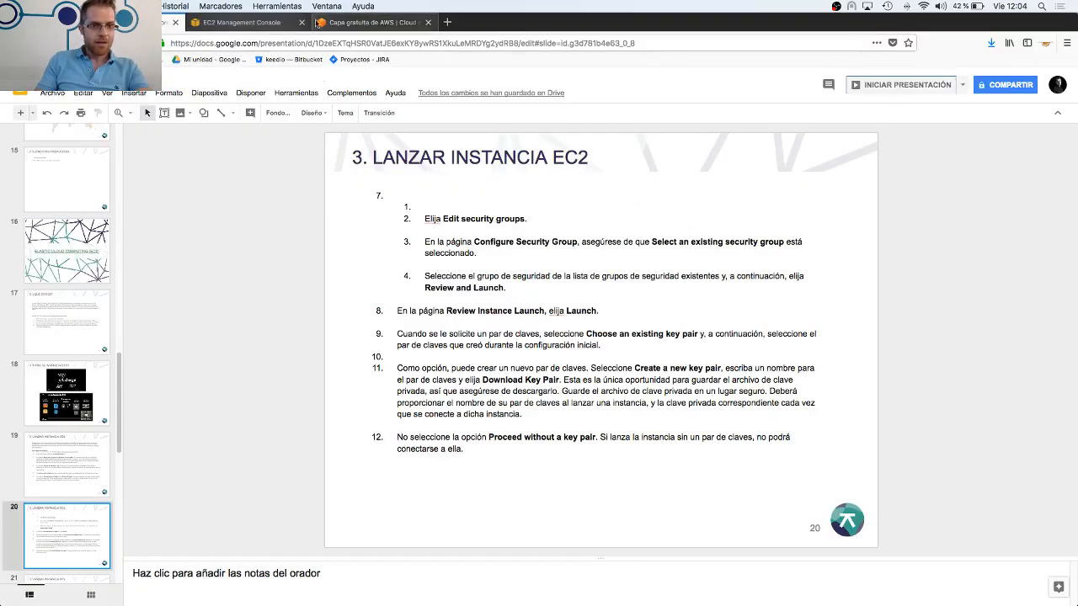
Return to the EC2 console and start launching a new instance from the running instances list
{"action": "left_click", "coordinate": [275, 23]}
{"action": "left_click", "coordinate": [229, 143]}
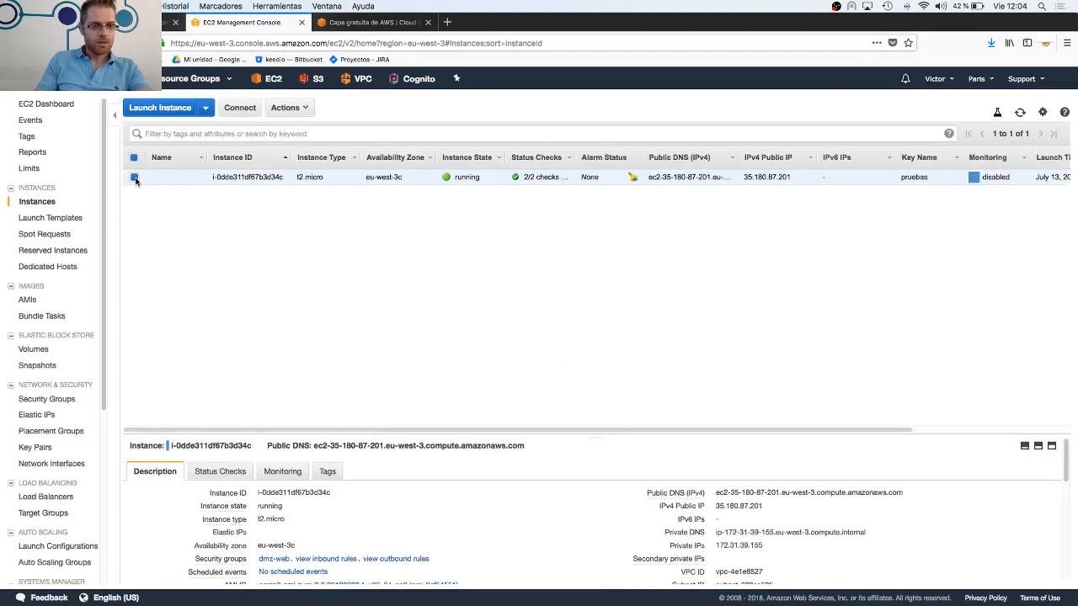
{"action": "left_click", "coordinate": [160, 109]}
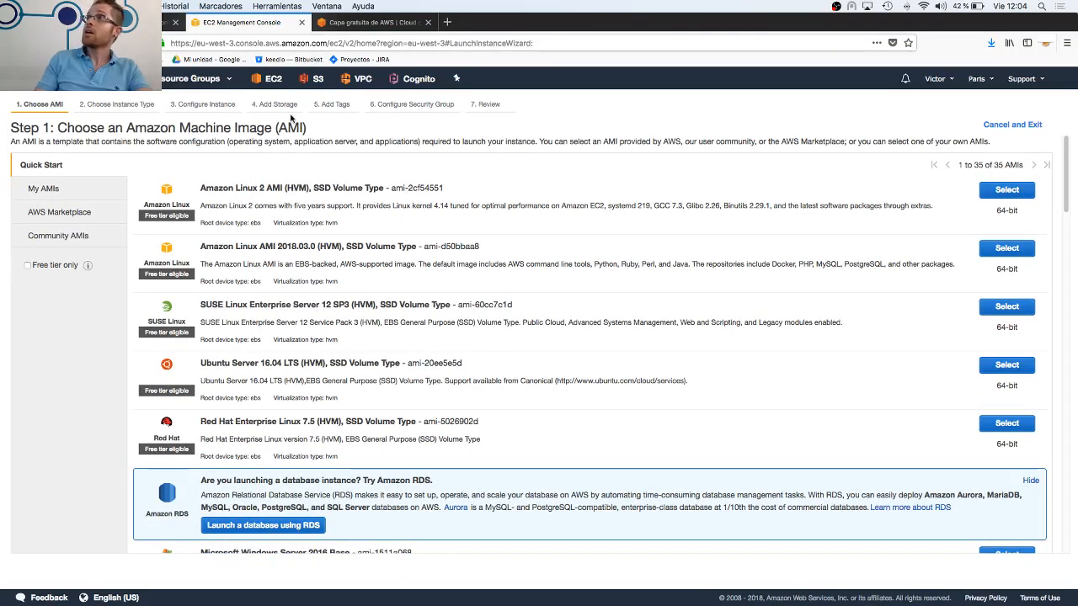
Highlight the AMI abbreviation in the Step 1 heading and look over the available quick-start machine images
{"action": "left_click_drag", "start_coordinate": [317, 129], "coordinate": [261, 127]}
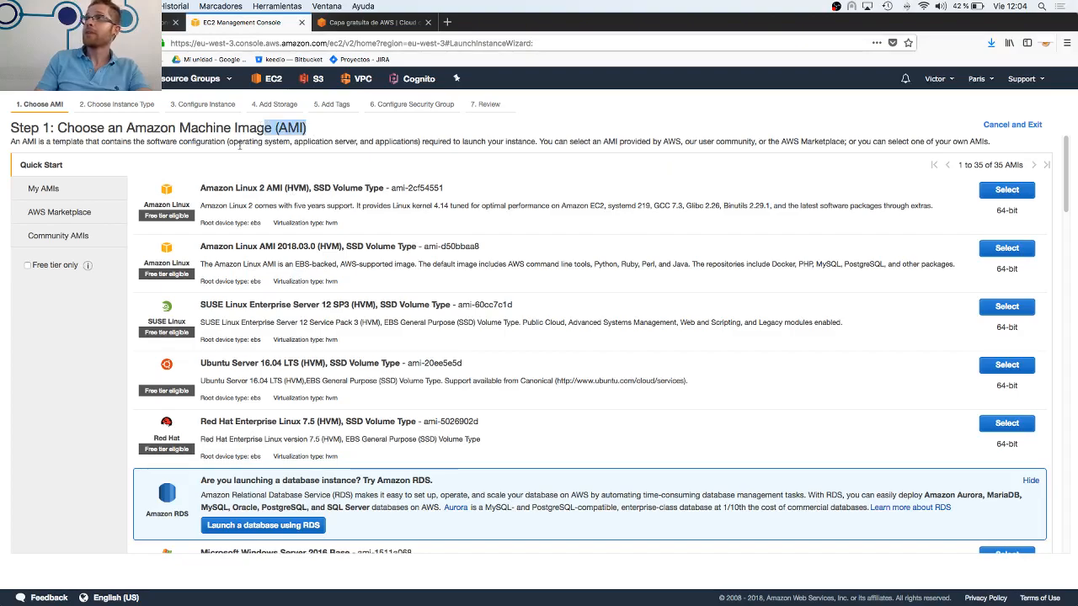
{"action": "scroll", "coordinate": [360, 165], "scroll_direction": "down", "scroll_amount": 3}
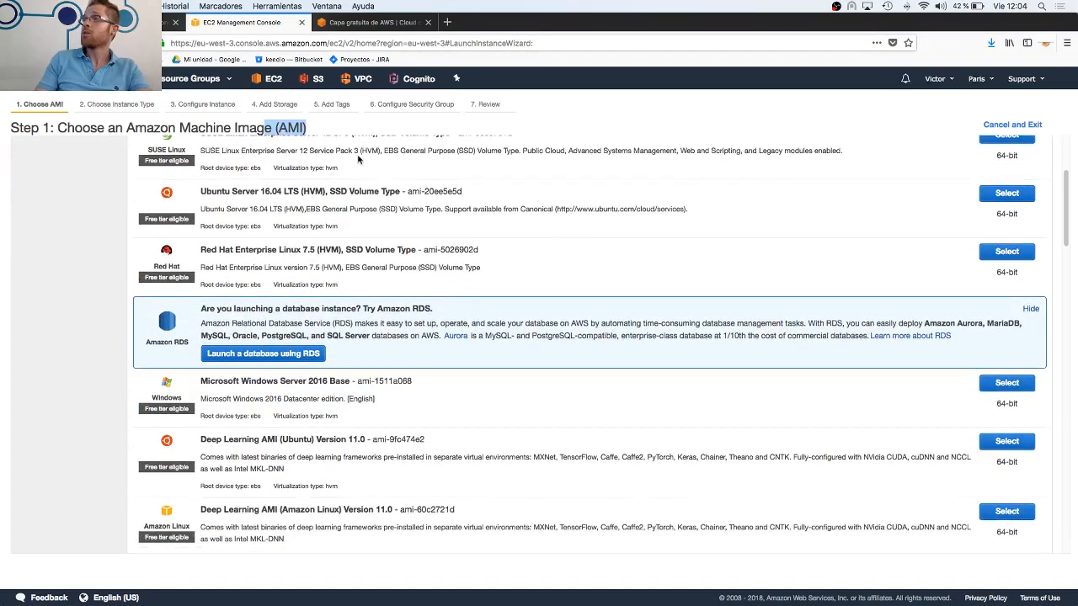
{"action": "scroll", "coordinate": [360, 170], "scroll_direction": "up", "scroll_amount": 3}
{"action": "scroll", "coordinate": [258, 253], "scroll_direction": "down", "scroll_amount": 10}
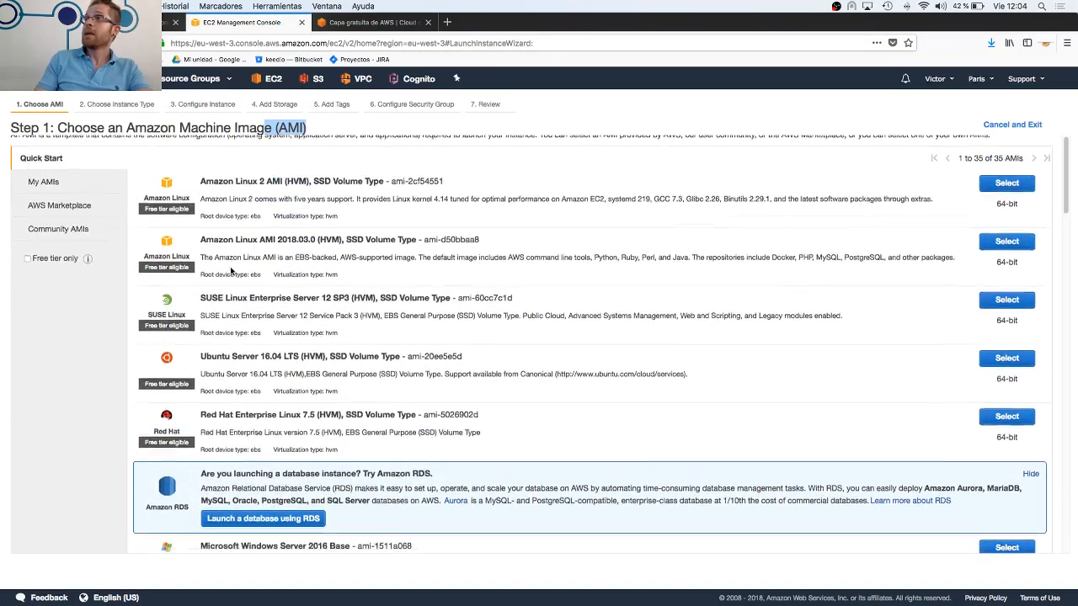
{"action": "scroll", "coordinate": [237, 274], "scroll_direction": "down", "scroll_amount": 3}
{"action": "scroll", "coordinate": [219, 269], "scroll_direction": "up", "scroll_amount": 15}
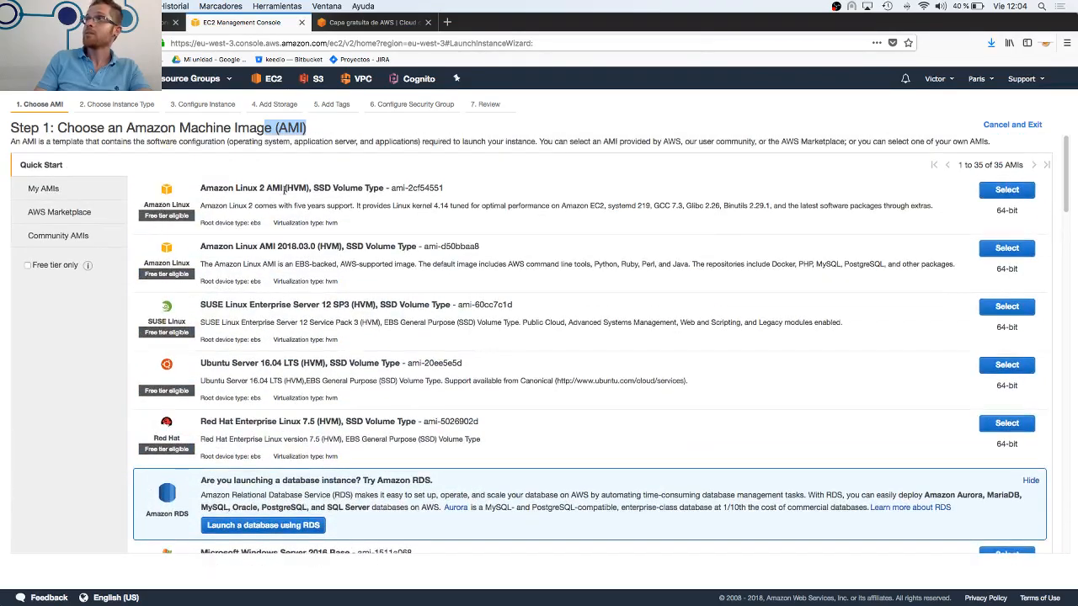
Highlight the names of the Amazon Linux 2 AMI and Amazon Linux AMI 2018.03.0 images to compare them
{"action": "left_click_drag", "start_coordinate": [200, 189], "coordinate": [287, 186]}
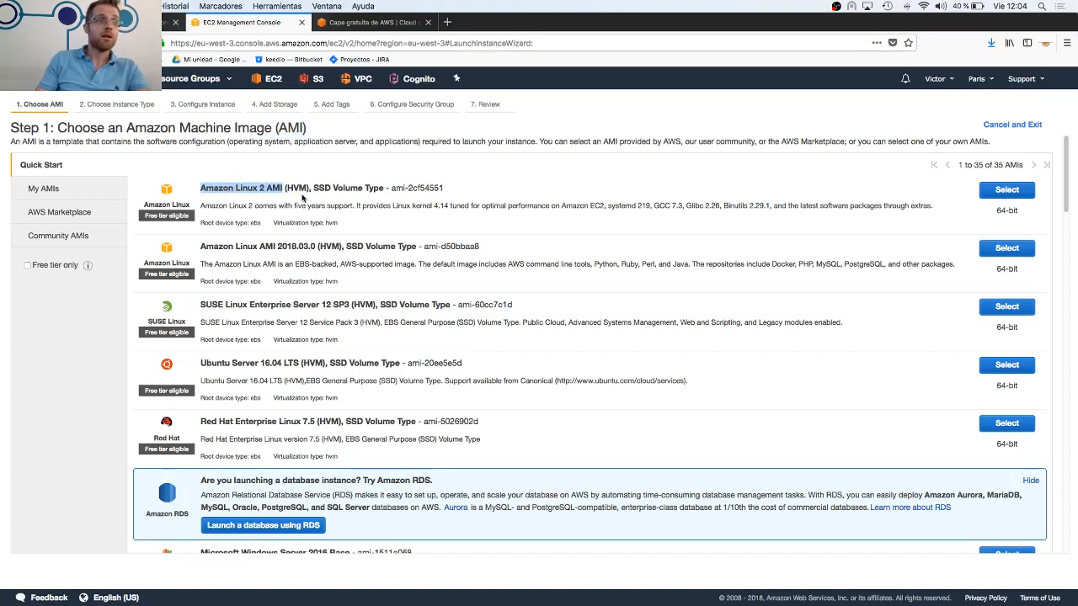
{"action": "left_click", "coordinate": [203, 188]}
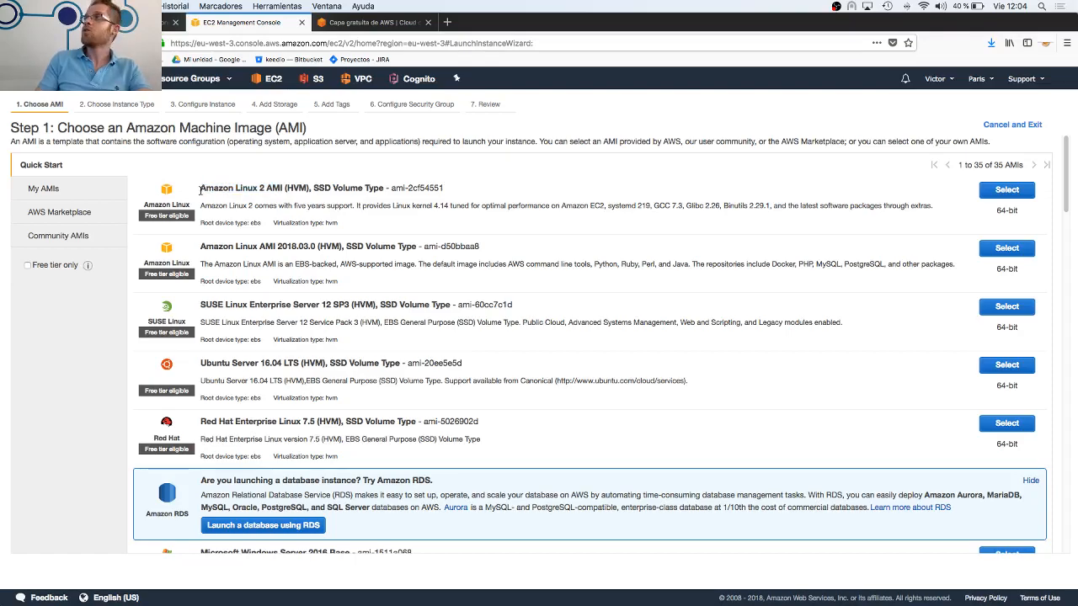
{"action": "left_click_drag", "start_coordinate": [200, 190], "coordinate": [285, 184]}
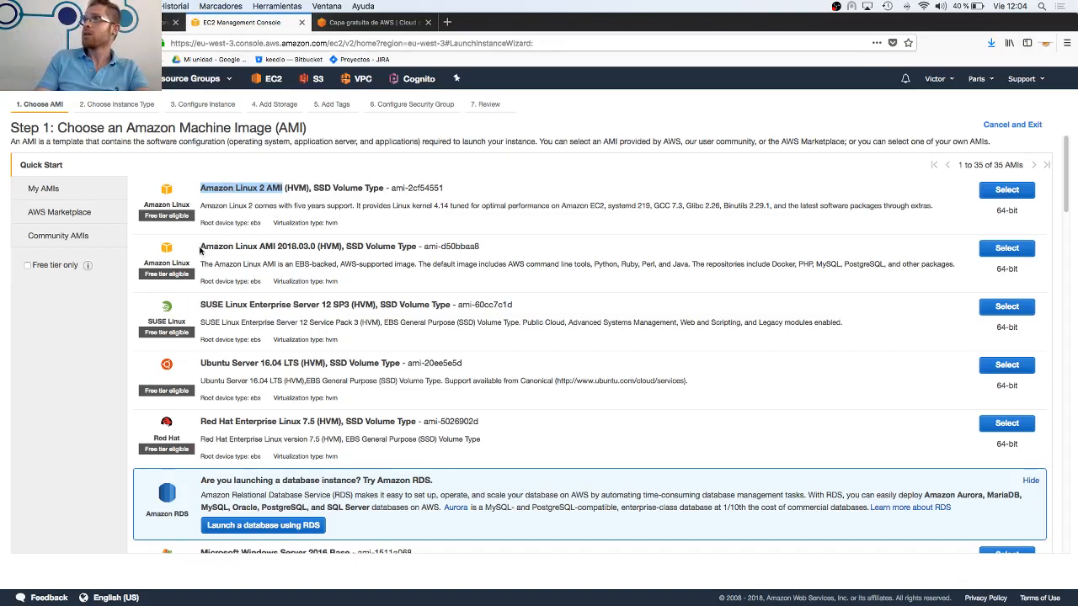
{"action": "left_click_drag", "start_coordinate": [201, 246], "coordinate": [367, 246]}
{"action": "left_click", "coordinate": [282, 202]}
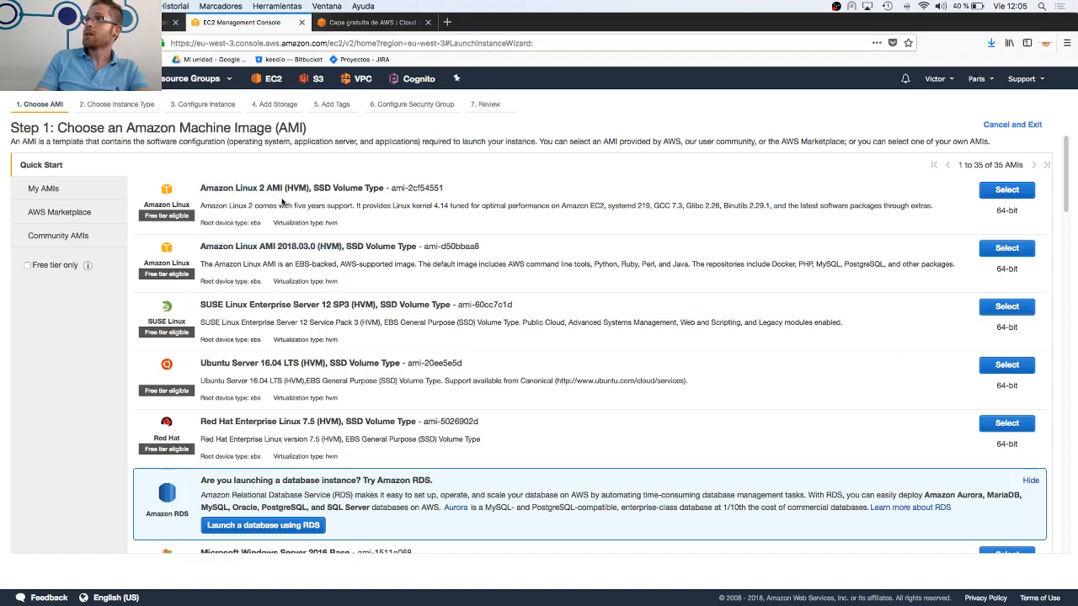
{"action": "left_click_drag", "start_coordinate": [248, 187], "coordinate": [325, 187]}
{"action": "left_click", "coordinate": [321, 188]}
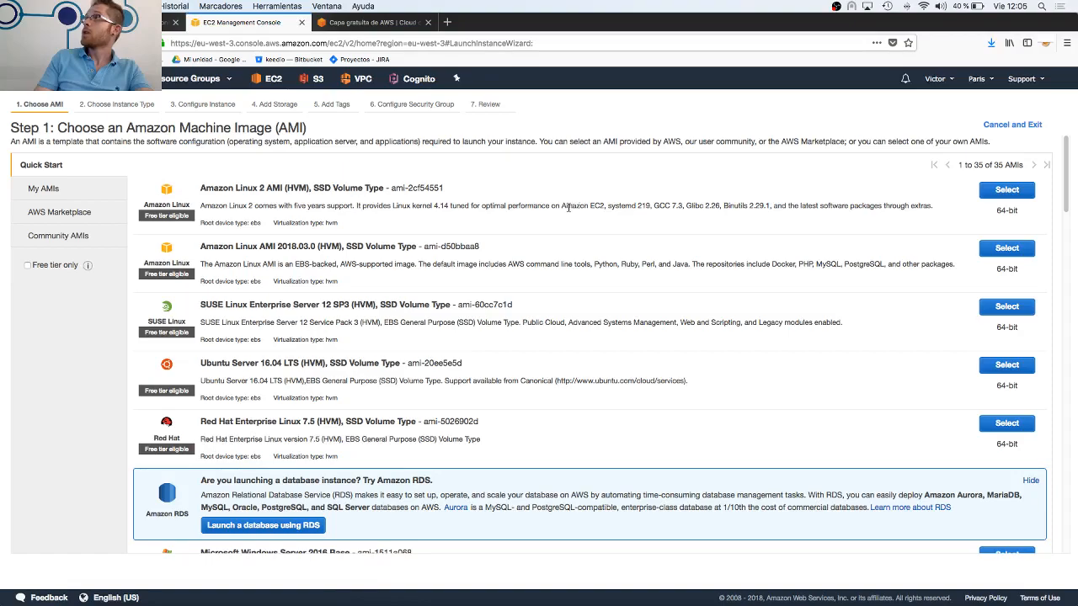
Highlight the kernel 4.14 and package details in the Amazon Linux 2 description, along with its Free tier eligible label
{"action": "left_click_drag", "start_coordinate": [411, 206], "coordinate": [461, 210]}
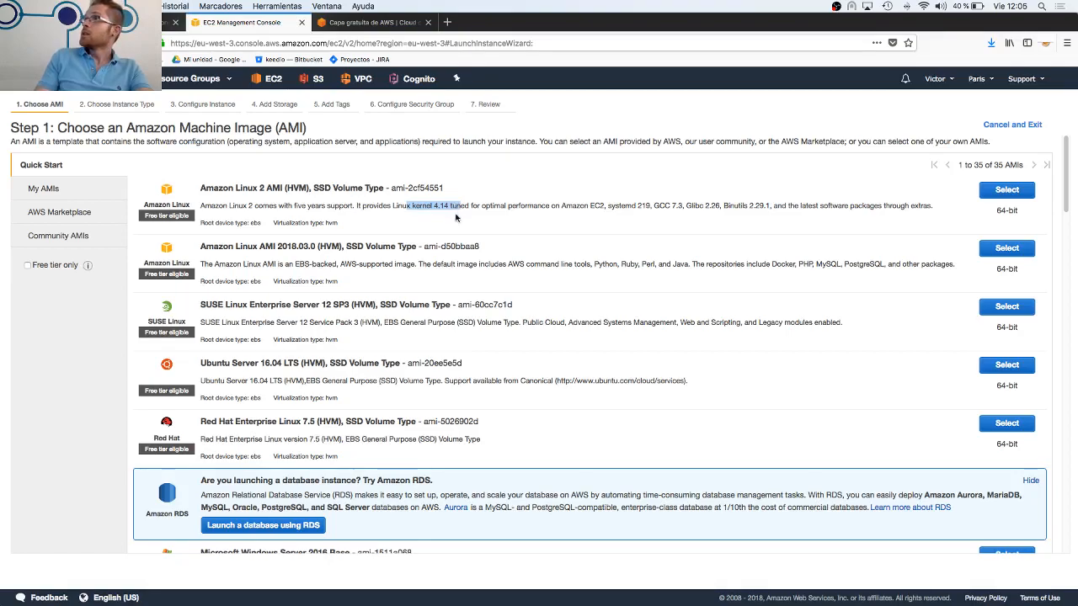
{"action": "left_click", "coordinate": [530, 200]}
{"action": "left_click_drag", "start_coordinate": [563, 202], "coordinate": [899, 229]}
{"action": "left_click", "coordinate": [732, 232]}
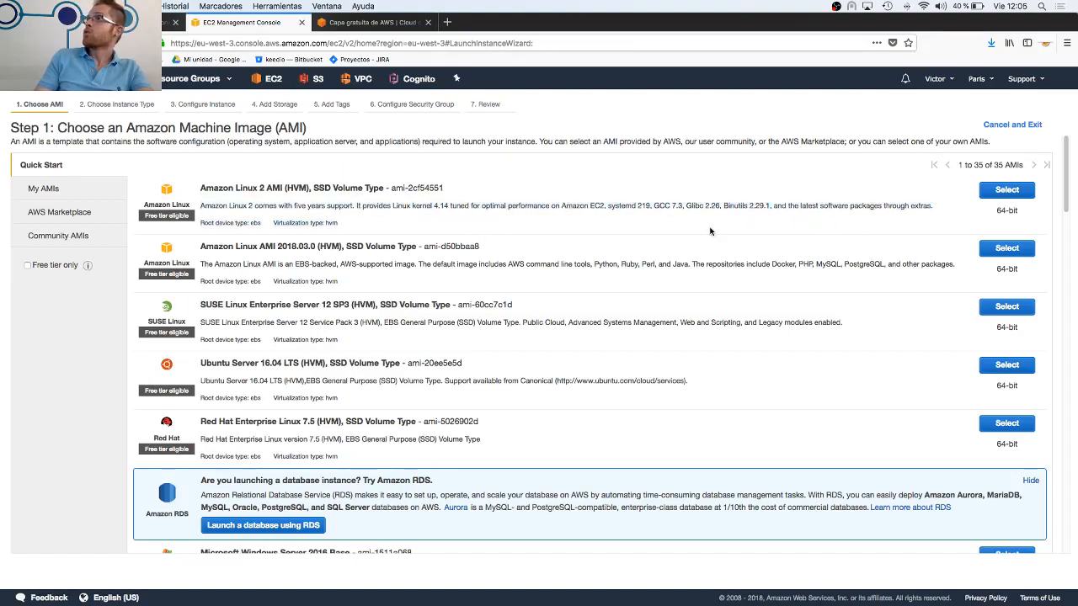
{"action": "left_click_drag", "start_coordinate": [150, 215], "coordinate": [201, 217]}
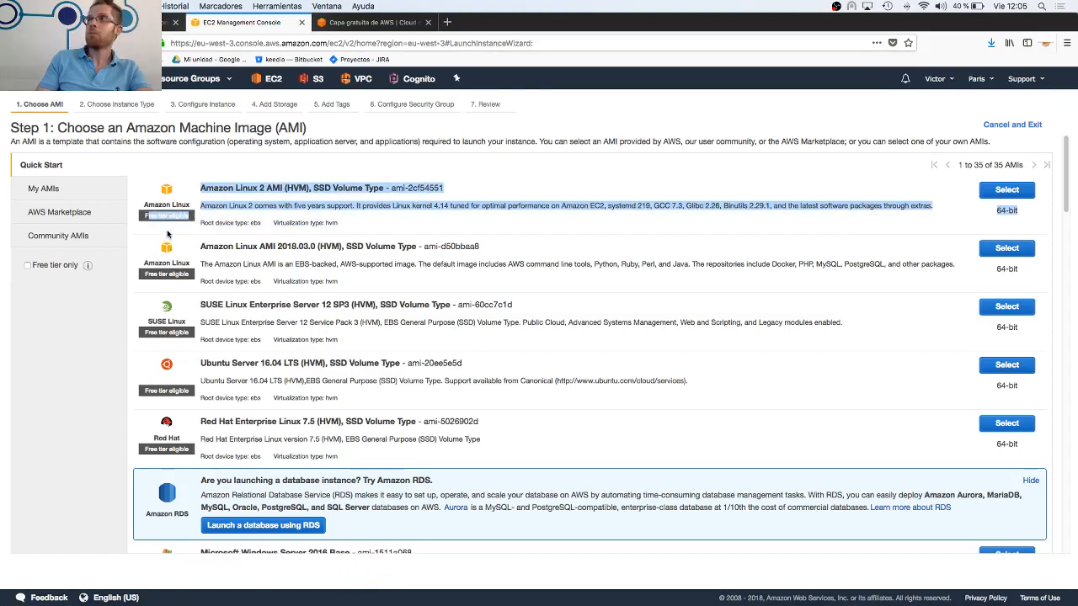
{"action": "left_click", "coordinate": [166, 233]}
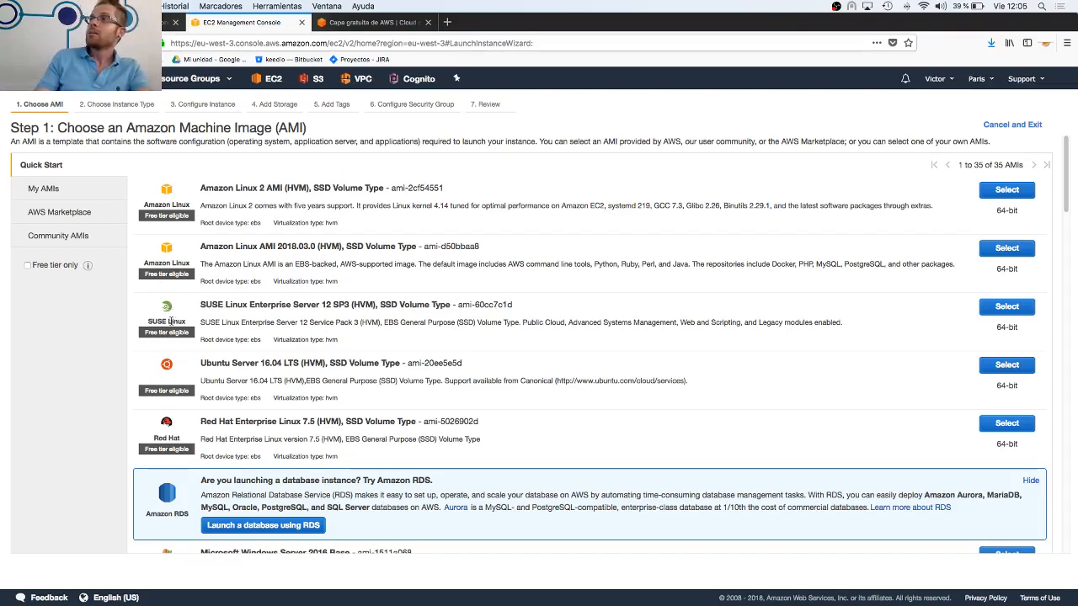
Choose Amazon Linux 2 AMI (HVM), SSD Volume Type as the machine image for the new instance
{"action": "scroll", "coordinate": [172, 295], "scroll_direction": "down", "scroll_amount": 10}
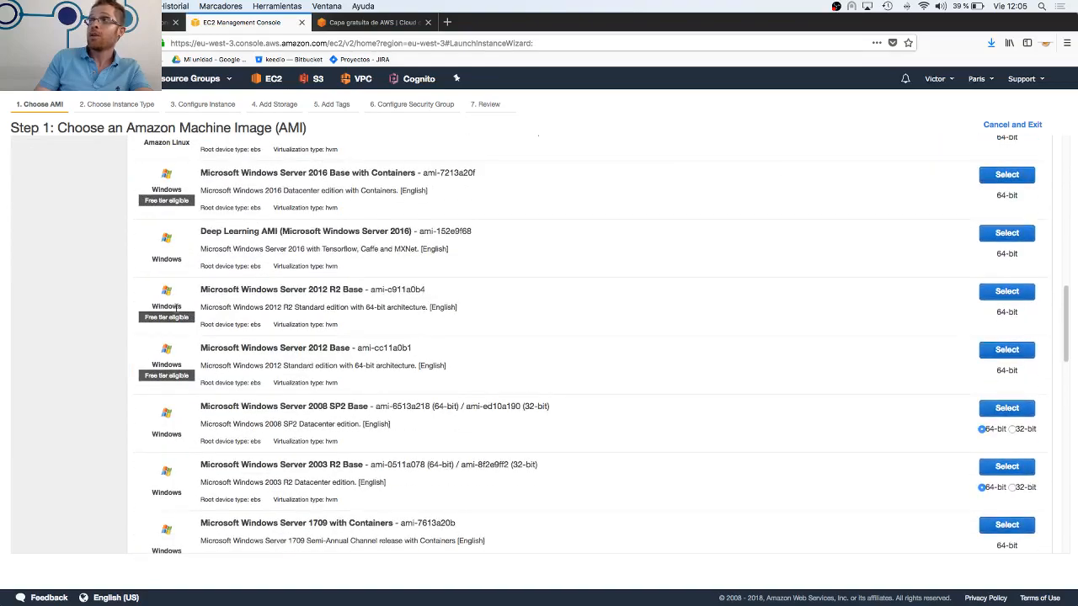
{"action": "scroll", "coordinate": [168, 427], "scroll_direction": "down", "scroll_amount": 1}
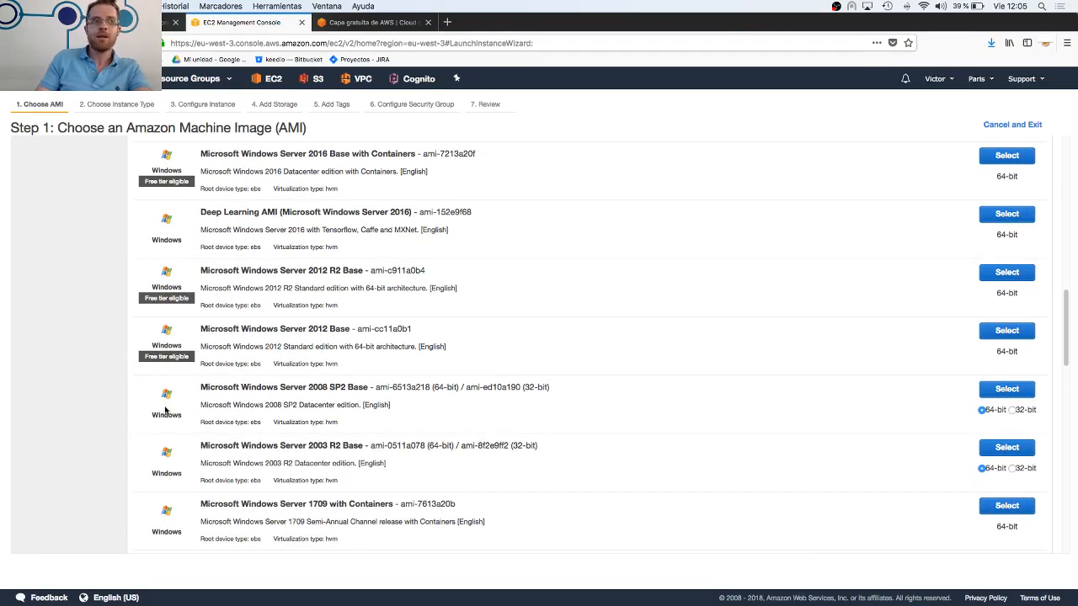
{"action": "scroll", "coordinate": [166, 410], "scroll_direction": "up", "scroll_amount": 10}
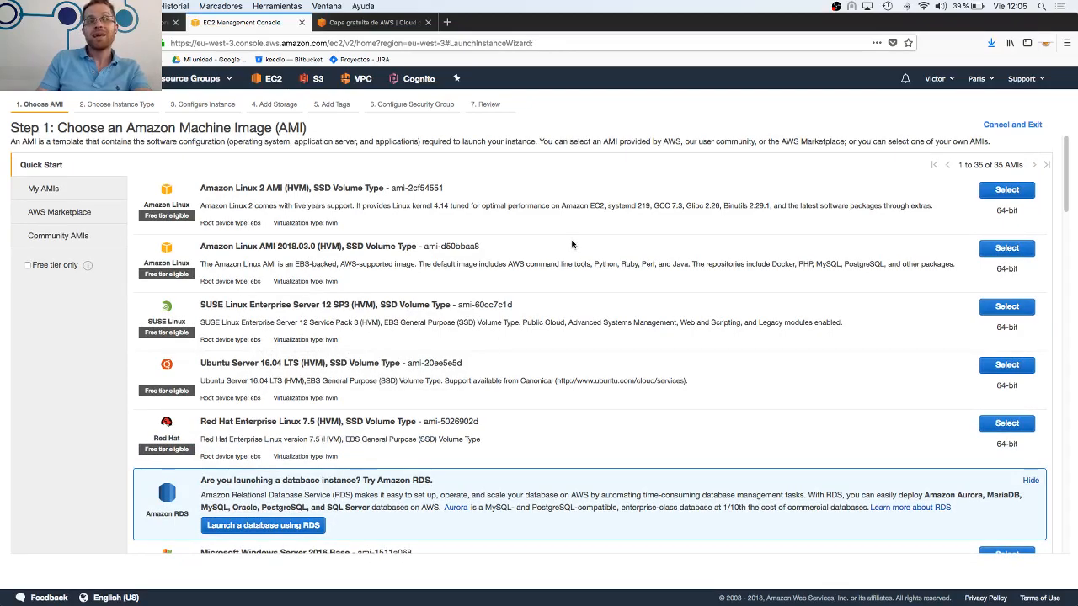
{"action": "scroll", "coordinate": [451, 316], "scroll_direction": "down", "scroll_amount": 10}
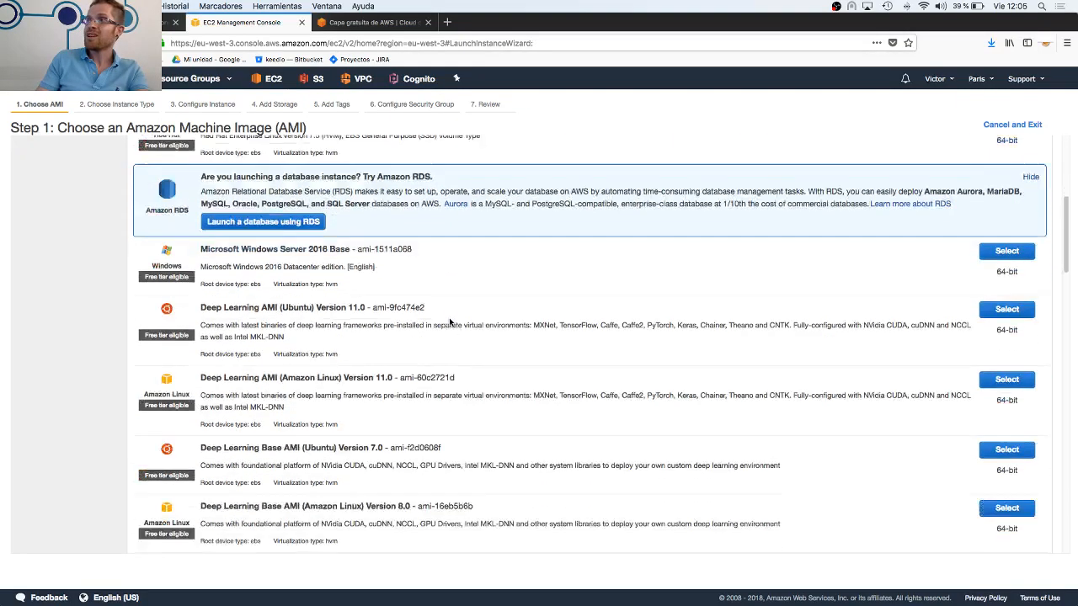
{"action": "scroll", "coordinate": [449, 322], "scroll_direction": "up", "scroll_amount": 1}
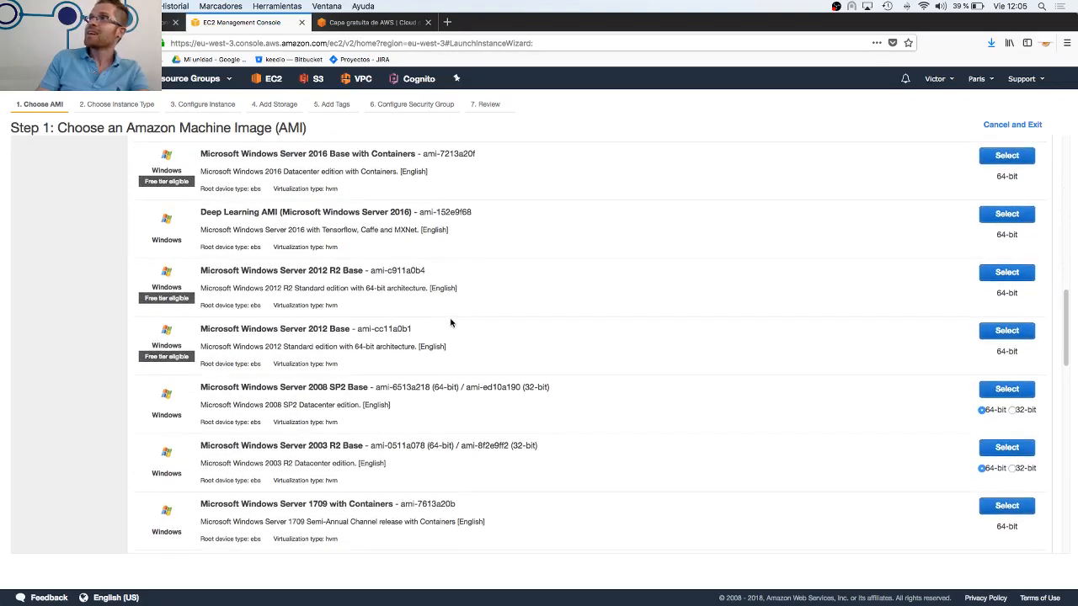
{"action": "scroll", "coordinate": [450, 322], "scroll_direction": "up", "scroll_amount": 12}
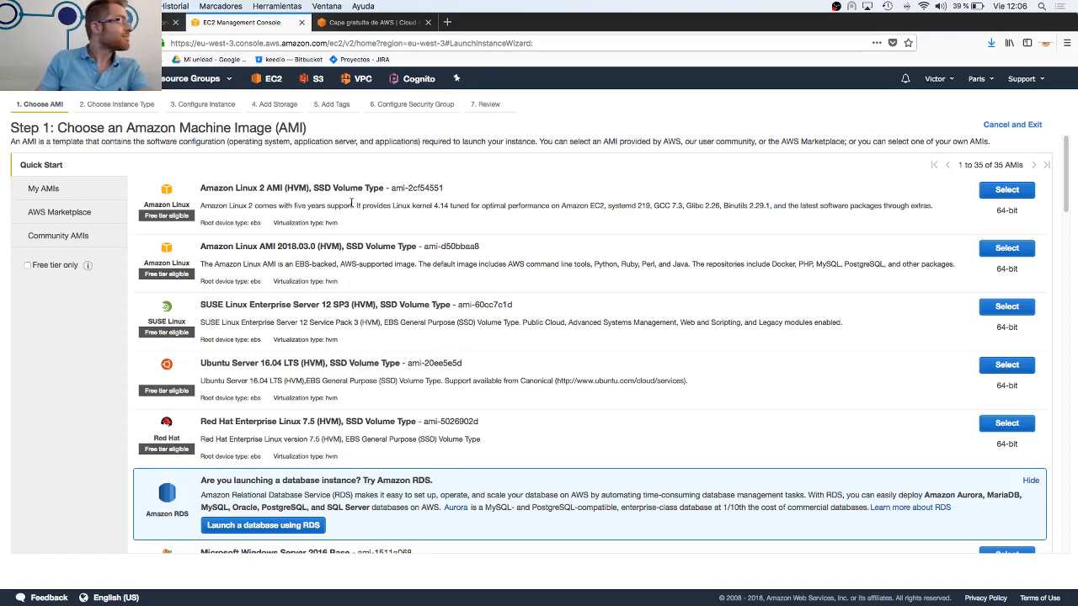
{"action": "left_click", "coordinate": [1010, 191]}
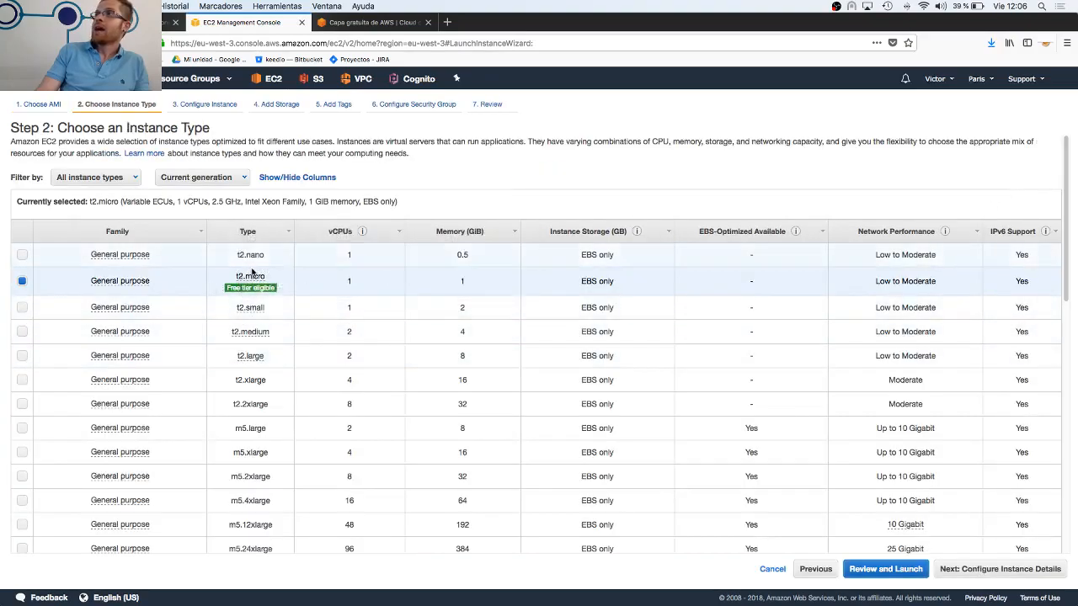
Examine the instance type table, from the free-tier eligible t2.micro through the compute-, memory- and storage-optimized families
{"action": "mouse_move", "coordinate": [248, 293]}
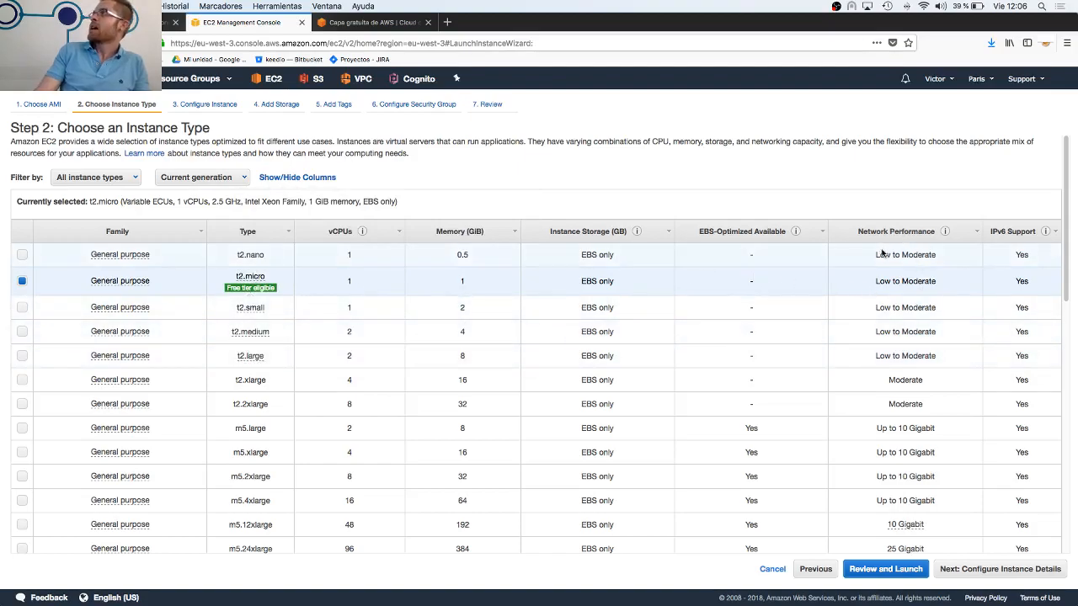
{"action": "scroll", "coordinate": [387, 410], "scroll_direction": "down", "scroll_amount": 10}
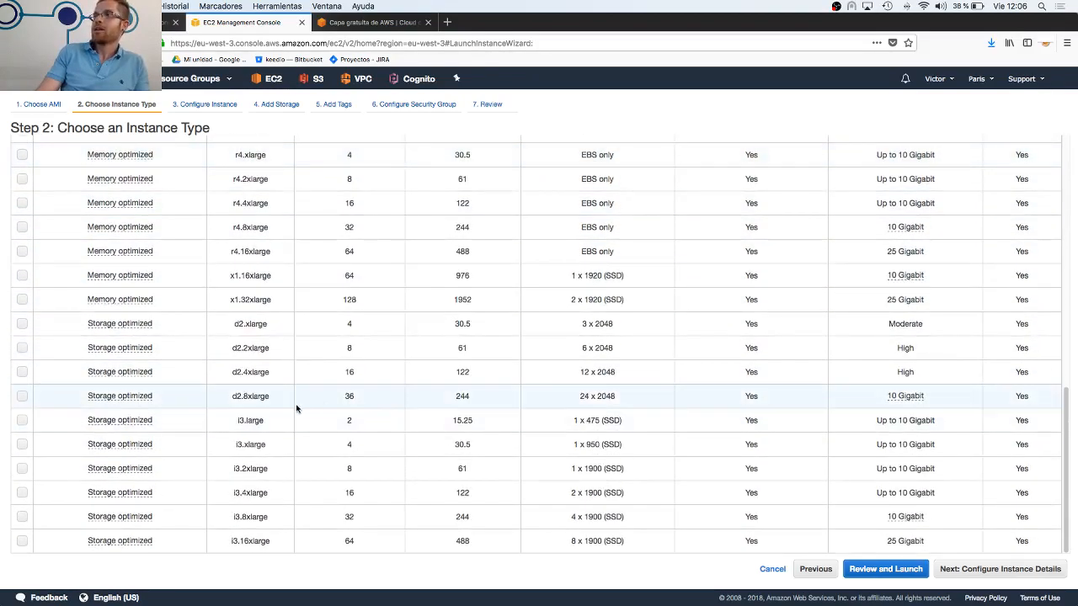
{"action": "scroll", "coordinate": [294, 407], "scroll_direction": "up", "scroll_amount": 8}
{"action": "scroll", "coordinate": [292, 412], "scroll_direction": "up", "scroll_amount": 5}
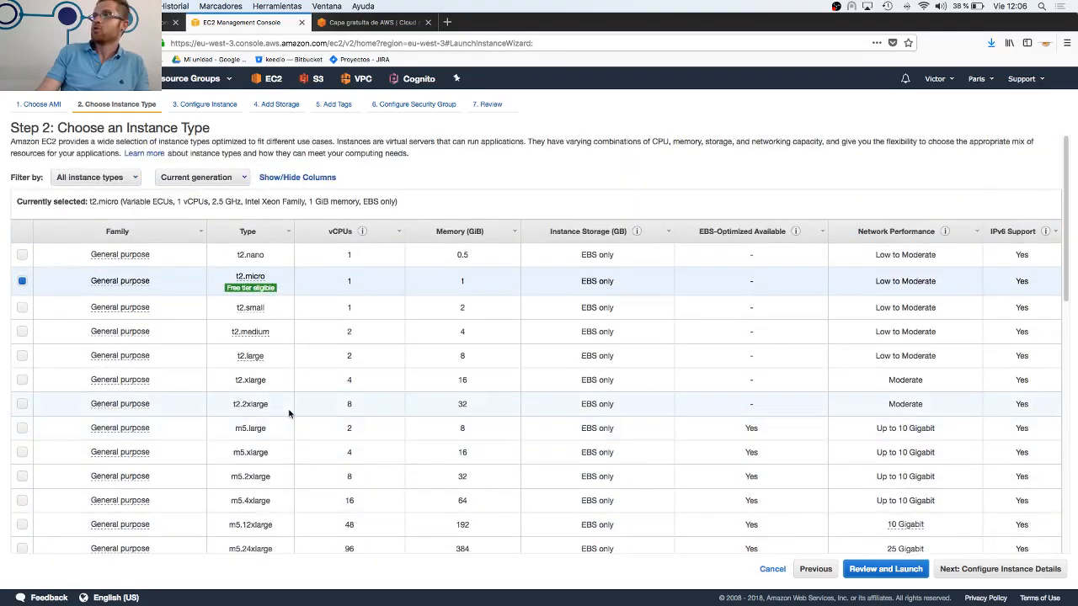
{"action": "scroll", "coordinate": [288, 412], "scroll_direction": "down", "scroll_amount": 3}
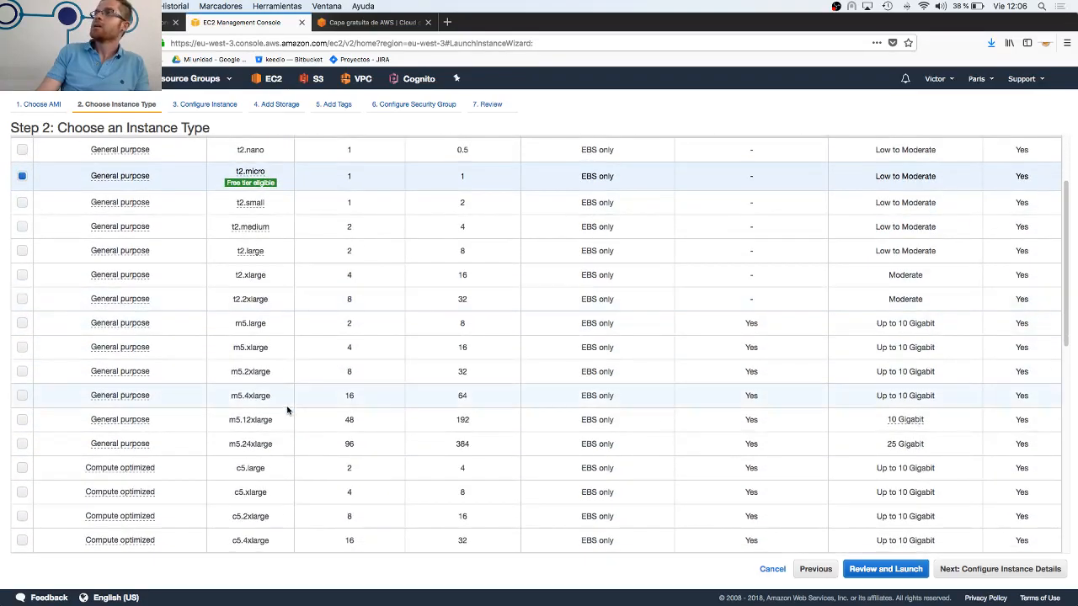
{"action": "scroll", "coordinate": [287, 410], "scroll_direction": "down", "scroll_amount": 2}
{"action": "scroll", "coordinate": [286, 410], "scroll_direction": "up", "scroll_amount": 3}
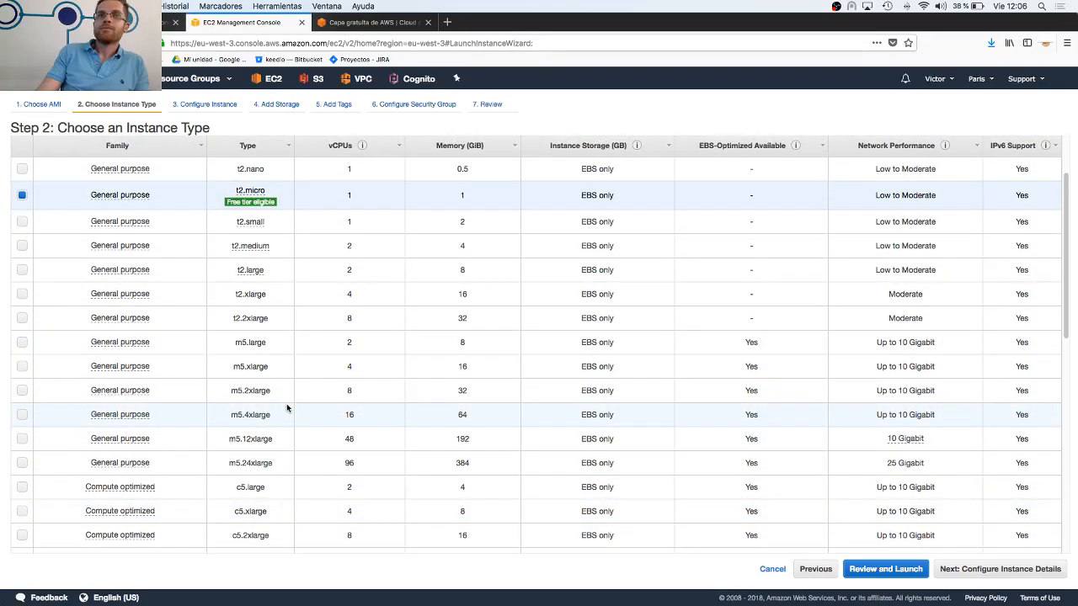
{"action": "scroll", "coordinate": [286, 403], "scroll_direction": "down", "scroll_amount": 12}
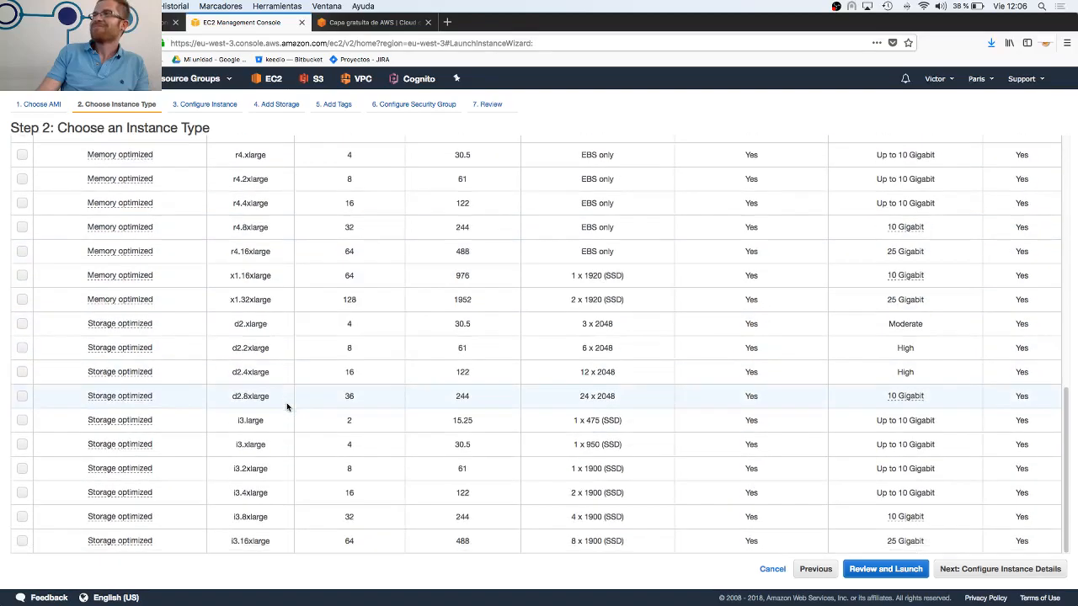
{"action": "scroll", "coordinate": [287, 410], "scroll_direction": "up", "scroll_amount": 15}
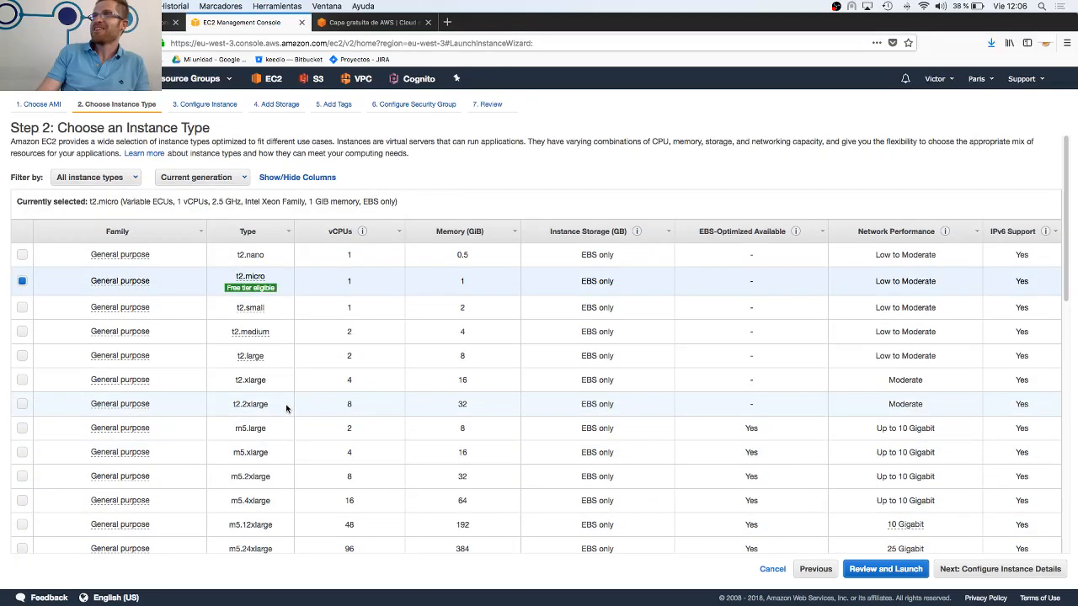
Review the available instance types, keep the free-tier eligible t2.micro and continue to the instance details
{"action": "scroll", "coordinate": [285, 407], "scroll_direction": "down", "scroll_amount": 4}
{"action": "scroll", "coordinate": [284, 406], "scroll_direction": "down", "scroll_amount": 1}
{"action": "scroll", "coordinate": [301, 410], "scroll_direction": "down", "scroll_amount": 10}
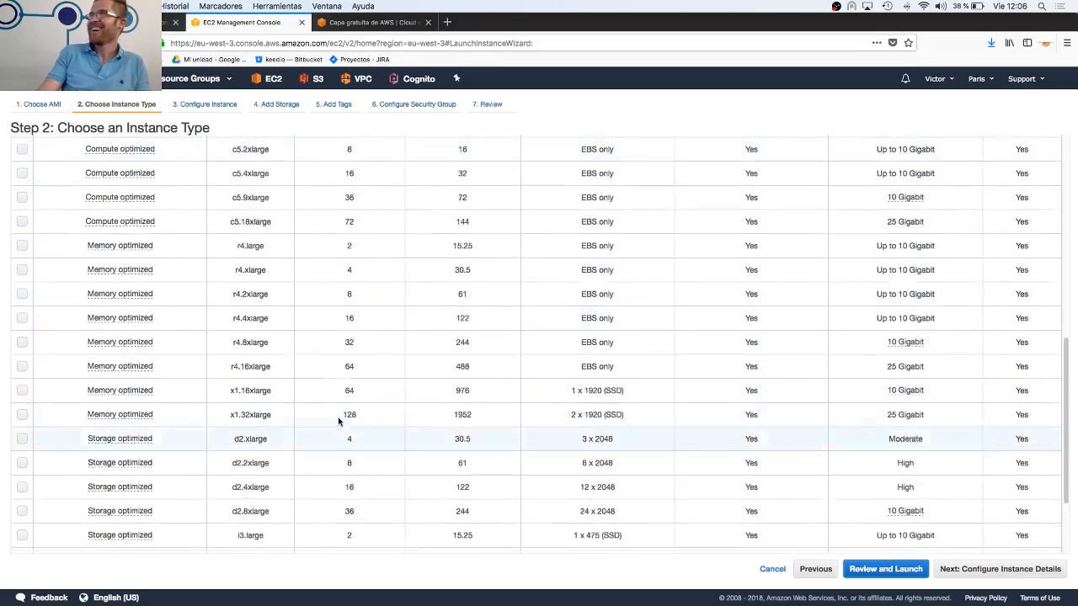
{"action": "scroll", "coordinate": [533, 378], "scroll_direction": "up", "scroll_amount": 15}
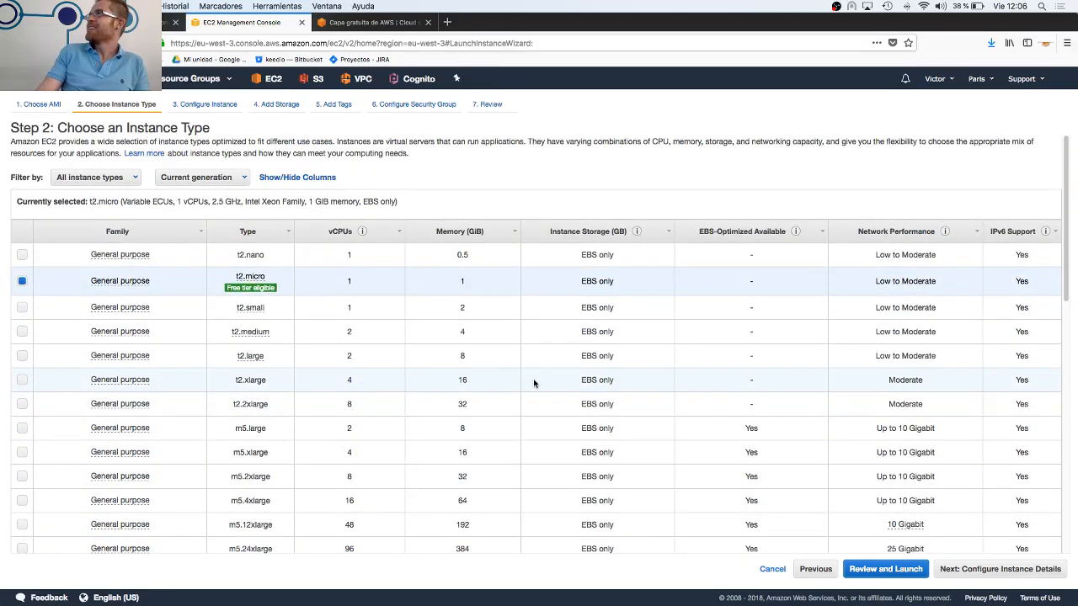
{"action": "scroll", "coordinate": [534, 379], "scroll_direction": "down", "scroll_amount": 10}
{"action": "left_click", "coordinate": [1016, 570]}
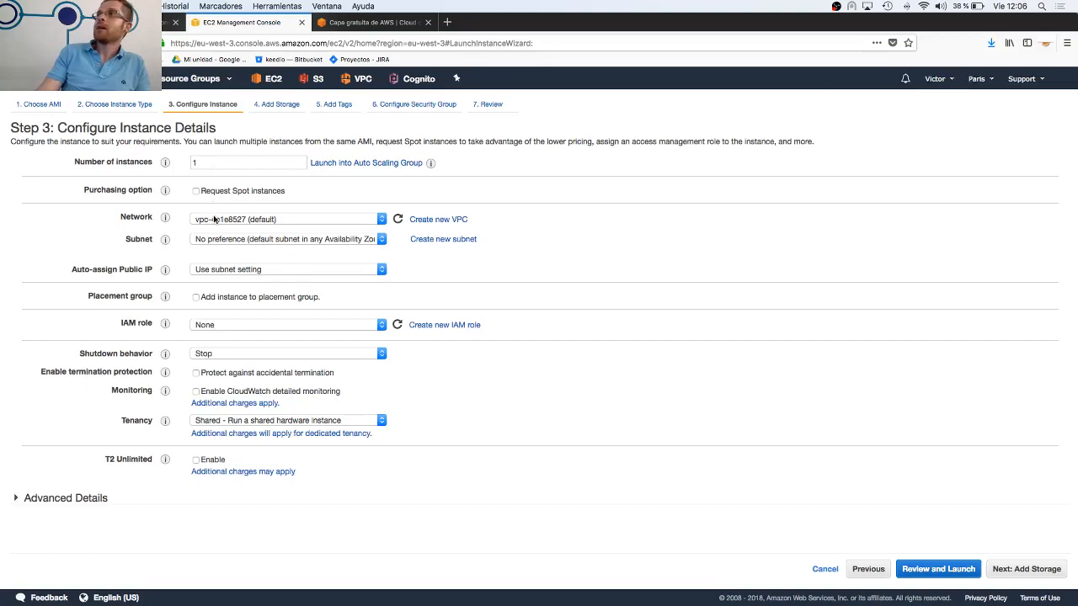
Inspect the Shutdown behavior choices, keep Stop, and expand Advanced Details to reach the User data text field
{"action": "left_click", "coordinate": [223, 356]}
{"action": "left_click", "coordinate": [525, 376]}
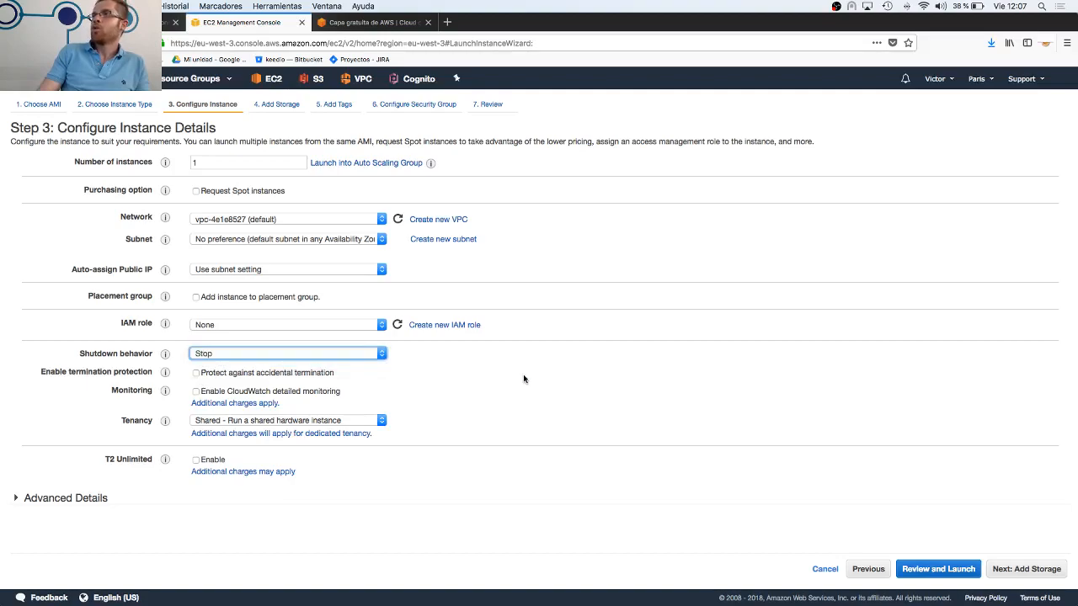
{"action": "left_click", "coordinate": [84, 501]}
{"action": "scroll", "coordinate": [219, 480], "scroll_direction": "down", "scroll_amount": 1}
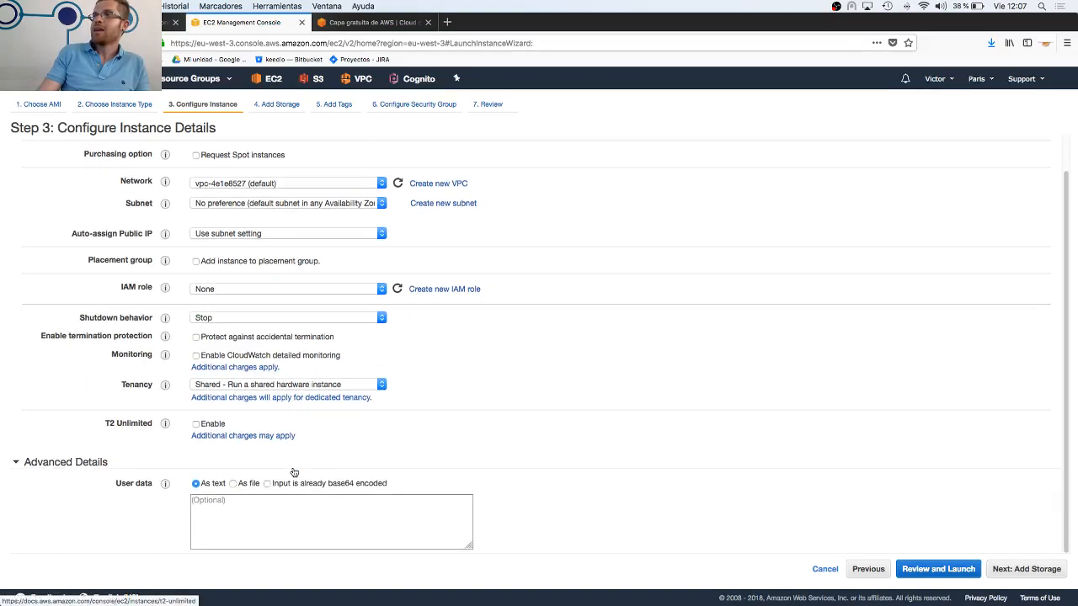
{"action": "left_click", "coordinate": [219, 502]}
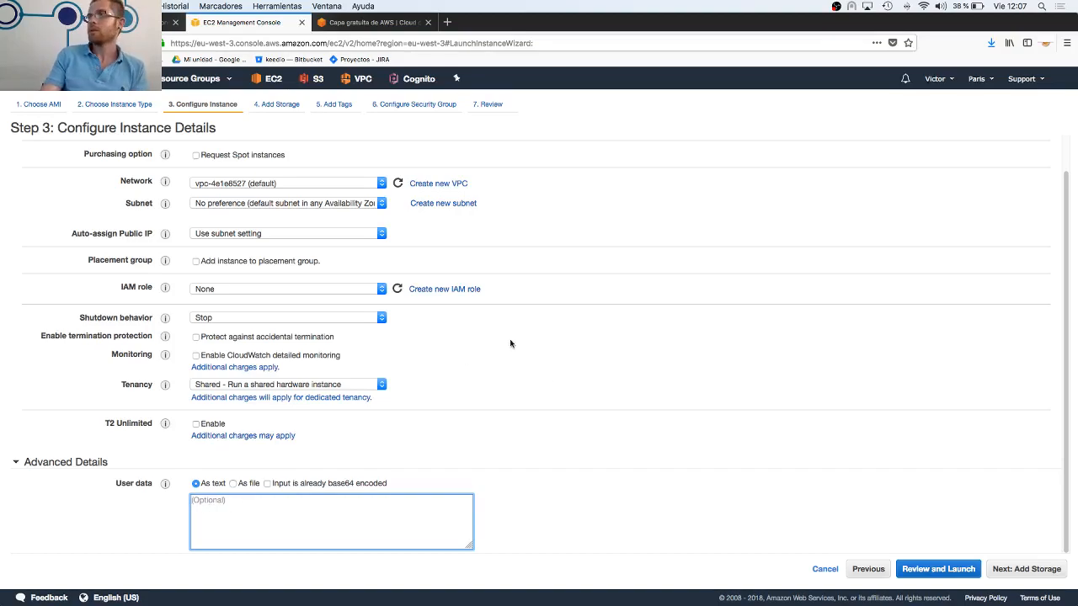
Continue to the storage settings and inspect the root volume's type options, keeping General Purpose SSD (GP2)
{"action": "left_click", "coordinate": [1042, 571]}
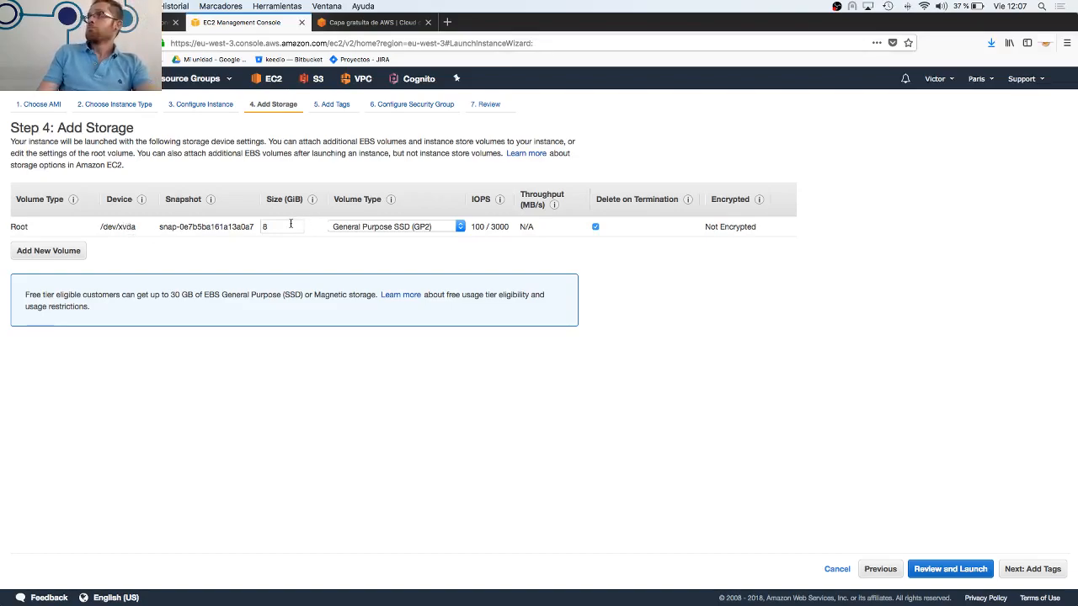
{"action": "left_click", "coordinate": [434, 227]}
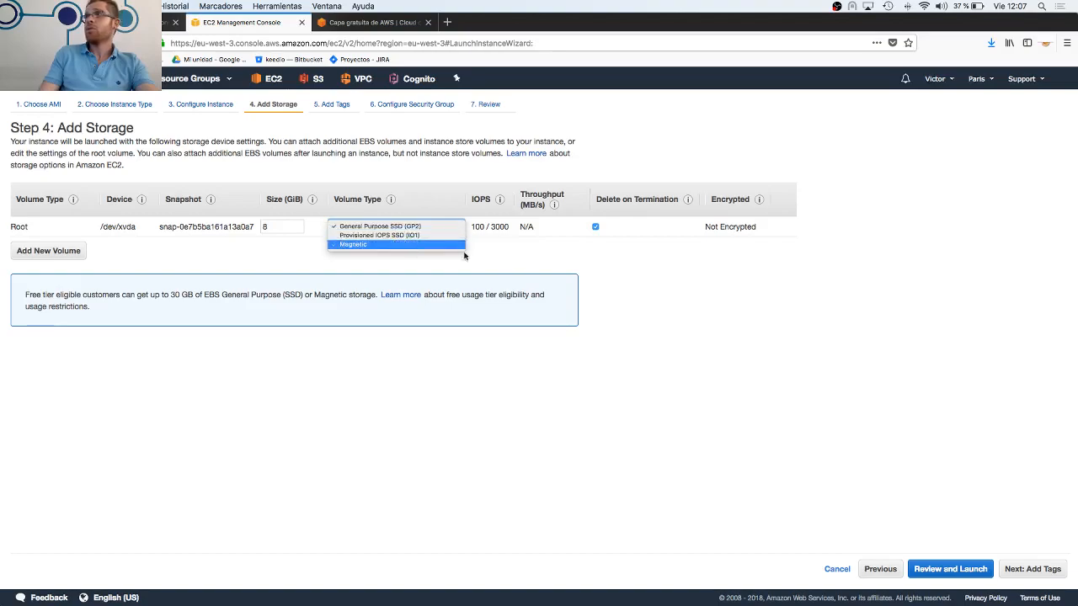
{"action": "left_click", "coordinate": [532, 261]}
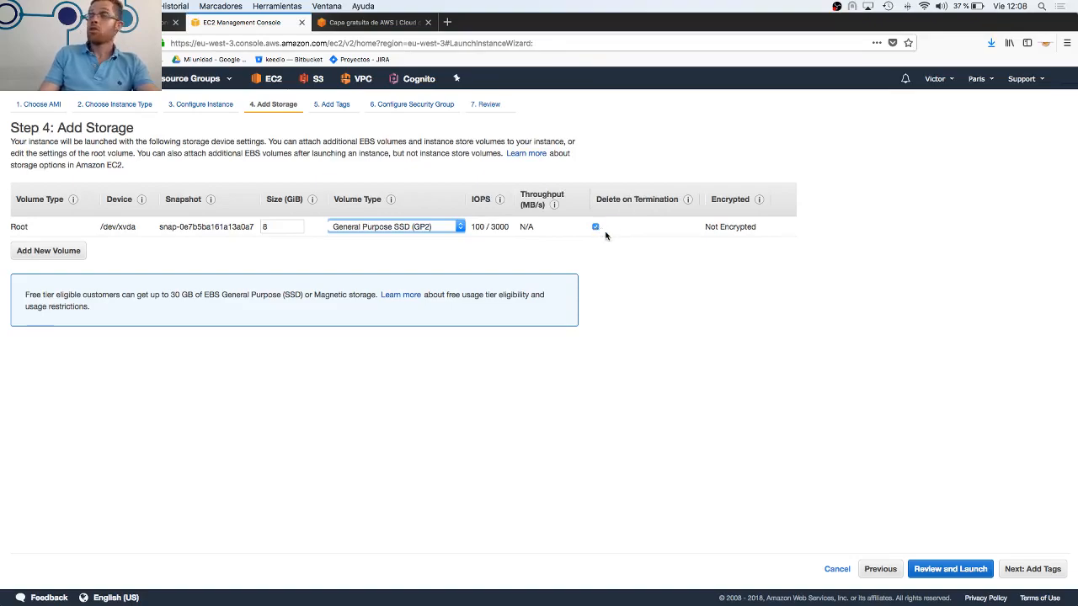
Leave the instance without tags, assign the existing dmz-web security group and continue to the launch review
{"action": "left_click", "coordinate": [1017, 570]}
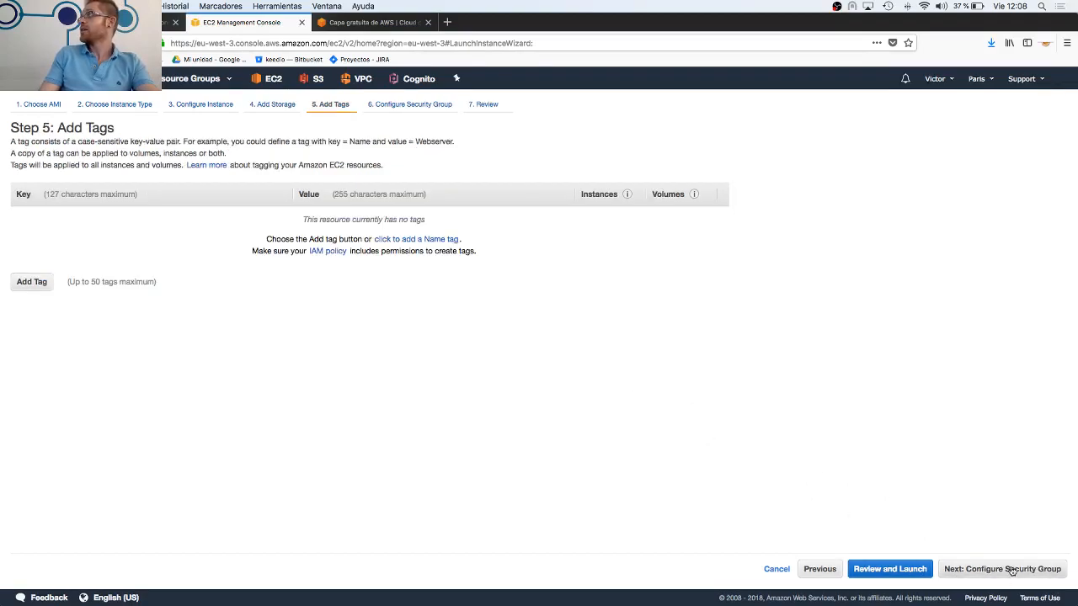
{"action": "left_click", "coordinate": [1011, 572]}
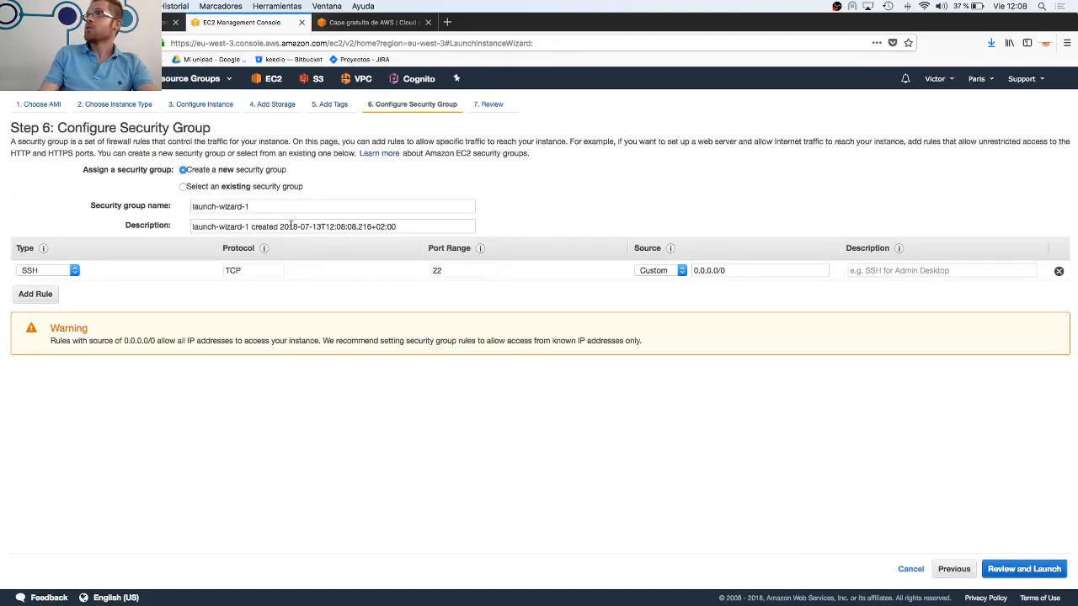
{"action": "left_click", "coordinate": [184, 187]}
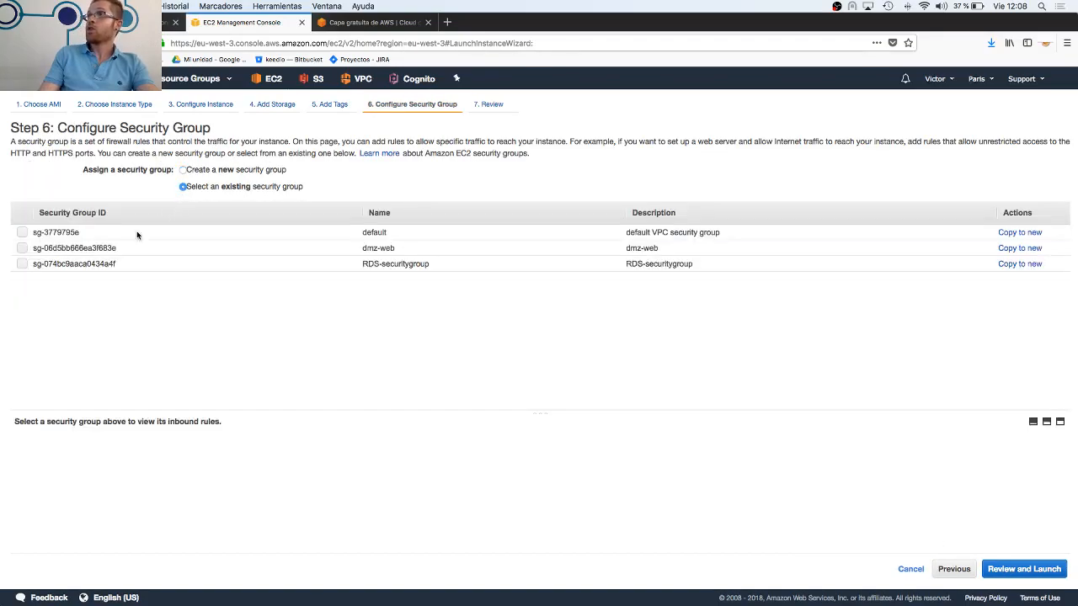
{"action": "left_click", "coordinate": [22, 249]}
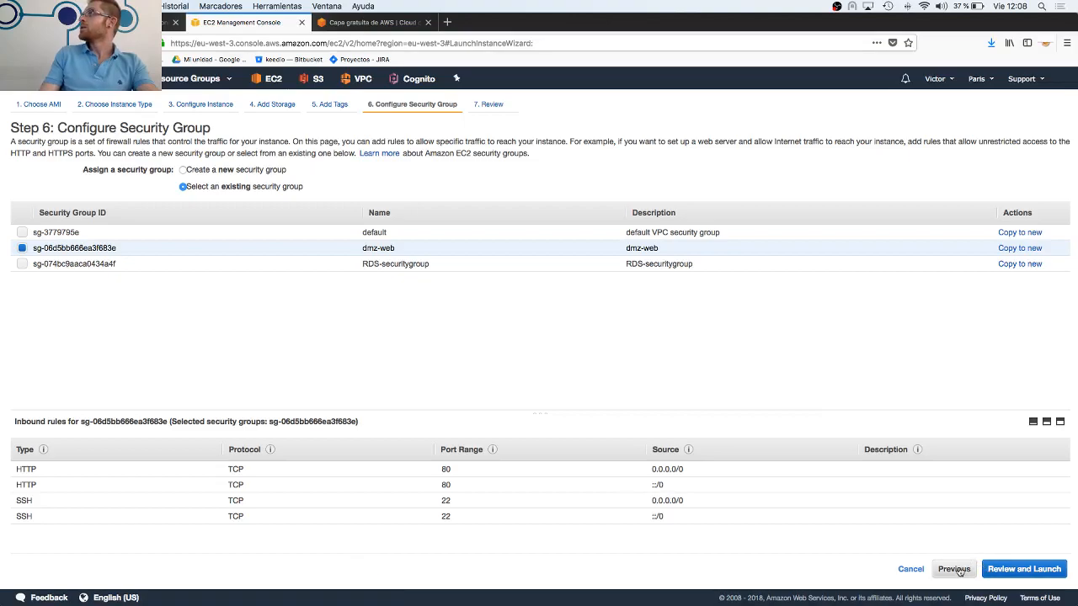
{"action": "left_click", "coordinate": [1010, 570]}
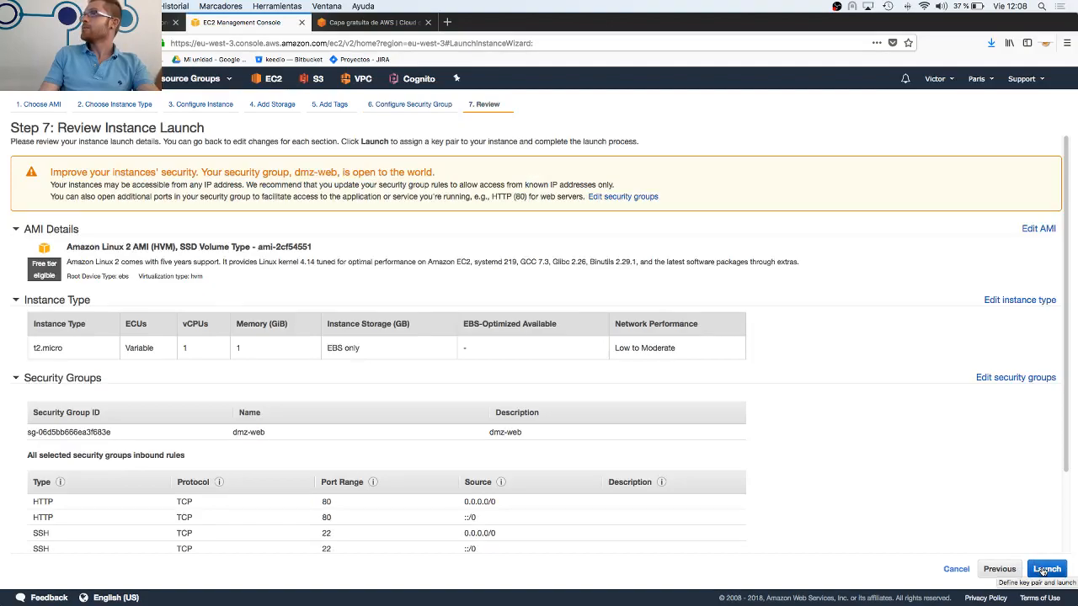
Proceed to the key pair selection and inspect its options, keeping Choose an existing key pair
{"action": "left_click", "coordinate": [1044, 570]}
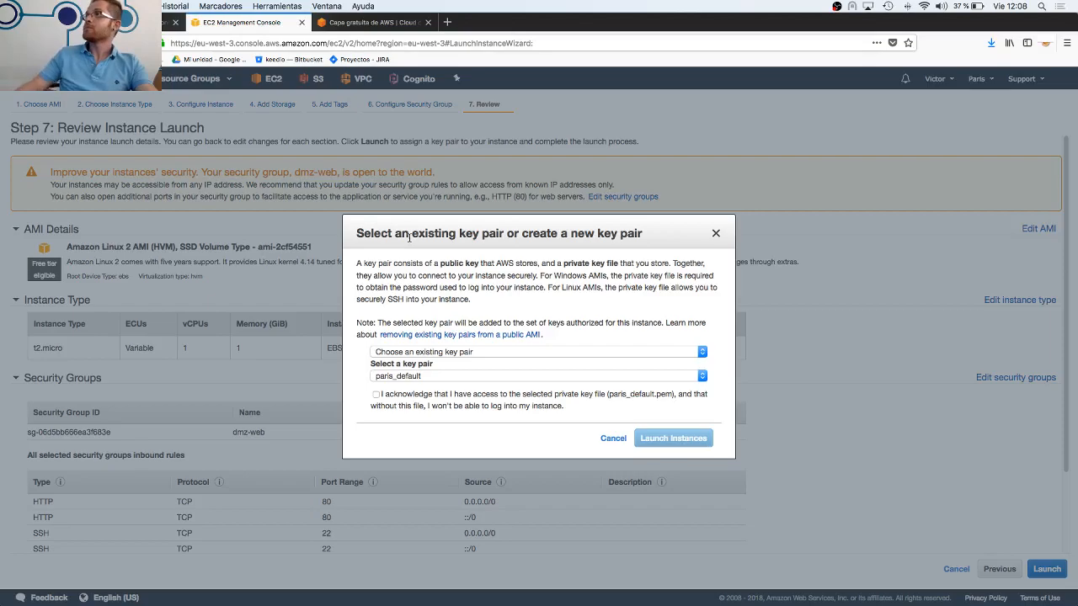
{"action": "left_click", "coordinate": [468, 353]}
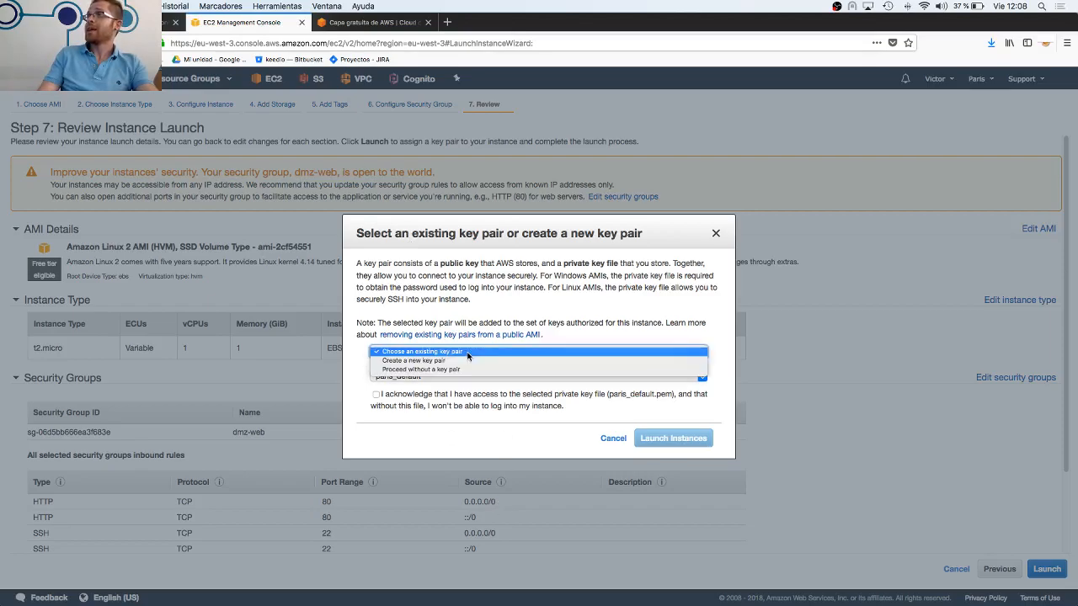
{"action": "left_click", "coordinate": [468, 352]}
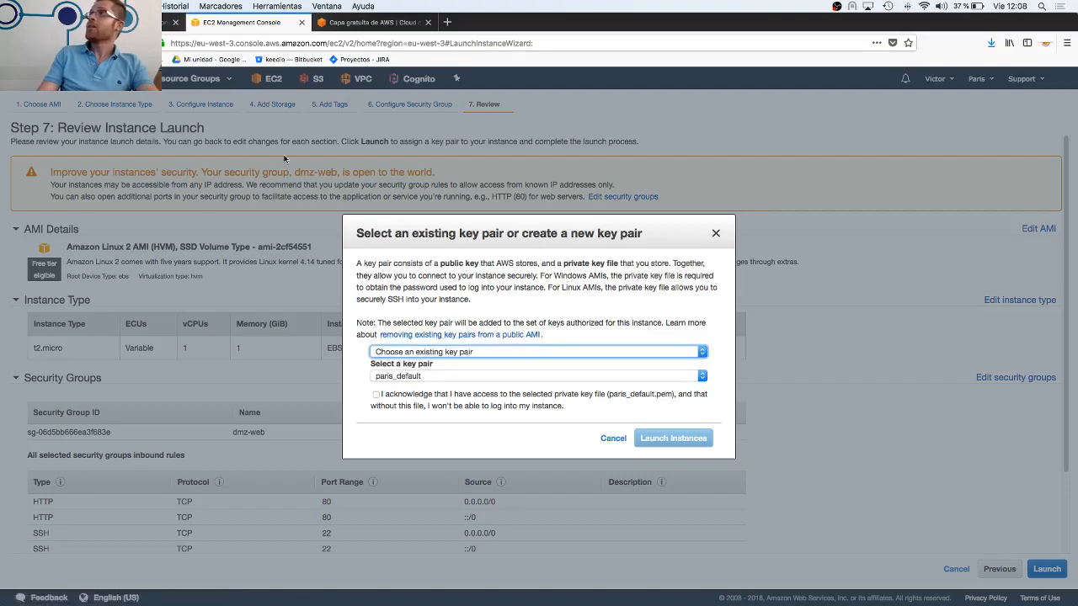
{"action": "left_click", "coordinate": [536, 318]}
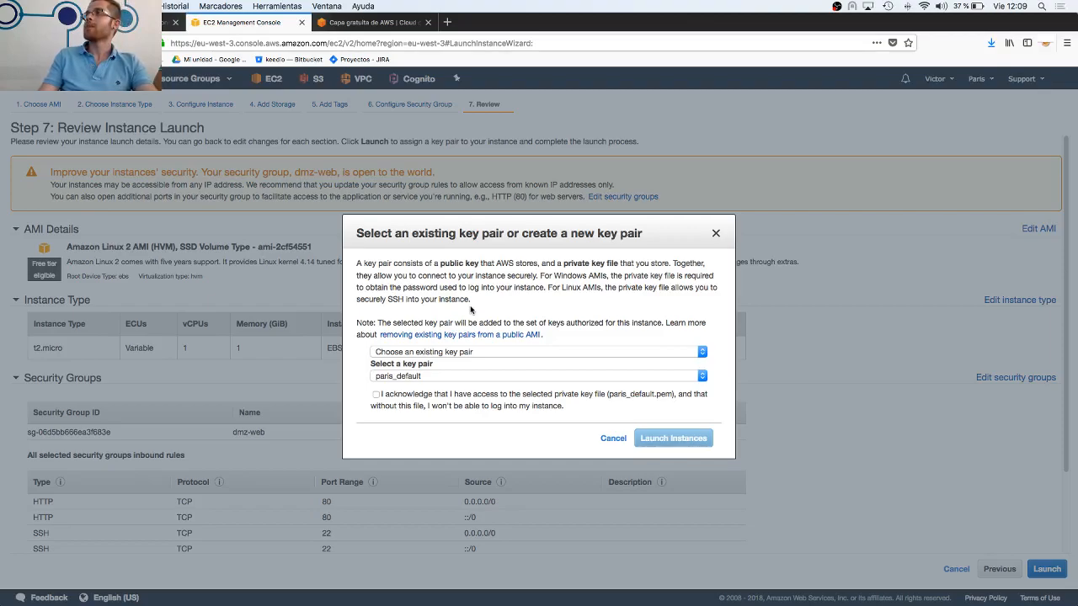
Choose Create a new key pair, highlight the advice on storing the private key securely, and cancel the instance launch
{"action": "left_click", "coordinate": [452, 355]}
{"action": "left_click", "coordinate": [452, 360]}
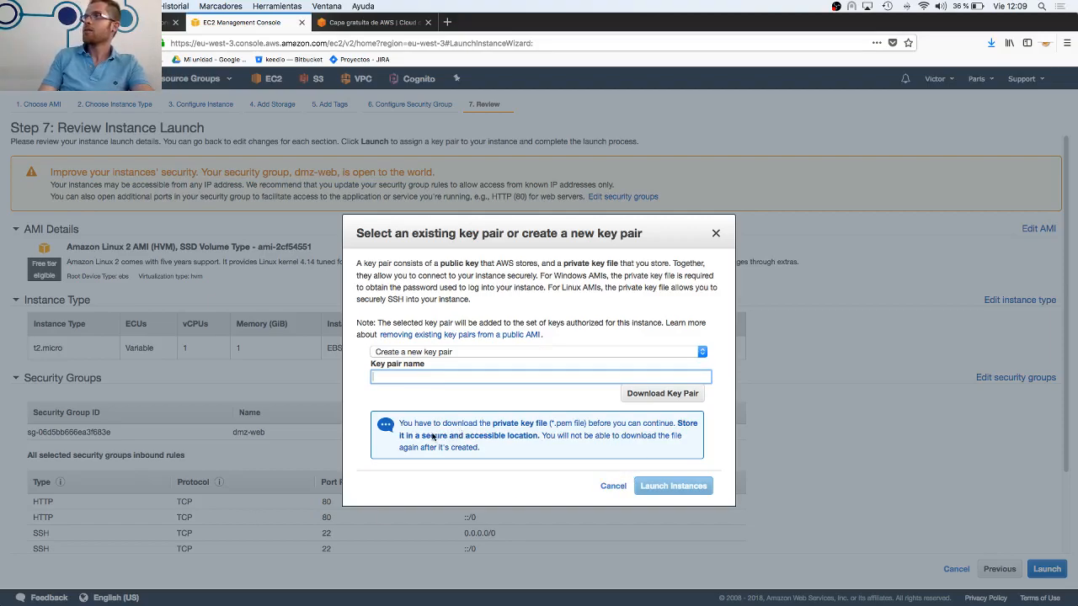
{"action": "left_click_drag", "start_coordinate": [414, 438], "coordinate": [527, 456]}
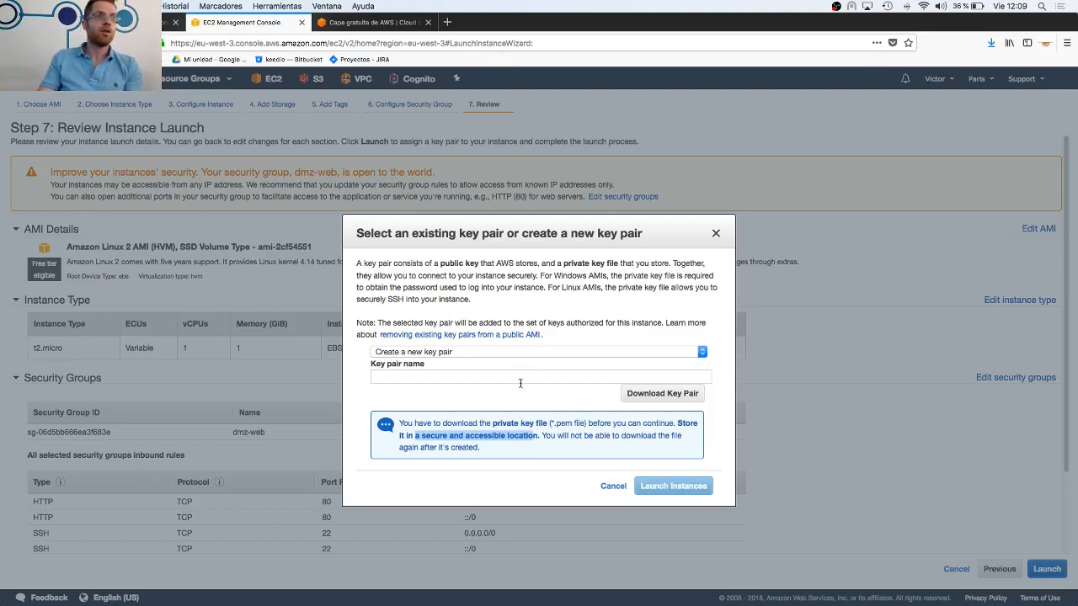
{"action": "left_click", "coordinate": [618, 488]}
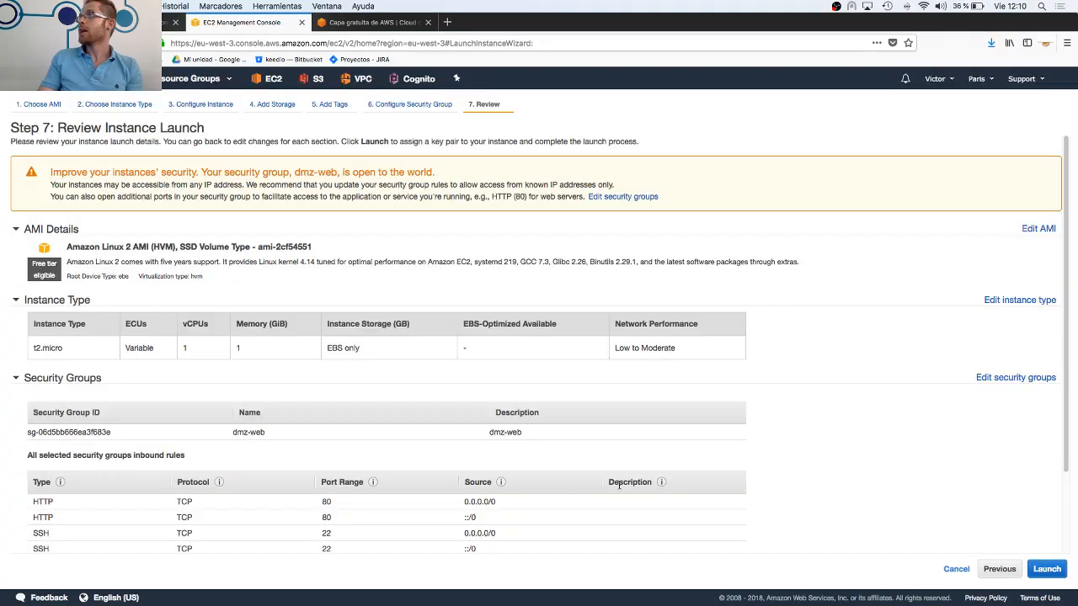
{"action": "left_click", "coordinate": [960, 569]}
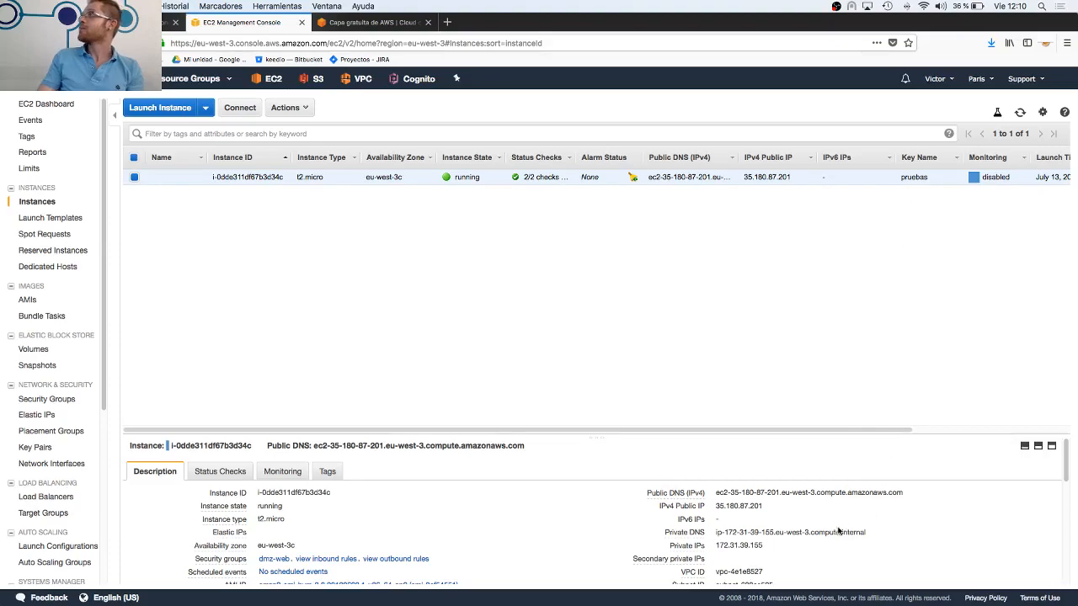
Examine the running instance's public IP and its table columns through to launch time and security group
{"action": "mouse_move", "coordinate": [740, 507]}
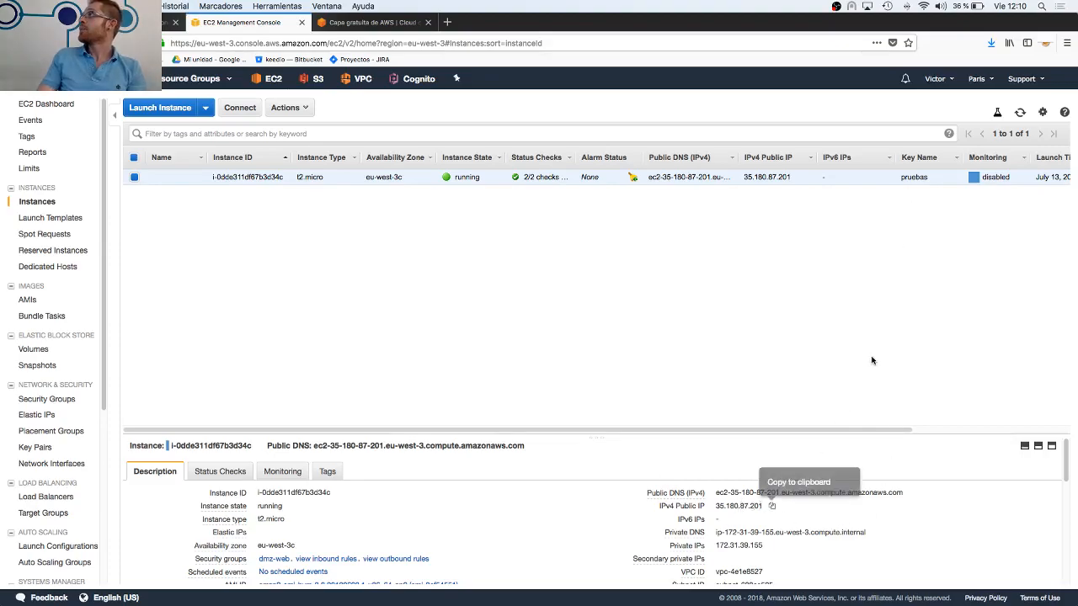
{"action": "left_click_drag", "start_coordinate": [513, 431], "coordinate": [767, 439]}
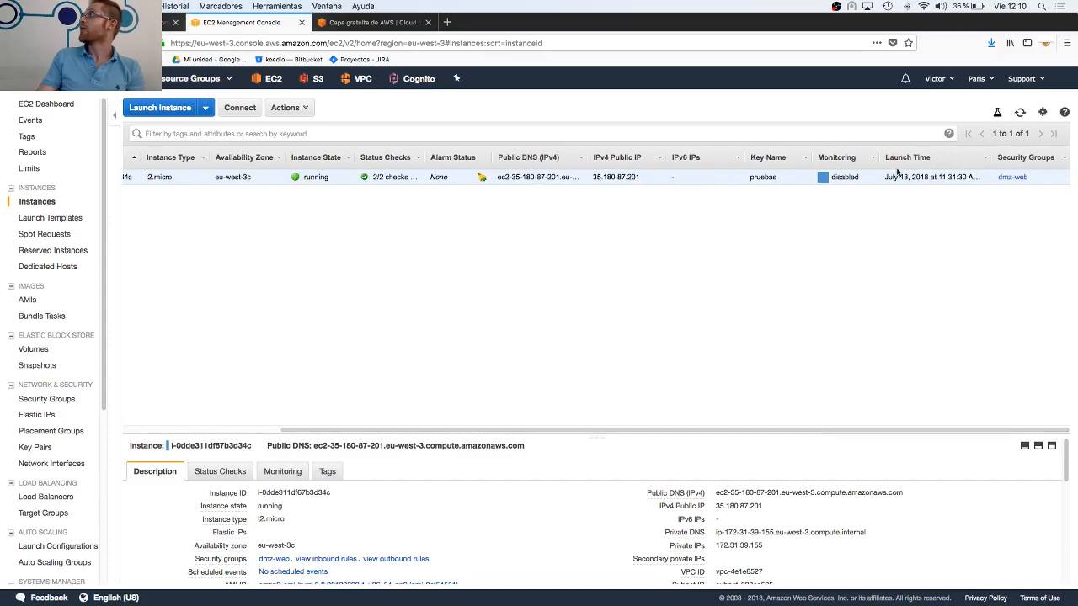
{"action": "left_click_drag", "start_coordinate": [697, 431], "coordinate": [380, 435]}
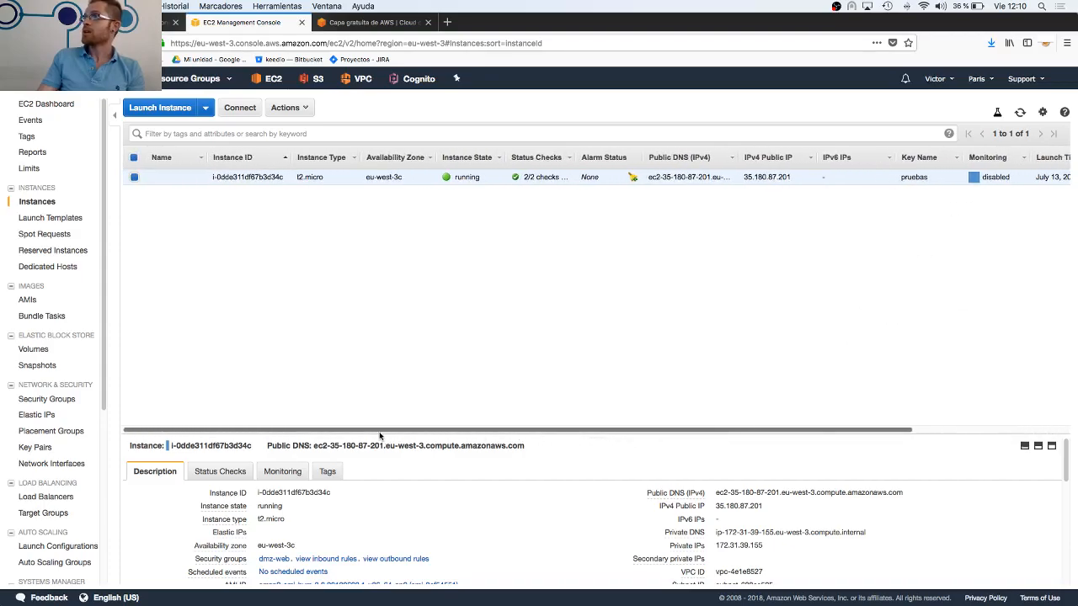
Terminate the running t2.micro instance, highlighting the warning about root EBS volume deletion before confirming
{"action": "right_click", "coordinate": [137, 179]}
{"action": "mouse_move", "coordinate": [180, 228]}
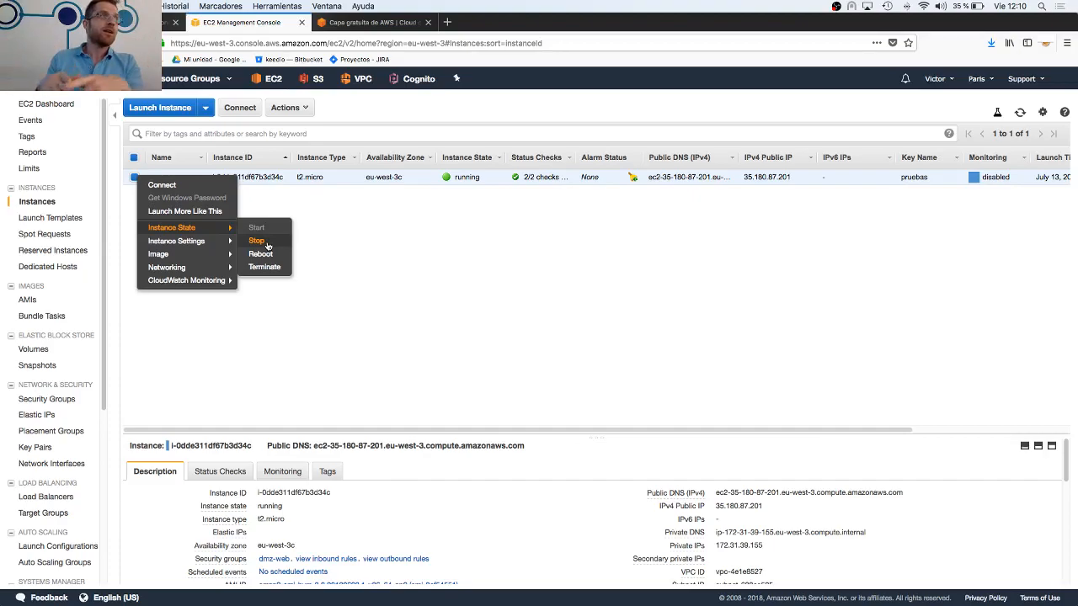
{"action": "mouse_move", "coordinate": [216, 266]}
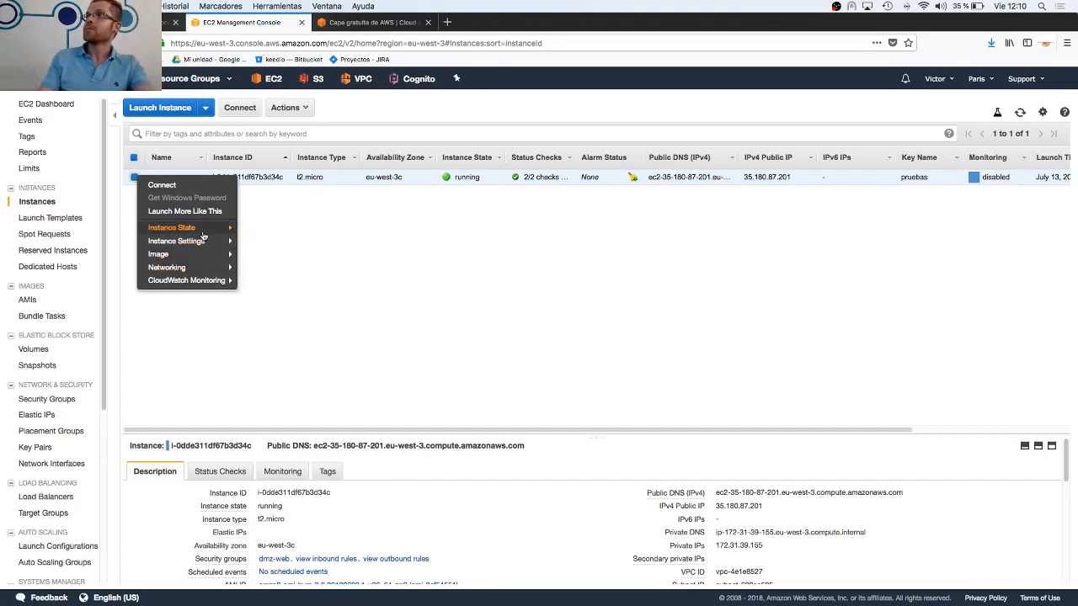
{"action": "mouse_move", "coordinate": [223, 231]}
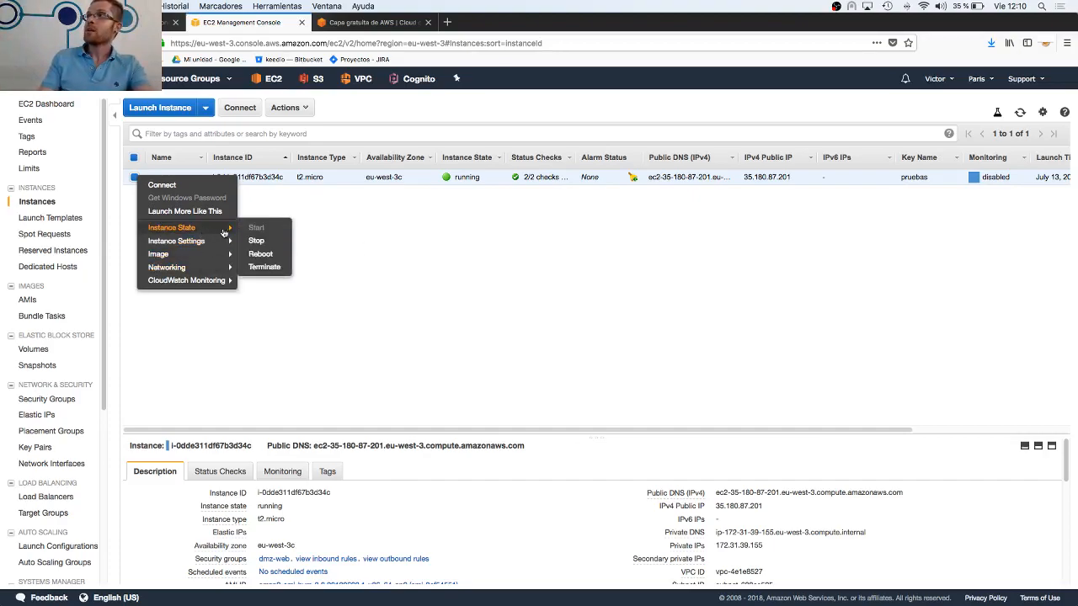
{"action": "left_click", "coordinate": [264, 267]}
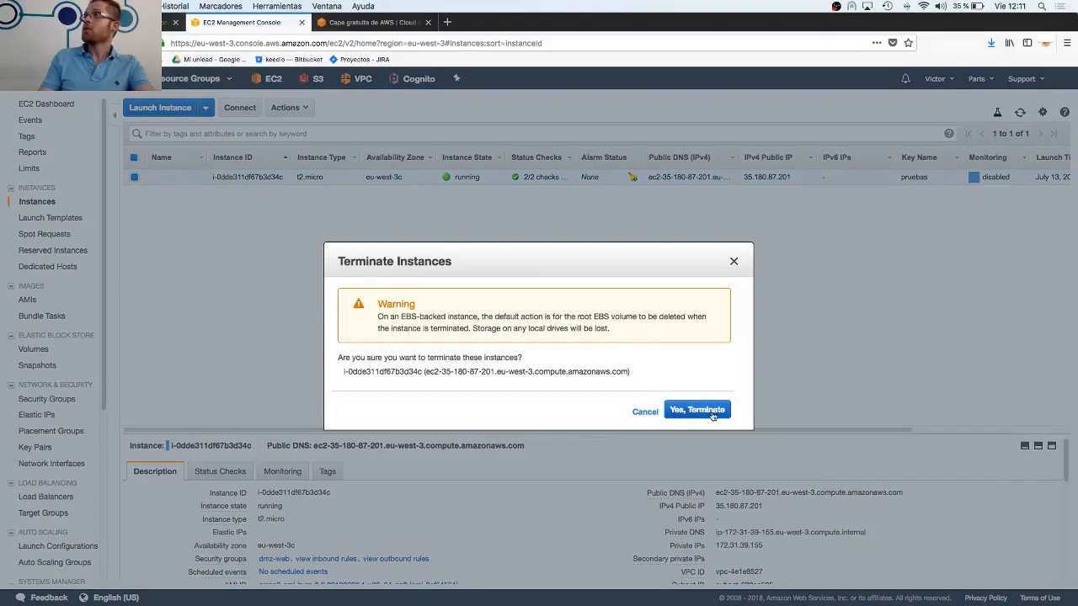
{"action": "left_click_drag", "start_coordinate": [570, 319], "coordinate": [686, 329]}
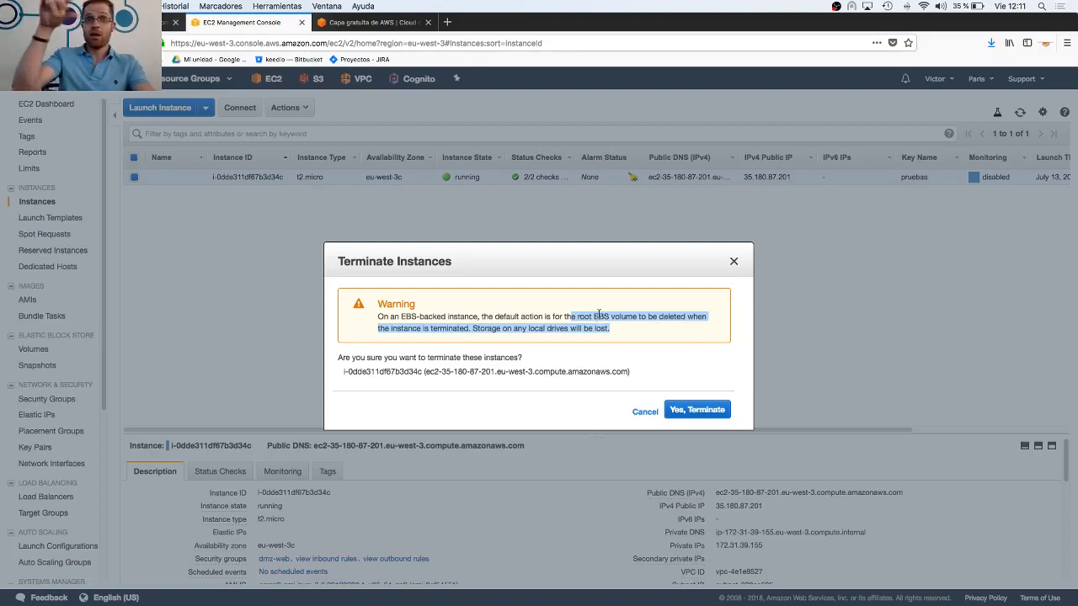
{"action": "left_click", "coordinate": [706, 415]}
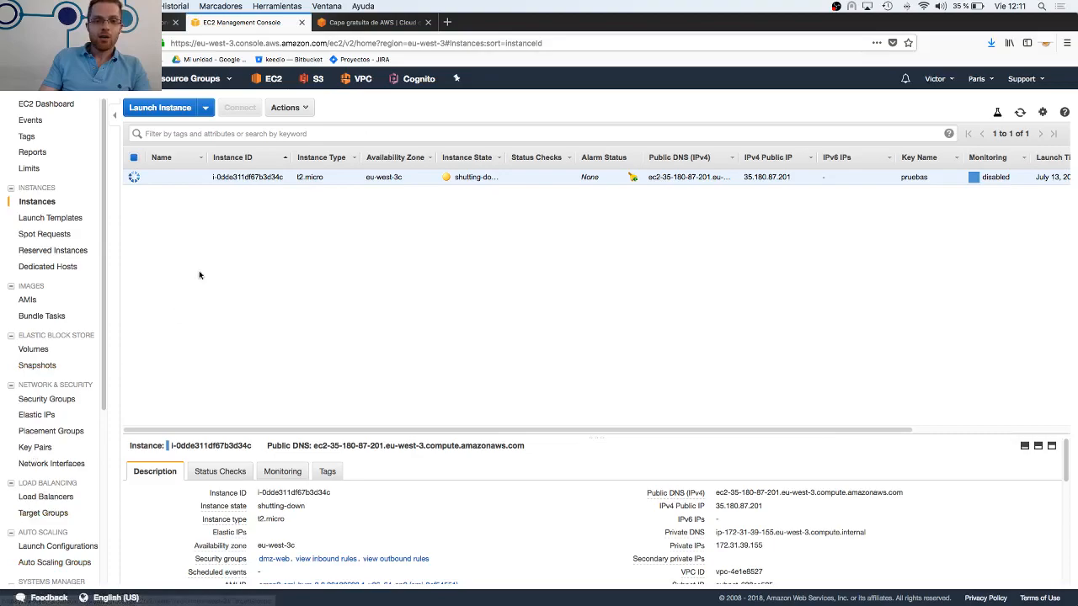
Switch to the Google Slides deck and present it from slide 20, advancing past reserved and spot instances to the proposed exercises
{"action": "key", "text": "ctrl+shift+Tab"}
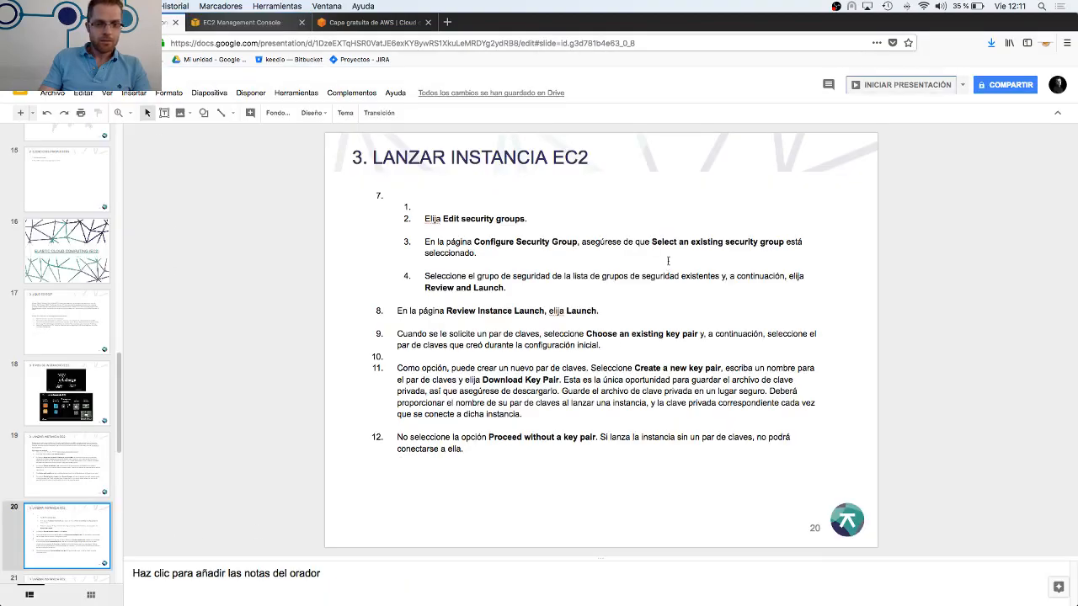
{"action": "left_click", "coordinate": [900, 84]}
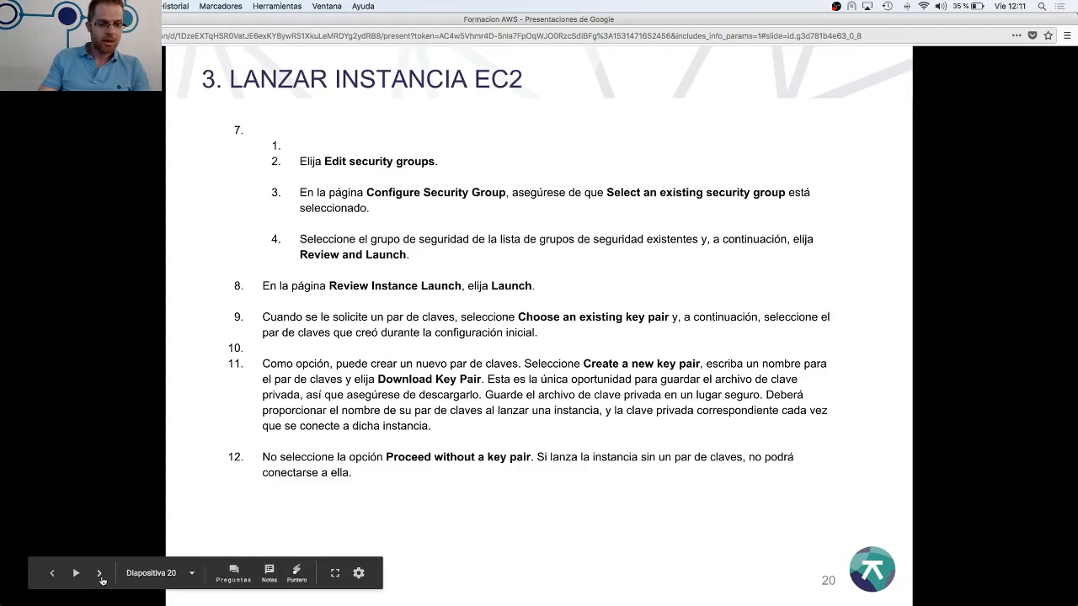
{"action": "left_click", "coordinate": [100, 576]}
{"action": "left_click", "coordinate": [101, 575]}
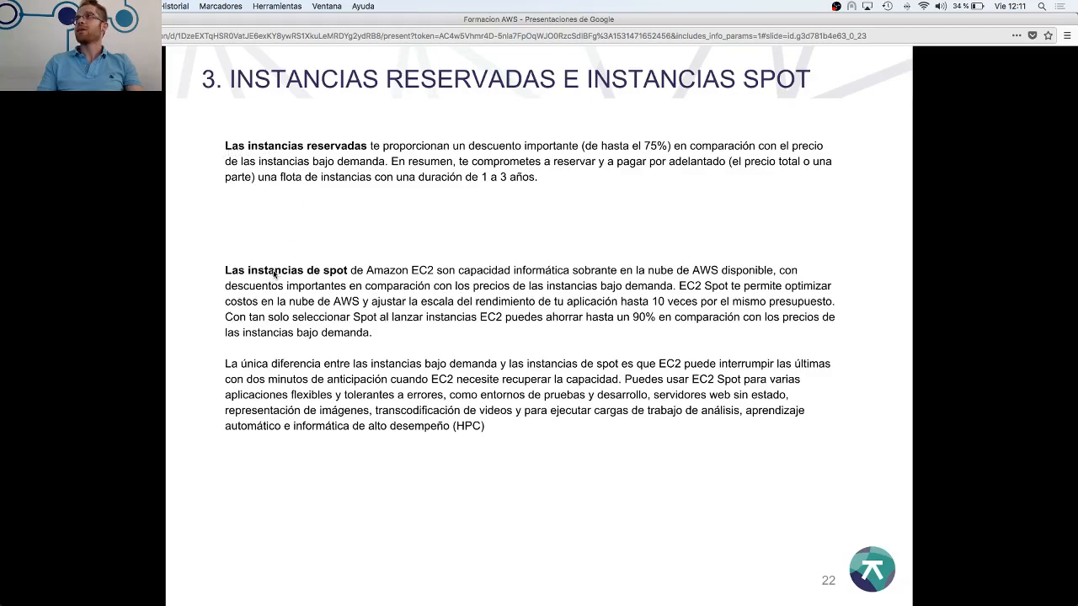
{"action": "left_click", "coordinate": [331, 274]}
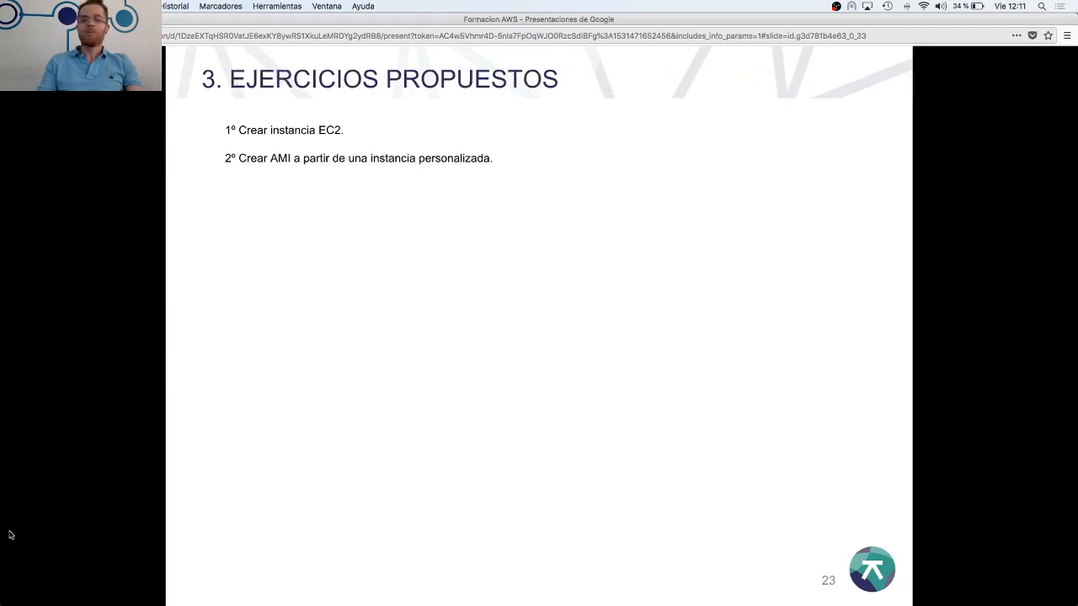
Return to the slide on reserved and spot instances and exit the presentation
{"action": "mouse_move", "coordinate": [57, 603]}
{"action": "left_click", "coordinate": [53, 574]}
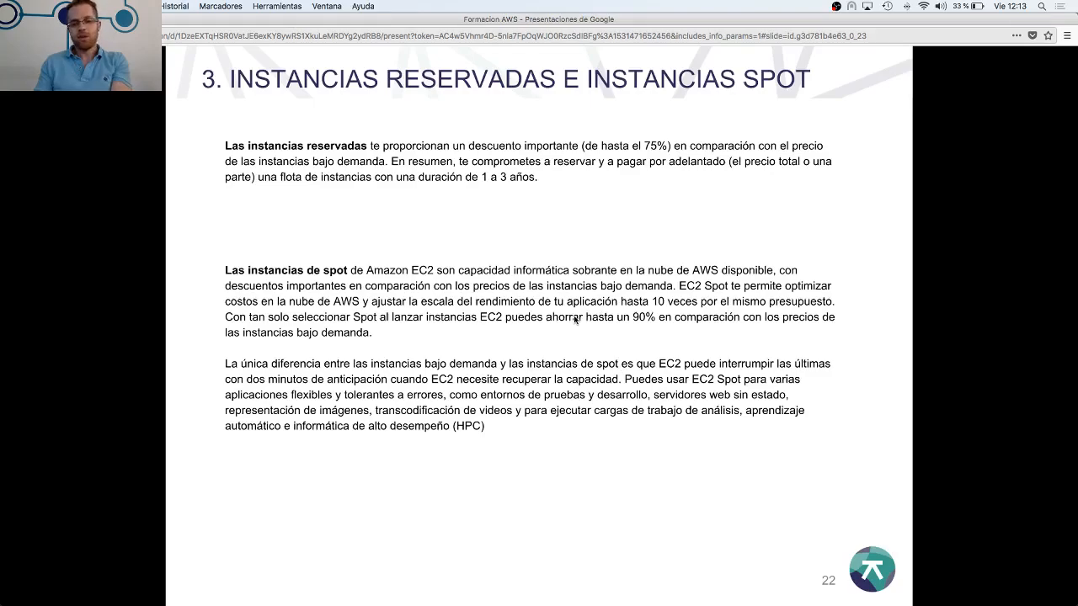
{"action": "key", "text": "Escape"}
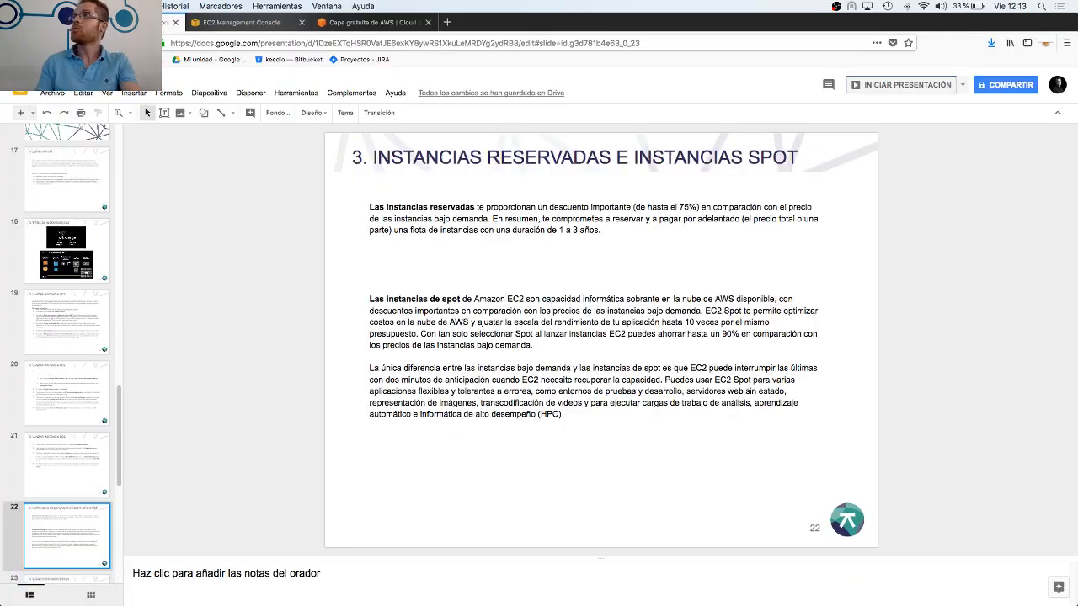
Switch to the EC2 console, open a new spot instance request from the spot requests, and review its form
{"action": "left_click", "coordinate": [250, 22]}
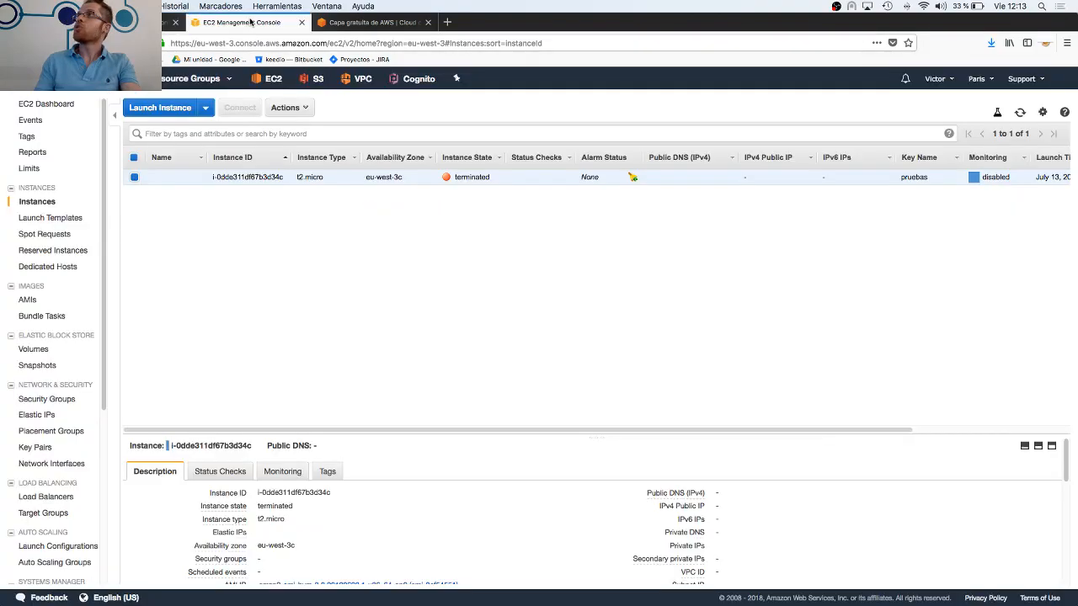
{"action": "left_click", "coordinate": [48, 234]}
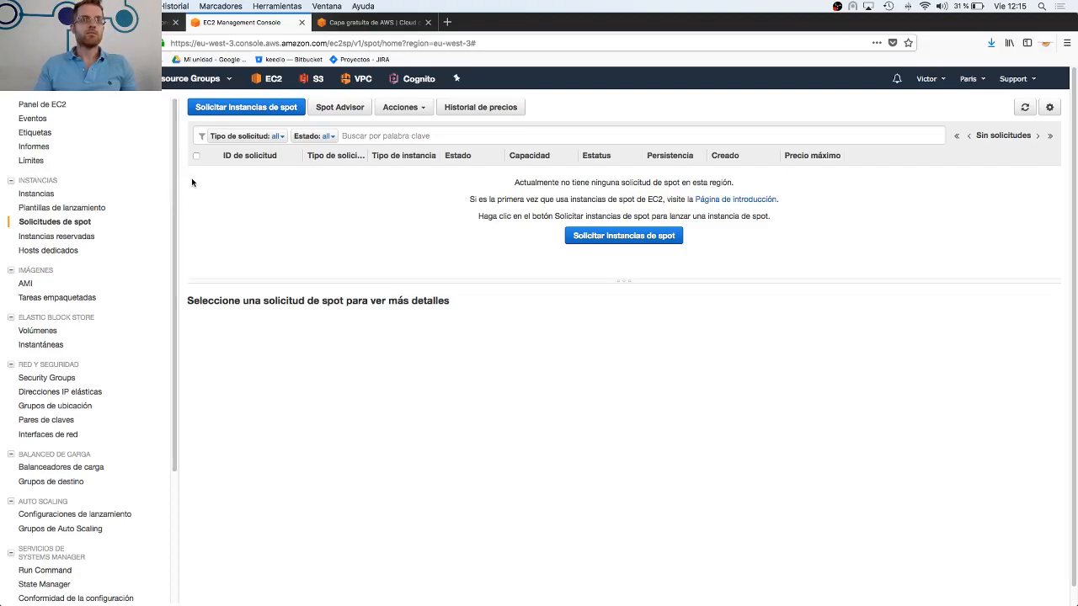
{"action": "left_click", "coordinate": [234, 116]}
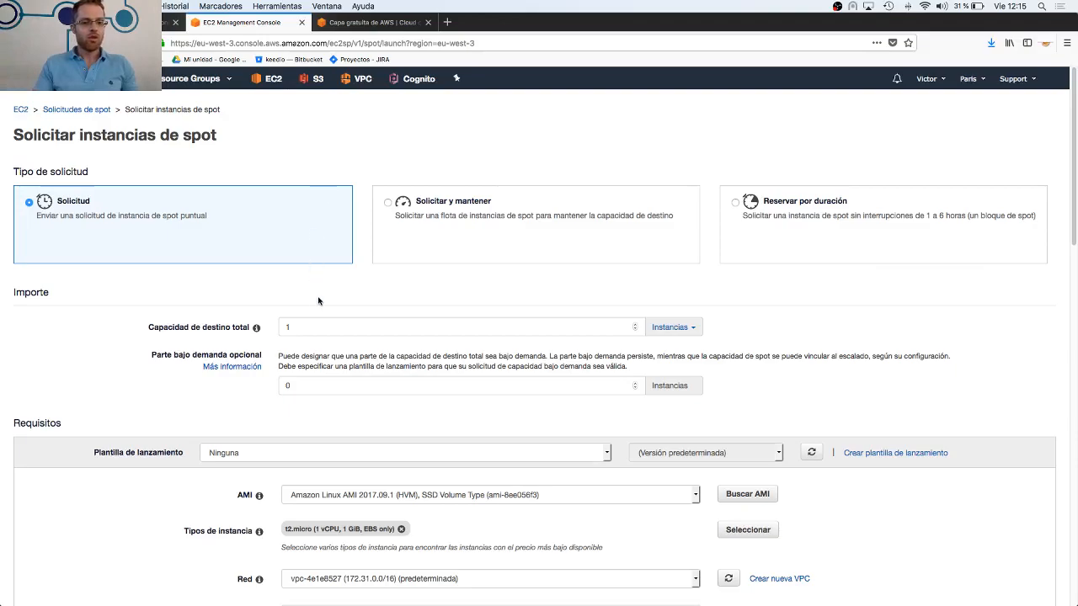
{"action": "scroll", "coordinate": [329, 320], "scroll_direction": "down", "scroll_amount": 3}
{"action": "scroll", "coordinate": [322, 240], "scroll_direction": "down", "scroll_amount": 2}
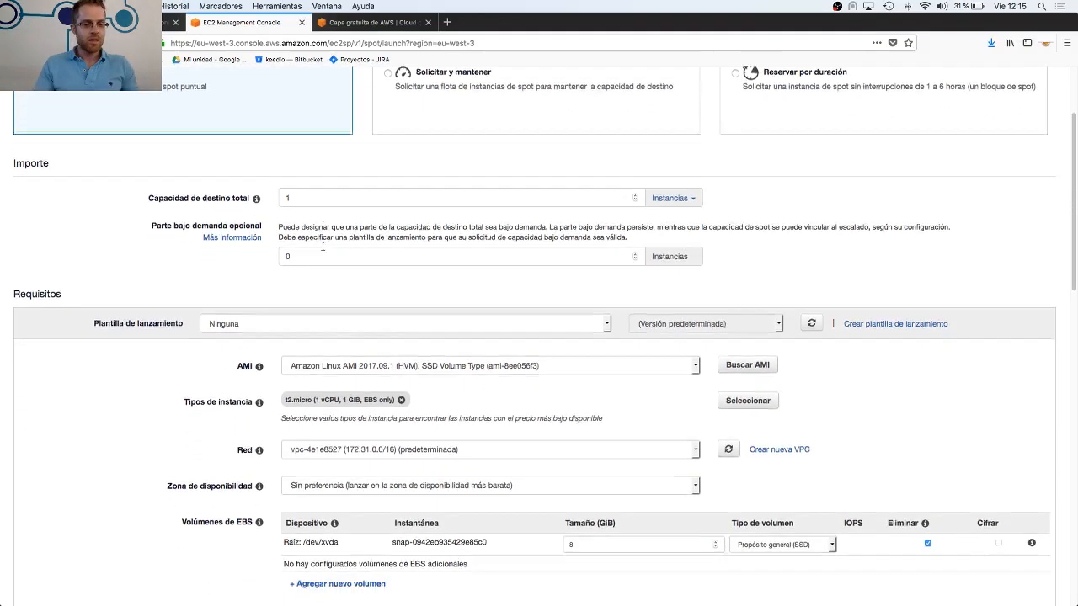
{"action": "scroll", "coordinate": [322, 246], "scroll_direction": "up", "scroll_amount": 5}
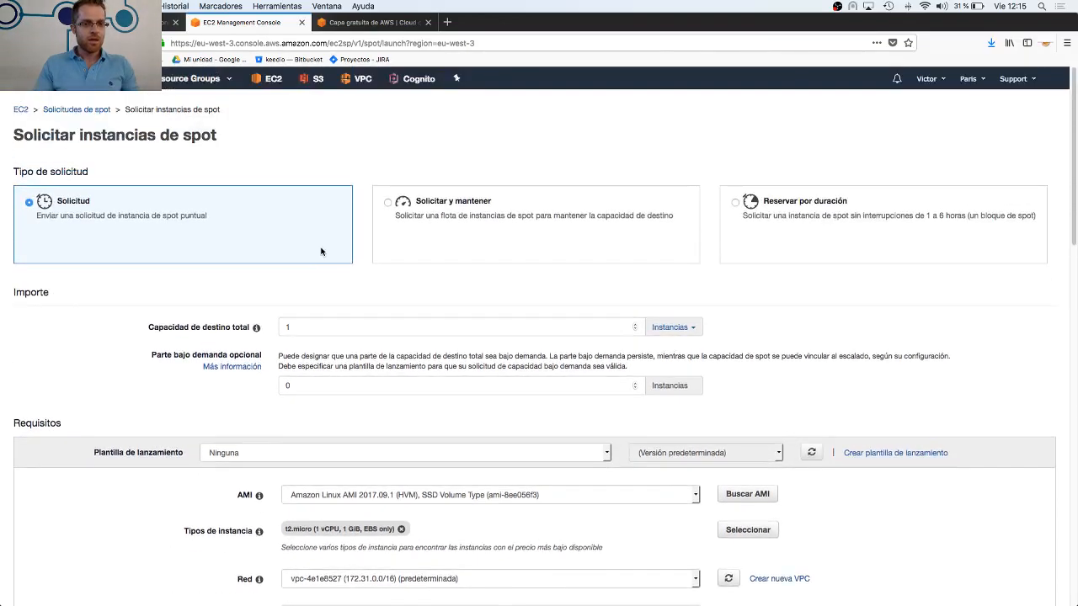
Start launching an instance from the EC2 instance list with the Amazon Linux 2 AMI and t2.micro type, continuing to the instance details
{"action": "left_click", "coordinate": [277, 82]}
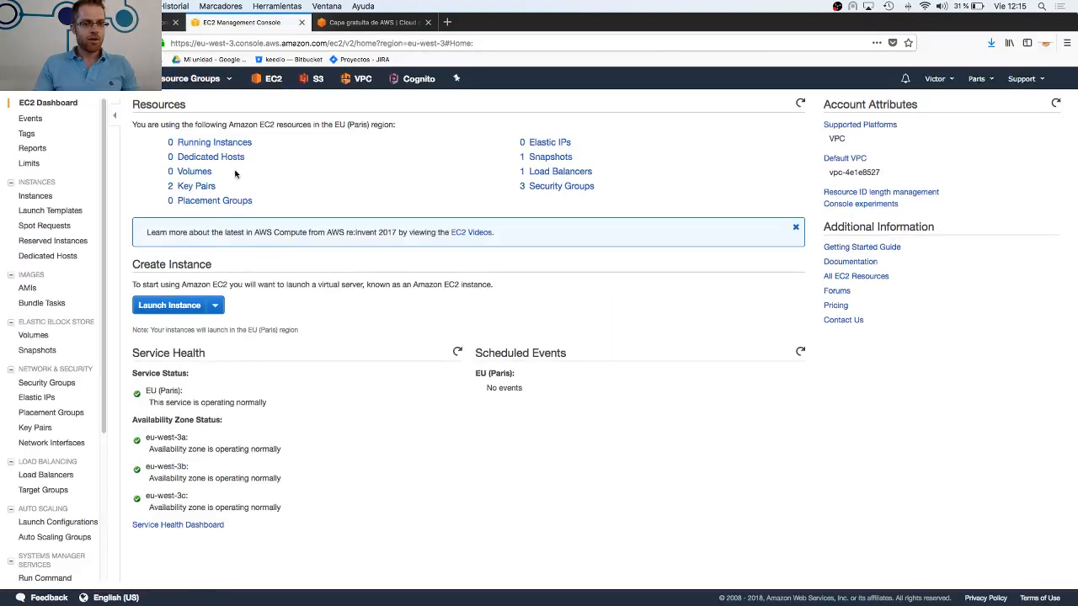
{"action": "left_click", "coordinate": [212, 141]}
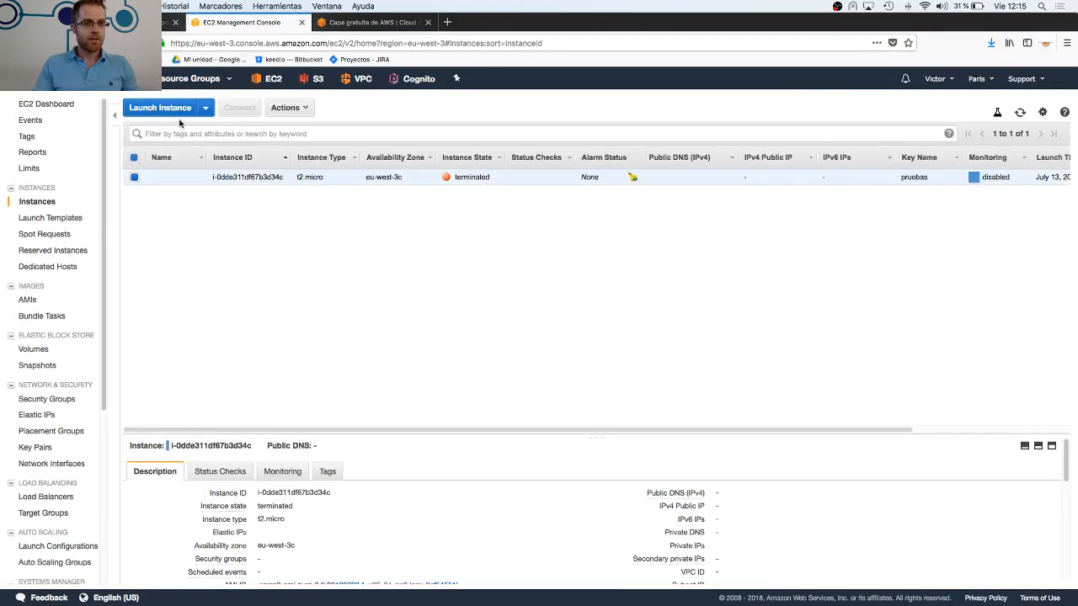
{"action": "left_click", "coordinate": [174, 108]}
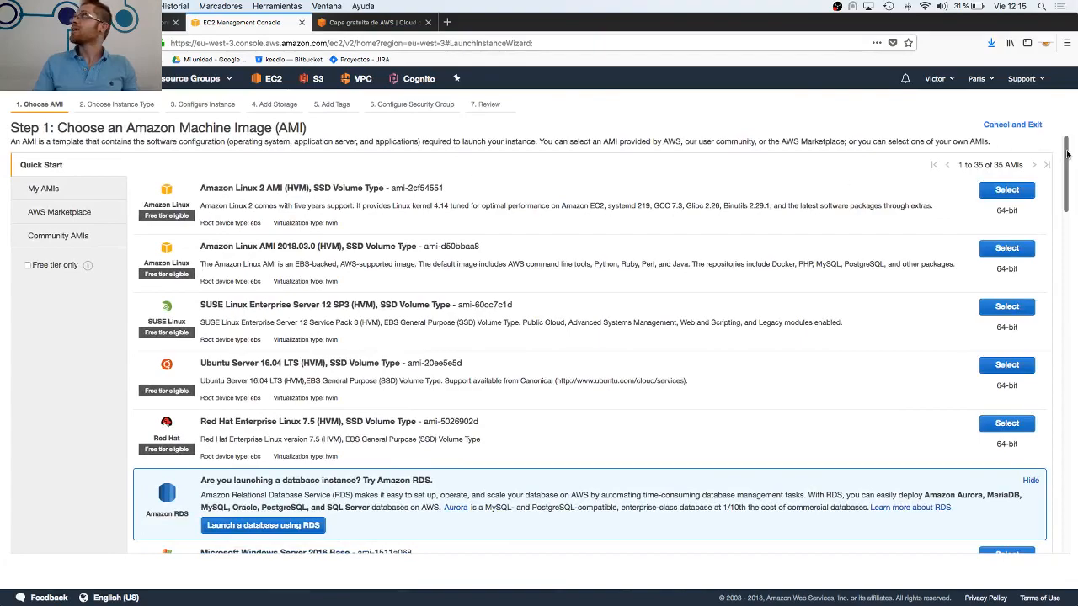
{"action": "left_click", "coordinate": [1006, 189]}
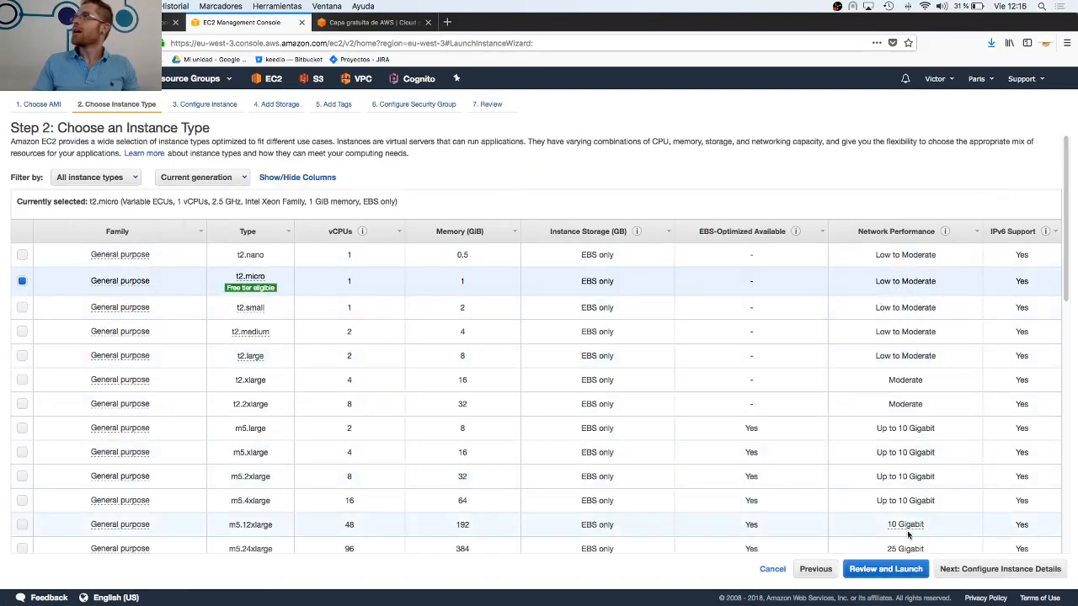
{"action": "left_click", "coordinate": [979, 572]}
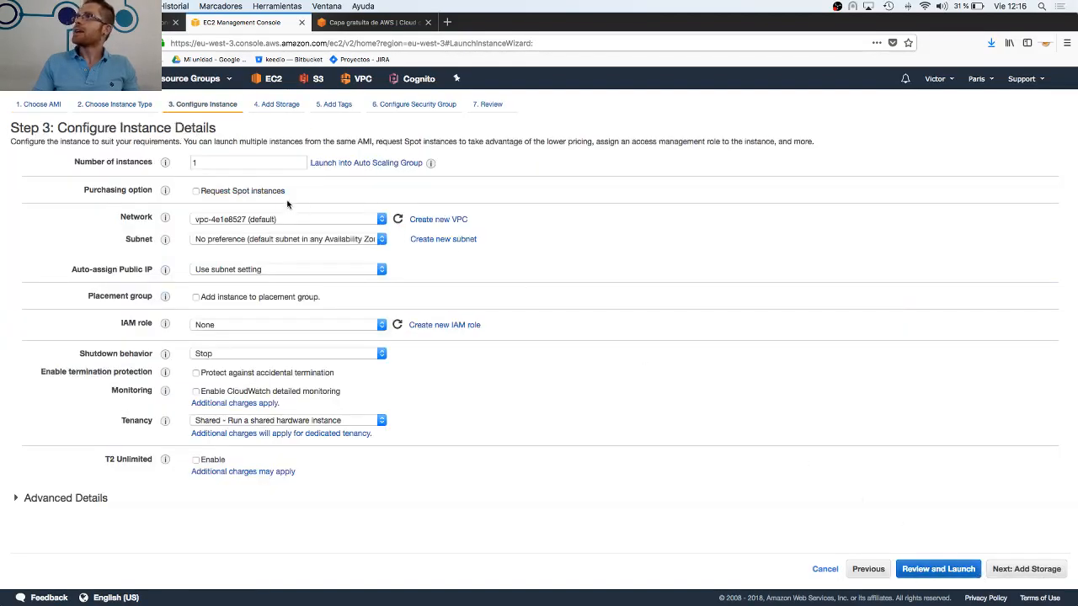
Enable Request Spot instances as the purchasing option and highlight the current prices per availability zone
{"action": "left_click", "coordinate": [224, 192]}
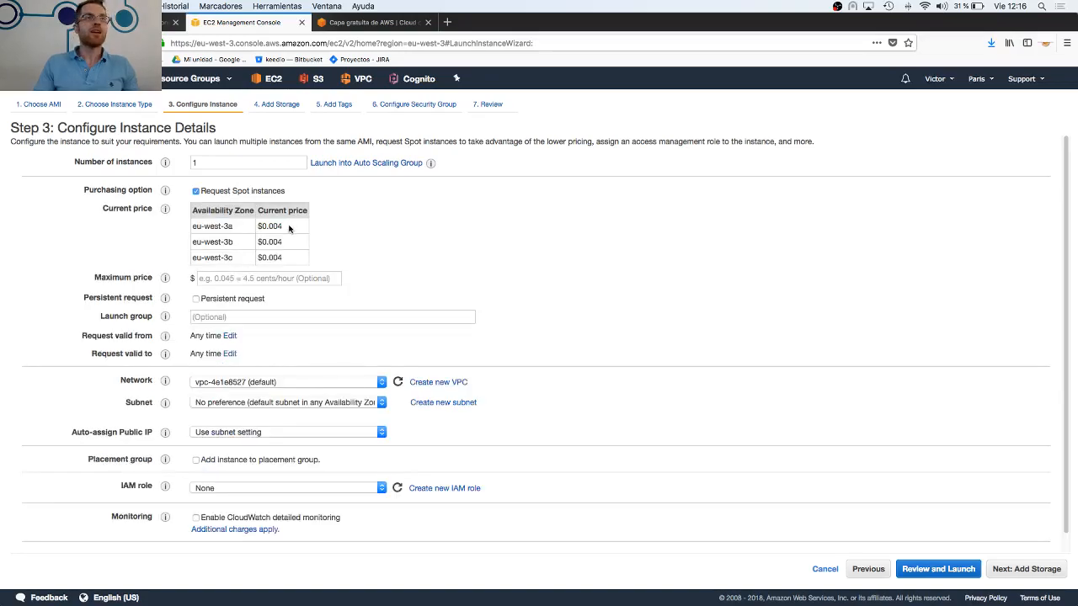
{"action": "left_click_drag", "start_coordinate": [204, 226], "coordinate": [293, 258]}
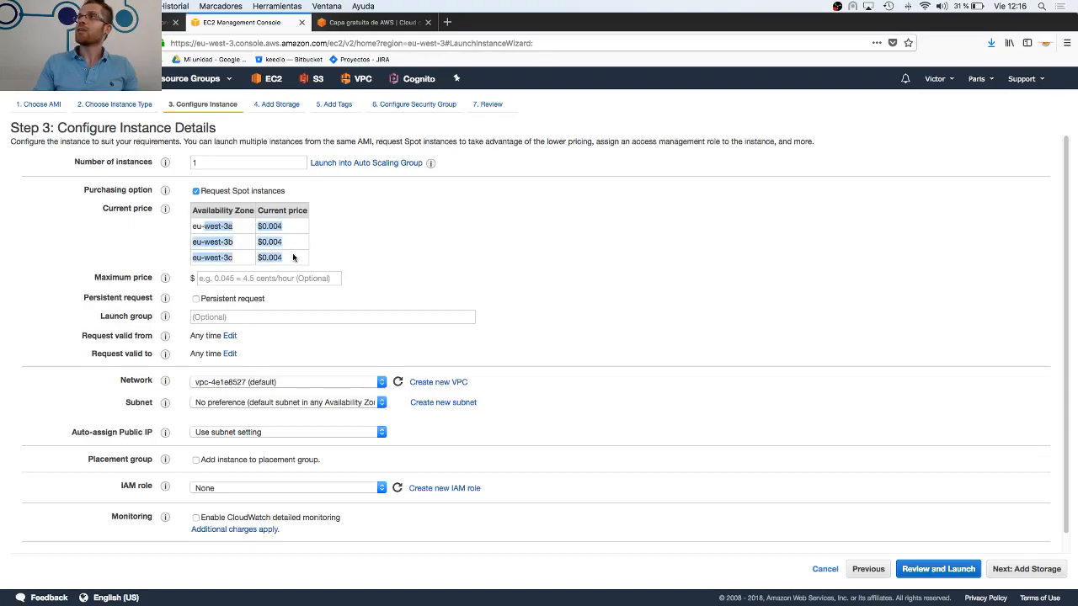
{"action": "left_click", "coordinate": [293, 258]}
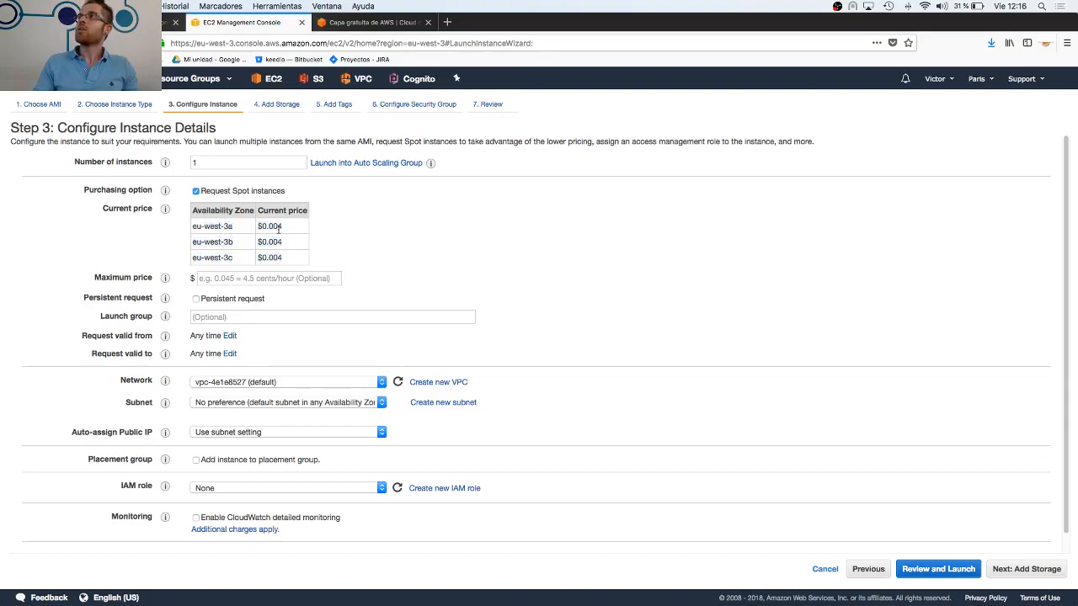
Set the maximum spot price to $0.005, then highlight the eu-west-3a current price and the entered maximum for comparison
{"action": "left_click", "coordinate": [263, 279]}
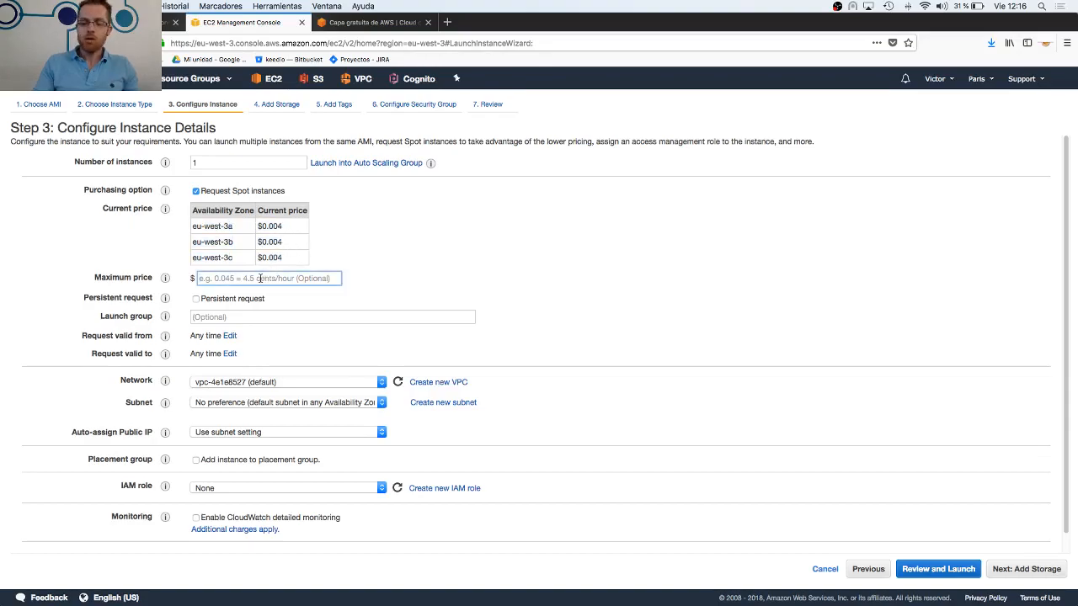
{"action": "type", "text": "0.00"}
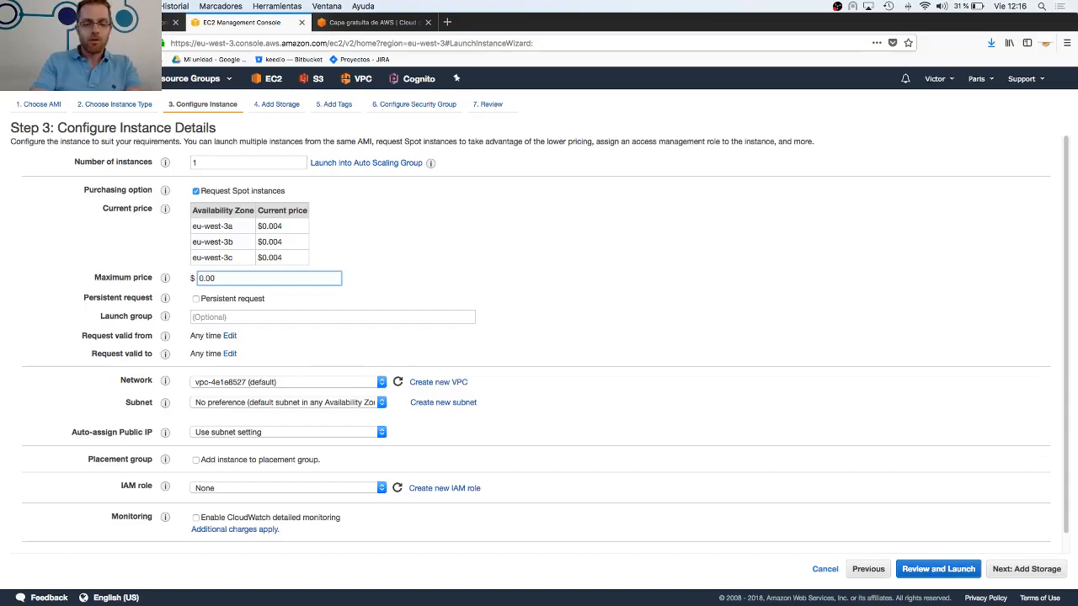
{"action": "type", "text": "5"}
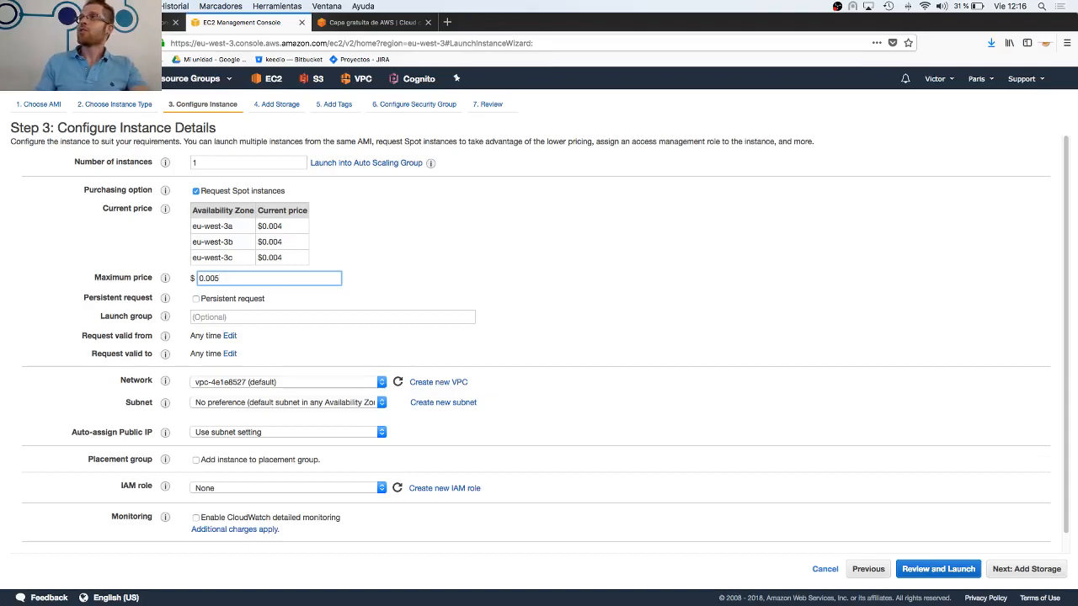
{"action": "left_click_drag", "start_coordinate": [286, 229], "coordinate": [255, 226]}
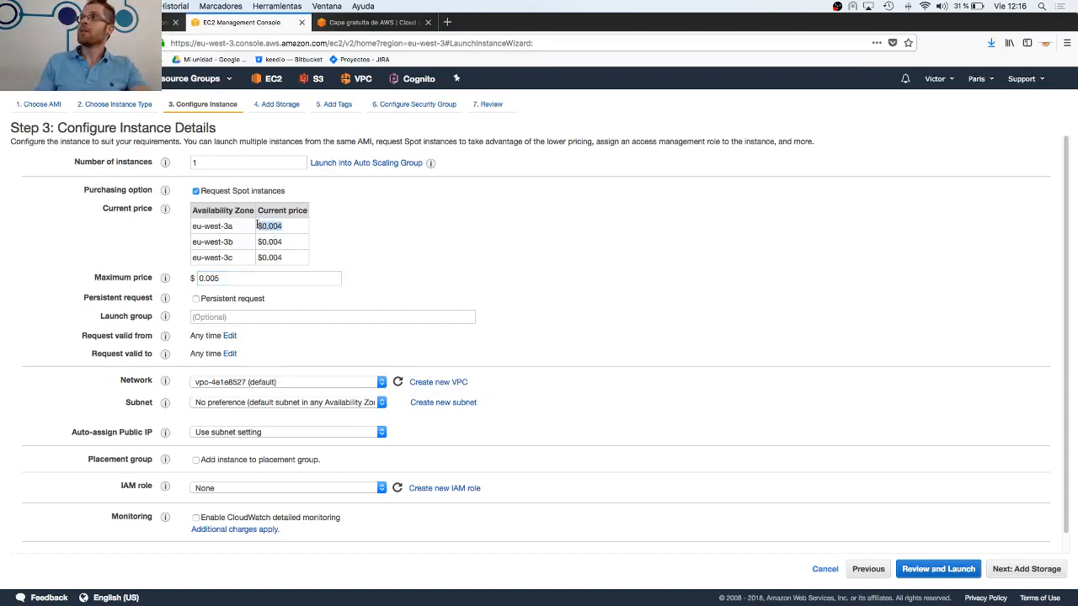
{"action": "left_click_drag", "start_coordinate": [235, 278], "coordinate": [192, 278]}
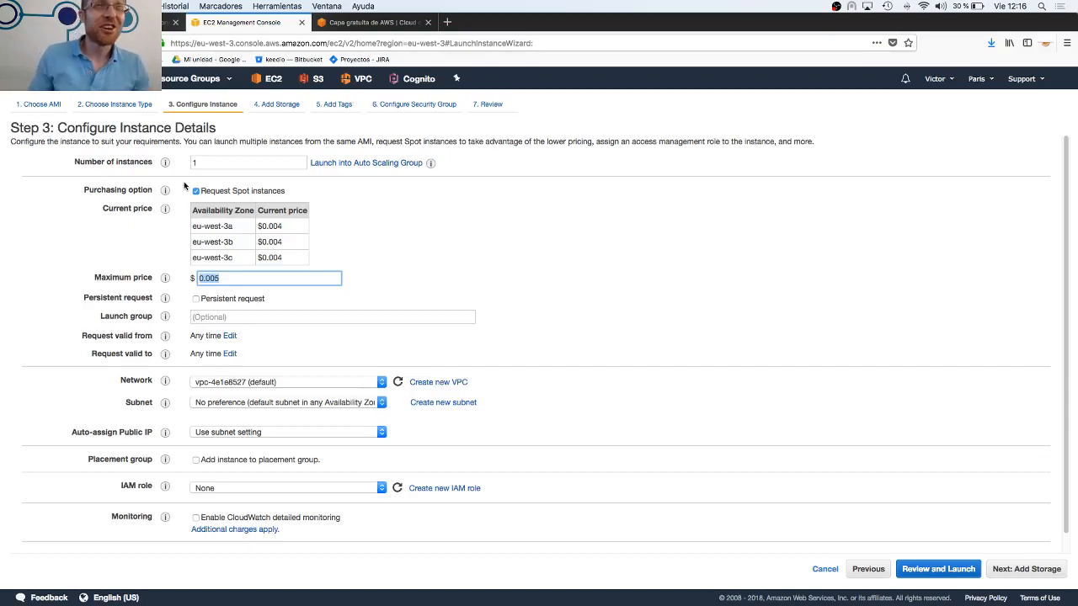
{"action": "mouse_move", "coordinate": [168, 192]}
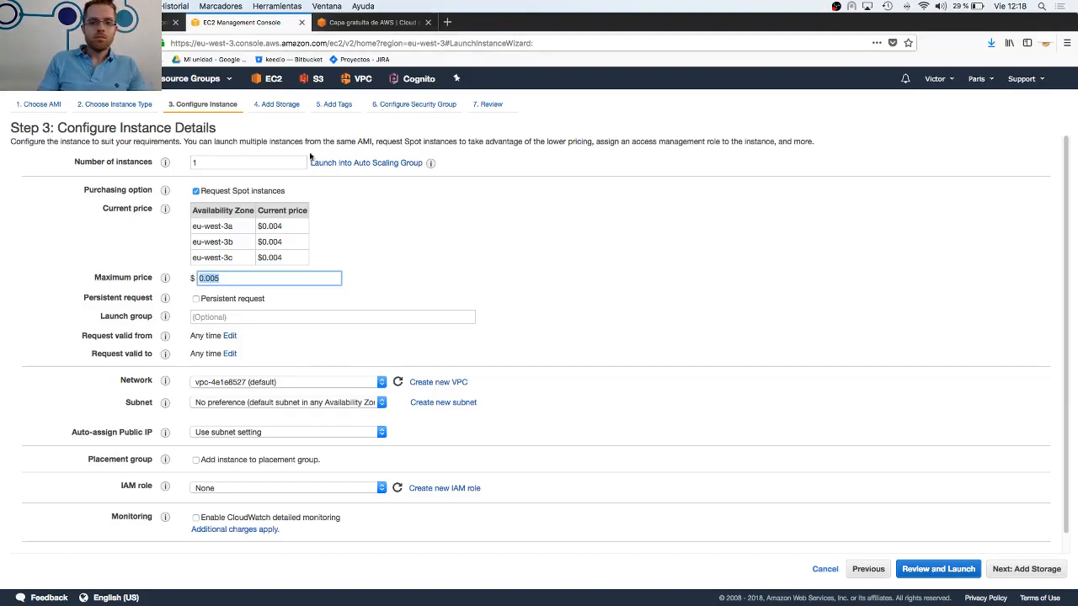
Search Google in a new tab for "ec2 api spot price" and open the AWS CLI reference for describe-spot-price-history
{"action": "left_click", "coordinate": [447, 22]}
{"action": "type", "text": "e"}
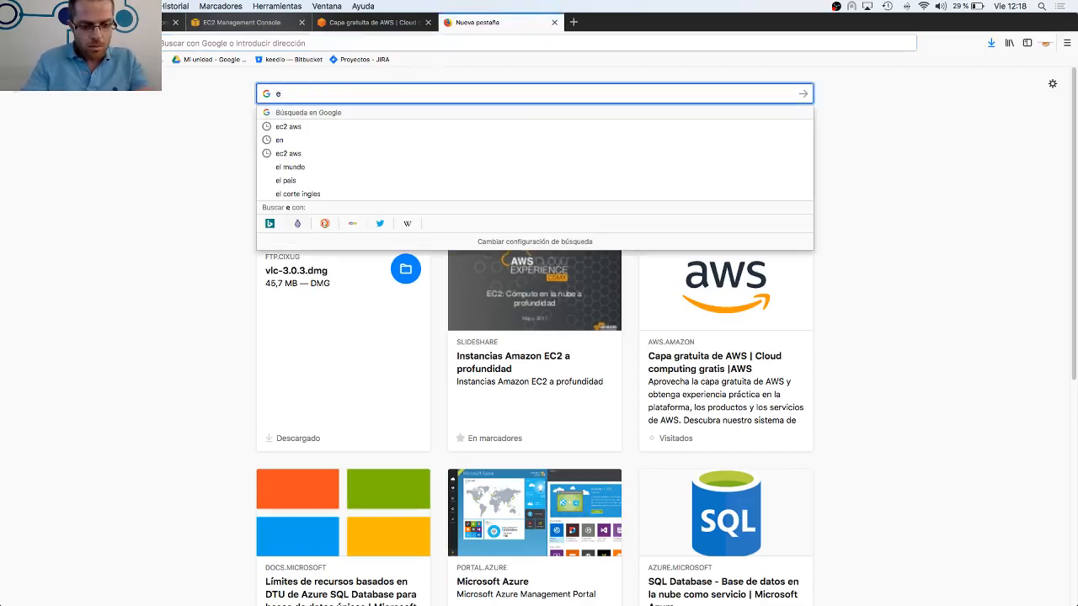
{"action": "type", "text": "c2 api s"}
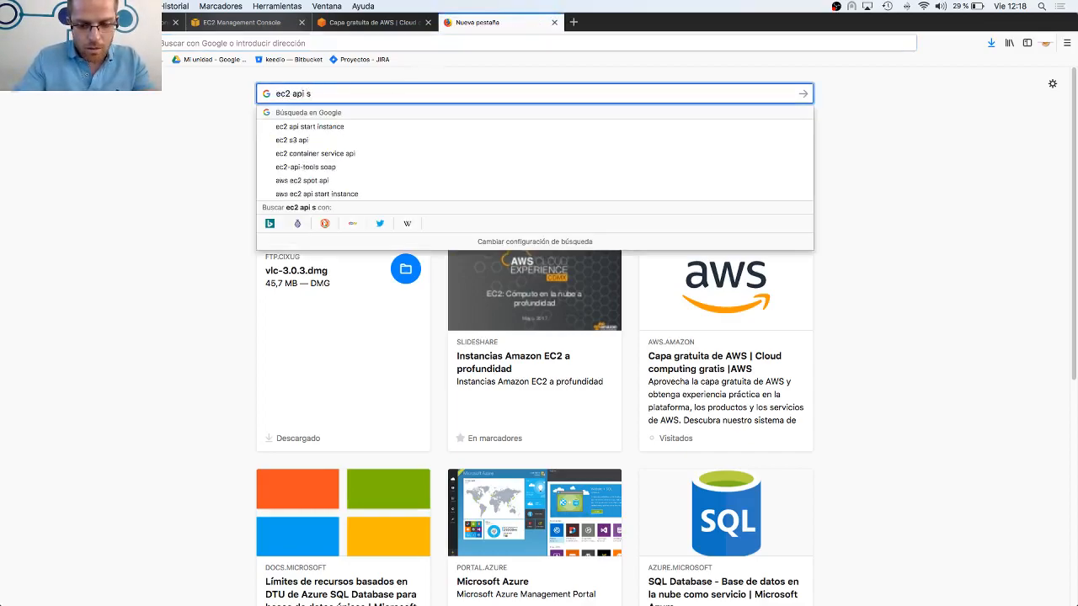
{"action": "type", "text": "pot price"}
{"action": "key", "text": "Return"}
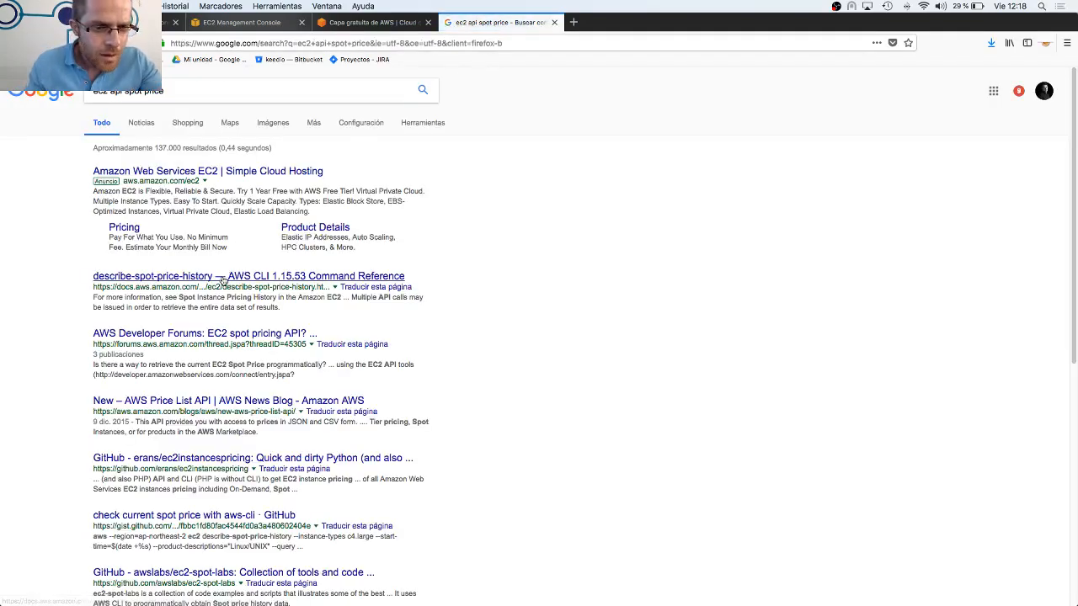
{"action": "left_click", "coordinate": [223, 280]}
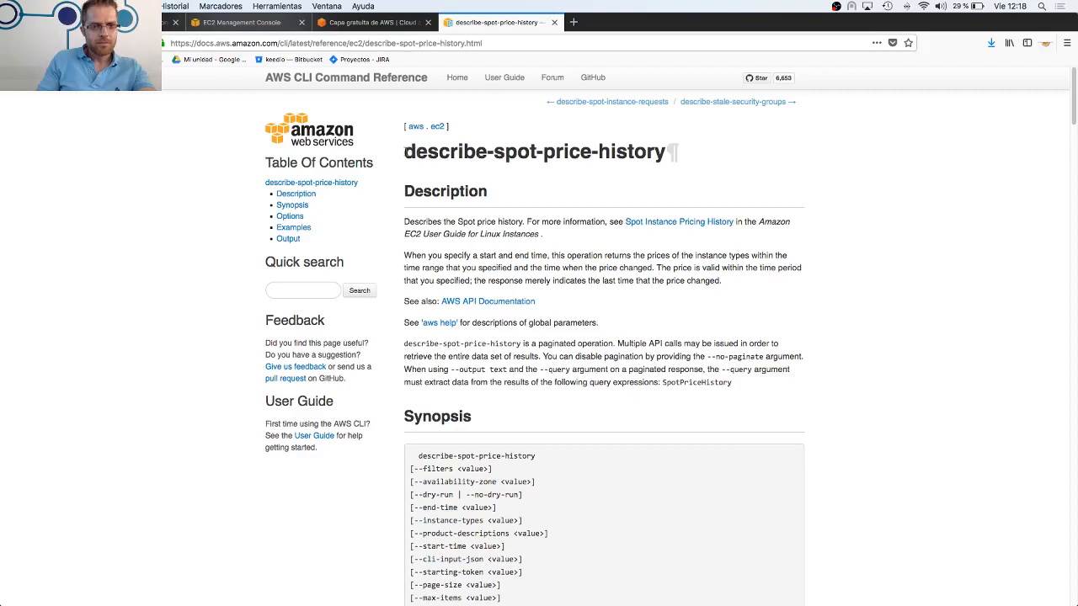
Highlight the describe-spot-price-history command name and review its synopsis and filter options
{"action": "left_click_drag", "start_coordinate": [405, 151], "coordinate": [662, 145]}
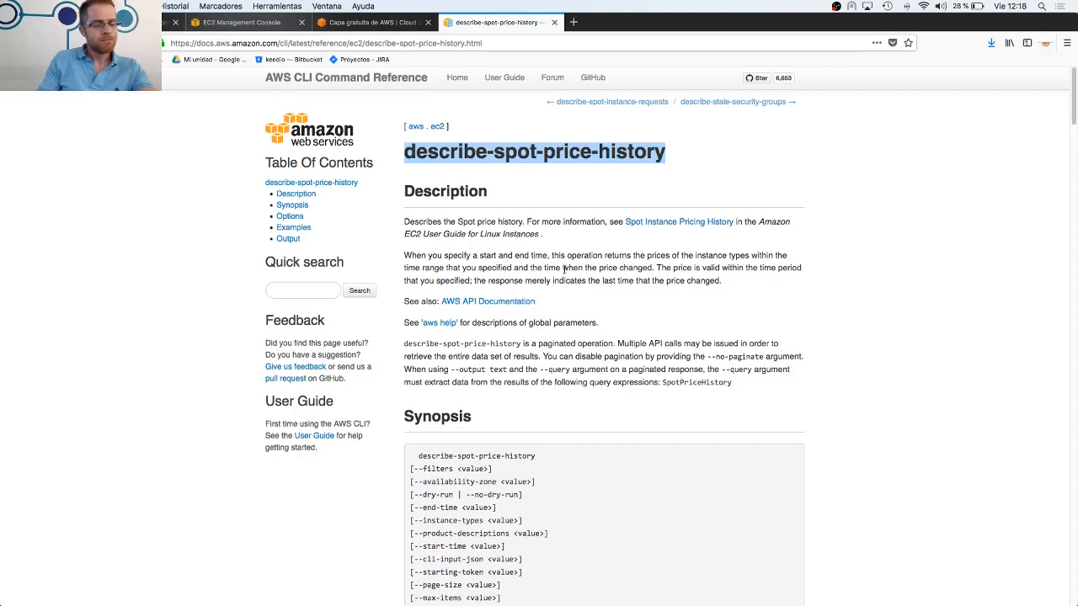
{"action": "scroll", "coordinate": [563, 268], "scroll_direction": "down", "scroll_amount": 1}
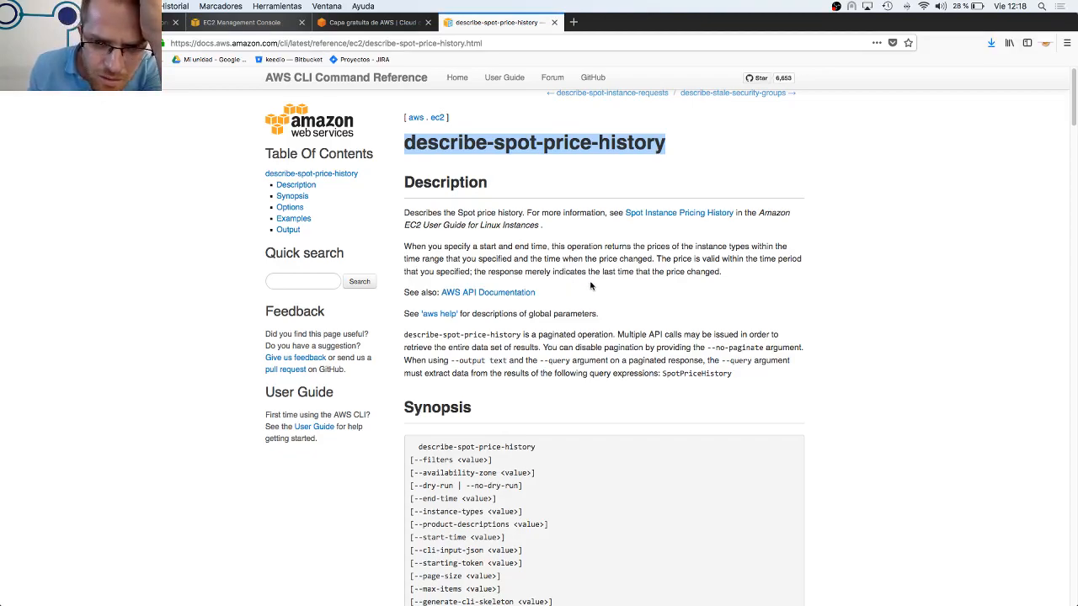
{"action": "scroll", "coordinate": [590, 286], "scroll_direction": "down", "scroll_amount": 8}
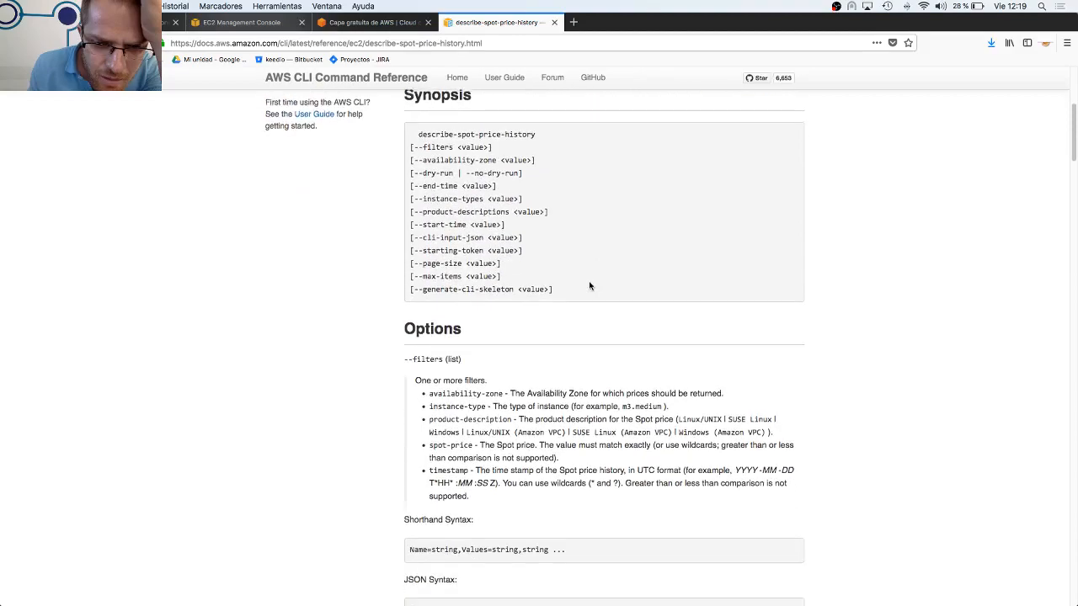
{"action": "scroll", "coordinate": [589, 286], "scroll_direction": "up", "scroll_amount": 10}
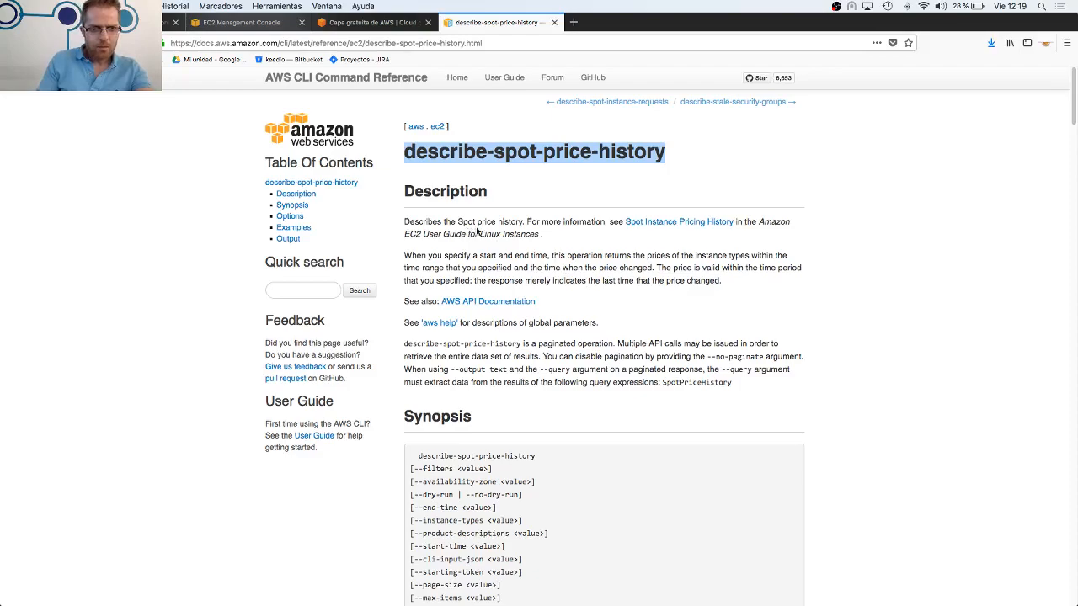
Open the Spot Instance Pricing History link in a new tab, highlight its 90-day history passage and examine the example price graph
{"action": "right_click", "coordinate": [669, 227]}
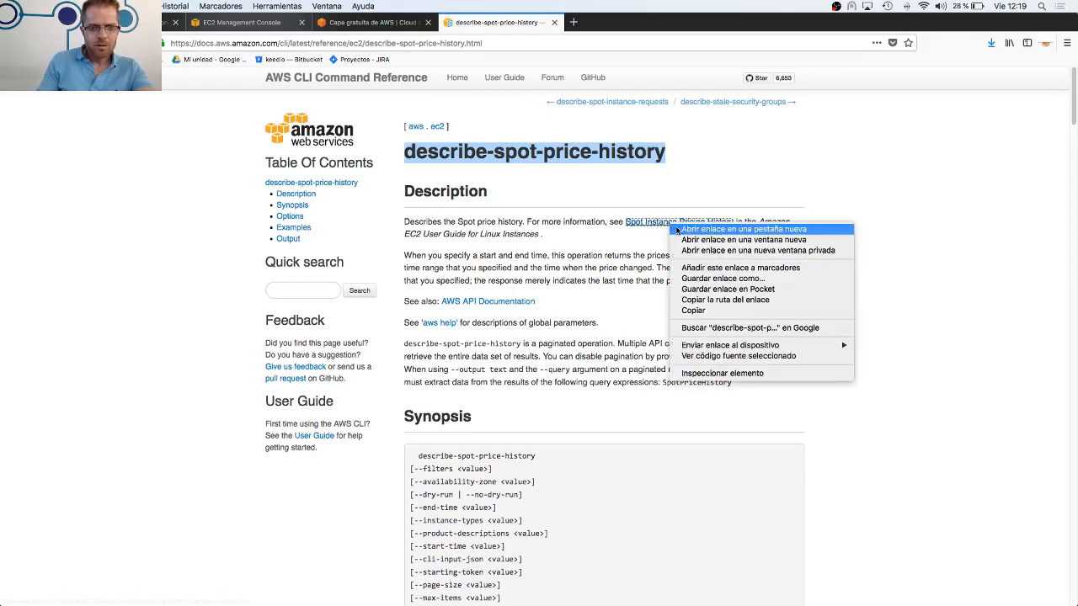
{"action": "left_click", "coordinate": [678, 229]}
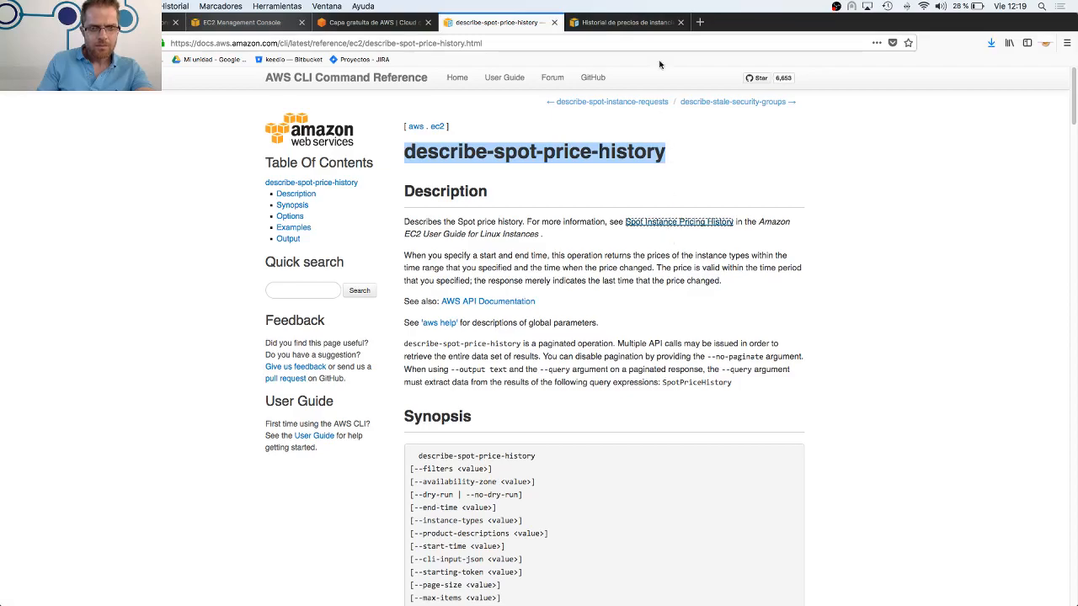
{"action": "left_click", "coordinate": [650, 24]}
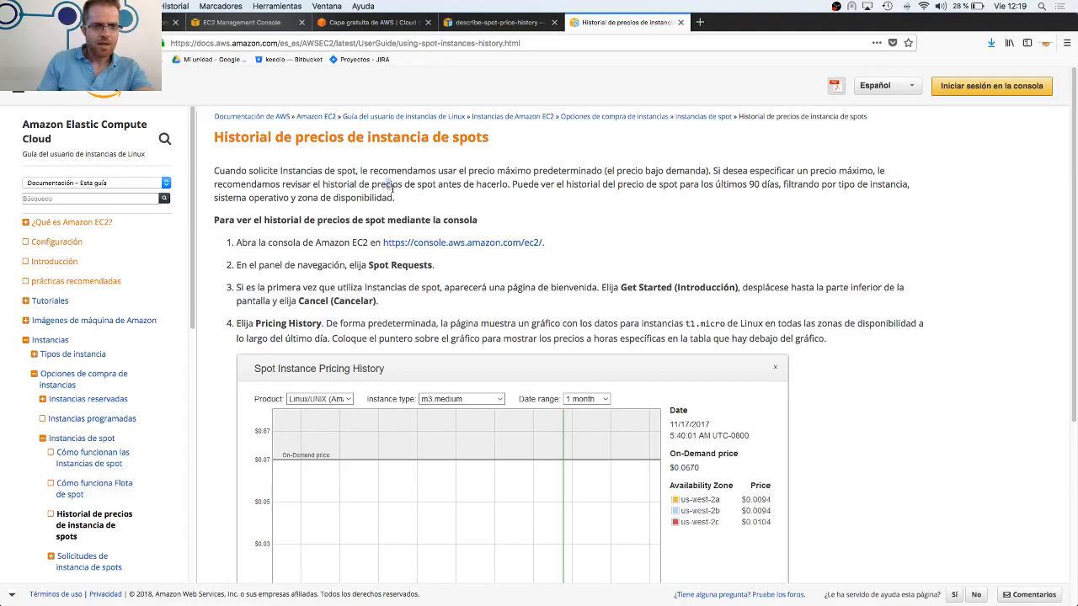
{"action": "left_click_drag", "start_coordinate": [385, 185], "coordinate": [724, 202]}
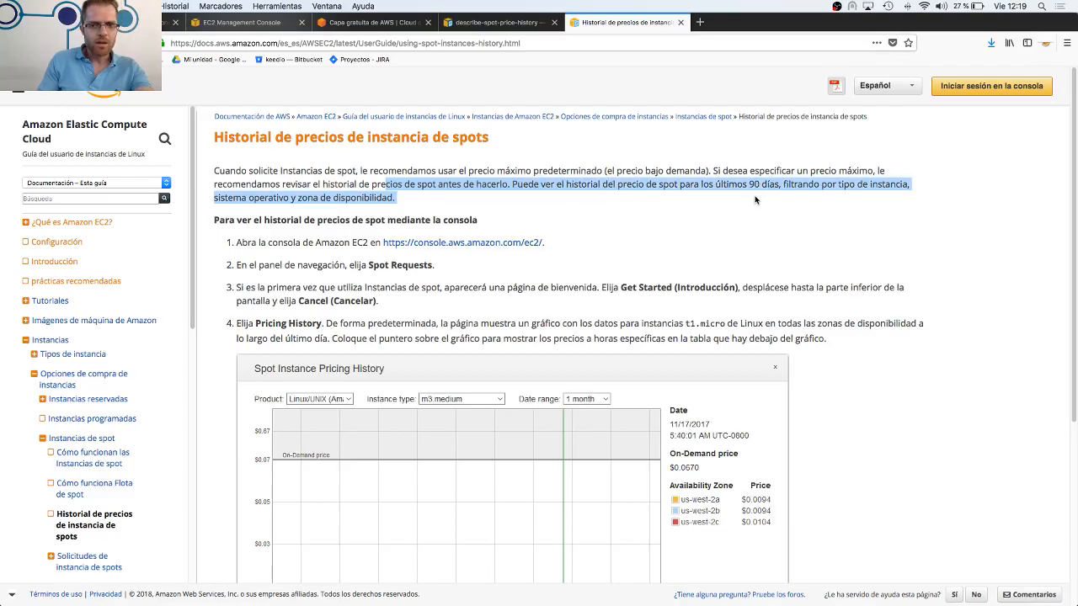
{"action": "scroll", "coordinate": [540, 237], "scroll_direction": "down", "scroll_amount": 2}
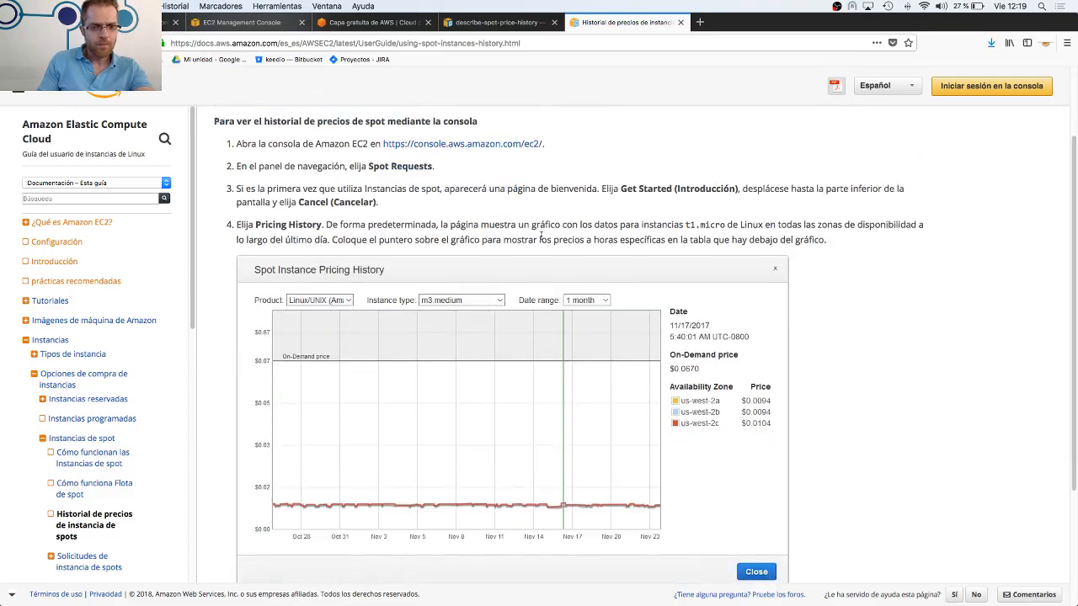
{"action": "scroll", "coordinate": [540, 238], "scroll_direction": "down", "scroll_amount": 2}
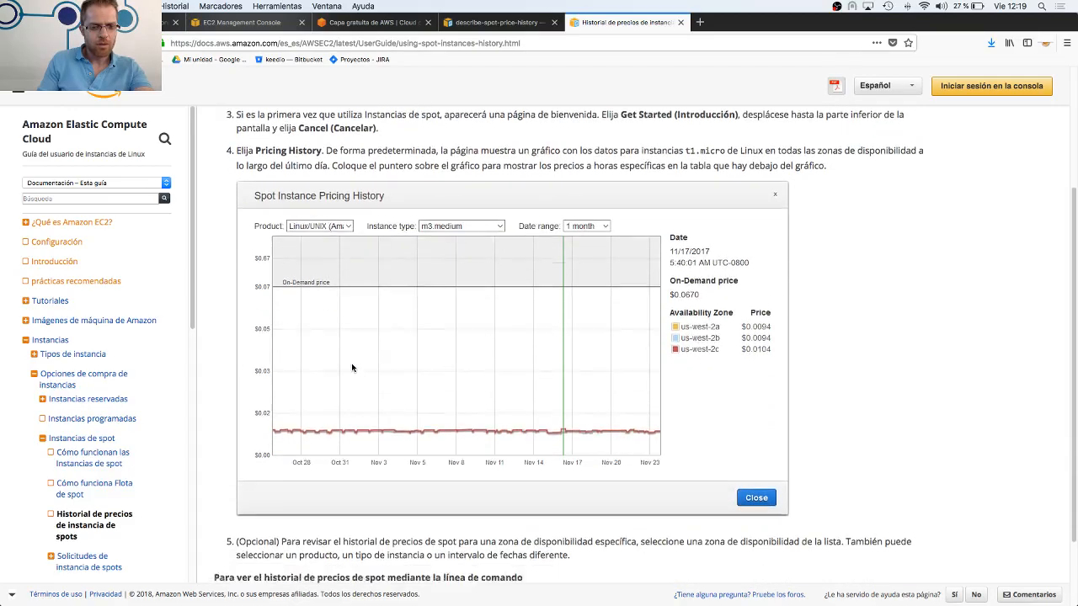
Review the spot price history guide's console instructions, example graph and command-line section, and close the guide
{"action": "scroll", "coordinate": [351, 367], "scroll_direction": "down", "scroll_amount": 2}
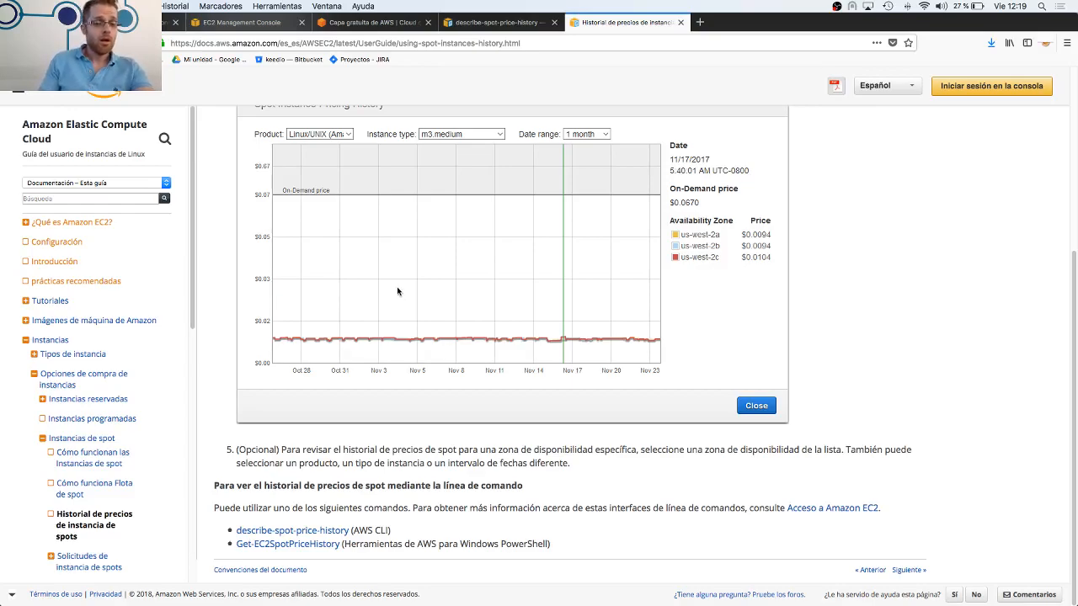
{"action": "scroll", "coordinate": [399, 302], "scroll_direction": "up", "scroll_amount": 5}
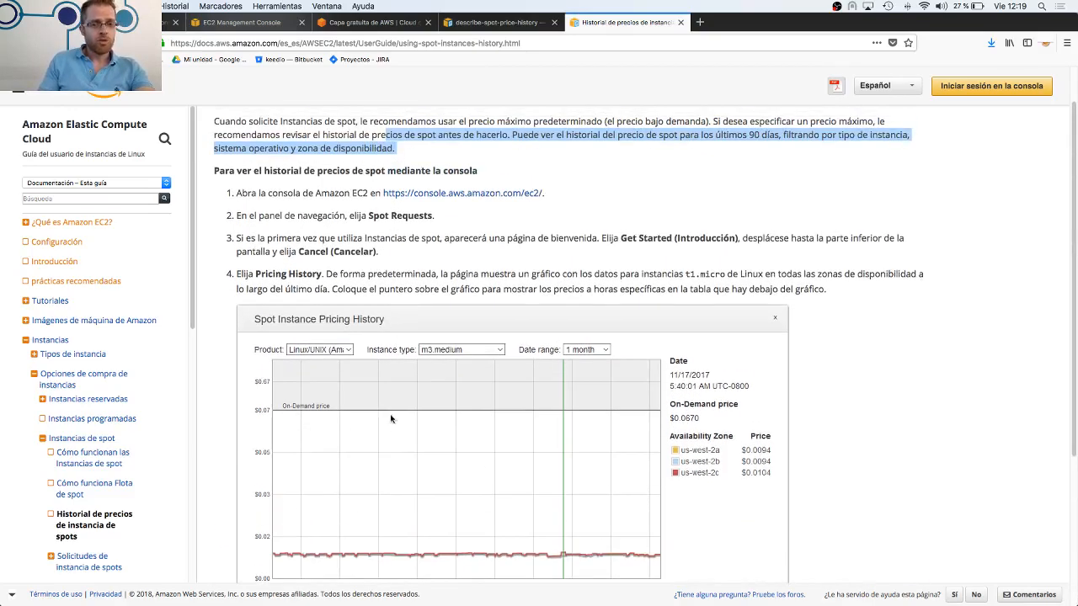
{"action": "scroll", "coordinate": [389, 414], "scroll_direction": "up", "scroll_amount": 1}
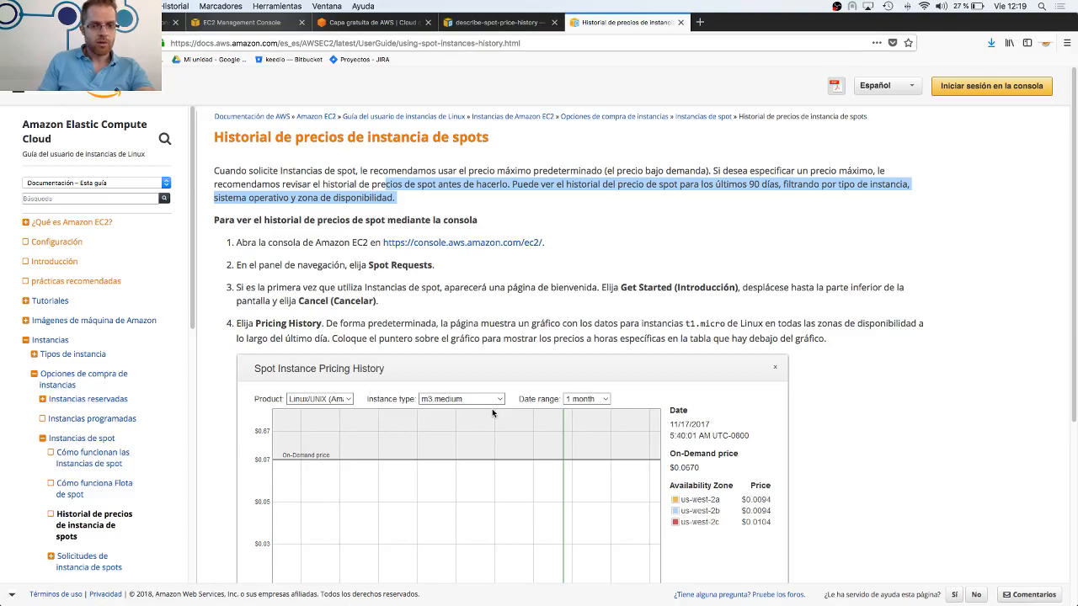
{"action": "scroll", "coordinate": [490, 414], "scroll_direction": "down", "scroll_amount": 6}
{"action": "scroll", "coordinate": [495, 426], "scroll_direction": "up", "scroll_amount": 6}
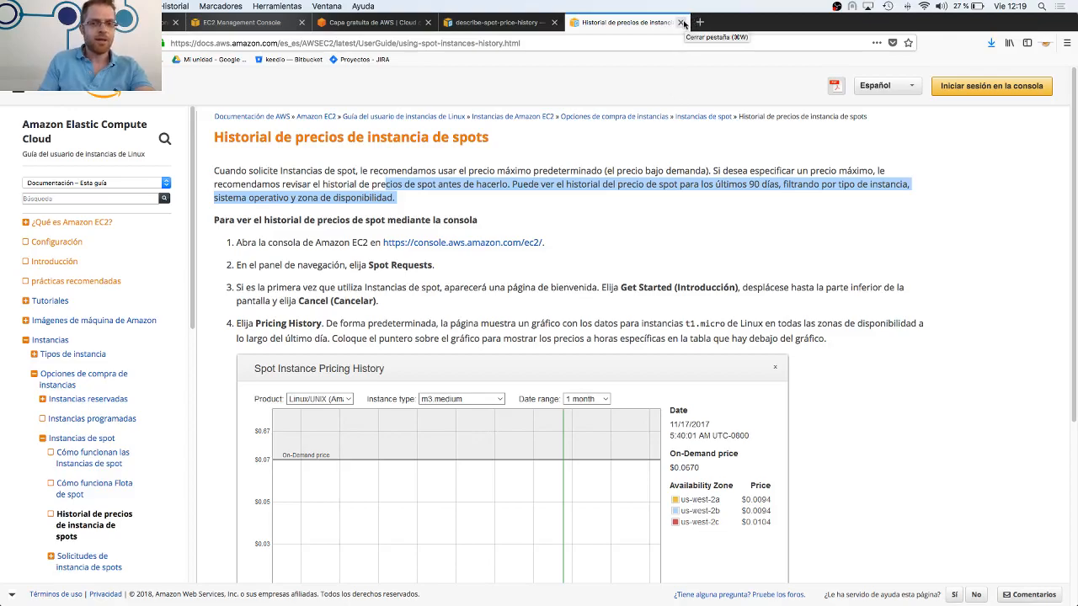
{"action": "scroll", "coordinate": [649, 238], "scroll_direction": "down", "scroll_amount": 3}
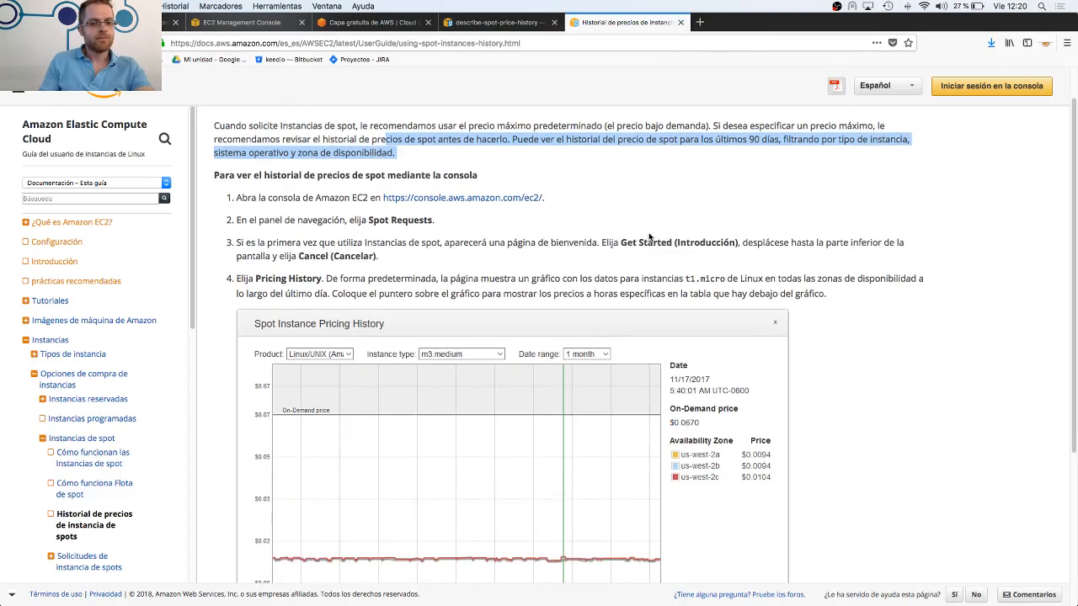
{"action": "scroll", "coordinate": [648, 238], "scroll_direction": "up", "scroll_amount": 3}
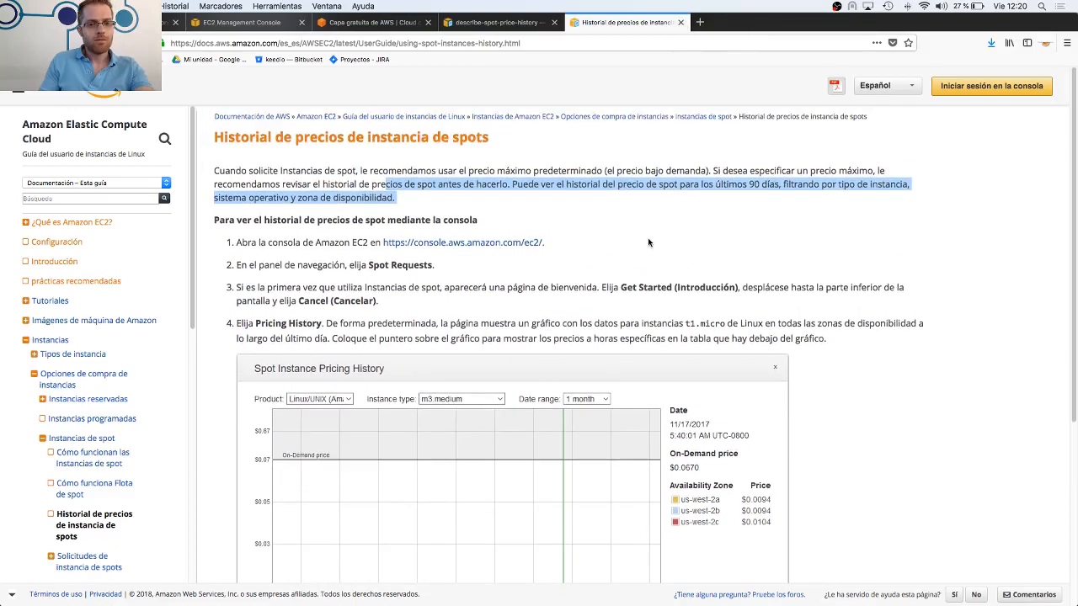
{"action": "left_click", "coordinate": [681, 22]}
In the EC2 launch wizard, highlight the eu-west-3a current spot price and go back to the instance type selection
{"action": "left_click", "coordinate": [240, 22]}
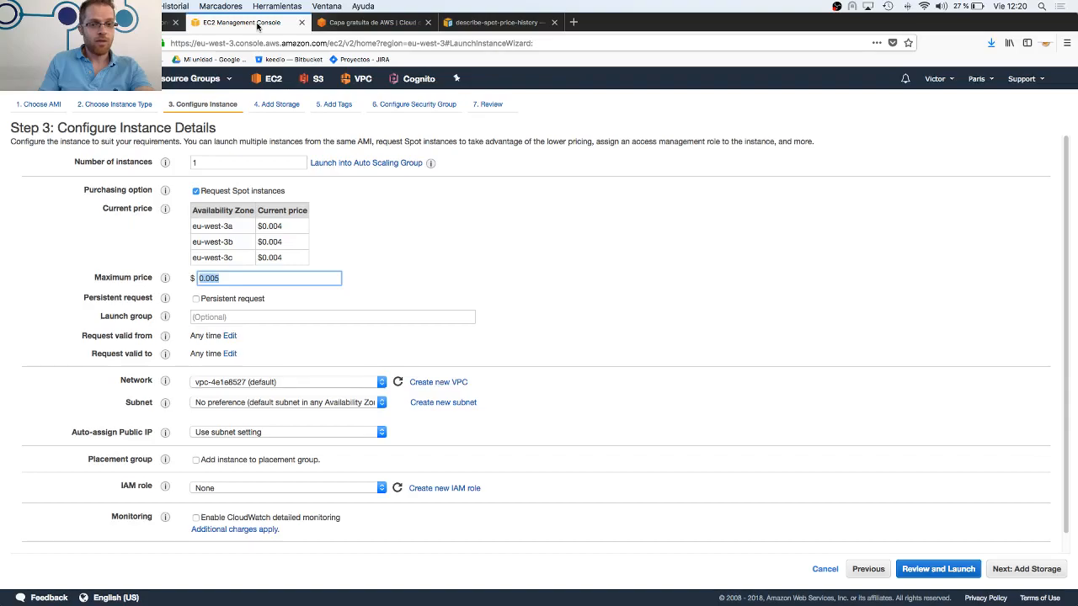
{"action": "left_click_drag", "start_coordinate": [290, 227], "coordinate": [260, 225]}
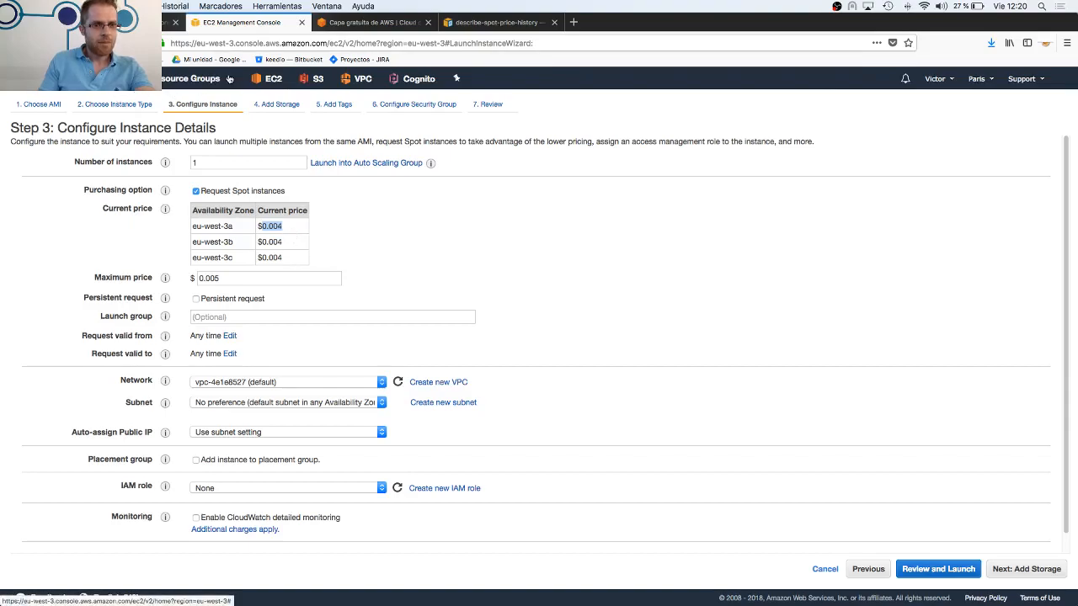
{"action": "left_click", "coordinate": [867, 570]}
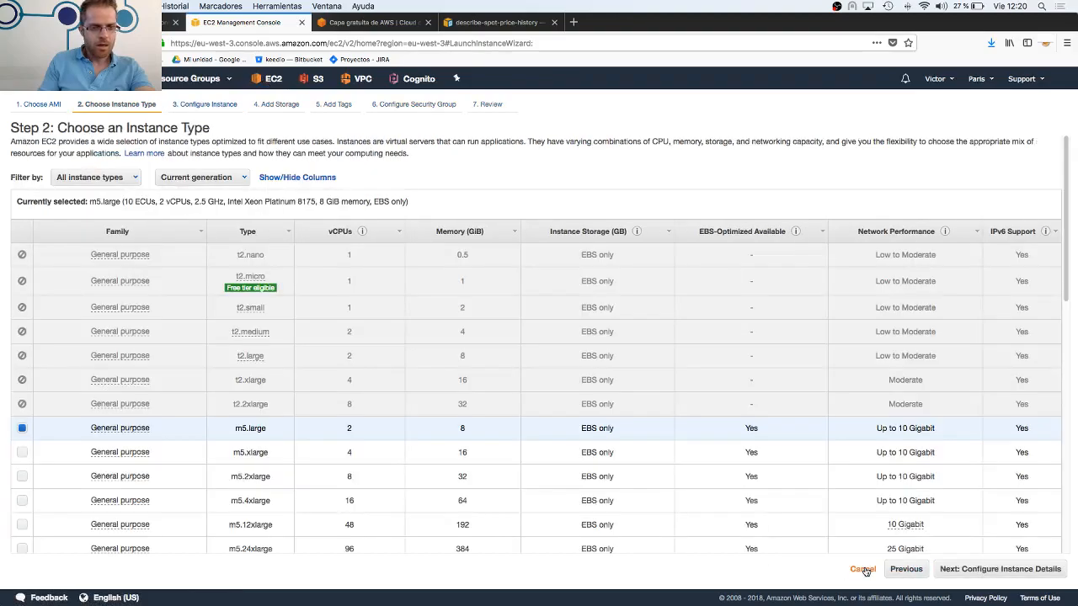
Search Google in a new tab for "ec2 prices" and open the AWS page on Amazon EC2 pricing
{"action": "left_click", "coordinate": [573, 22]}
{"action": "type", "text": "ec2"}
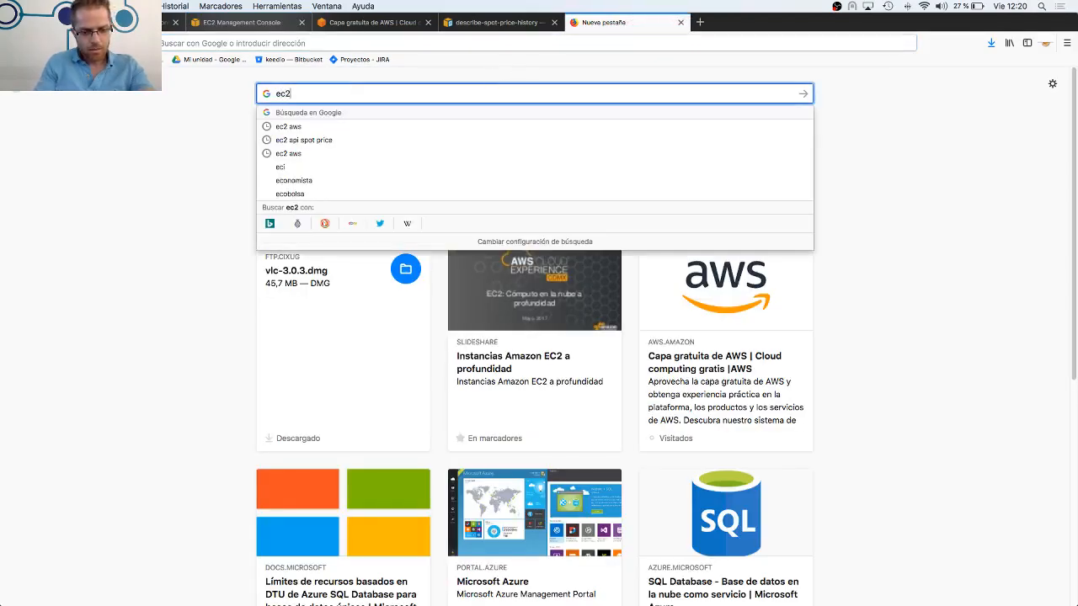
{"action": "type", "text": " prices"}
{"action": "key", "text": "Return"}
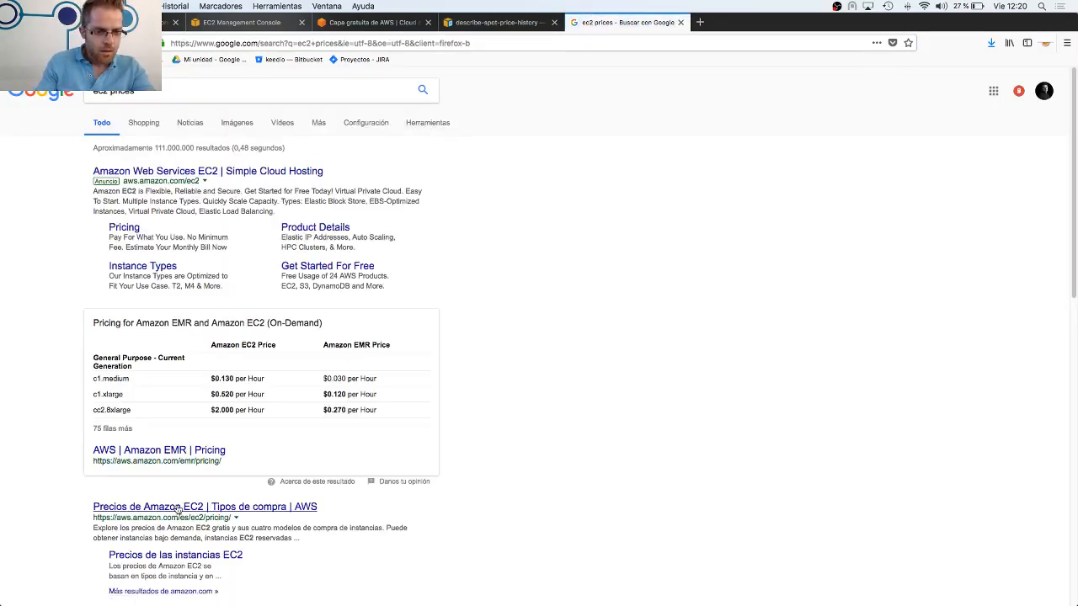
{"action": "left_click", "coordinate": [176, 509]}
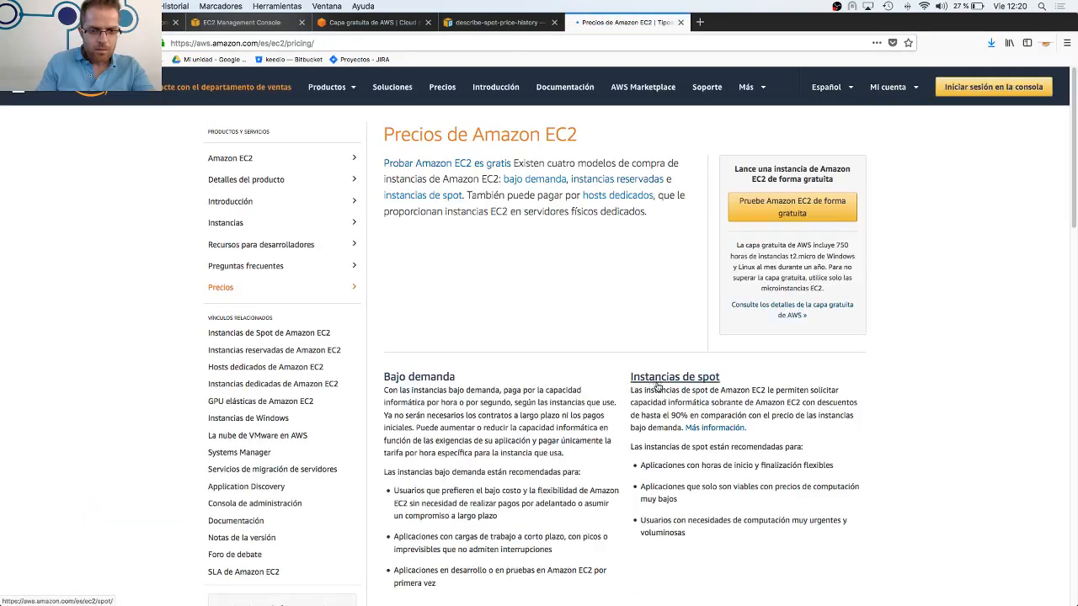
Open the on-demand prices, set the region to UE (París), and review the hourly Linux rates
{"action": "scroll", "coordinate": [506, 418], "scroll_direction": "down", "scroll_amount": 4}
{"action": "left_click", "coordinate": [462, 491]}
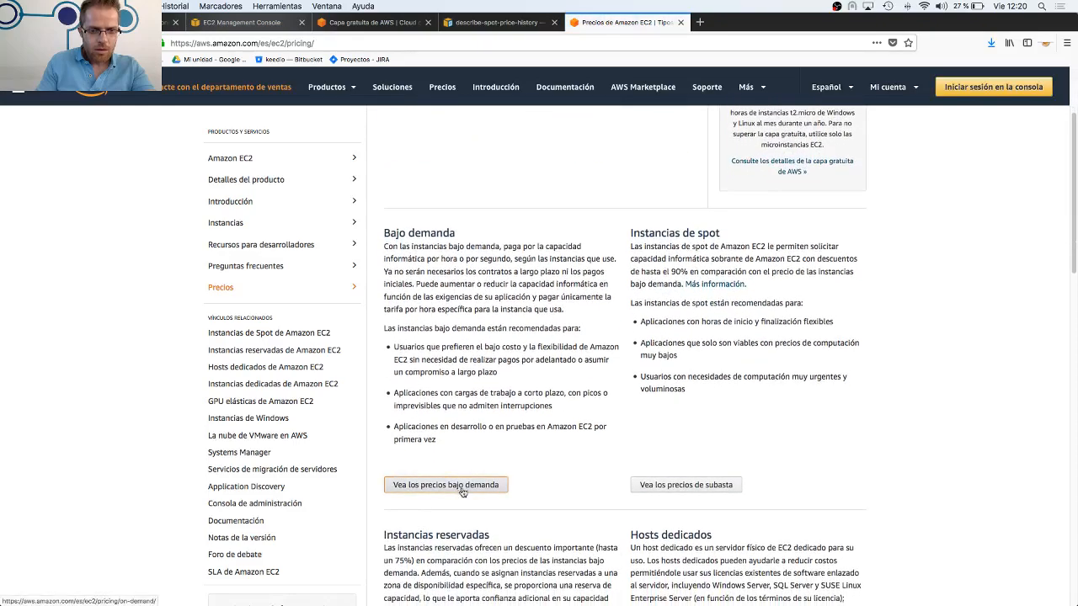
{"action": "scroll", "coordinate": [589, 397], "scroll_direction": "down", "scroll_amount": 5}
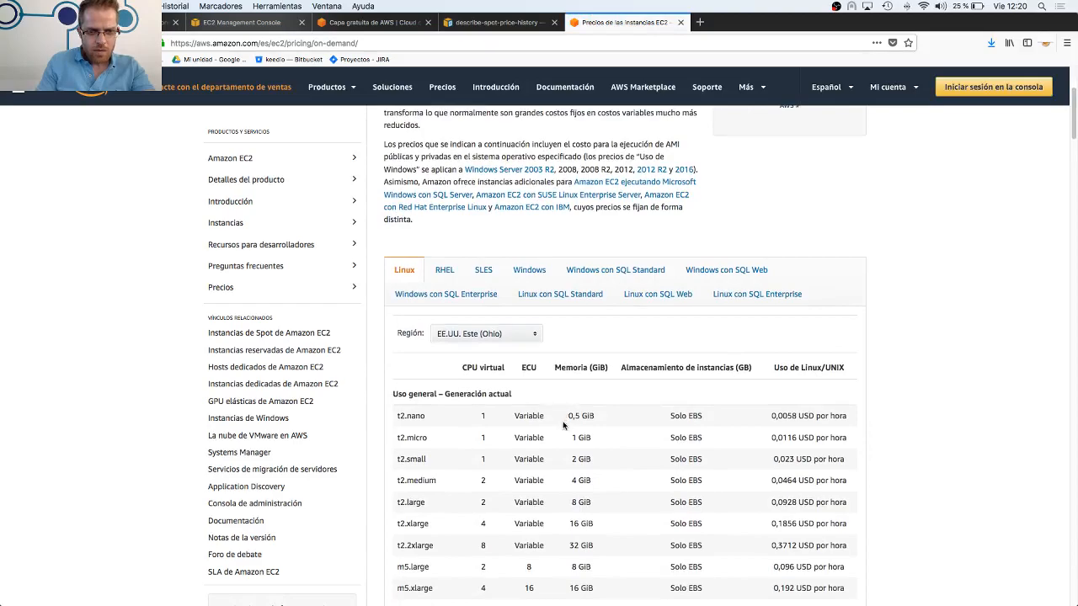
{"action": "left_click", "coordinate": [501, 337]}
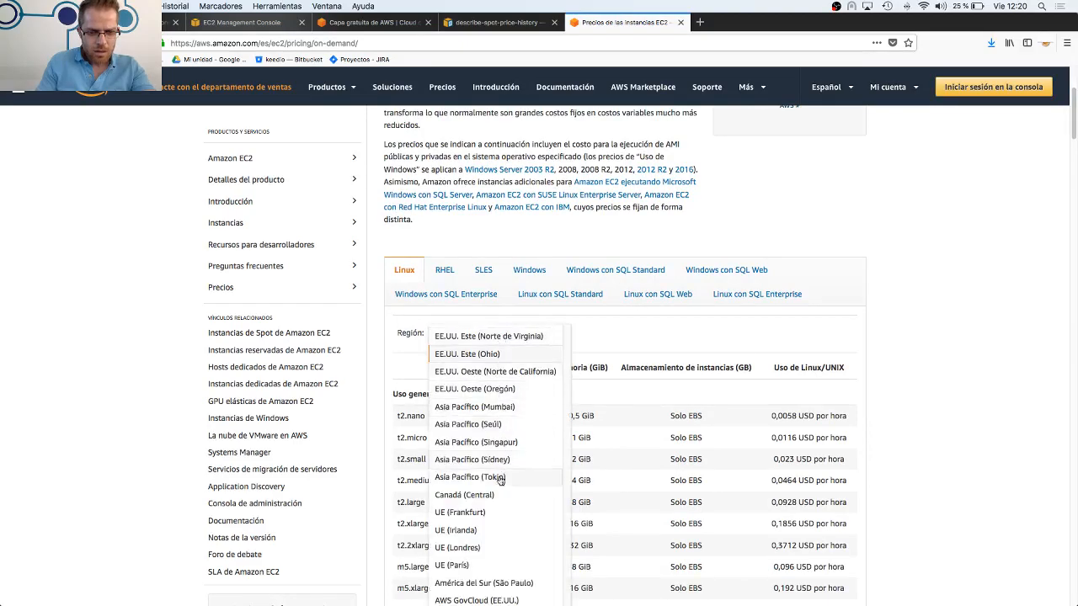
{"action": "left_click", "coordinate": [485, 565]}
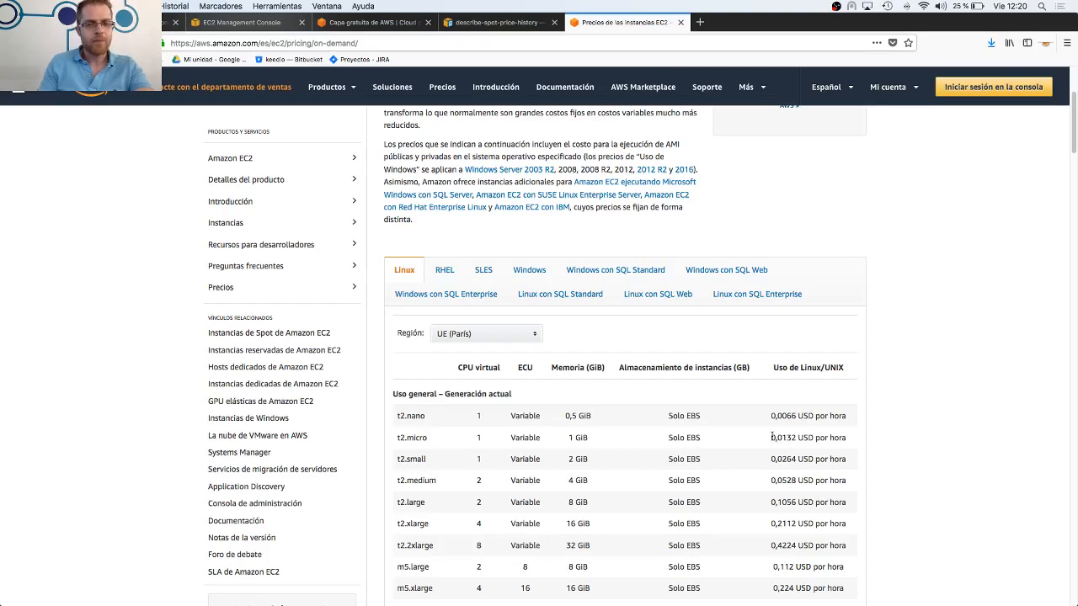
{"action": "scroll", "coordinate": [784, 438], "scroll_direction": "up", "scroll_amount": 1}
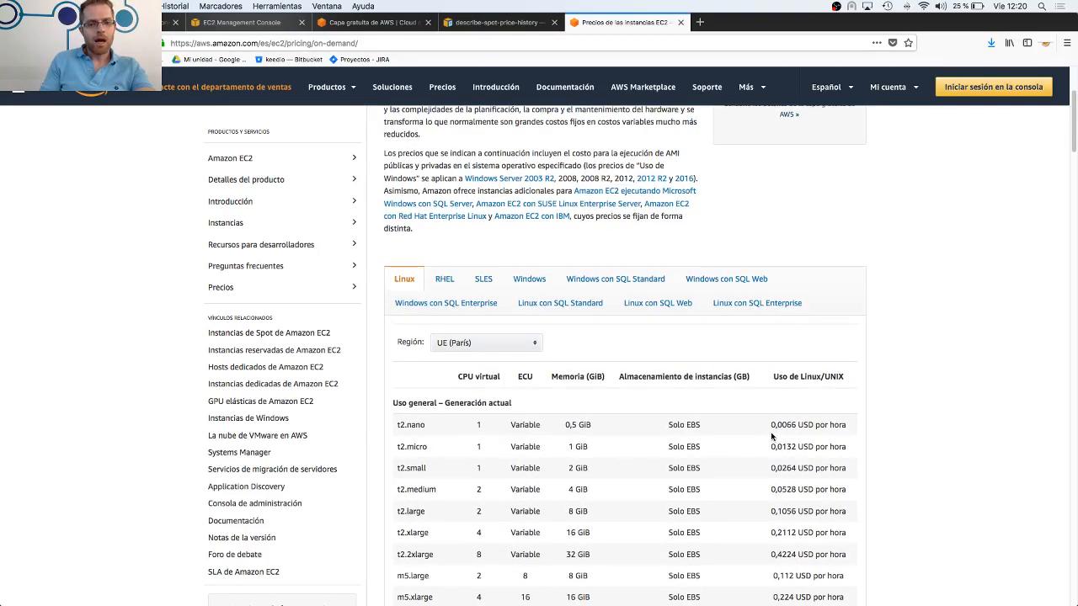
{"action": "scroll", "coordinate": [771, 436], "scroll_direction": "down", "scroll_amount": 2}
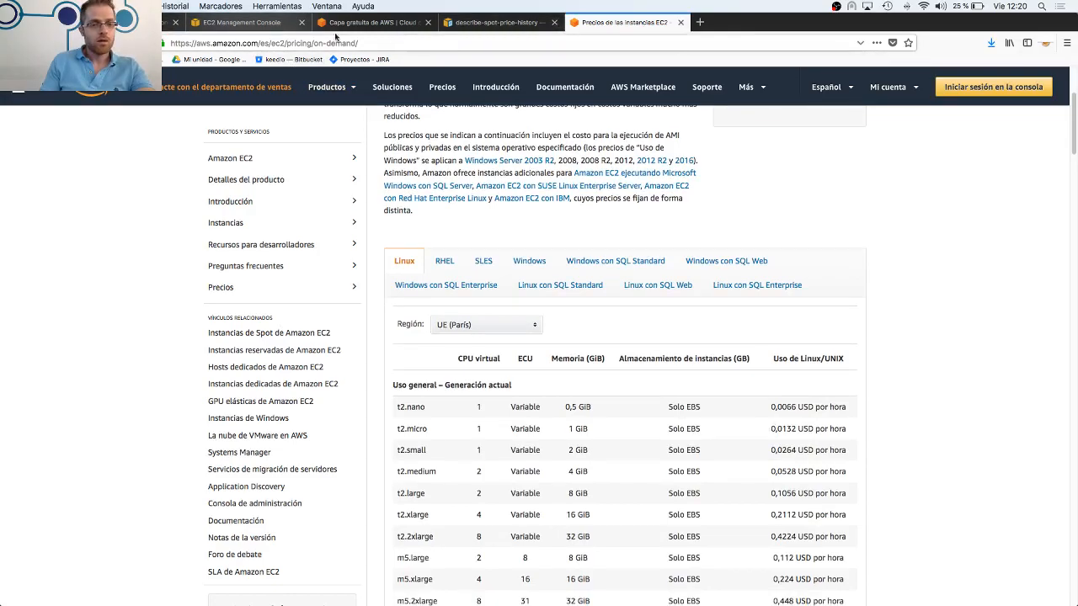
Return to the AWS training slides and browse past the EC2 and exercise slides to the Amazon Simple Storage Service (S3) title slide
{"action": "left_click", "coordinate": [141, 22]}
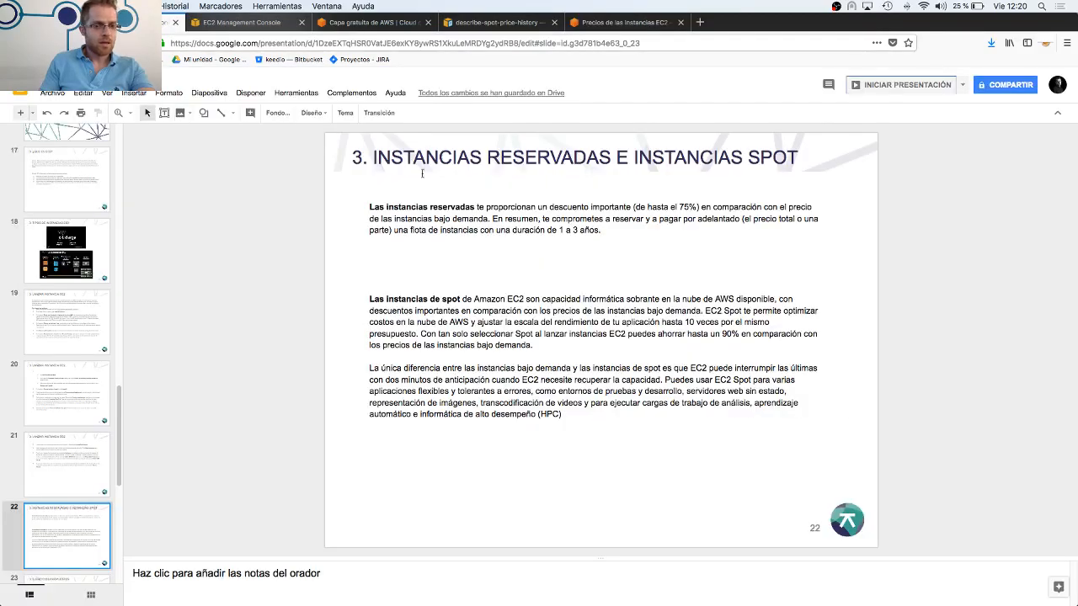
{"action": "key", "text": "Down"}
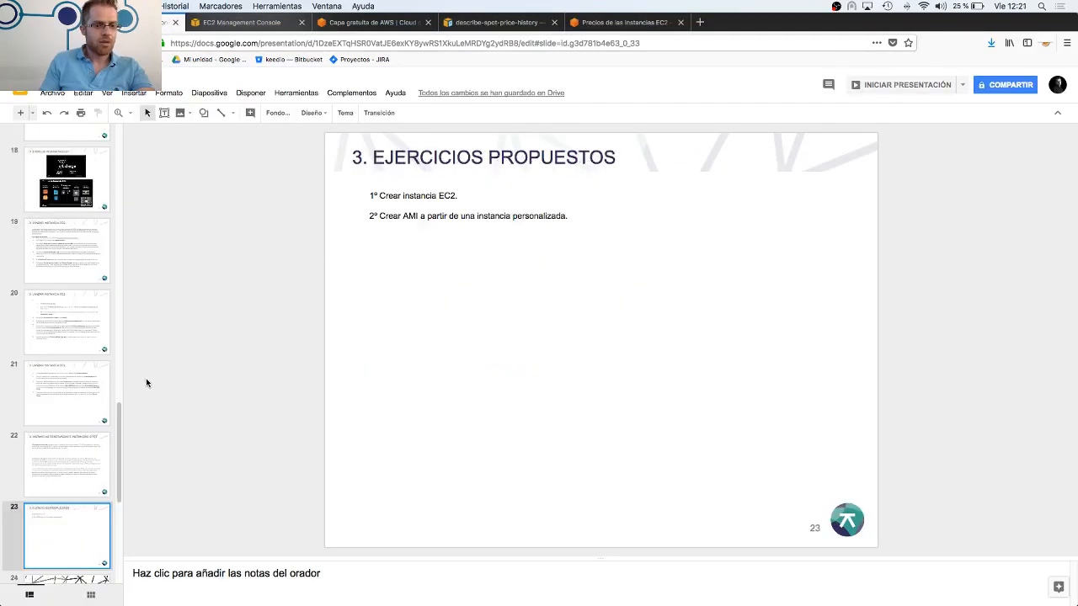
{"action": "key", "text": "Up"}
{"action": "key", "text": "Up"}
{"action": "key", "text": "Up"}
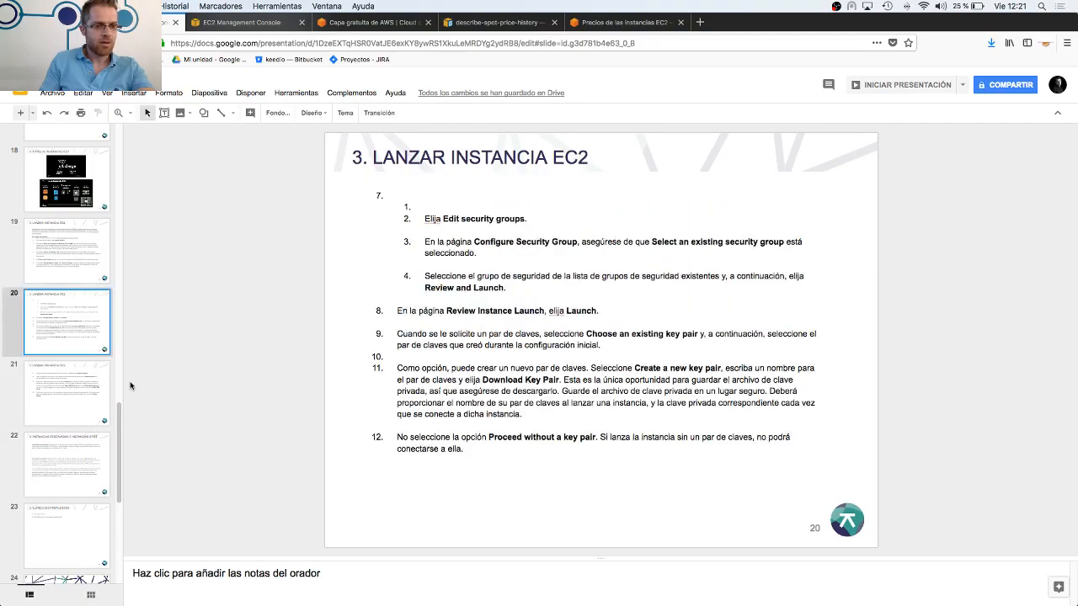
{"action": "key", "text": "Down"}
{"action": "key", "text": "Down"}
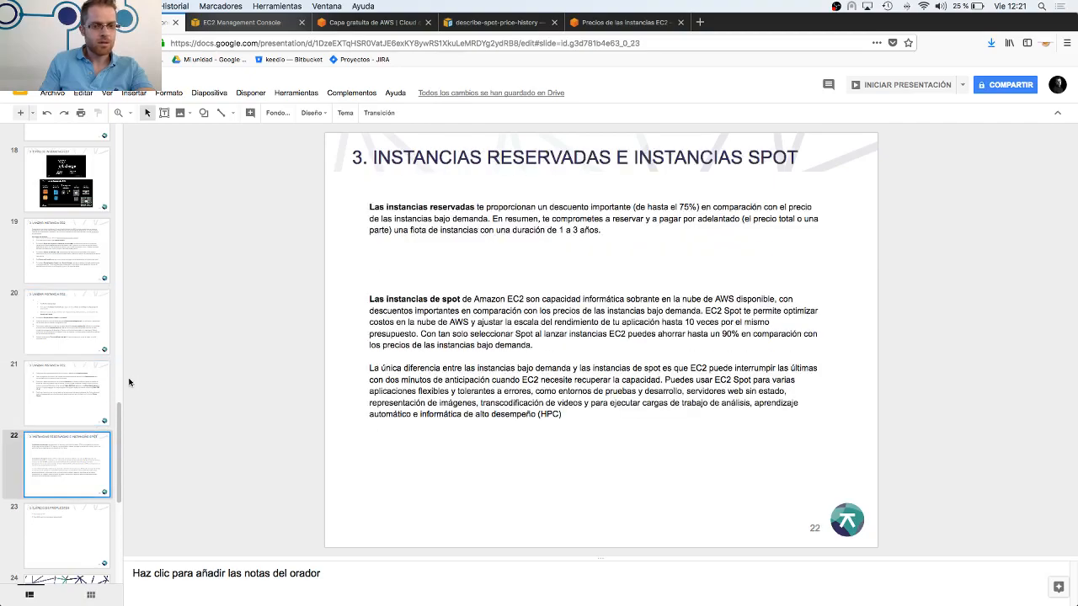
{"action": "key", "text": "Down"}
{"action": "key", "text": "Down"}
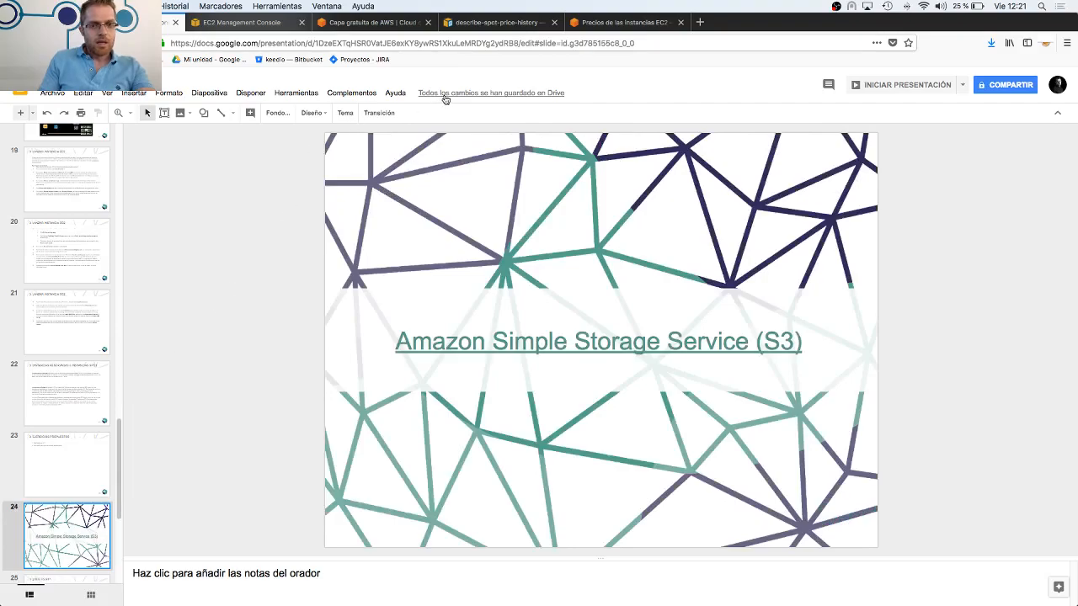
Present from the S3 title slide, advance to the first "¿QUE ES S3?" slide, and exit the presentation
{"action": "left_click", "coordinate": [879, 88]}
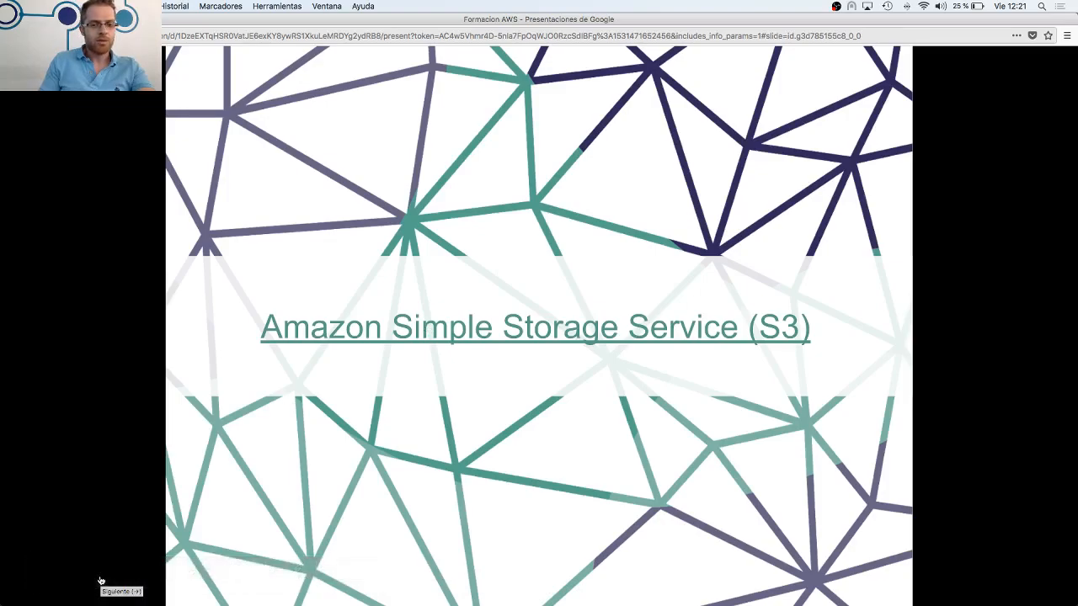
{"action": "left_click", "coordinate": [100, 573]}
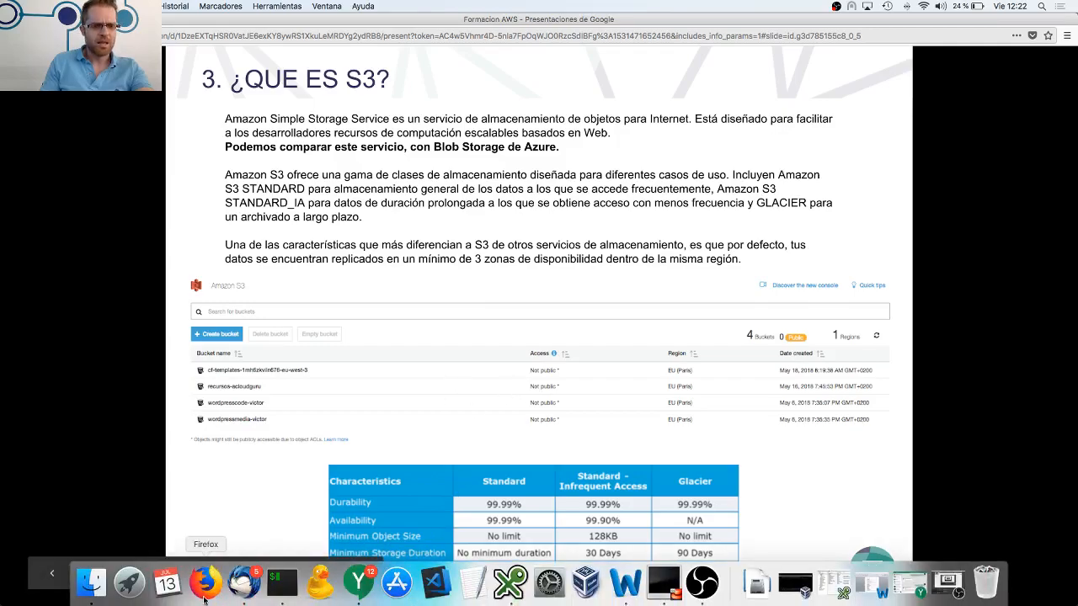
{"action": "key", "text": "Escape"}
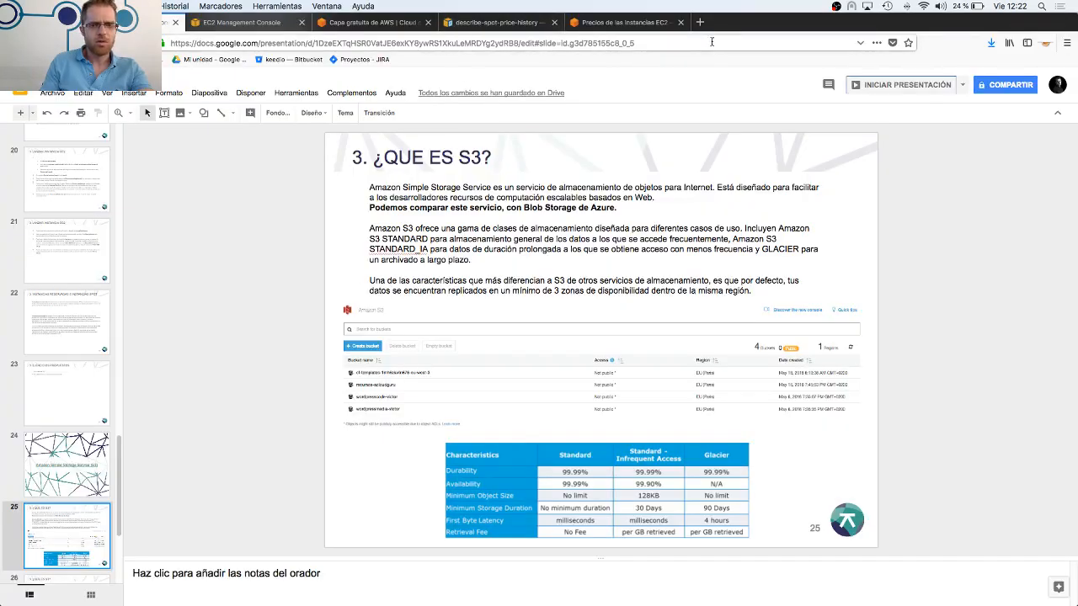
Search Google in a new tab for "s3 disponibilidad" and open the AWS Amazon S3 product page
{"action": "left_click", "coordinate": [699, 23]}
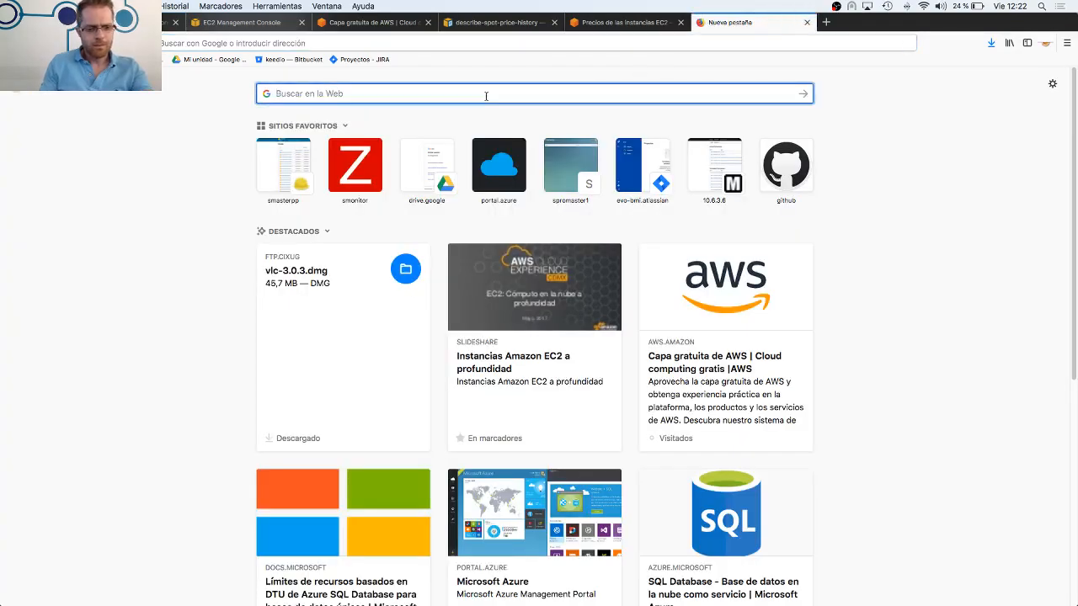
{"action": "type", "text": "s3 dispo"}
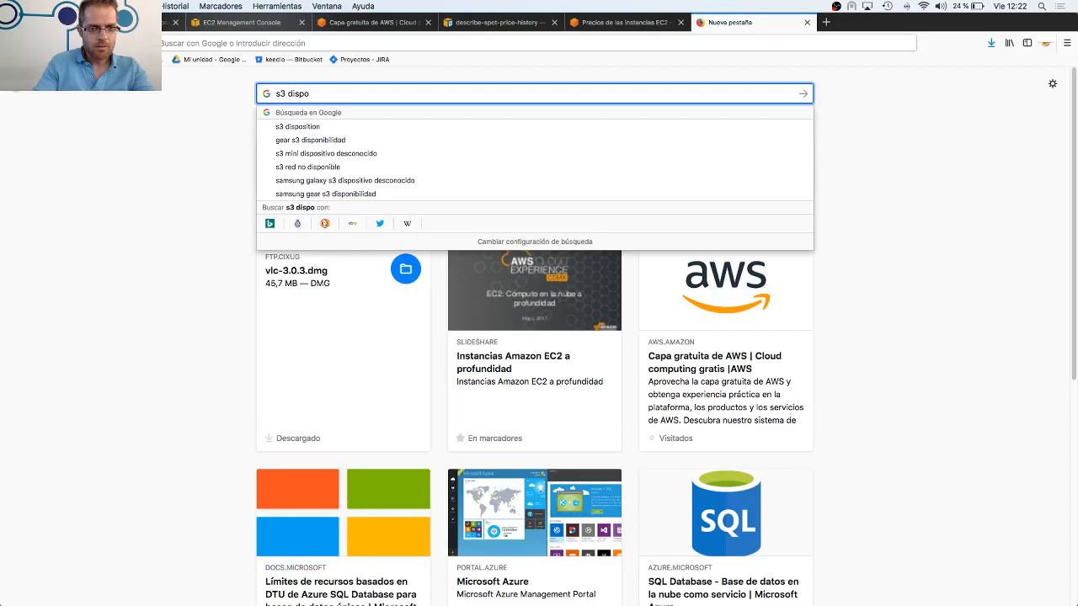
{"action": "type", "text": "nibilidad"}
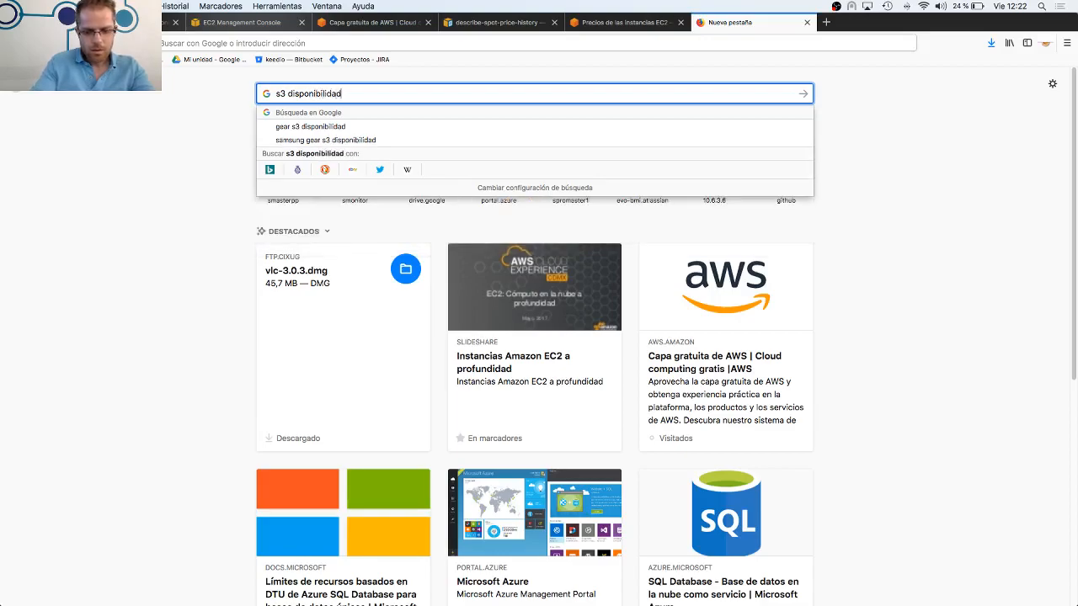
{"action": "key", "text": "Return"}
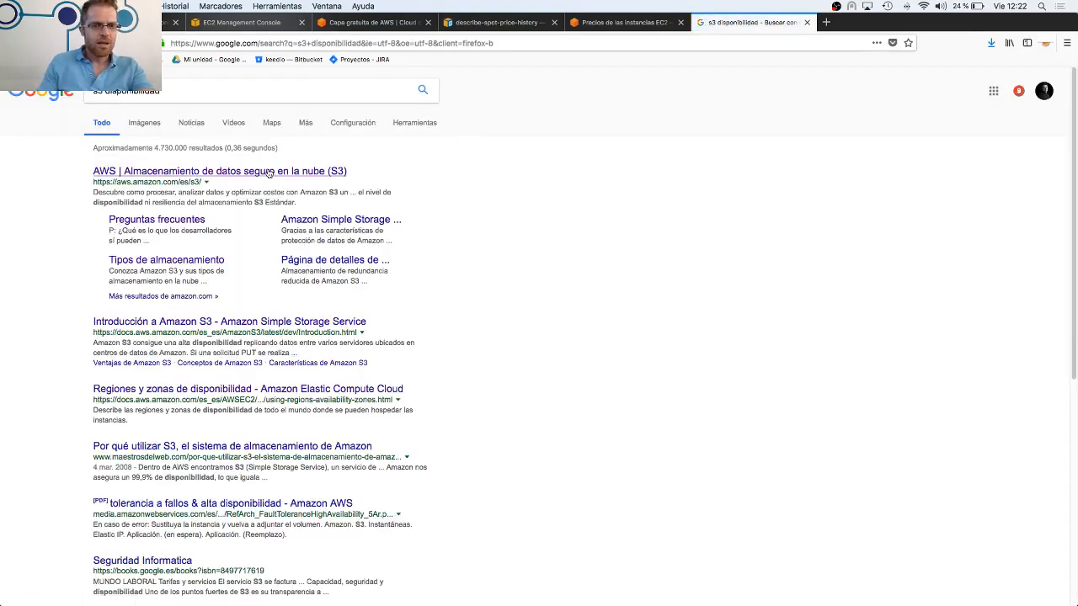
{"action": "left_click", "coordinate": [267, 172]}
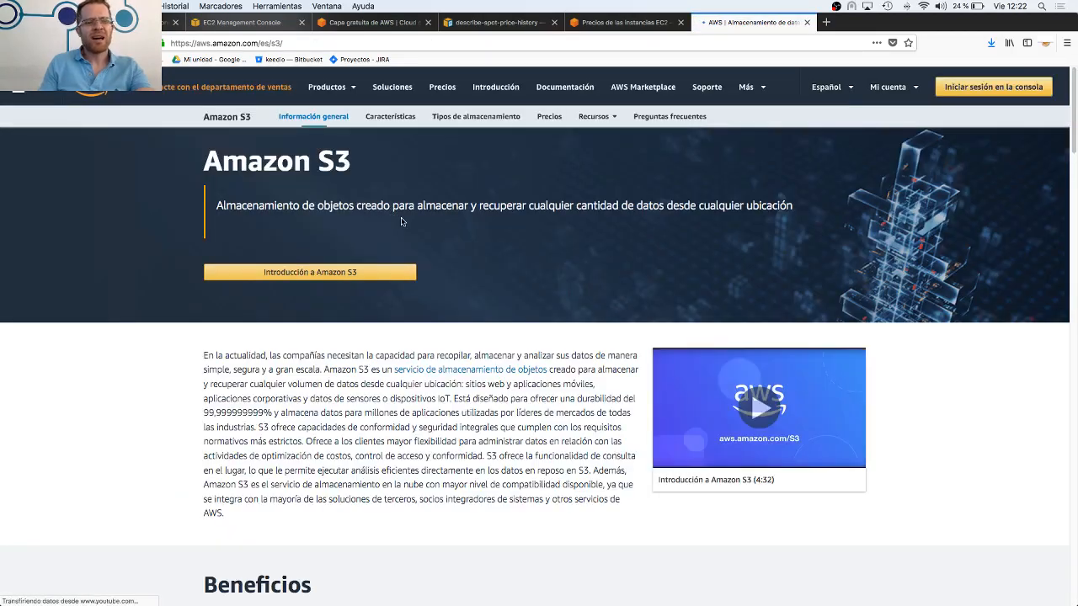
Open the S3 storage types page and examine the durability and availability of the Estándar and Acceso poco frecuente classes
{"action": "scroll", "coordinate": [487, 306], "scroll_direction": "down", "scroll_amount": 3}
{"action": "scroll", "coordinate": [479, 286], "scroll_direction": "up", "scroll_amount": 3}
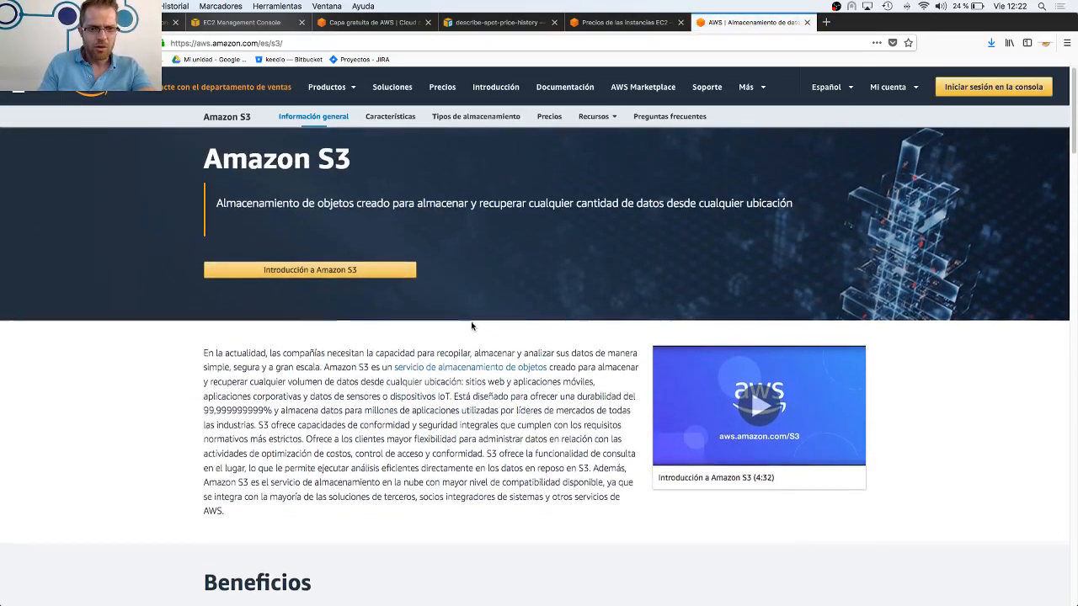
{"action": "left_click", "coordinate": [448, 116]}
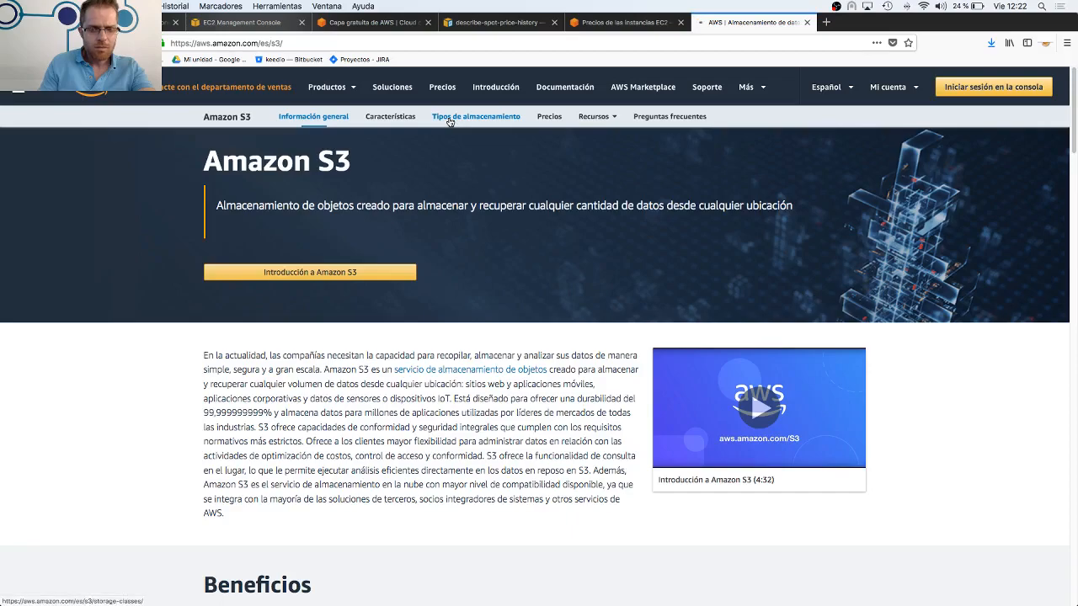
{"action": "scroll", "coordinate": [507, 359], "scroll_direction": "down", "scroll_amount": 1}
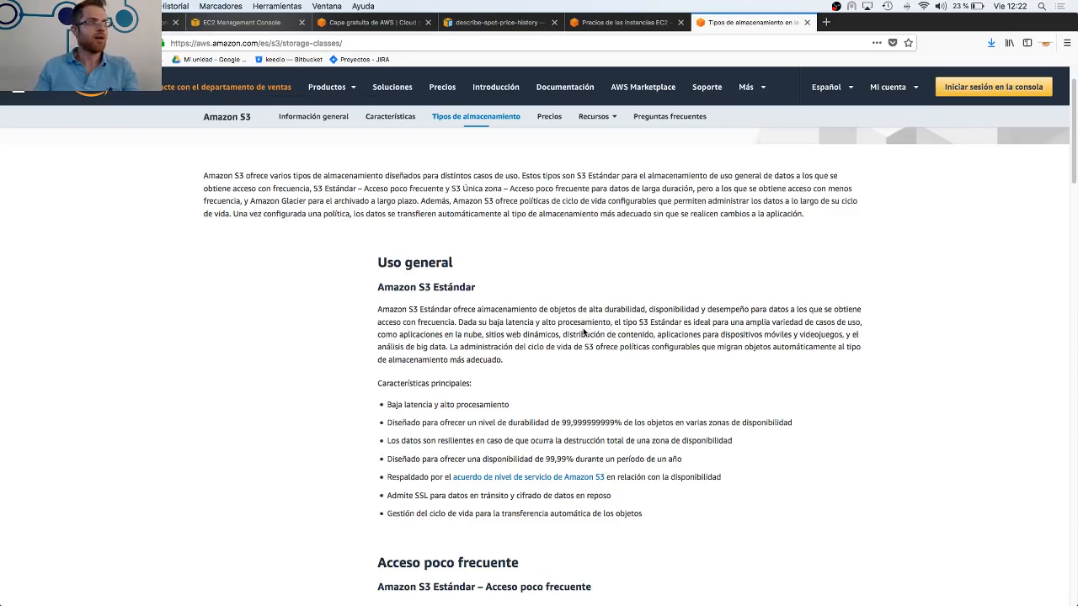
{"action": "scroll", "coordinate": [531, 352], "scroll_direction": "down", "scroll_amount": 8}
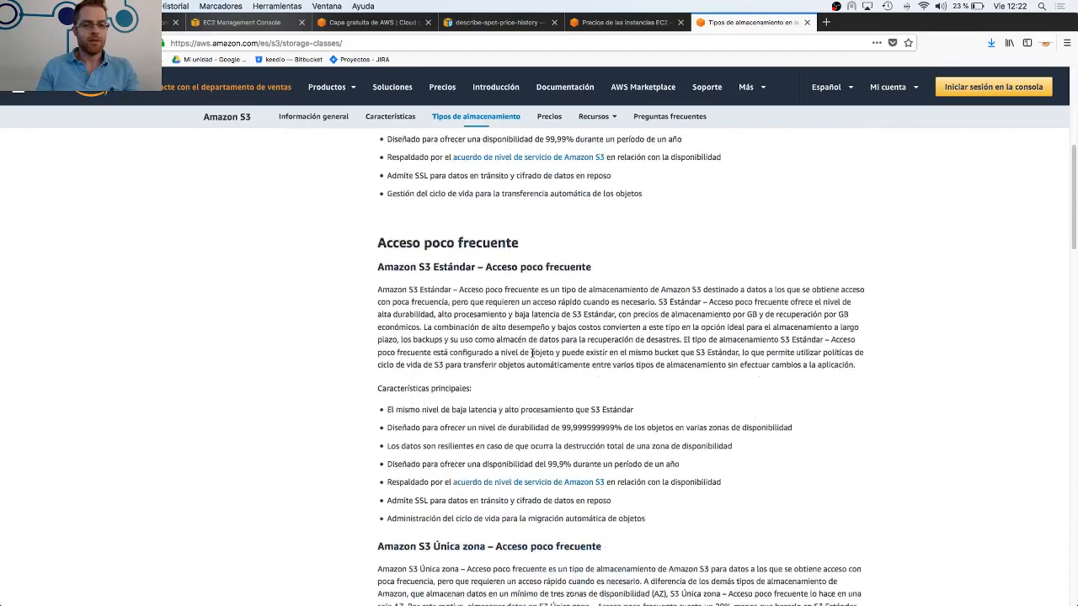
{"action": "scroll", "coordinate": [531, 352], "scroll_direction": "up", "scroll_amount": 10}
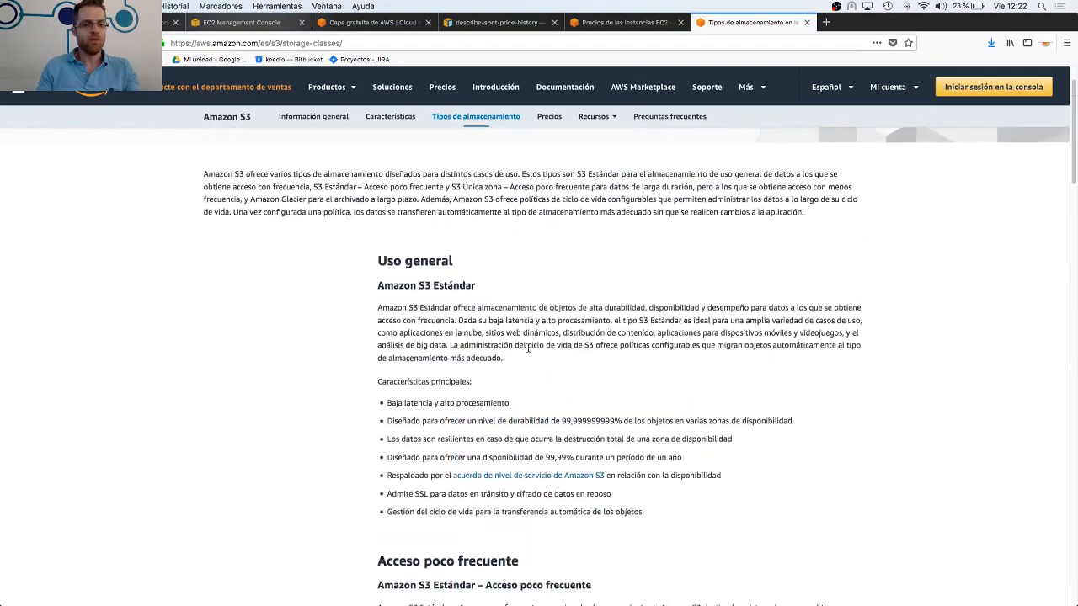
{"action": "scroll", "coordinate": [528, 349], "scroll_direction": "down", "scroll_amount": 1}
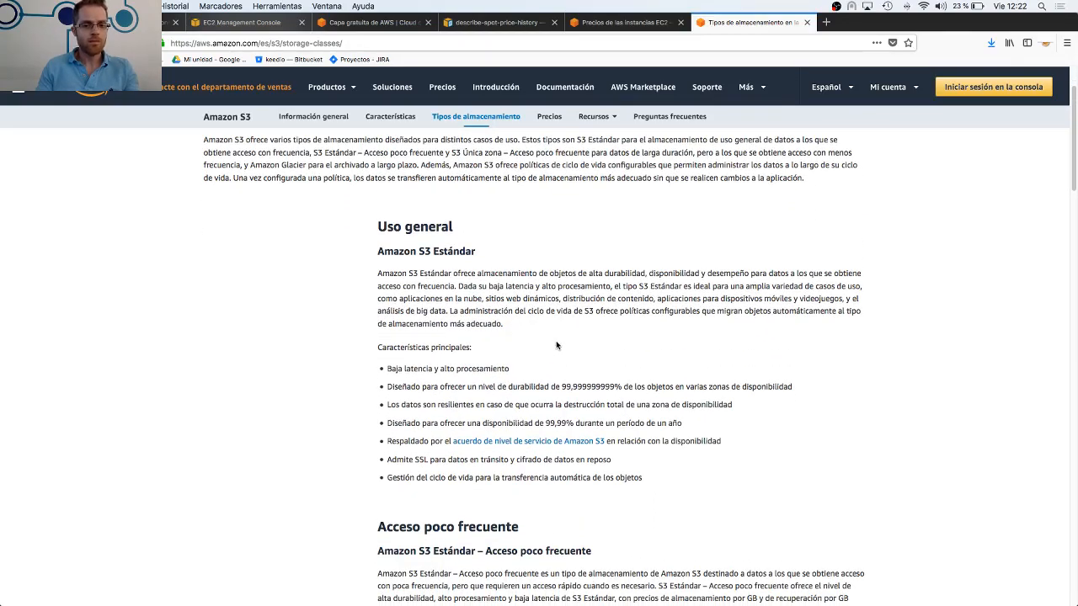
{"action": "scroll", "coordinate": [558, 330], "scroll_direction": "down", "scroll_amount": 1}
Return to the slides, present from slide 25, and advance to slide 26 on buckets and storage class use cases
{"action": "left_click", "coordinate": [165, 17]}
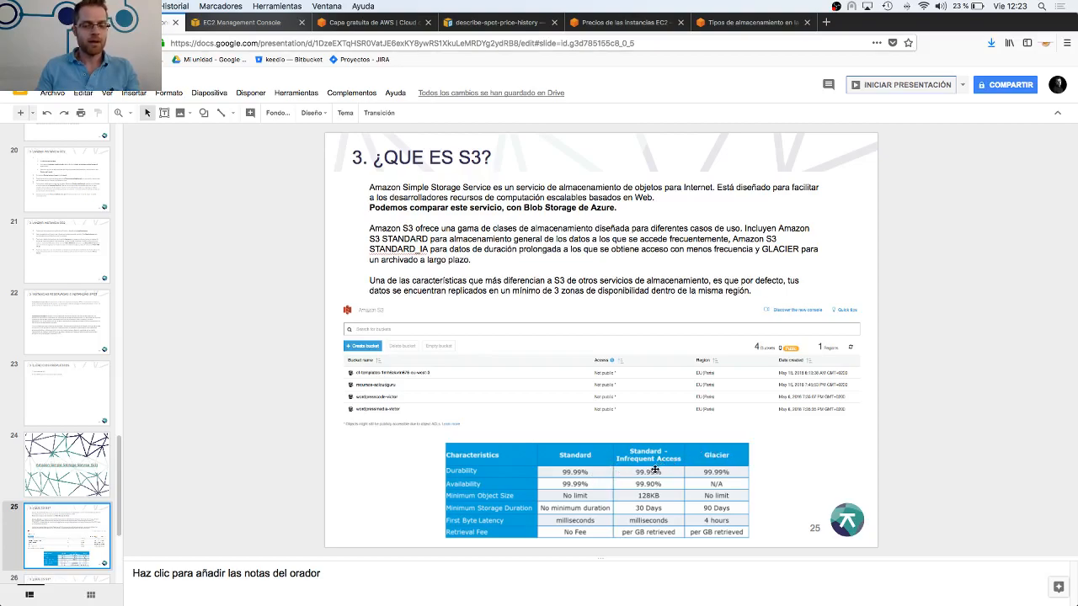
{"action": "left_click", "coordinate": [873, 87]}
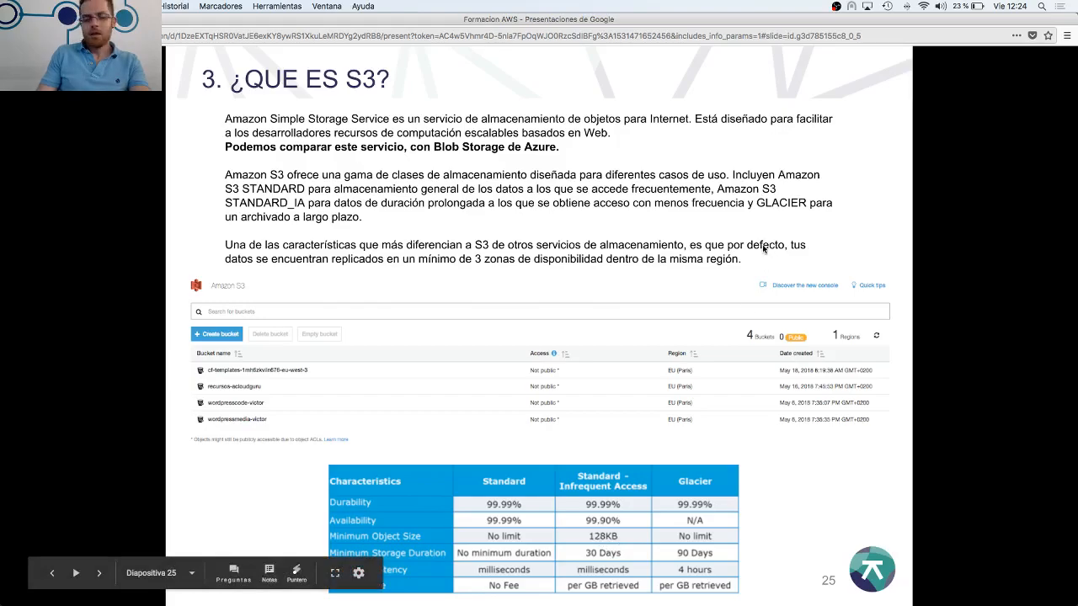
{"action": "left_click", "coordinate": [100, 574]}
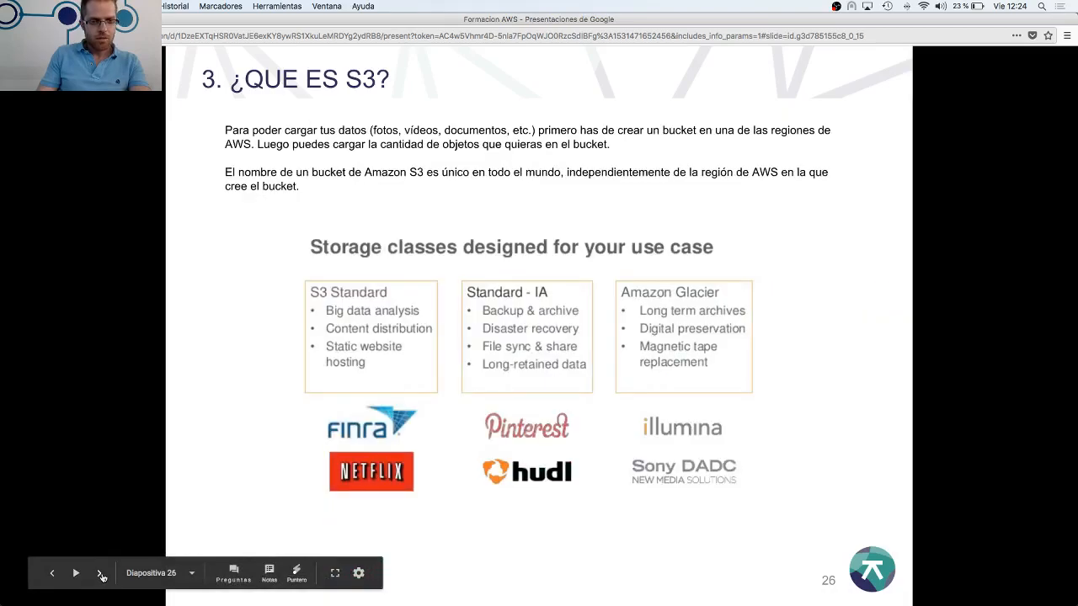
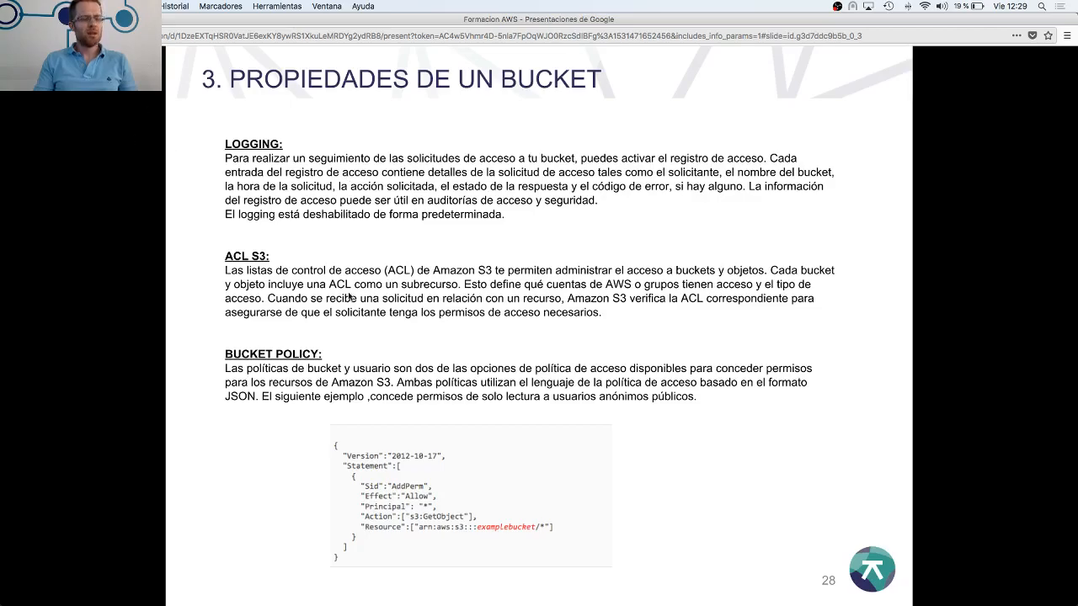
Exit the slide presentation on slide 28 and switch to the S3 console's bucket list
{"action": "mouse_move", "coordinate": [205, 599]}
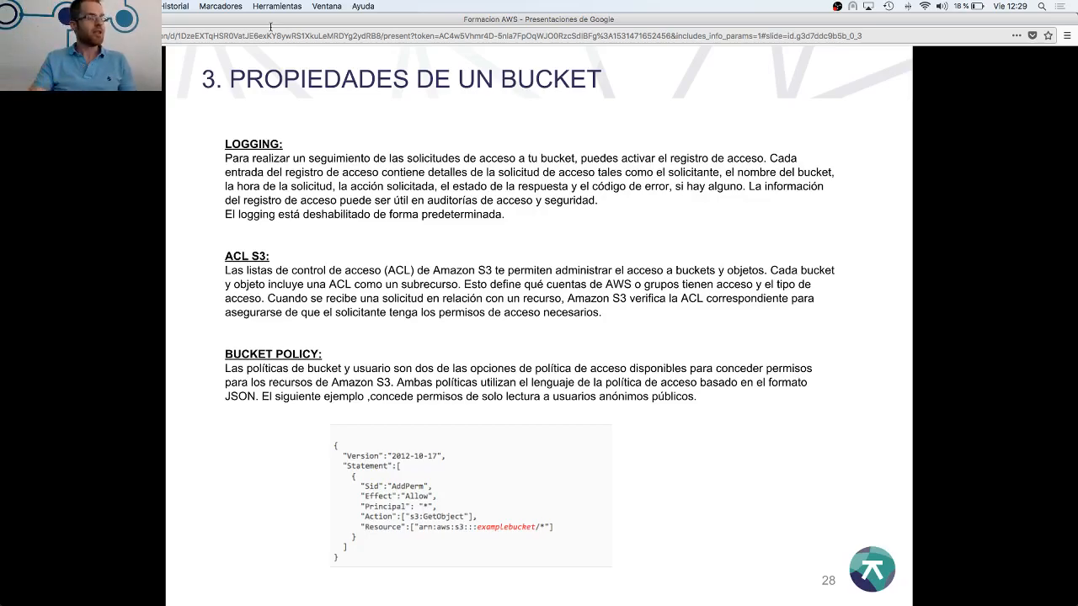
{"action": "mouse_move", "coordinate": [169, 585]}
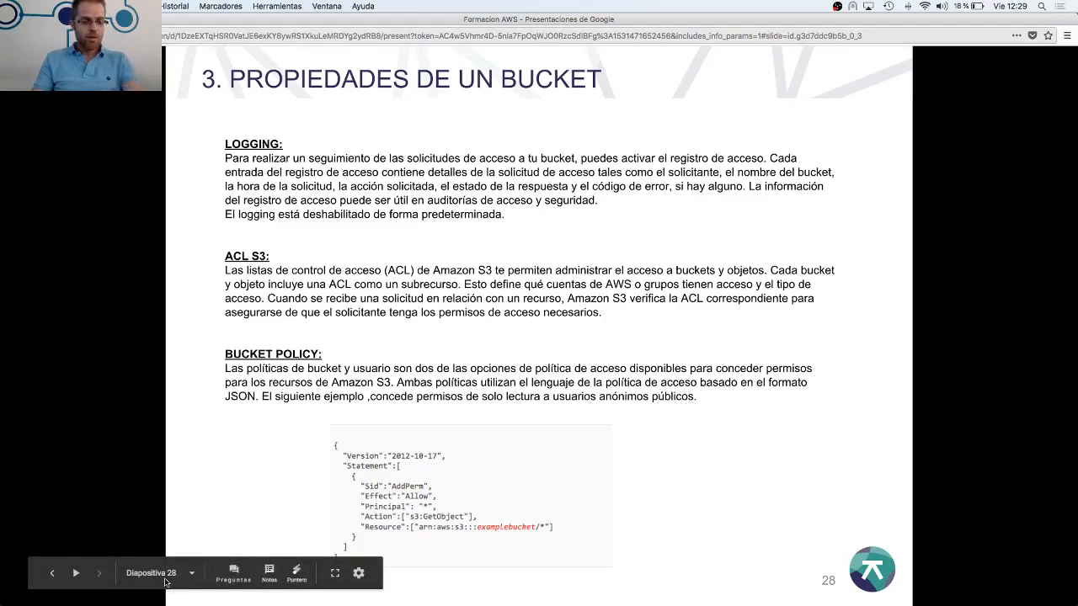
{"action": "key", "text": "Escape"}
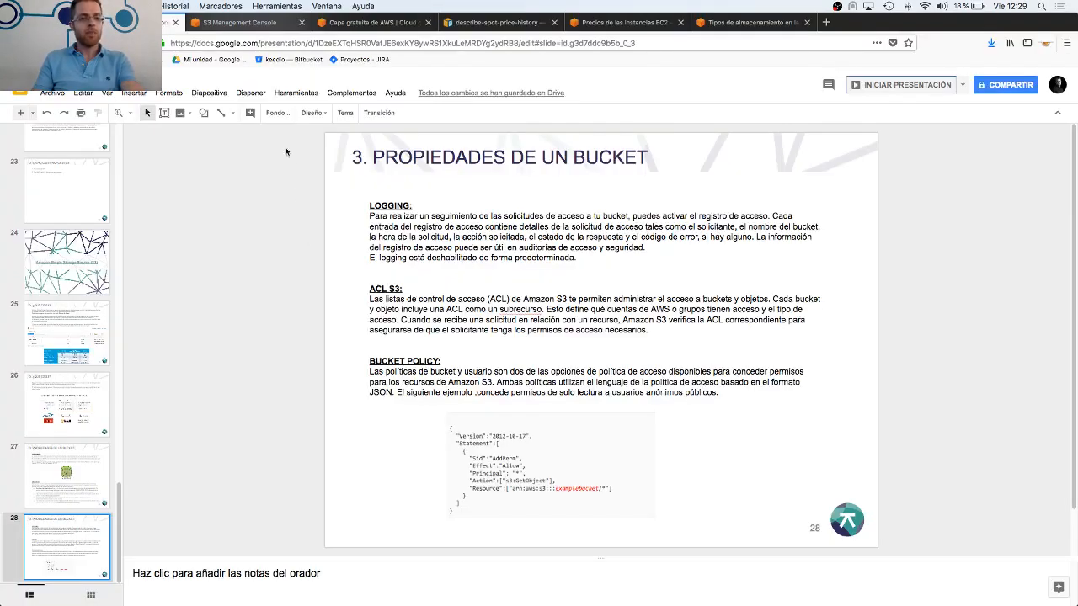
{"action": "left_click", "coordinate": [273, 23]}
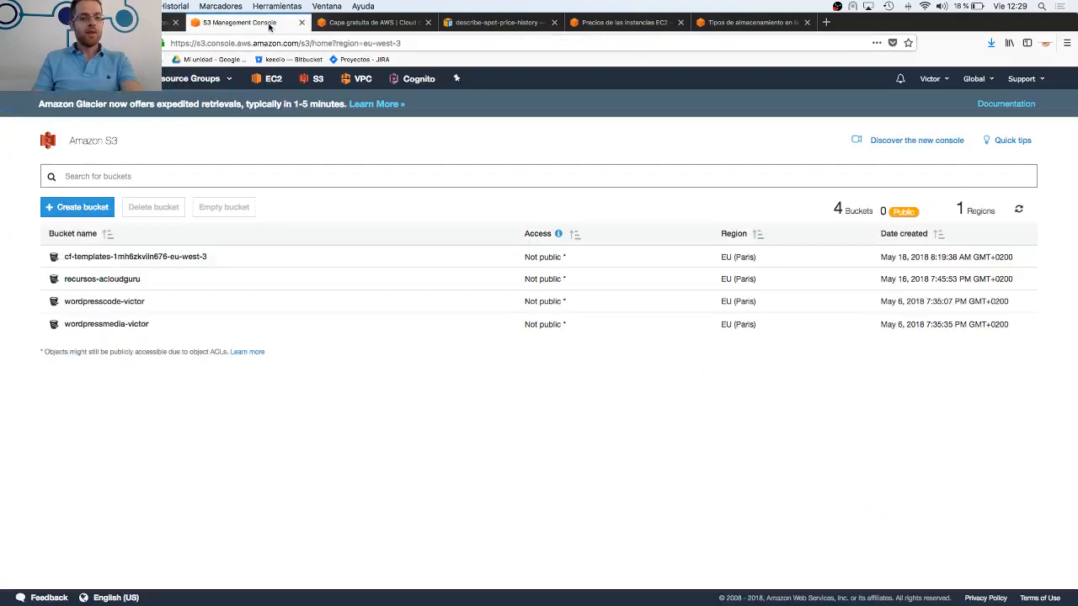
Look at the contents of the cf-templates and recursos-acloudguru buckets and return to the bucket list
{"action": "left_click", "coordinate": [155, 264]}
{"action": "left_click", "coordinate": [155, 263]}
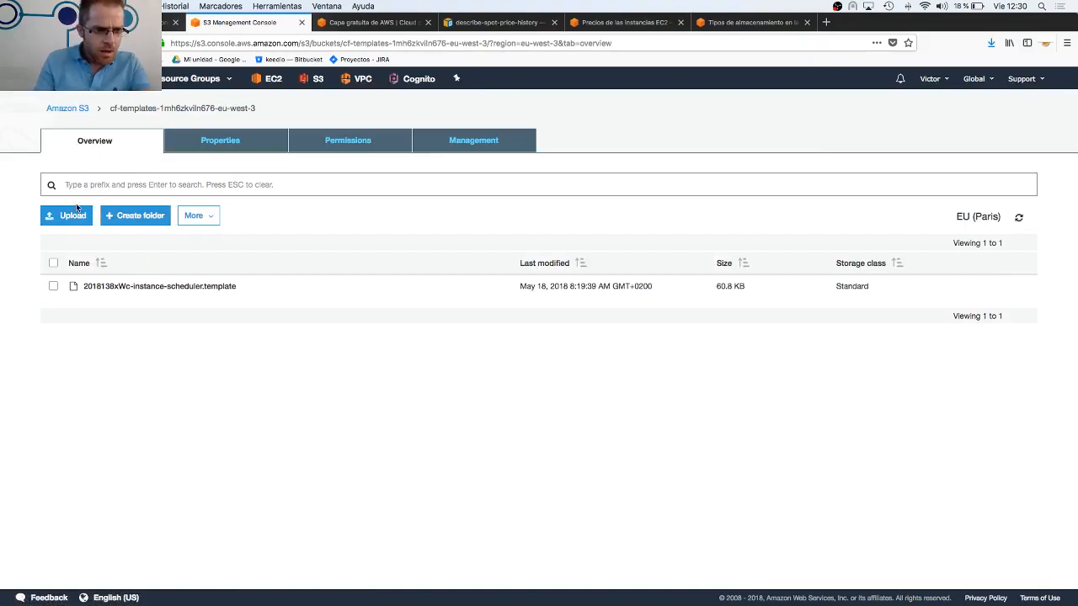
{"action": "left_click", "coordinate": [82, 109]}
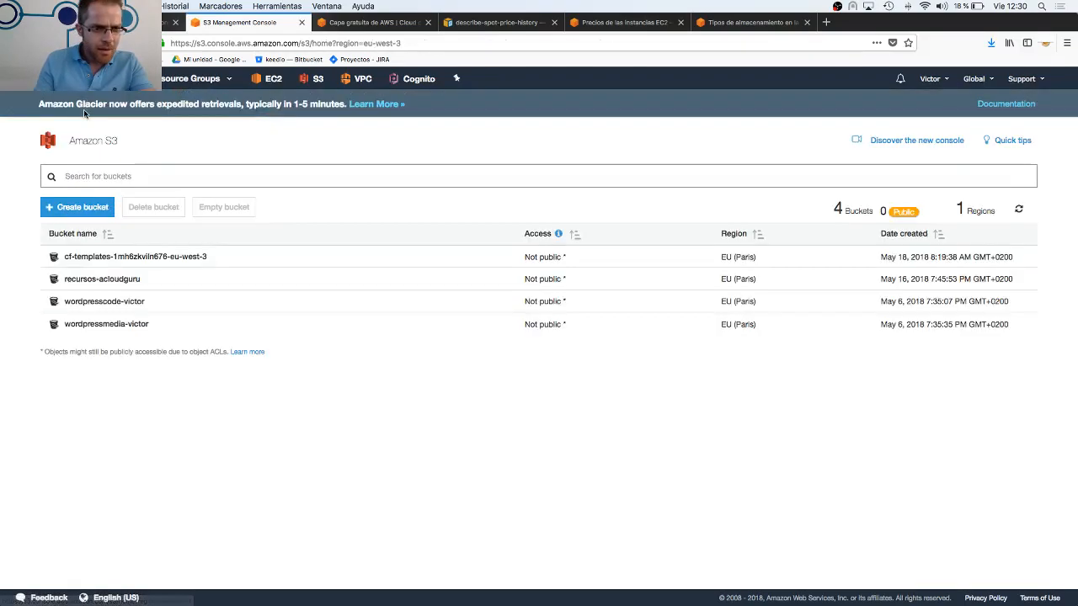
{"action": "left_click", "coordinate": [102, 279]}
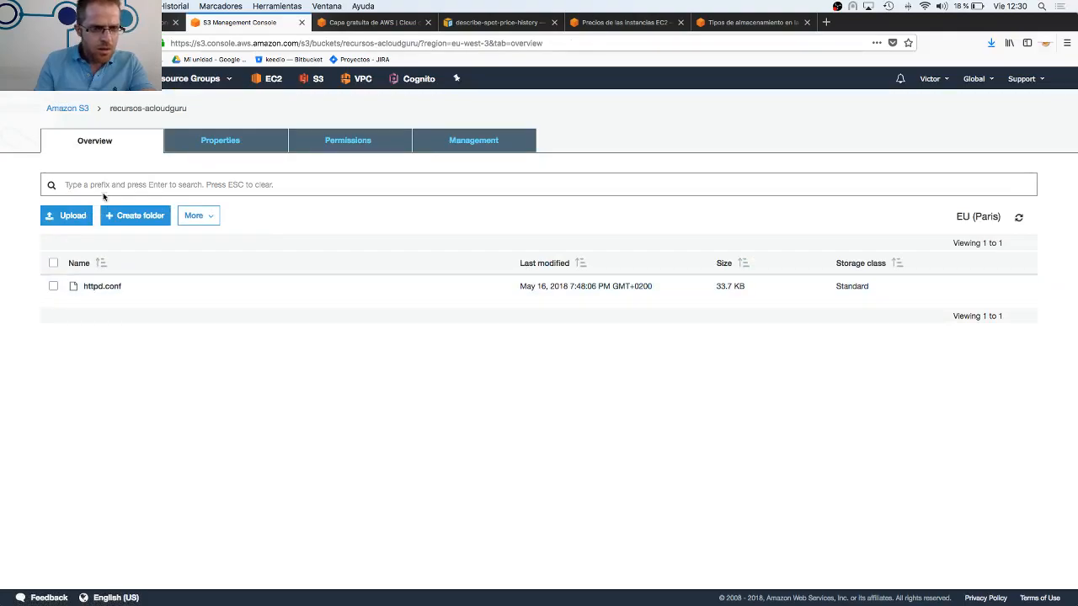
{"action": "left_click", "coordinate": [80, 111]}
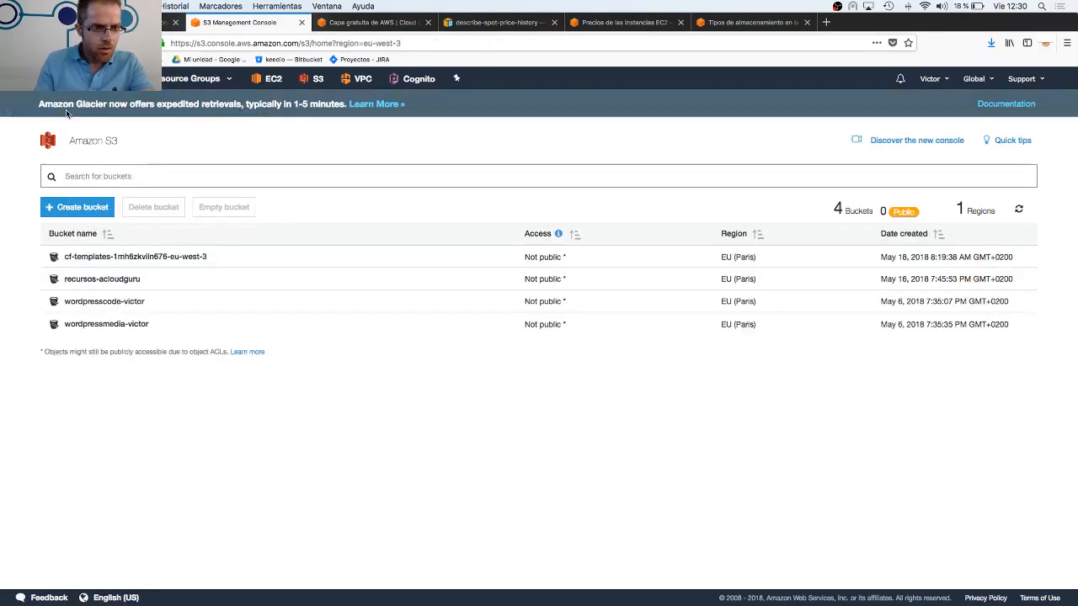
Open the wordpressmedia bucket and upload the PNG photo from the Documentos folder with the default upload settings
{"action": "left_click", "coordinate": [102, 324]}
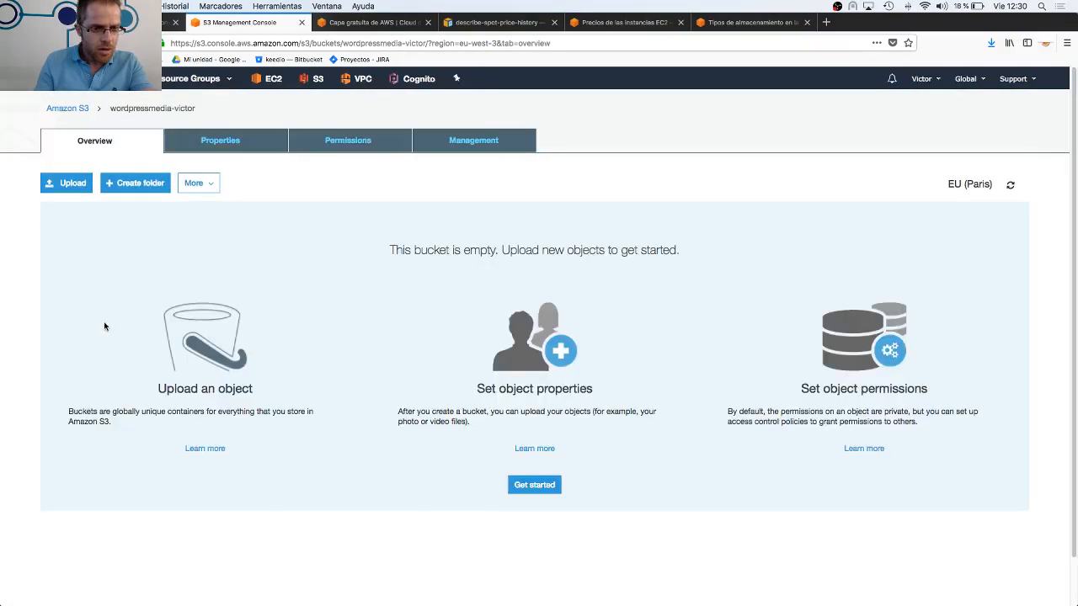
{"action": "left_click", "coordinate": [82, 188]}
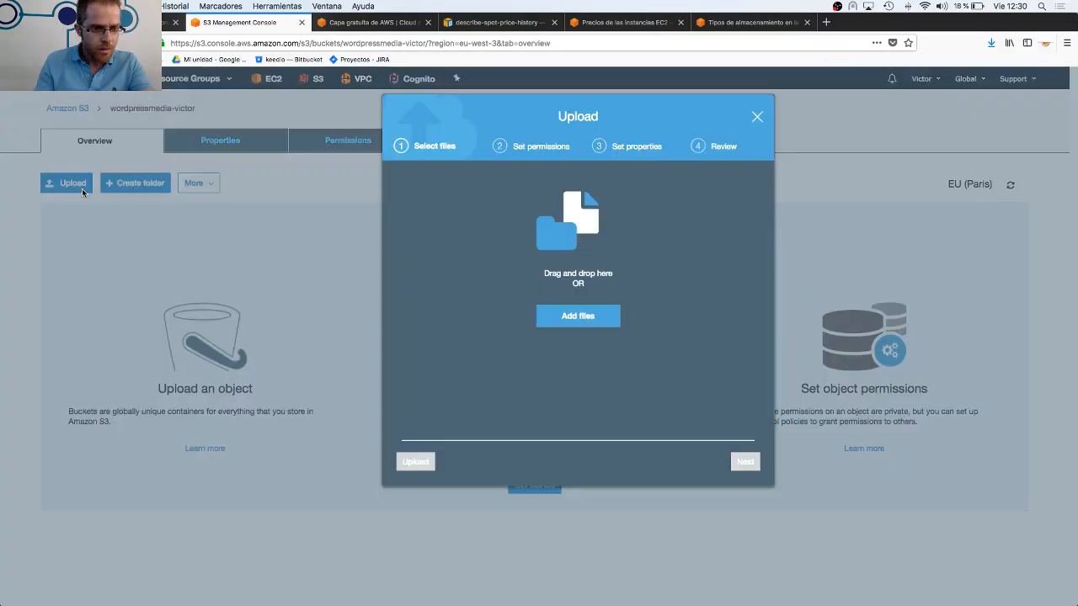
{"action": "left_click", "coordinate": [556, 319]}
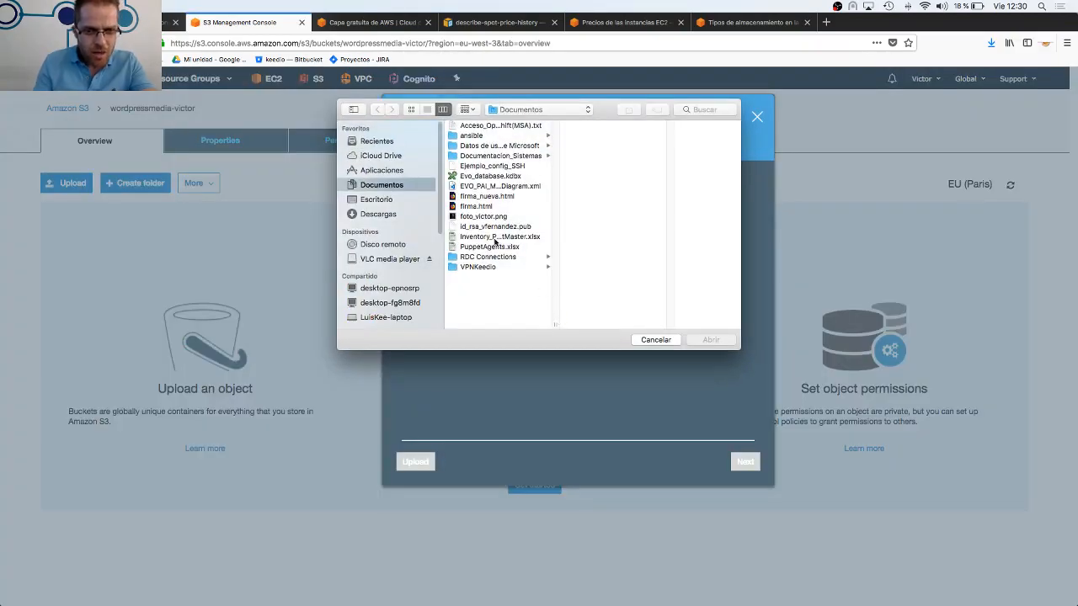
{"action": "left_click", "coordinate": [483, 216]}
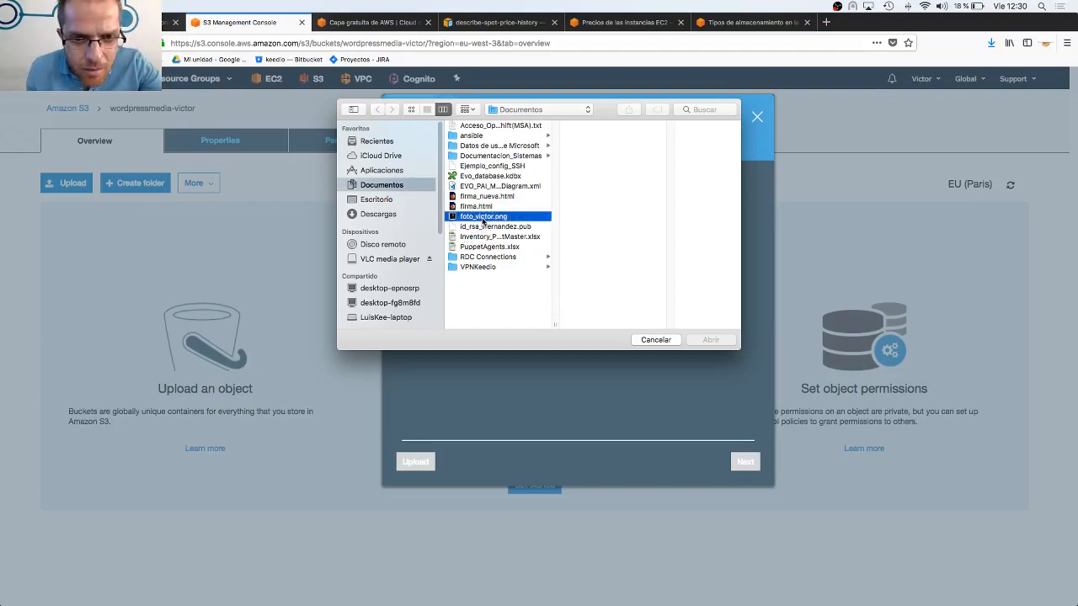
{"action": "left_click", "coordinate": [710, 340]}
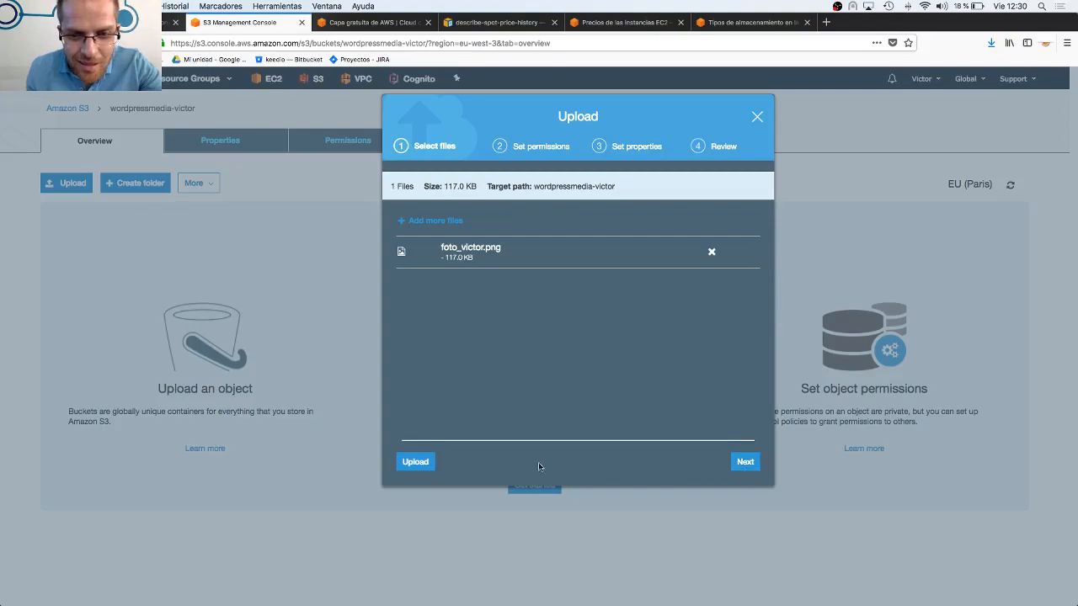
{"action": "left_click", "coordinate": [417, 463]}
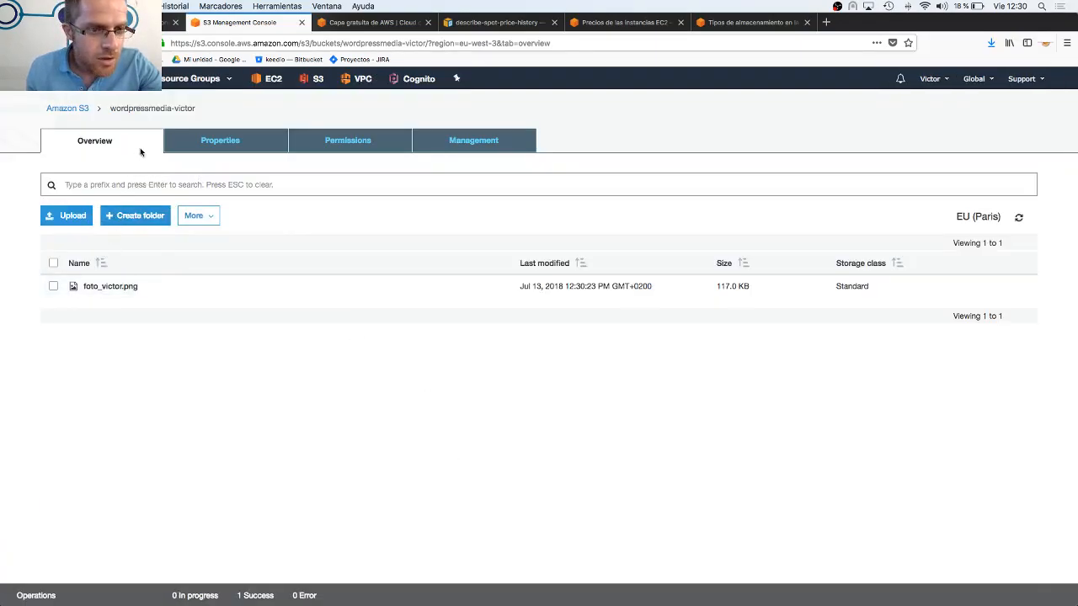
Open the properties of the wordpressmedia bucket from the bucket list and enable versioning
{"action": "left_click", "coordinate": [80, 109]}
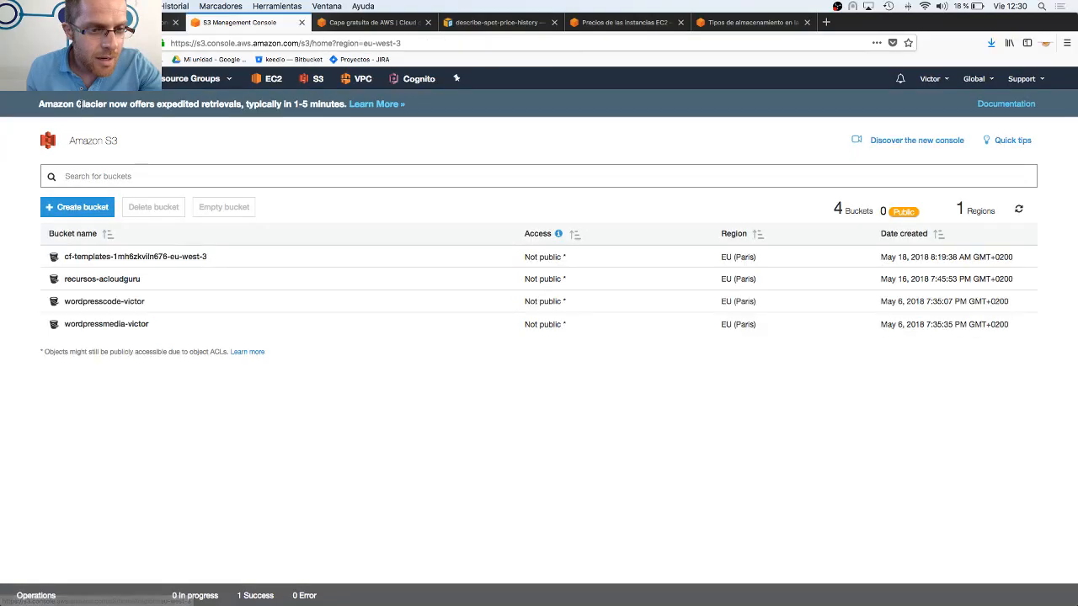
{"action": "left_click", "coordinate": [163, 327]}
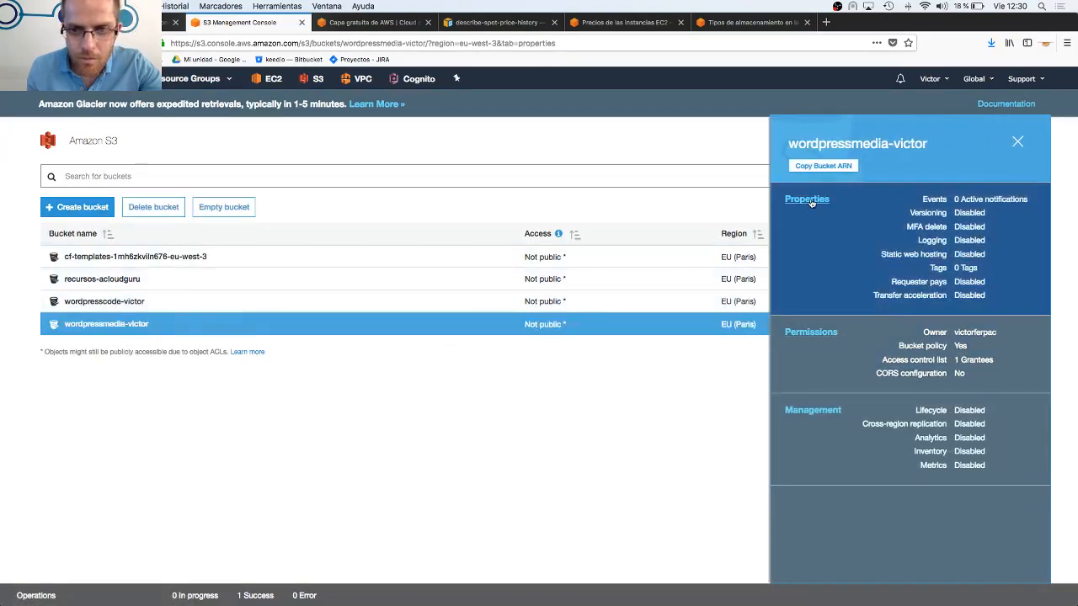
{"action": "left_click", "coordinate": [808, 200]}
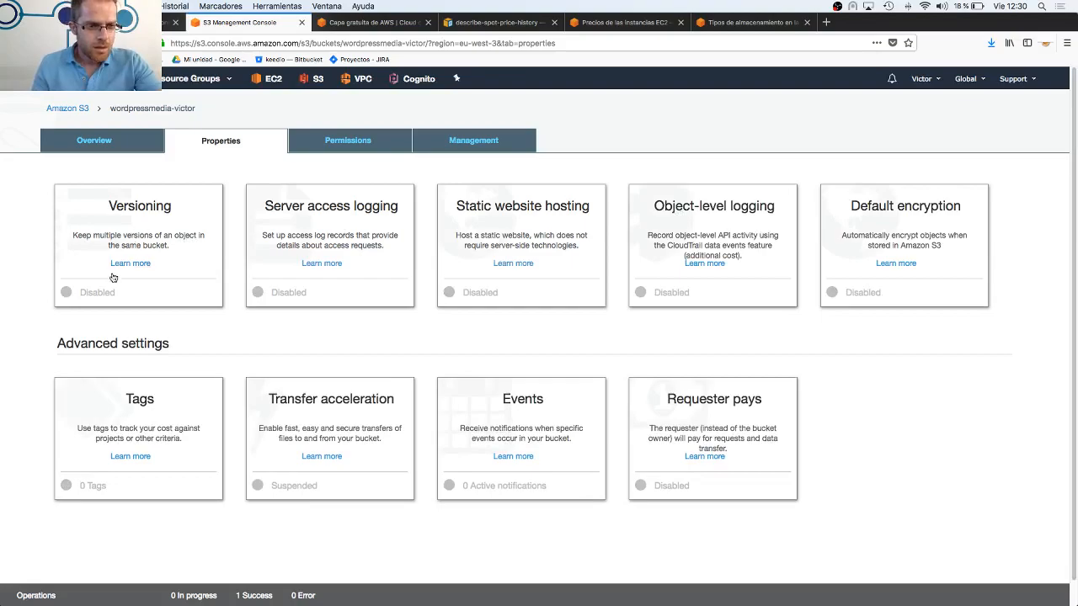
{"action": "left_click", "coordinate": [103, 297]}
{"action": "left_click", "coordinate": [148, 136]}
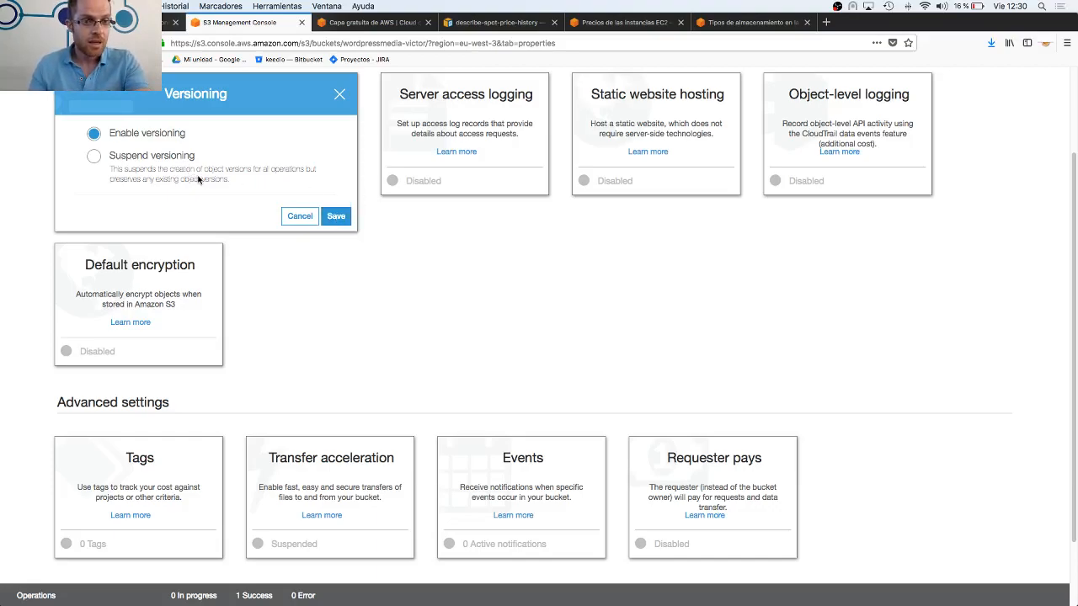
{"action": "left_click", "coordinate": [339, 223]}
Show object versions in the bucket's overview and permanently delete the latest version of the PNG photo
{"action": "left_click", "coordinate": [110, 126]}
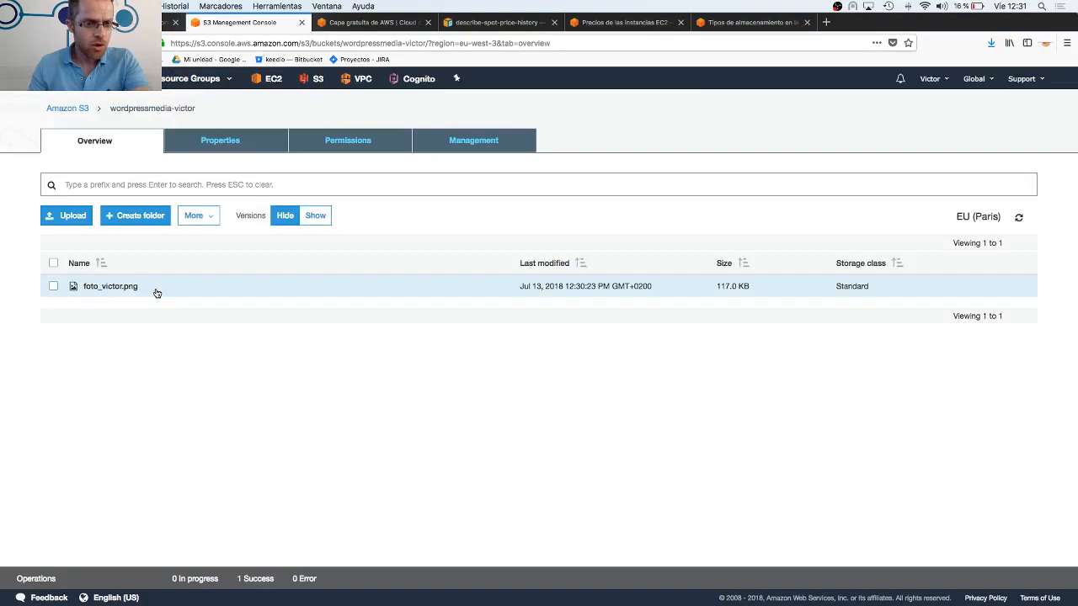
{"action": "left_click", "coordinate": [156, 292]}
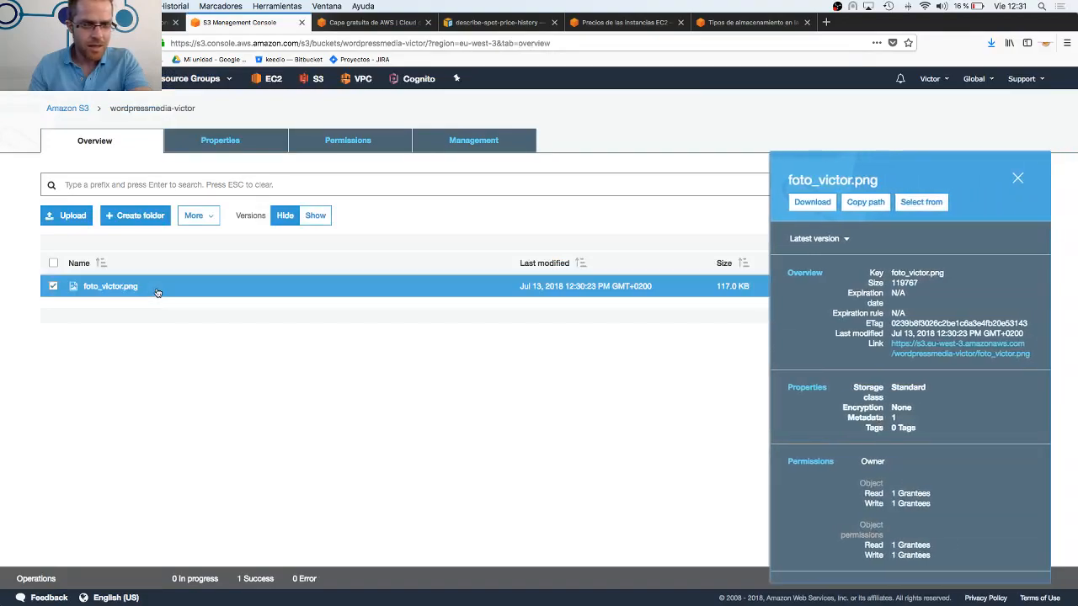
{"action": "right_click", "coordinate": [157, 291]}
{"action": "left_click", "coordinate": [352, 345]}
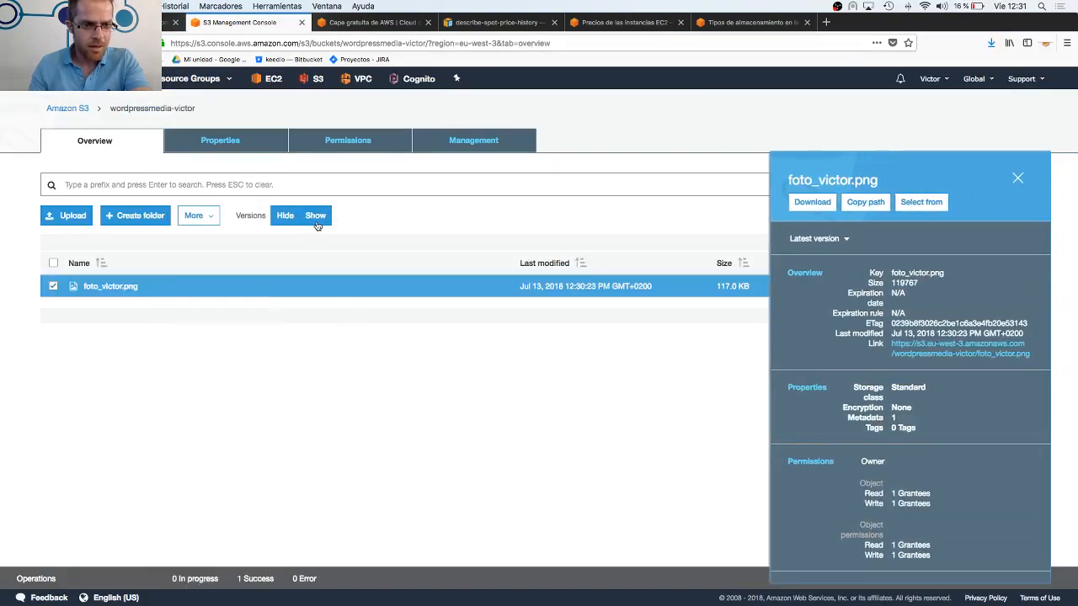
{"action": "left_click", "coordinate": [316, 222]}
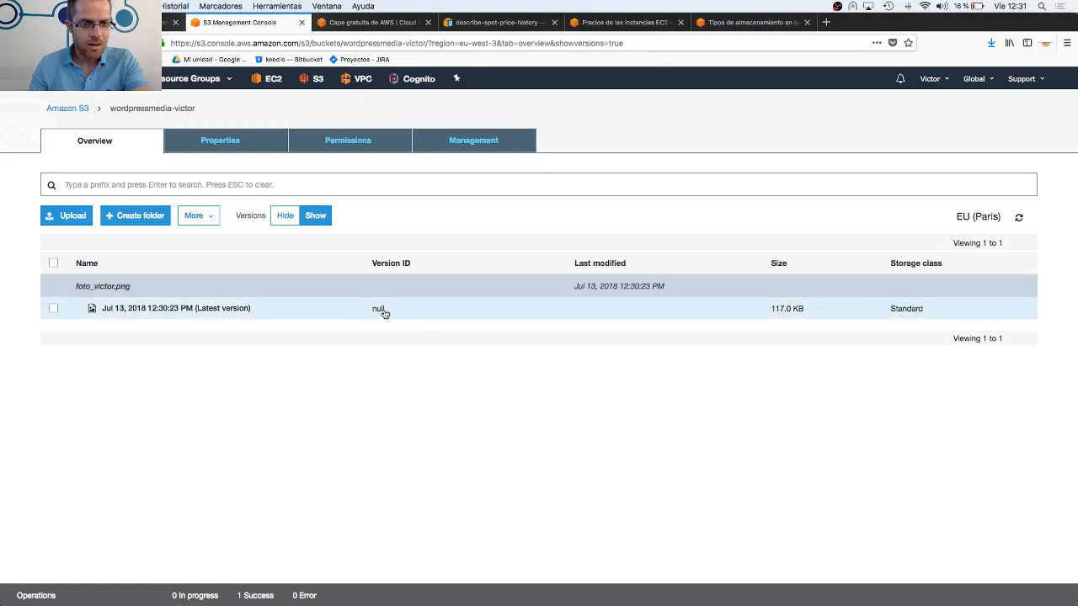
{"action": "right_click", "coordinate": [269, 318]}
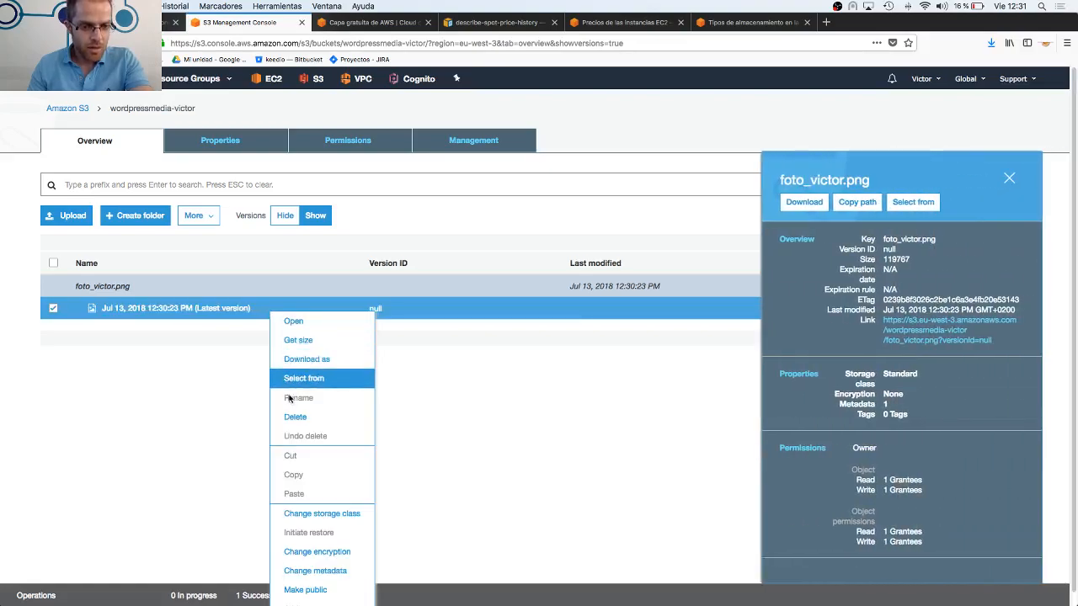
{"action": "left_click", "coordinate": [290, 417]}
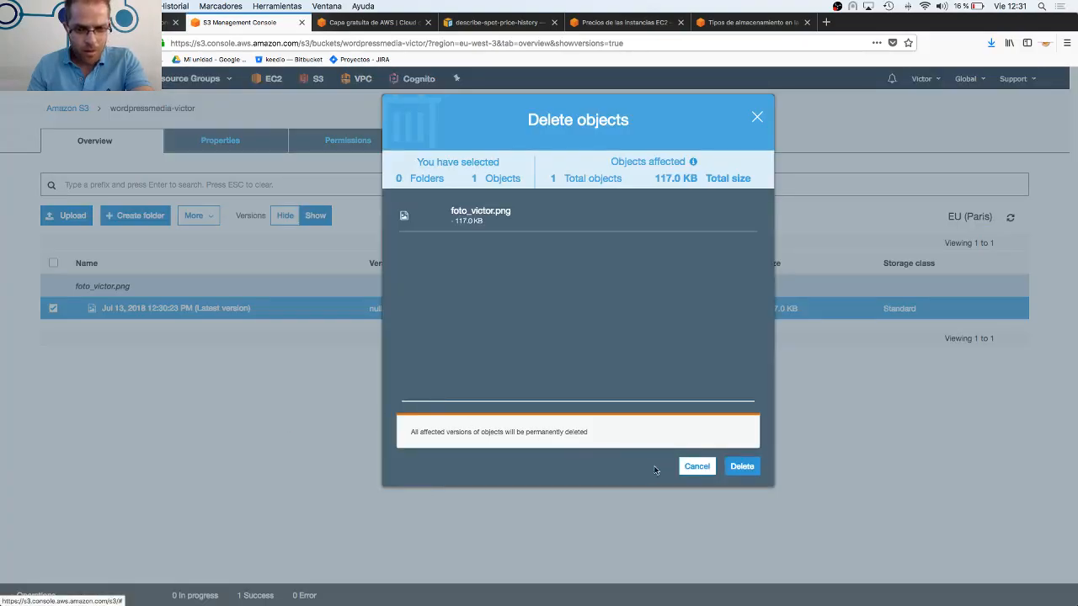
{"action": "left_click", "coordinate": [738, 471]}
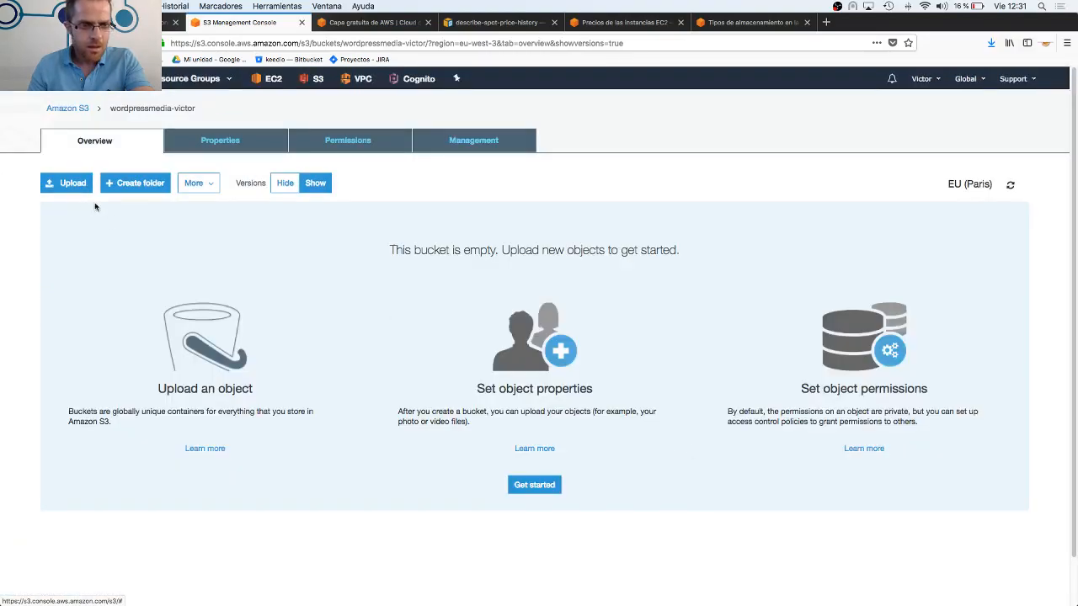
Upload the PNG photo from Documentos to the bucket again and view the details of its latest version
{"action": "left_click", "coordinate": [294, 187]}
{"action": "left_click", "coordinate": [310, 187]}
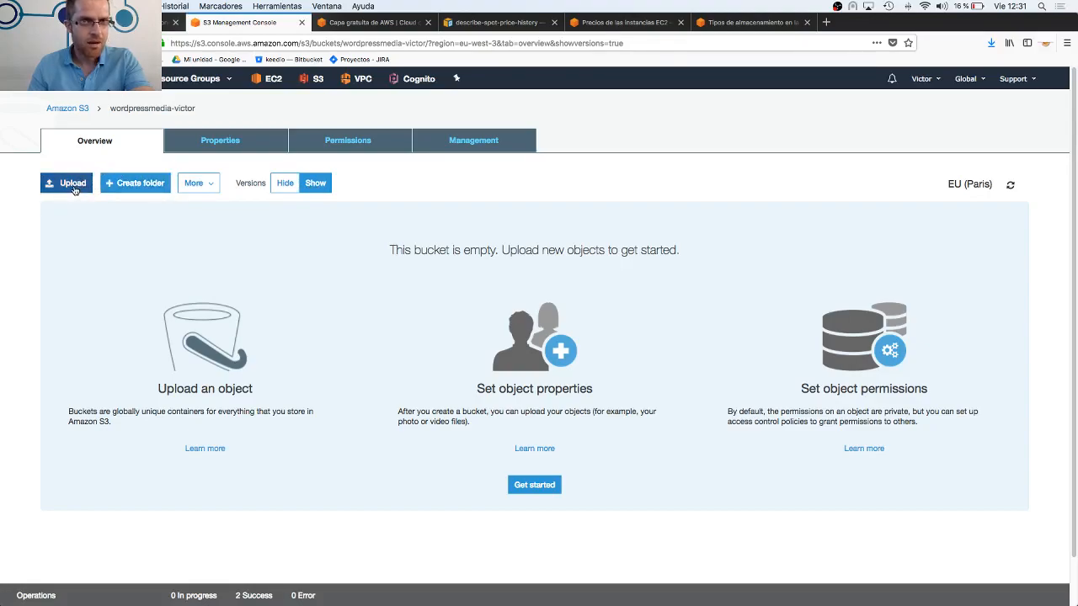
{"action": "left_click", "coordinate": [73, 185]}
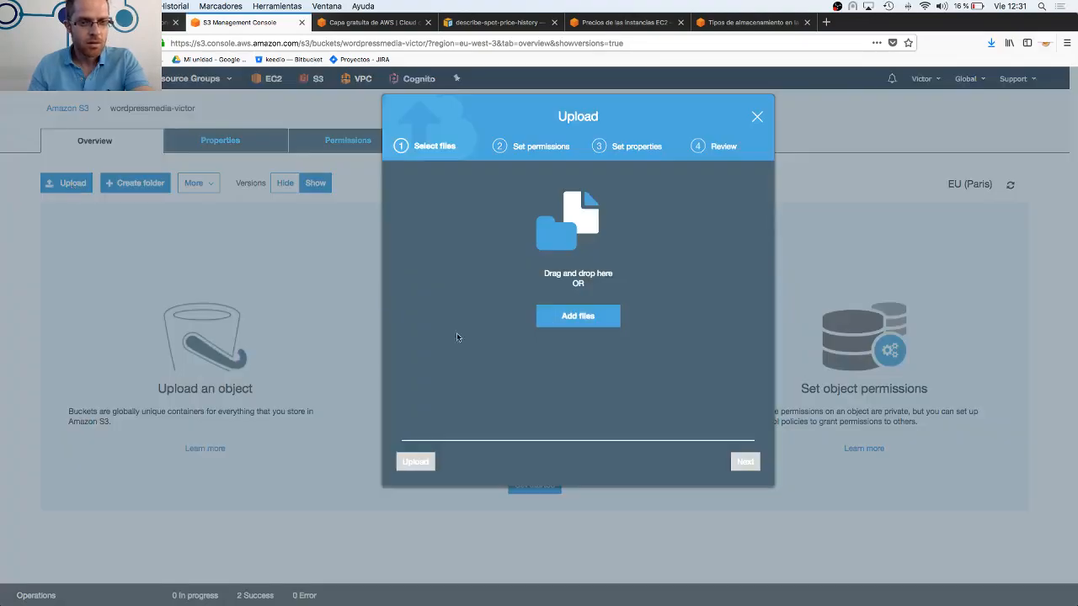
{"action": "left_click", "coordinate": [561, 321]}
{"action": "left_click", "coordinate": [490, 217]}
{"action": "left_click", "coordinate": [700, 341]}
{"action": "left_click", "coordinate": [416, 461]}
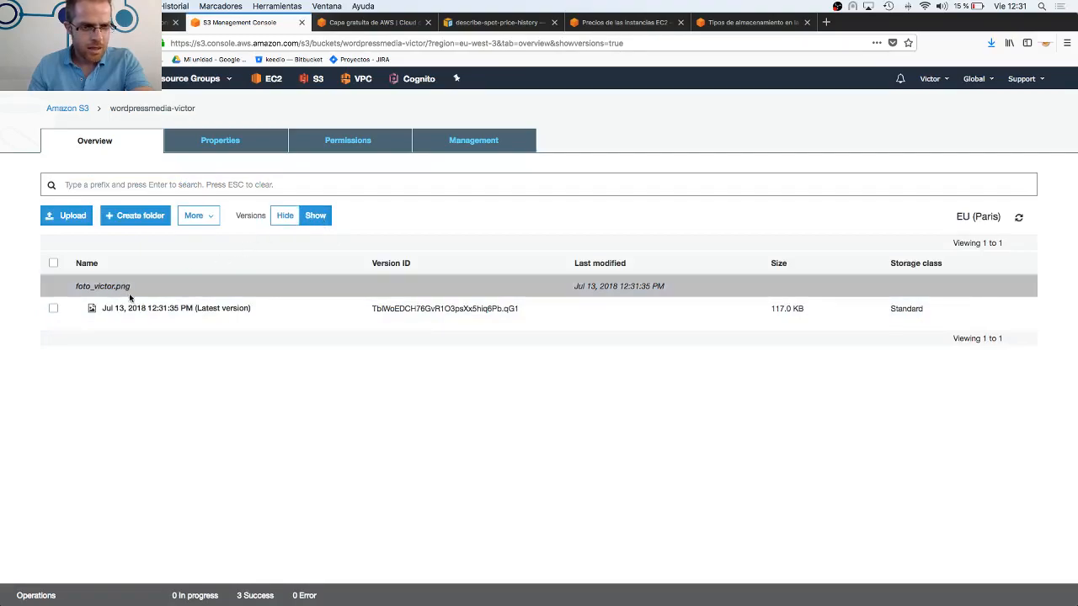
{"action": "left_click", "coordinate": [291, 311]}
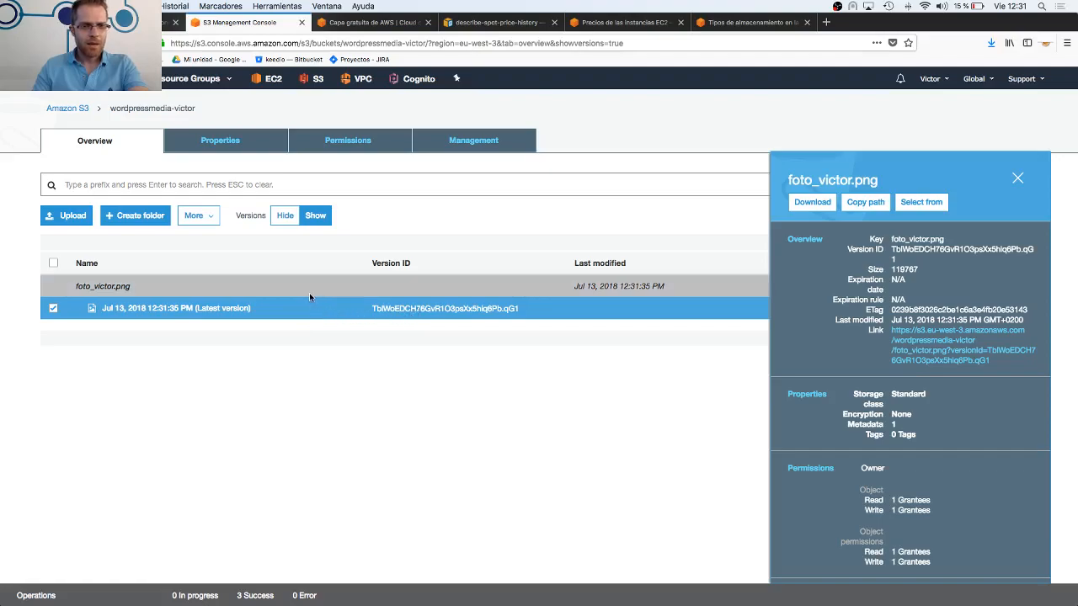
{"action": "left_click", "coordinate": [1017, 181]}
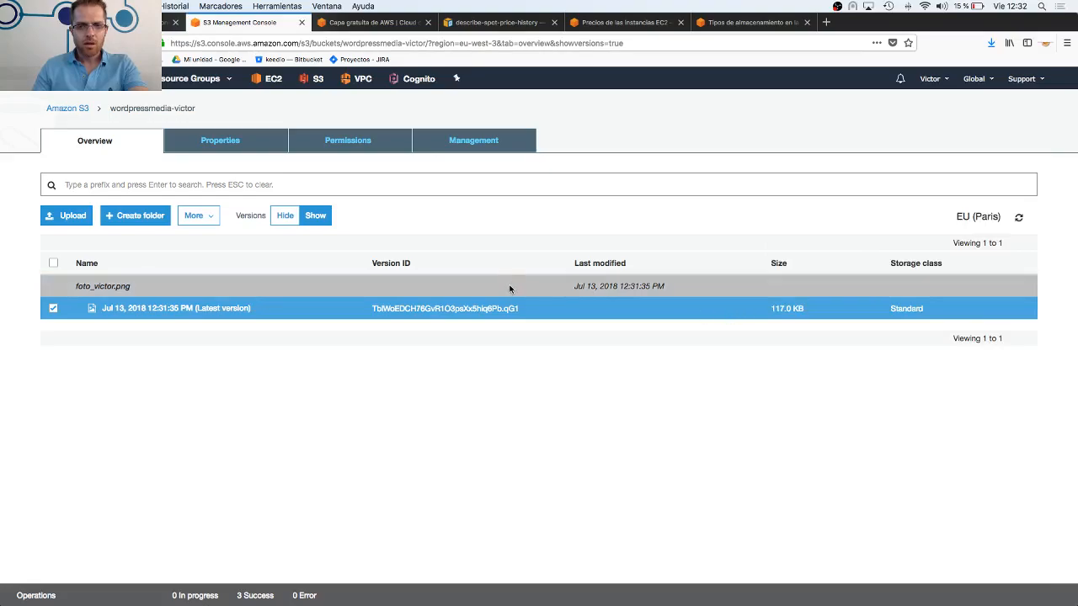
{"action": "right_click", "coordinate": [264, 309]}
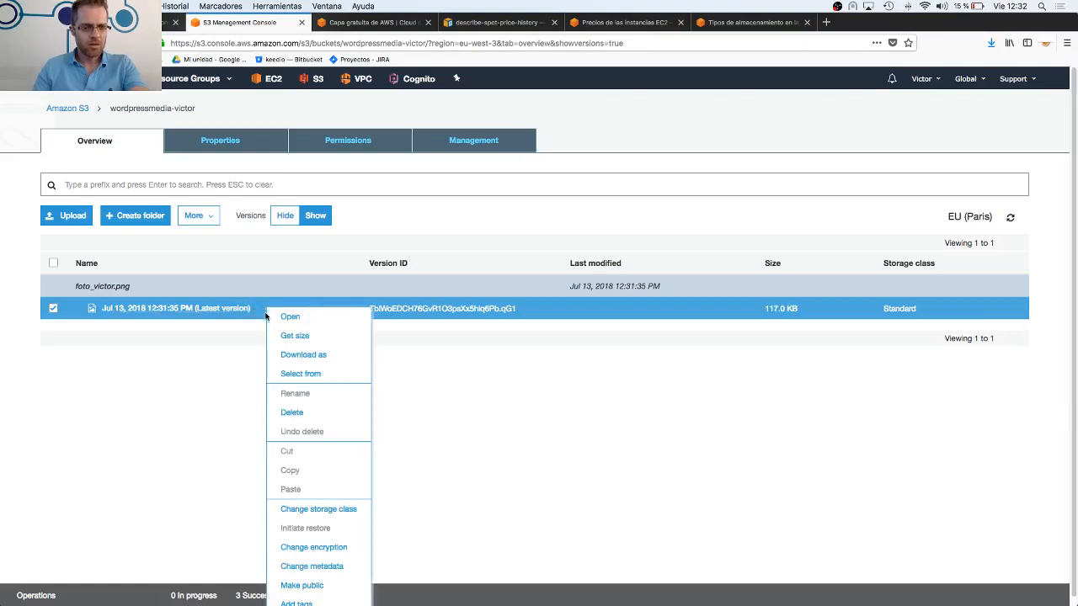
{"action": "left_click", "coordinate": [293, 413]}
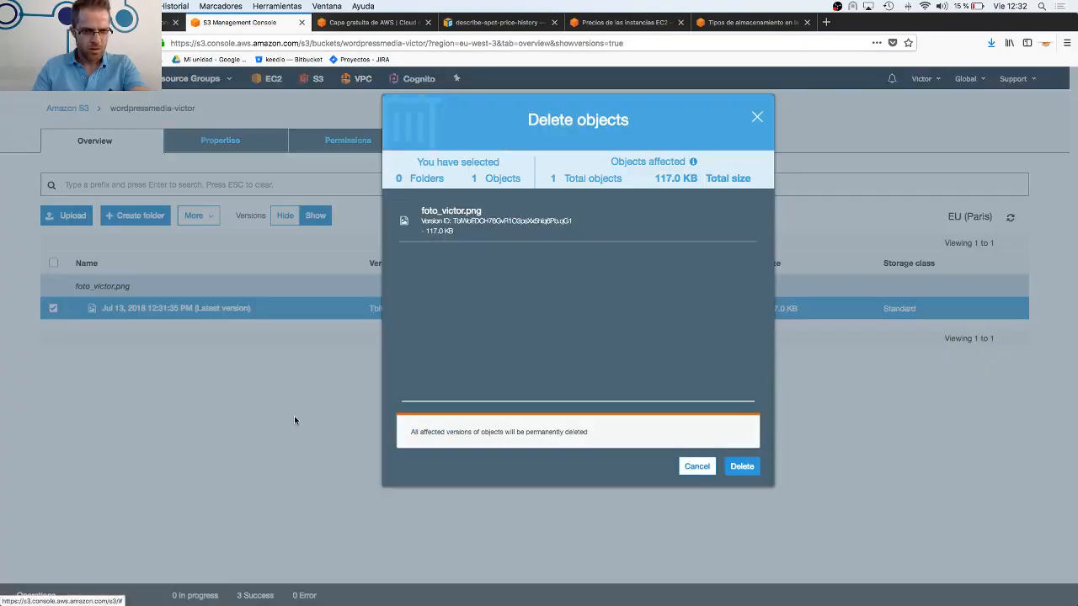
{"action": "left_click", "coordinate": [697, 466]}
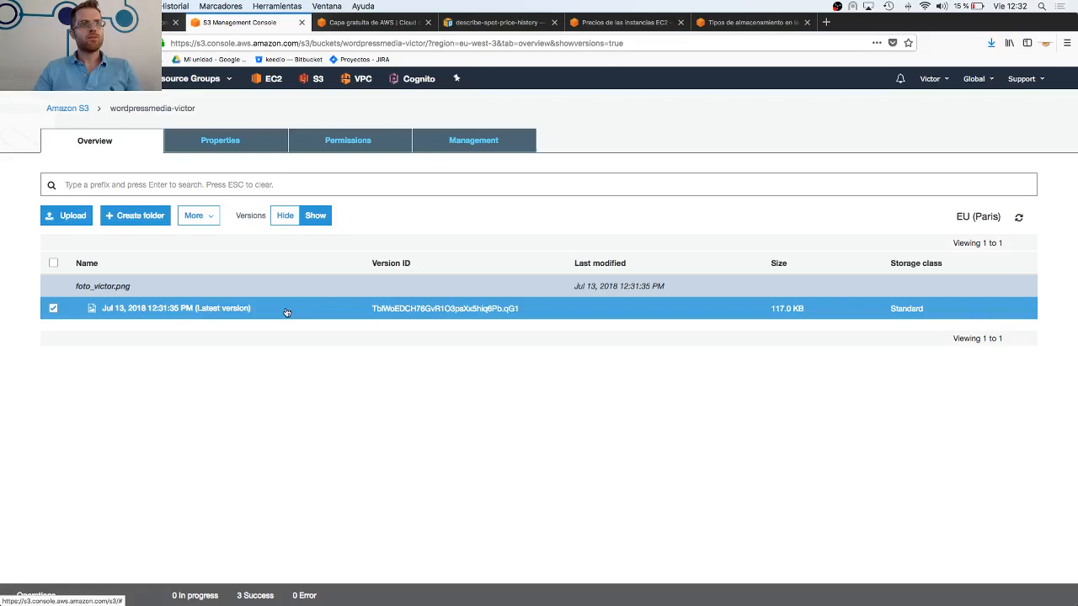
Hide the object versions and show them again to compare both listings of the PNG photo
{"action": "left_click", "coordinate": [287, 218]}
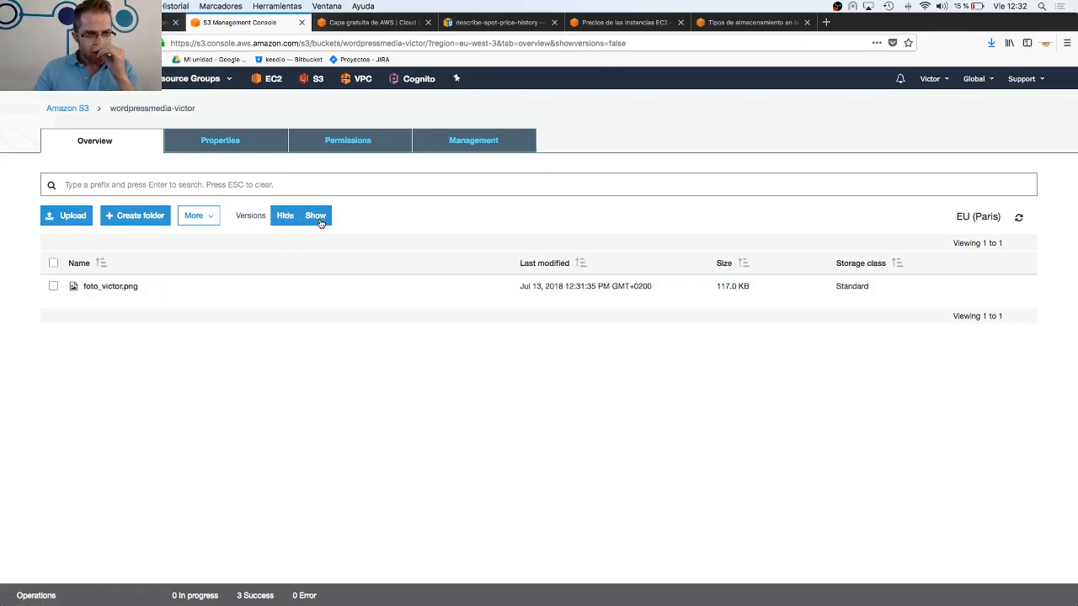
{"action": "left_click", "coordinate": [317, 217]}
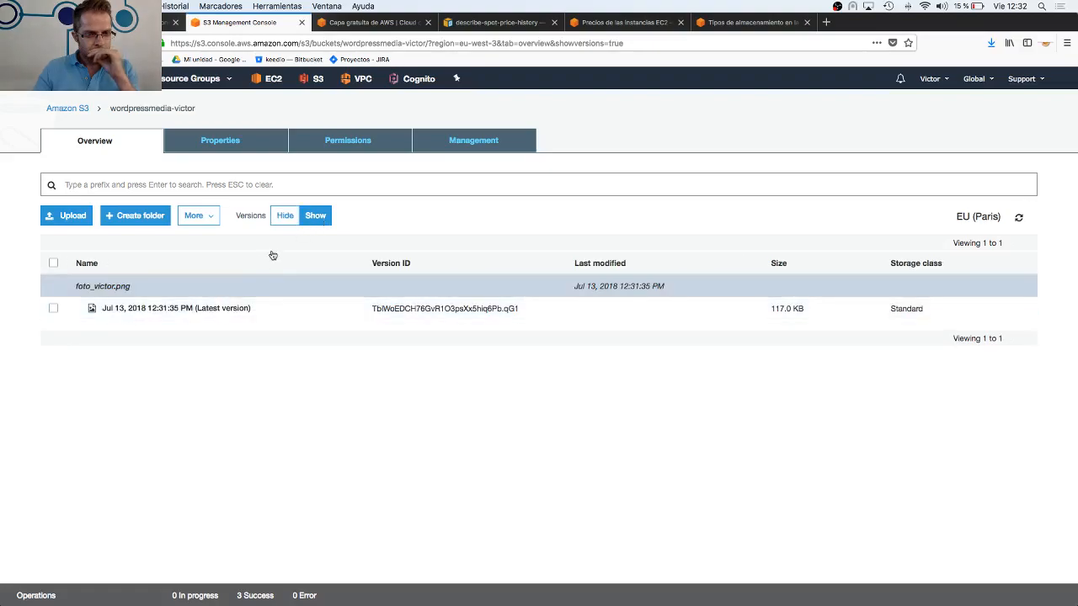
Hide the object versions and delete the PNG photo from the bucket, repeating the deletion if the photo is still listed
{"action": "left_click", "coordinate": [284, 222]}
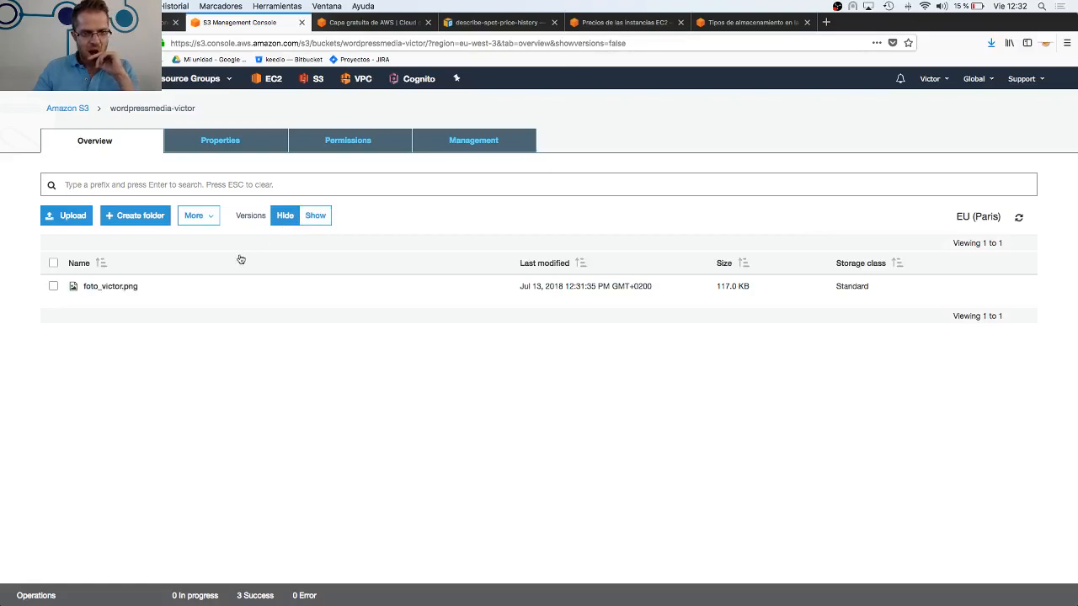
{"action": "left_click", "coordinate": [189, 292]}
{"action": "right_click", "coordinate": [190, 292]}
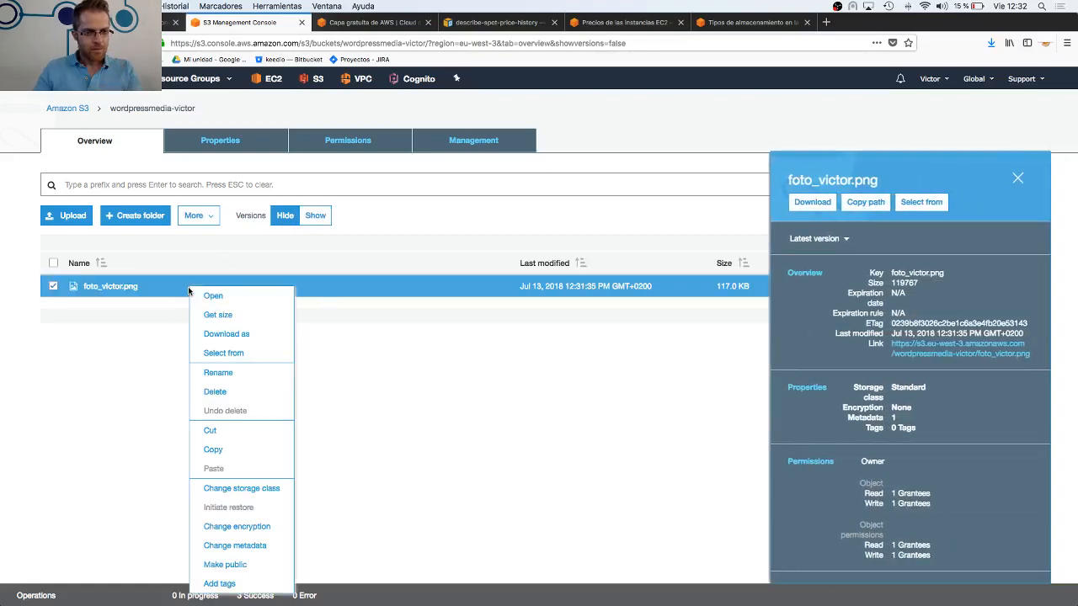
{"action": "left_click", "coordinate": [231, 394]}
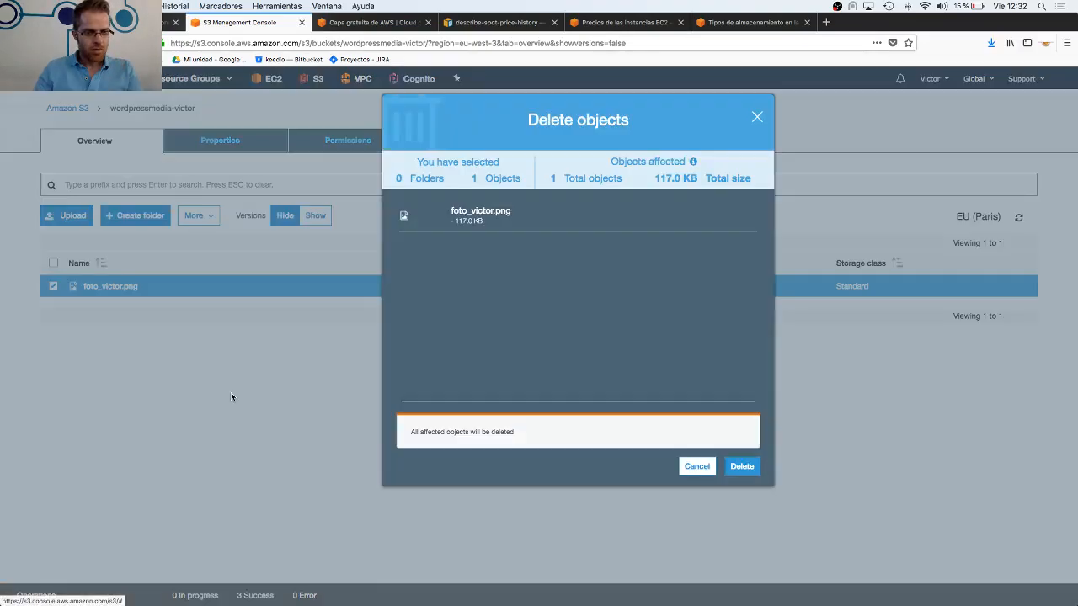
{"action": "left_click", "coordinate": [742, 466]}
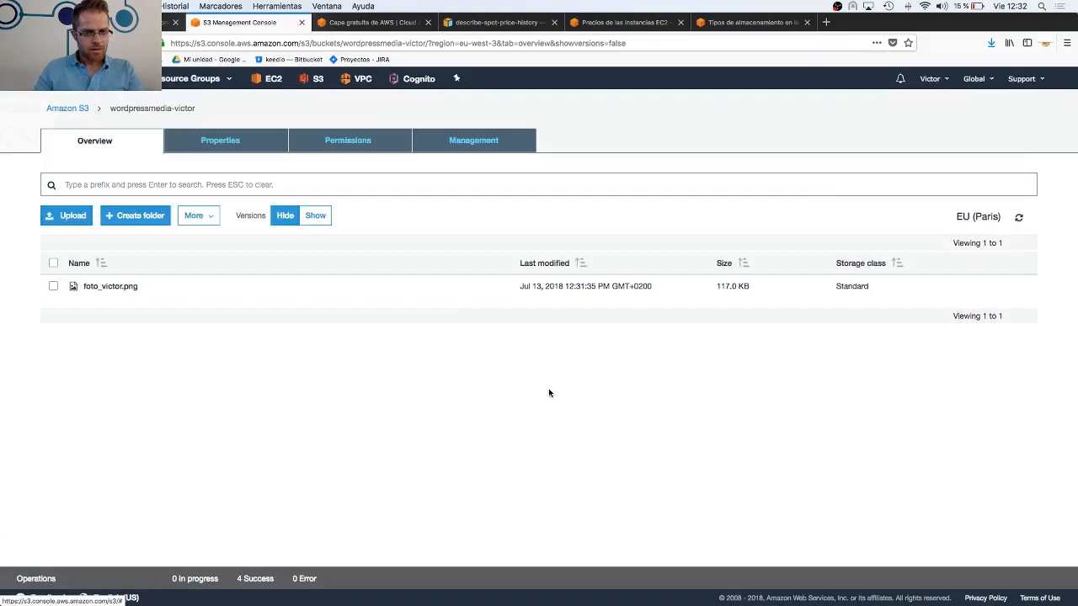
{"action": "left_click", "coordinate": [53, 287]}
{"action": "right_click", "coordinate": [156, 288]}
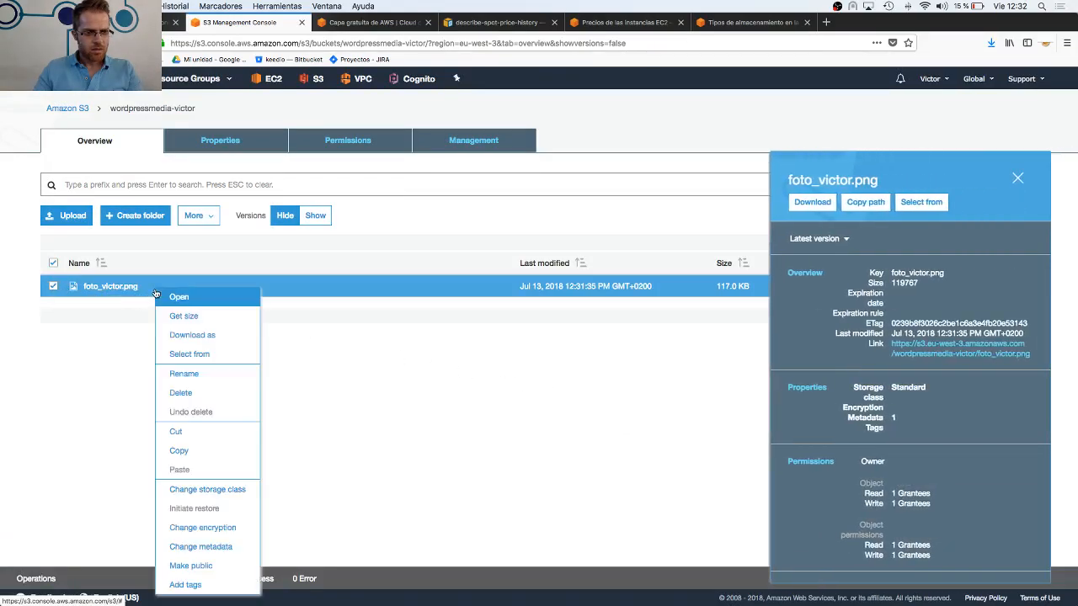
{"action": "left_click", "coordinate": [180, 392]}
{"action": "left_click", "coordinate": [742, 466]}
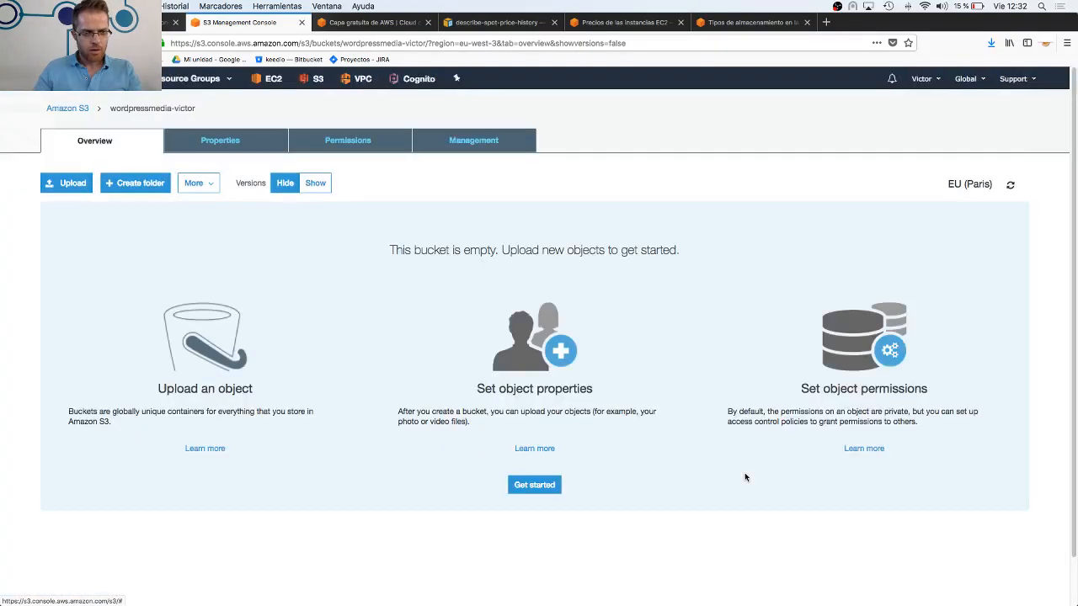
Show the object versions and view the details of the photo's delete marker and of its earlier version
{"action": "left_click", "coordinate": [316, 215]}
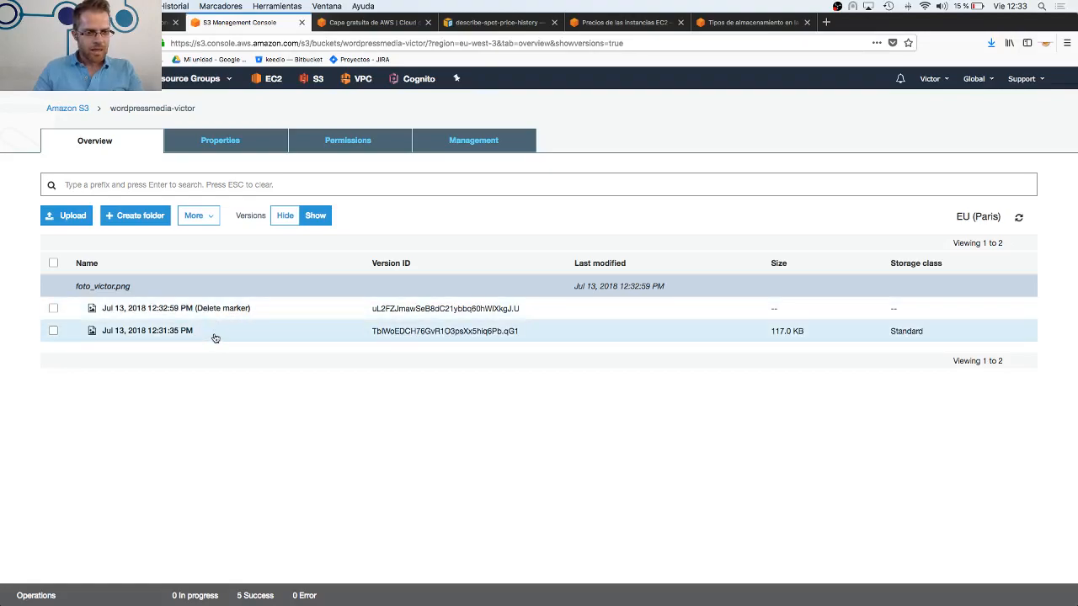
{"action": "left_click", "coordinate": [274, 314]}
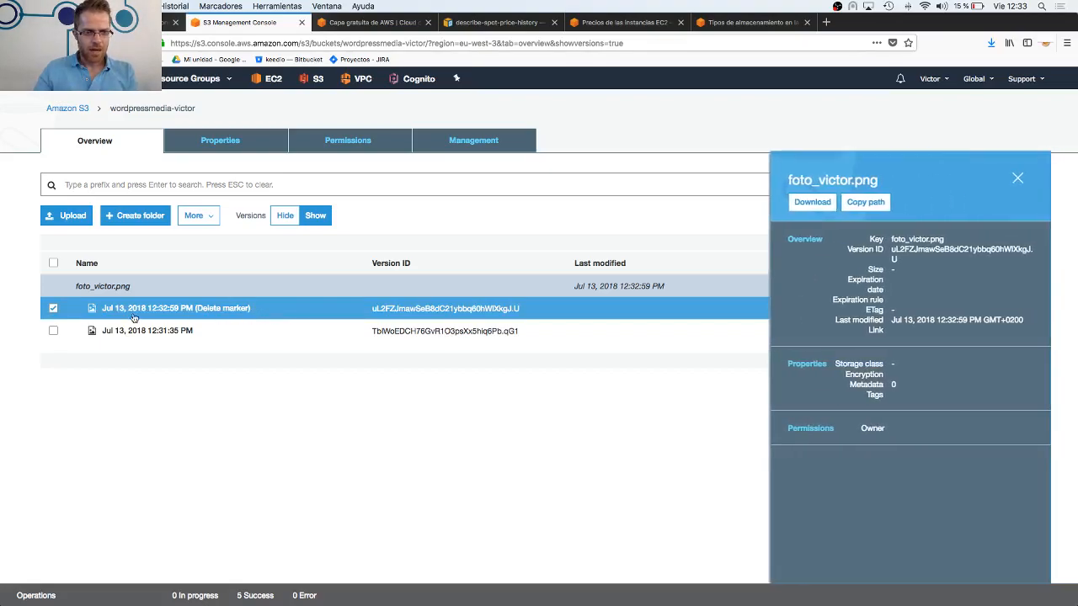
{"action": "left_click", "coordinate": [53, 310]}
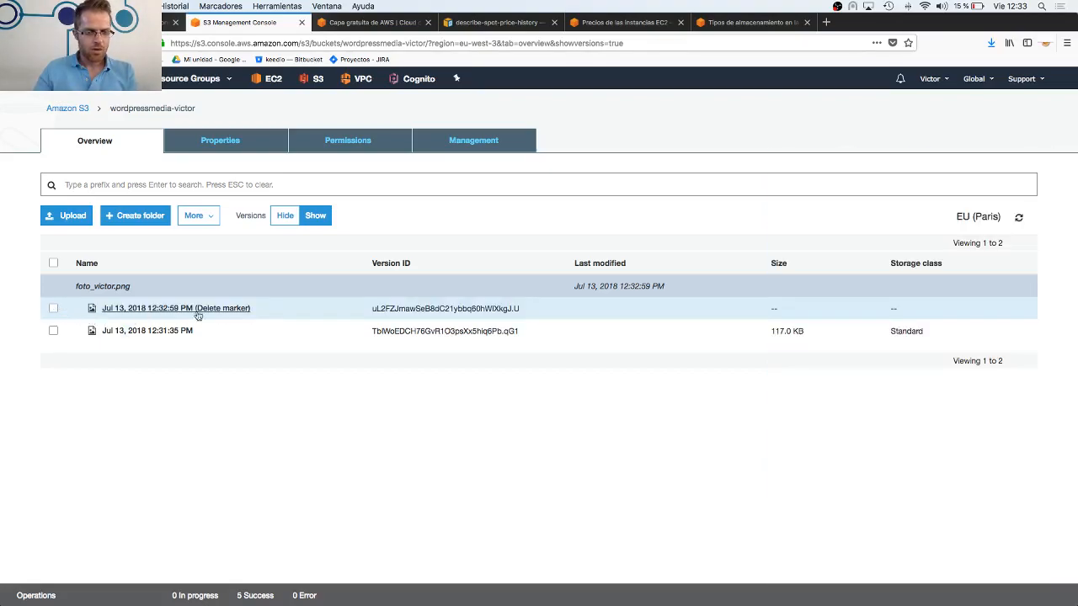
{"action": "left_click", "coordinate": [272, 311]}
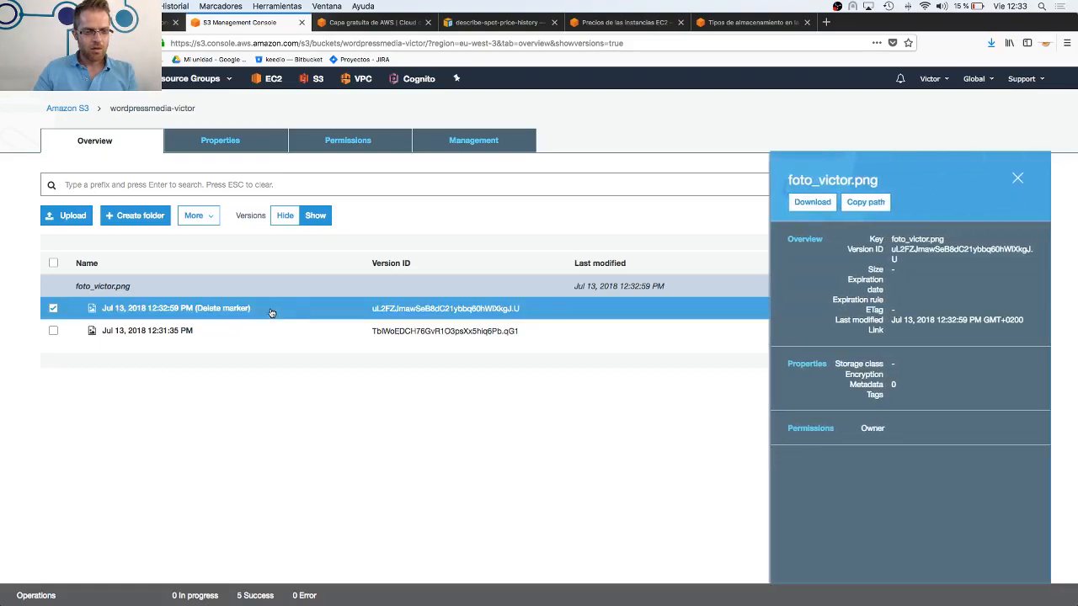
{"action": "left_click", "coordinate": [54, 309]}
{"action": "left_click", "coordinate": [233, 335]}
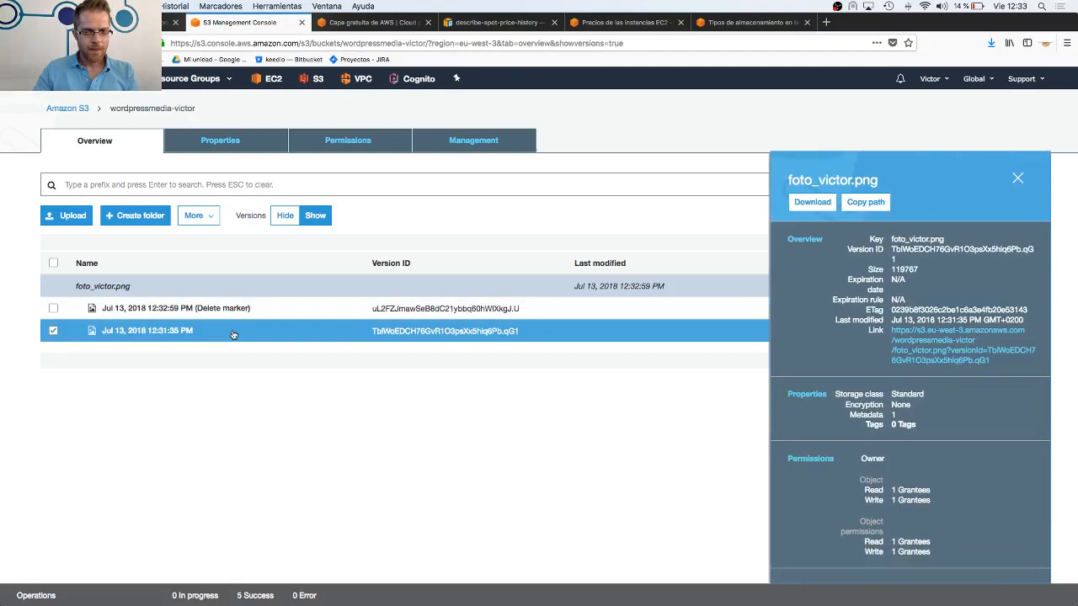
{"action": "left_click", "coordinate": [233, 334]}
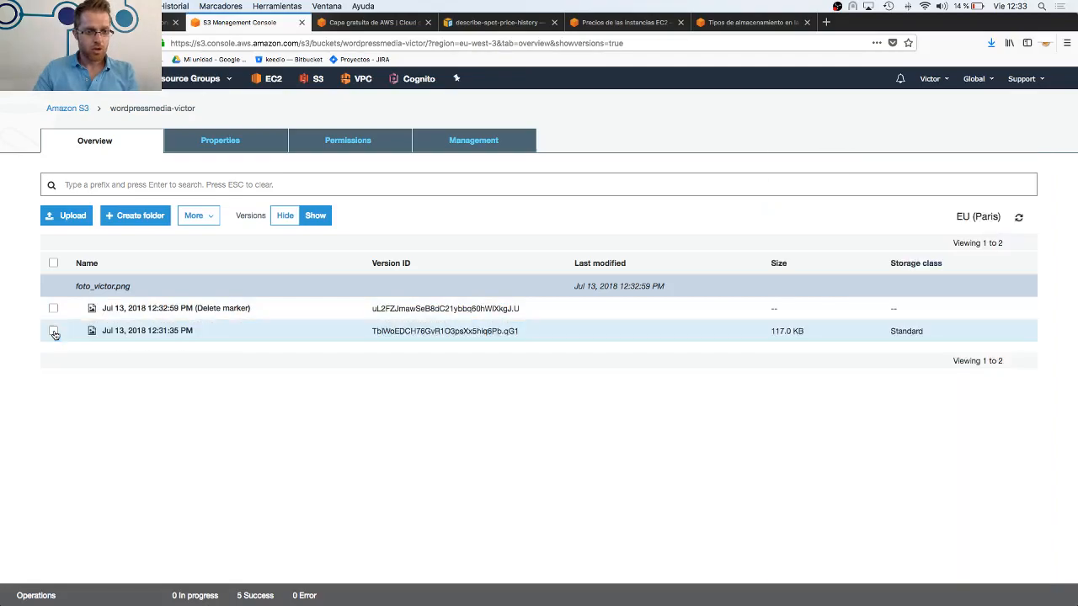
Restore the PNG photo by permanently deleting its delete marker
{"action": "left_click", "coordinate": [276, 314]}
{"action": "right_click", "coordinate": [276, 314]}
{"action": "left_click", "coordinate": [303, 414]}
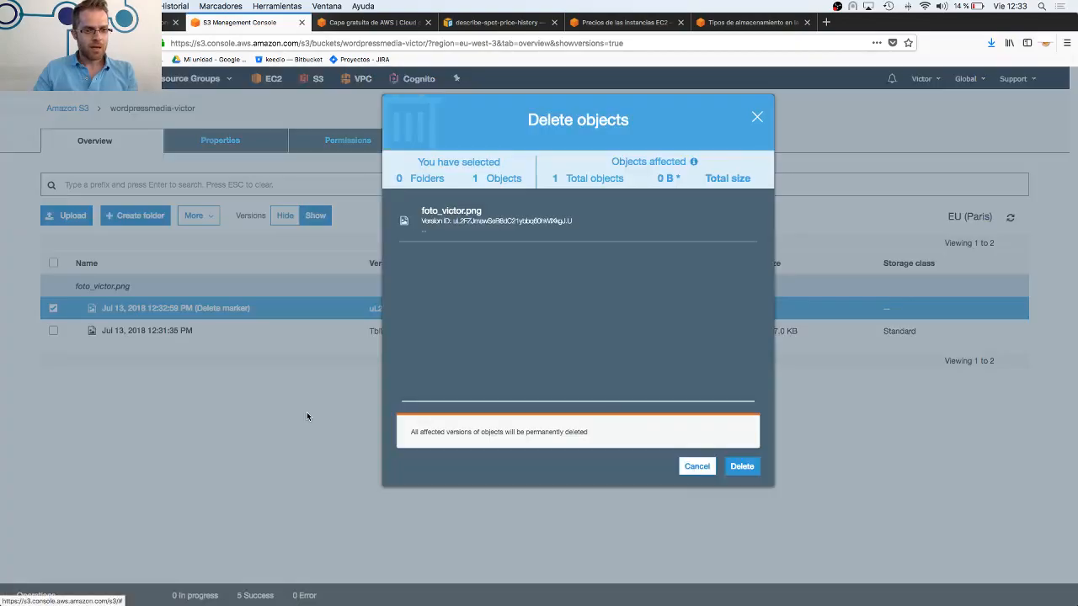
{"action": "left_click", "coordinate": [742, 468]}
View the latest version's details and available actions, then compare the photo's listing with versions hidden and shown
{"action": "left_click", "coordinate": [283, 316]}
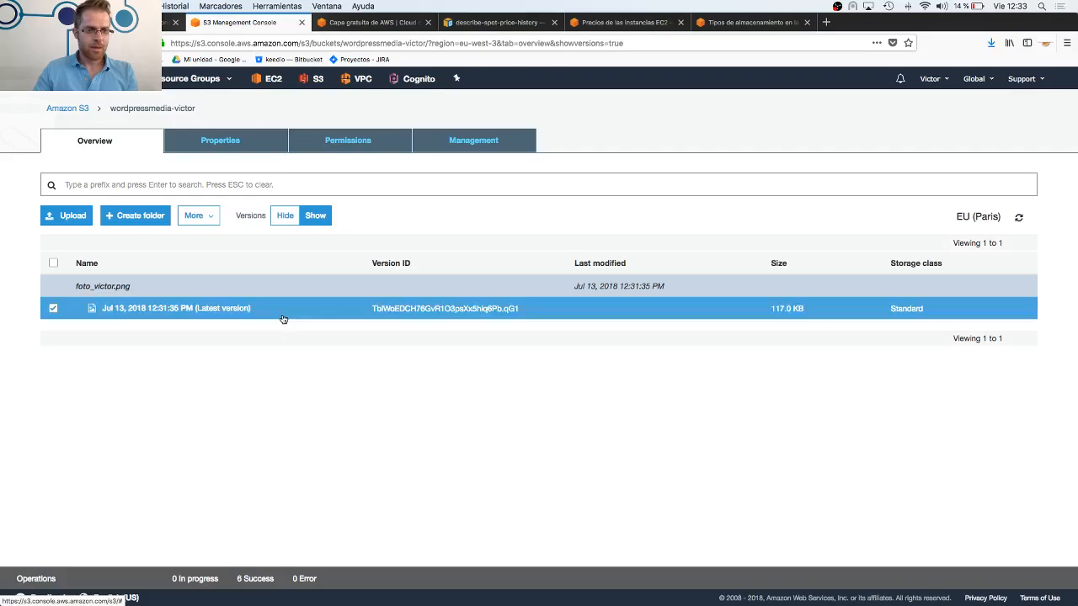
{"action": "right_click", "coordinate": [282, 314]}
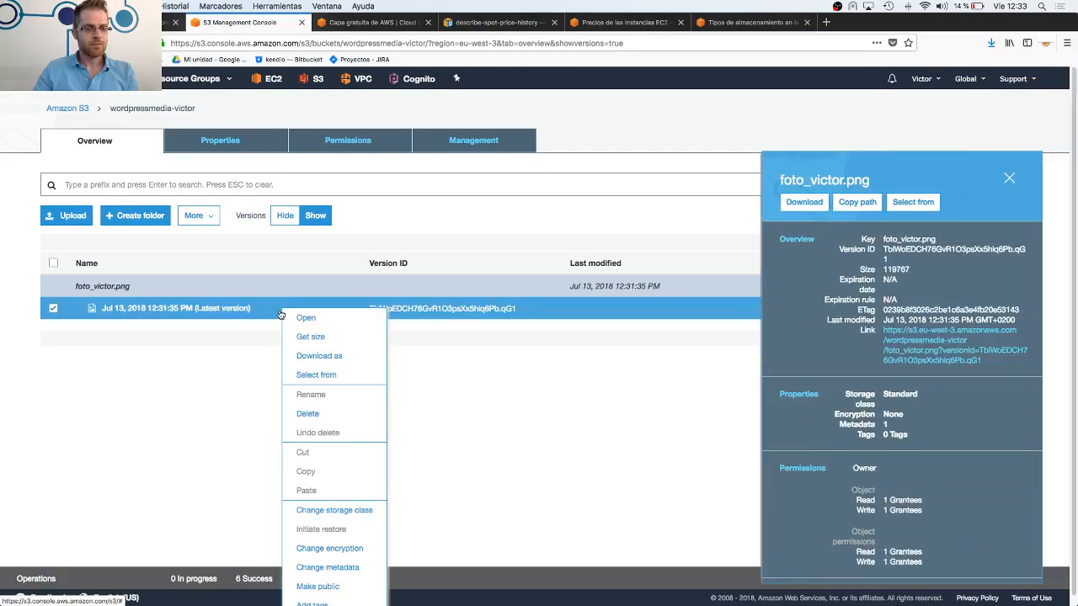
{"action": "left_click", "coordinate": [261, 392]}
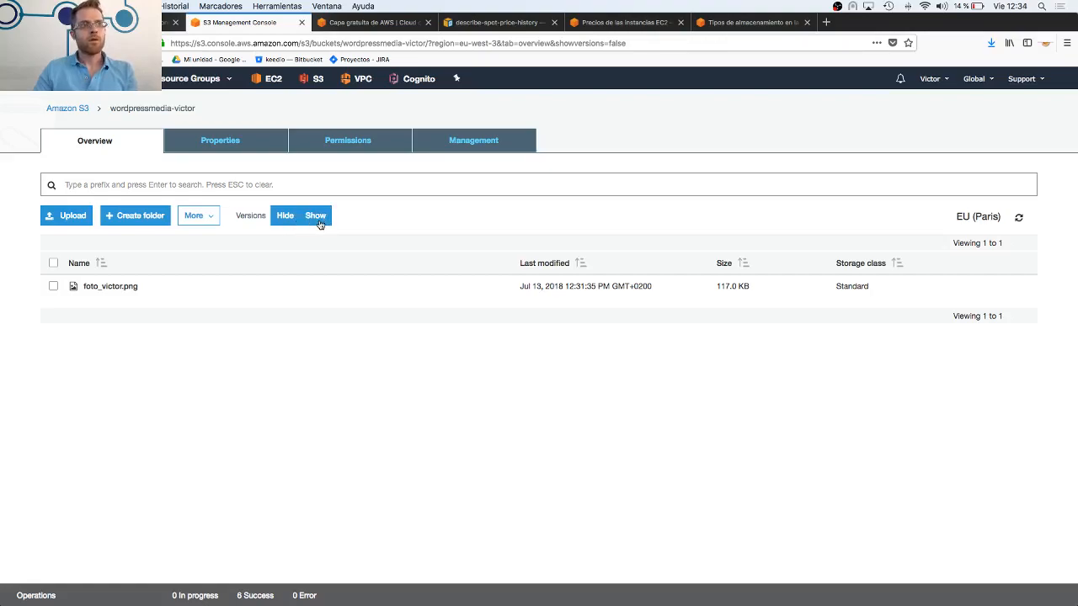
{"action": "left_click", "coordinate": [319, 223]}
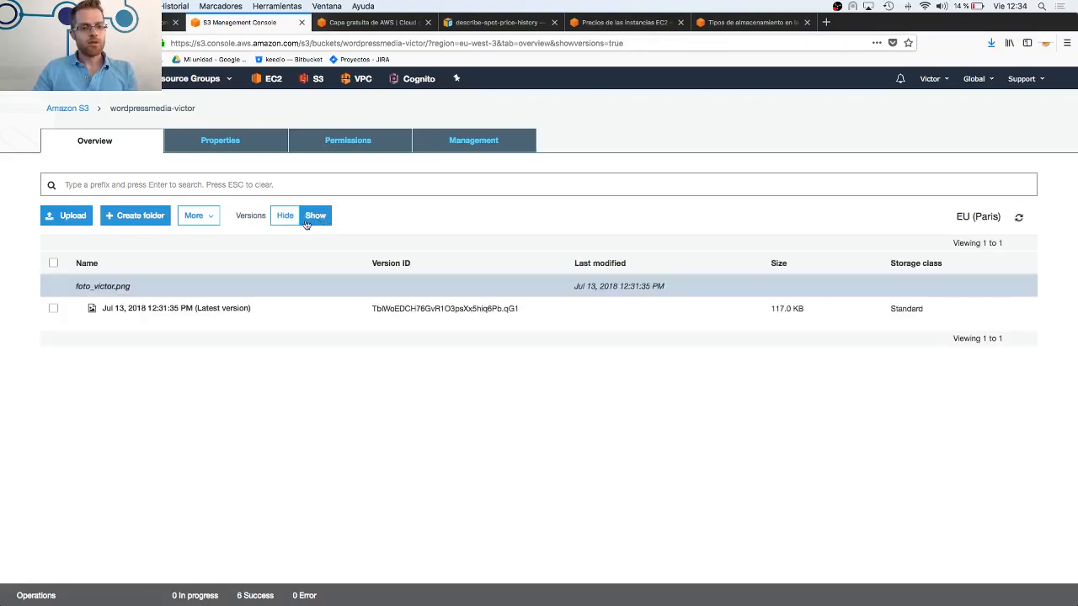
{"action": "left_click", "coordinate": [299, 223]}
{"action": "left_click", "coordinate": [316, 221]}
Switch to the Google Slides deck and present slide 28 on logging, S3 ACLs and bucket policies, then exit the presentation
{"action": "left_click", "coordinate": [167, 22]}
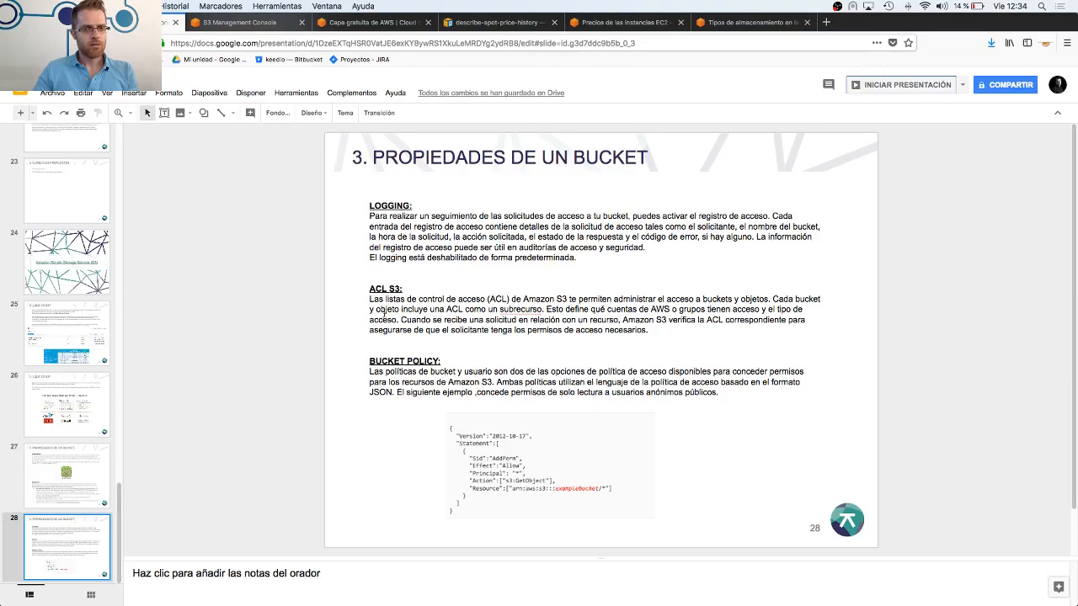
{"action": "left_click", "coordinate": [887, 86]}
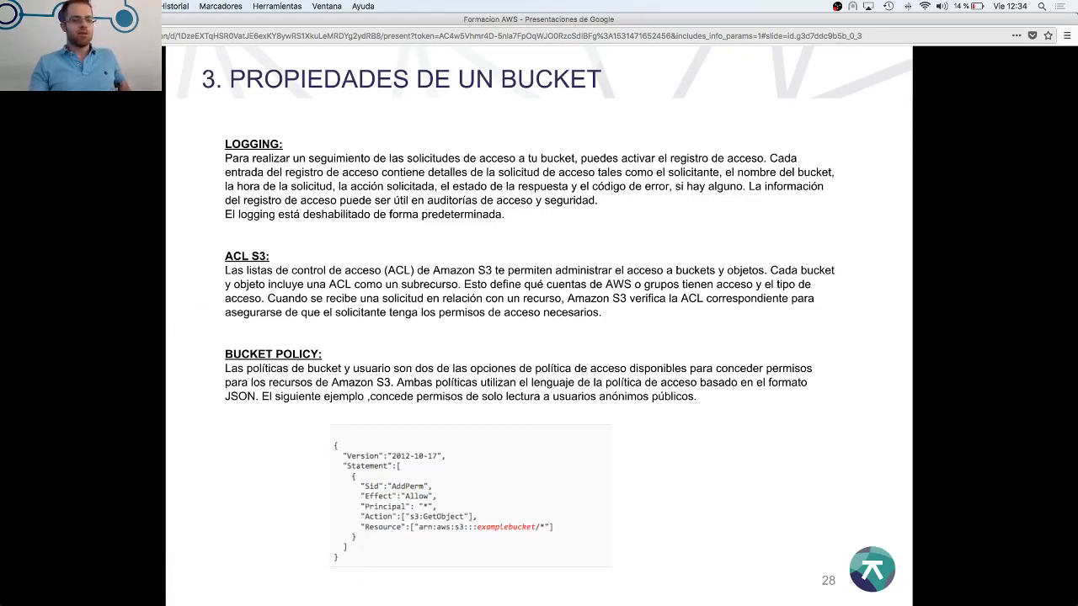
{"action": "key", "text": "Escape"}
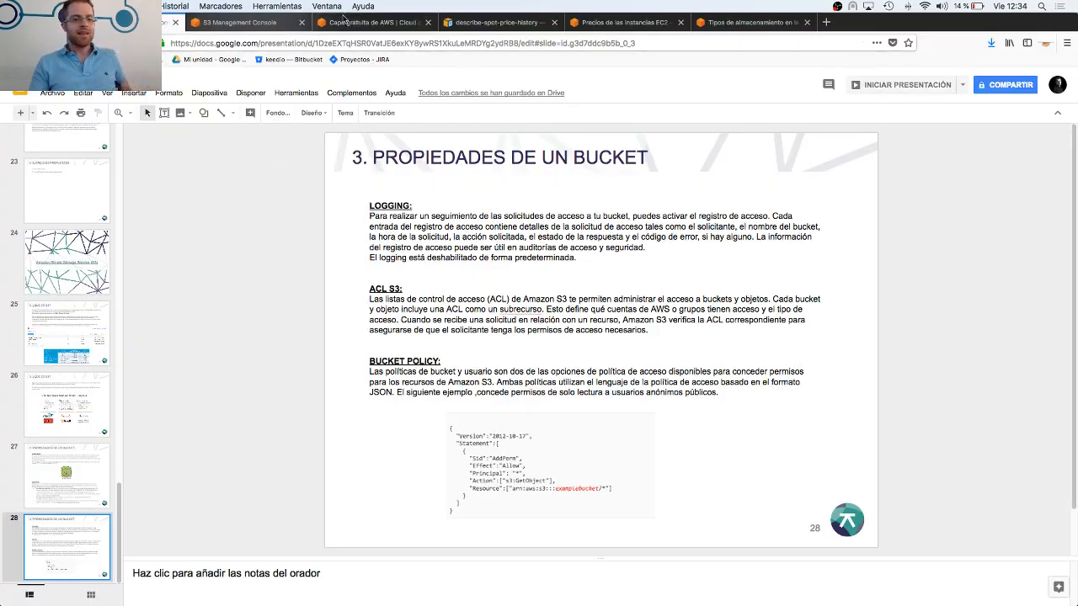
Return to the S3 console and examine the Action and Resource entries in the bucket policy of the wordpressmedia bucket
{"action": "left_click", "coordinate": [246, 25]}
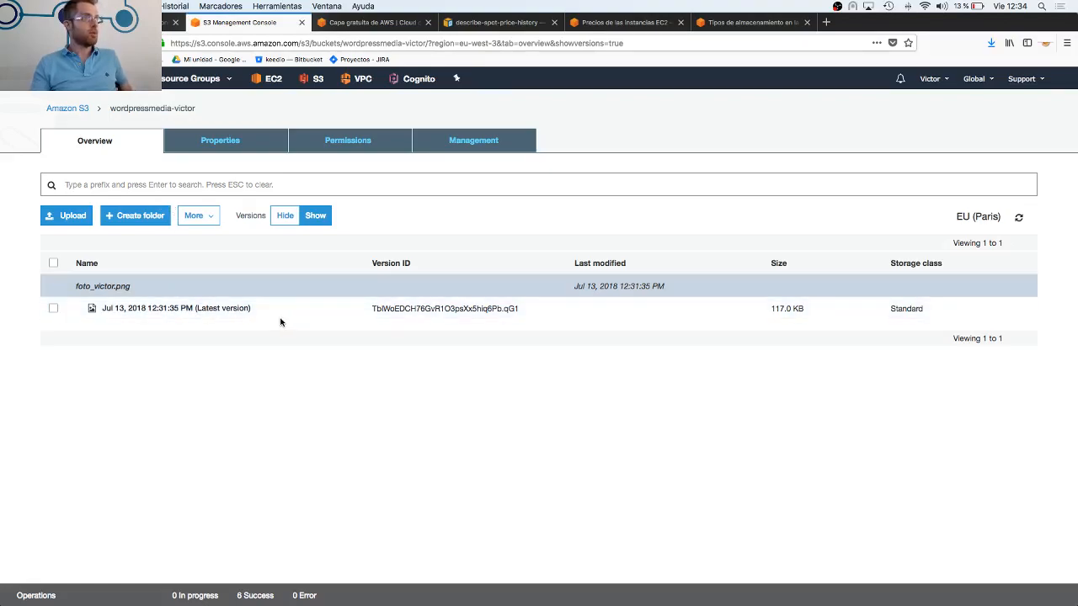
{"action": "left_click", "coordinate": [251, 144]}
{"action": "left_click", "coordinate": [338, 147]}
{"action": "left_click", "coordinate": [177, 181]}
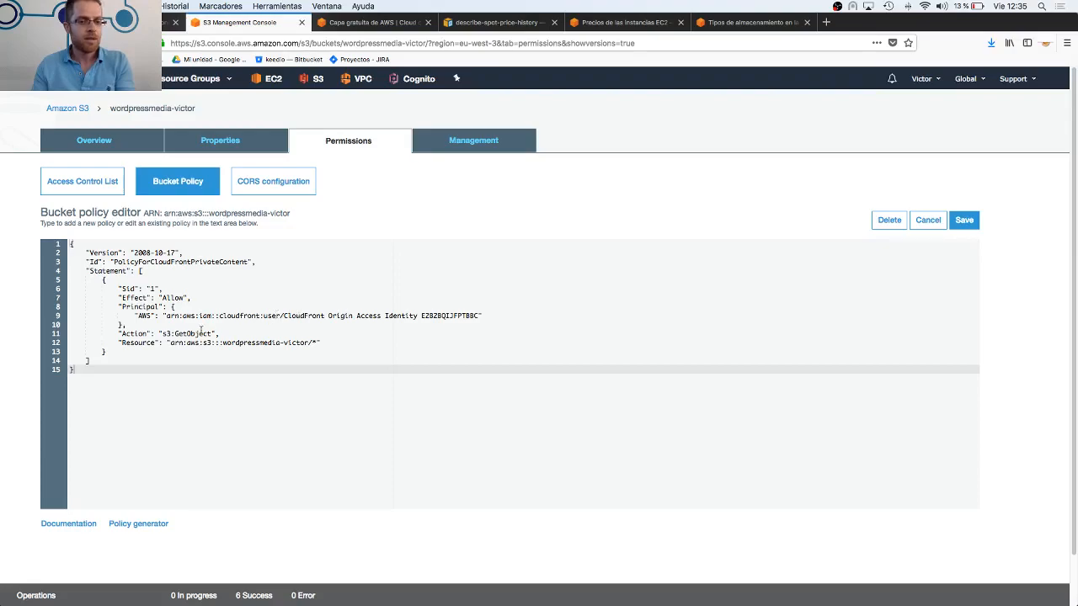
{"action": "left_click_drag", "start_coordinate": [118, 334], "coordinate": [333, 347]}
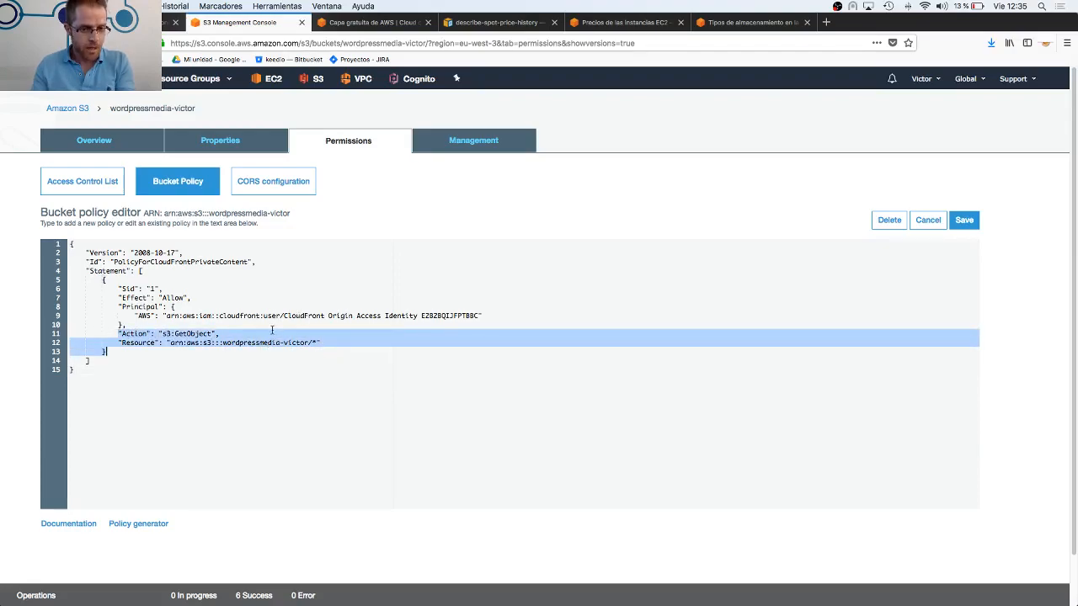
{"action": "left_click", "coordinate": [198, 330]}
{"action": "left_click_drag", "start_coordinate": [163, 334], "coordinate": [333, 344]}
{"action": "left_click", "coordinate": [186, 341]}
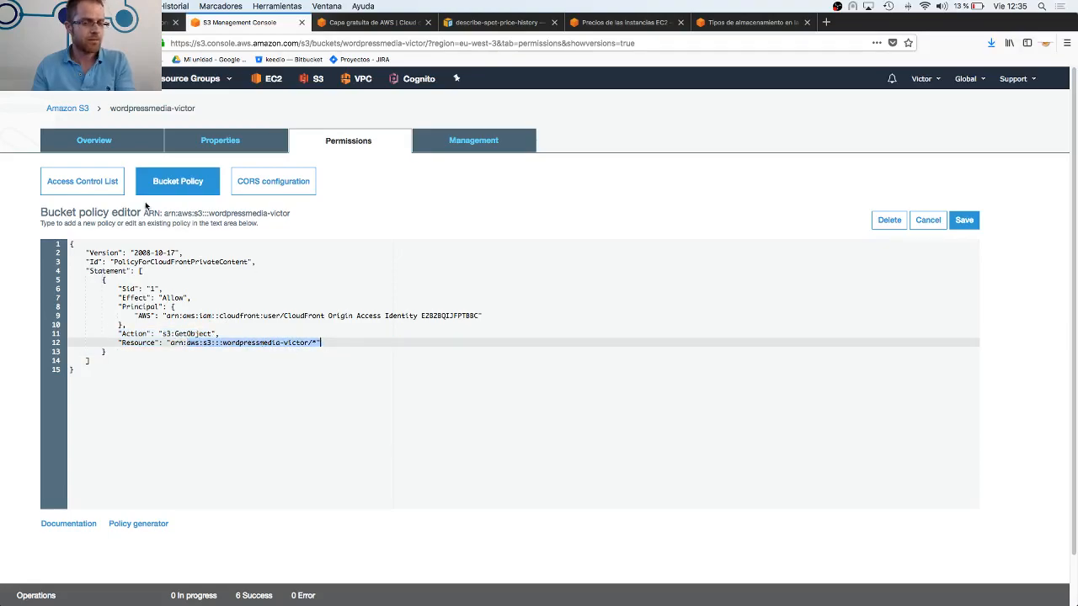
View the bucket's access control list and return to its overview
{"action": "left_click", "coordinate": [96, 187]}
{"action": "left_click", "coordinate": [94, 140]}
{"action": "left_click", "coordinate": [341, 143]}
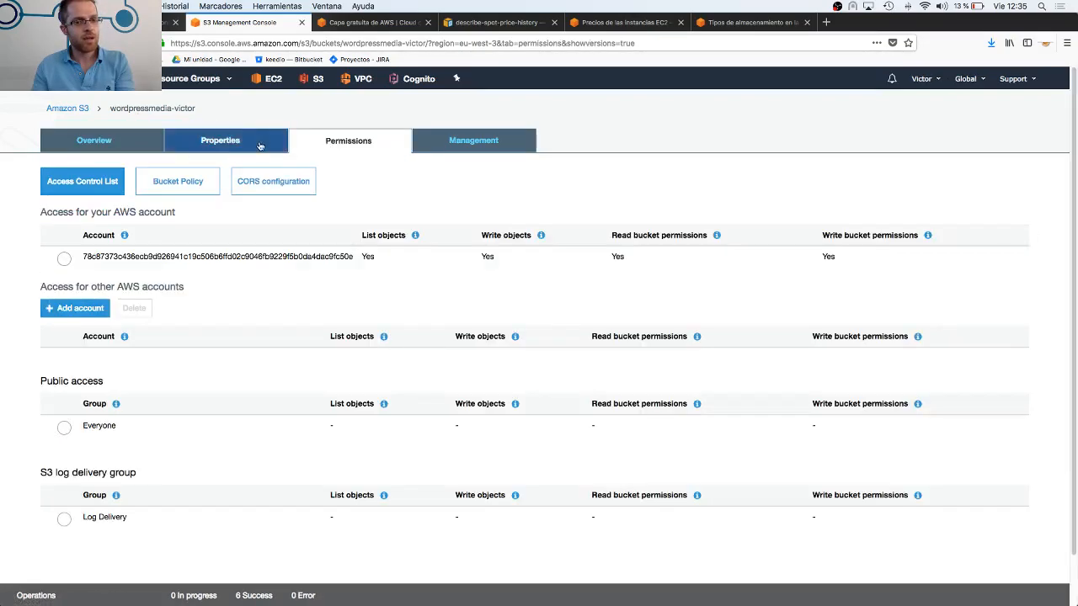
{"action": "left_click", "coordinate": [95, 141]}
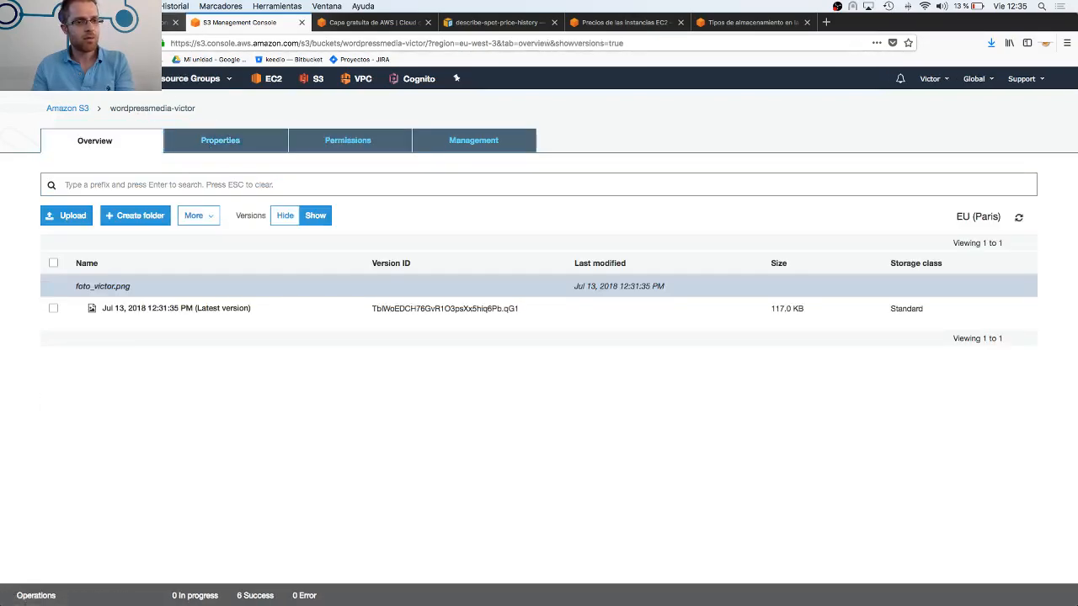
Switch to the Google Slides deck and go back through the slides to slide 6, "¿Que es IAM?"
{"action": "left_click", "coordinate": [126, 23]}
{"action": "scroll", "coordinate": [197, 280], "scroll_direction": "down", "scroll_amount": 2}
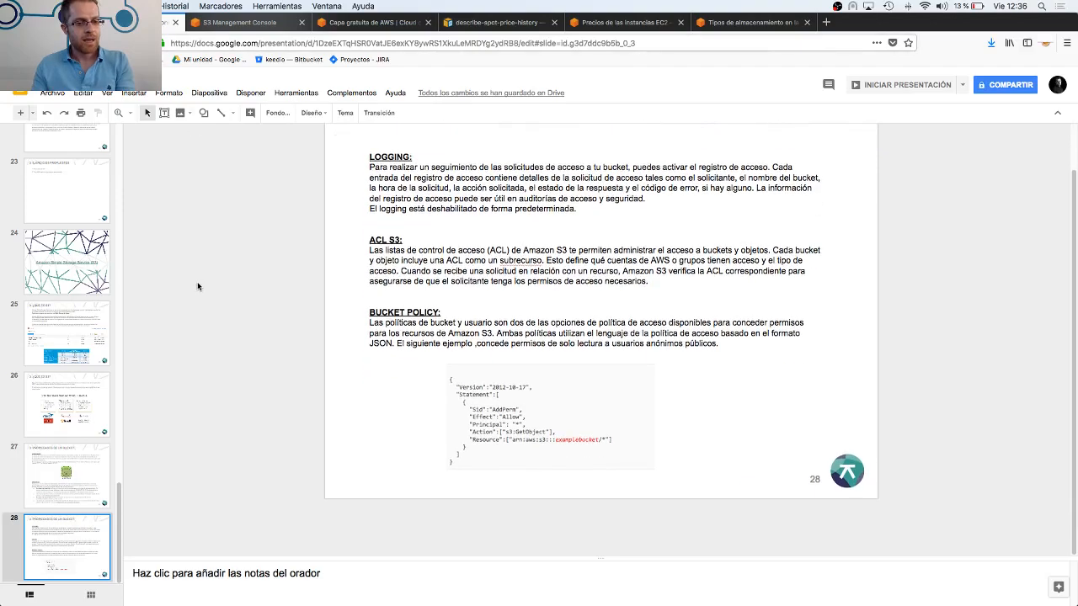
{"action": "scroll", "coordinate": [197, 297], "scroll_direction": "up", "scroll_amount": 10}
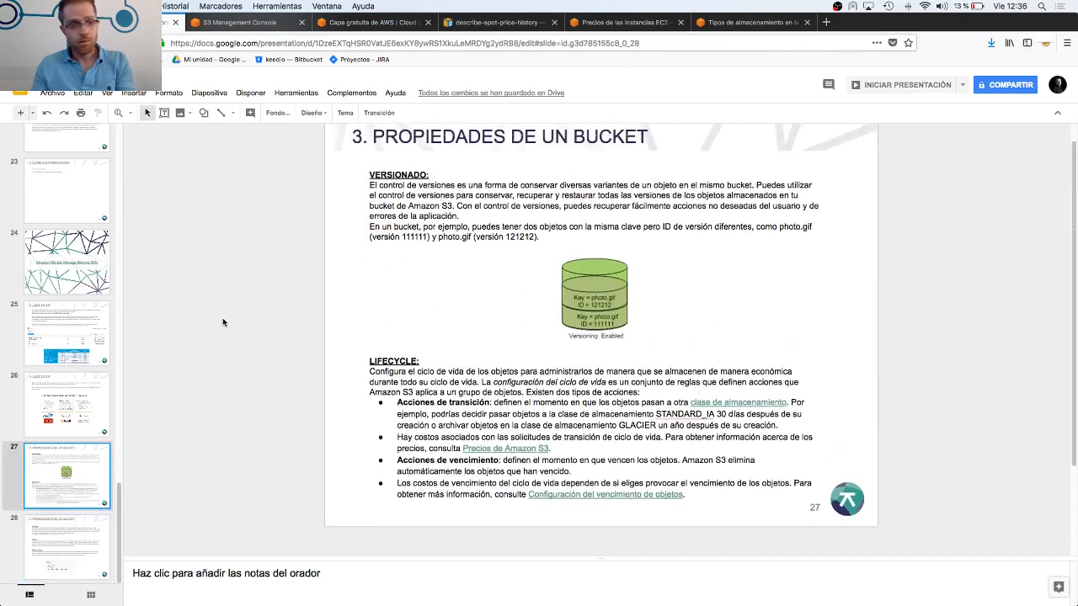
{"action": "scroll", "coordinate": [252, 371], "scroll_direction": "up", "scroll_amount": 6}
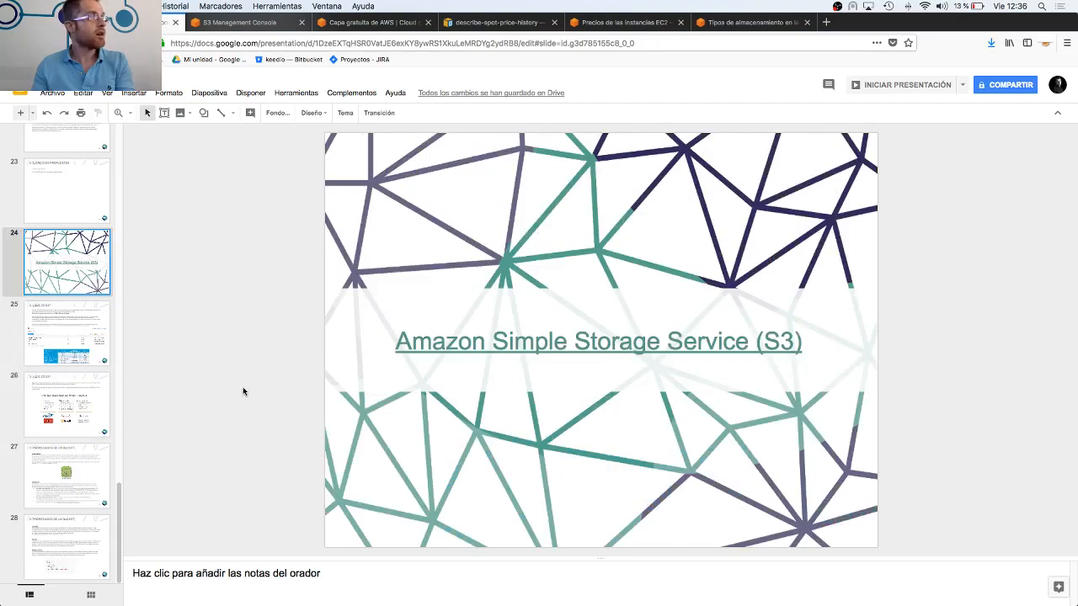
{"action": "scroll", "coordinate": [239, 392], "scroll_direction": "up", "scroll_amount": 8}
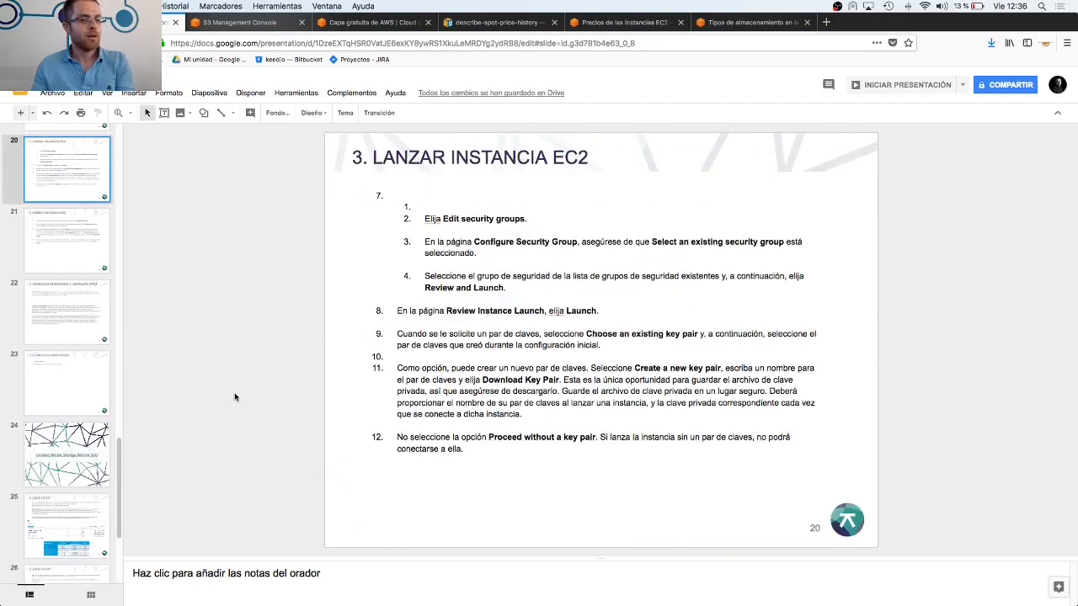
{"action": "scroll", "coordinate": [234, 392], "scroll_direction": "up", "scroll_amount": 7}
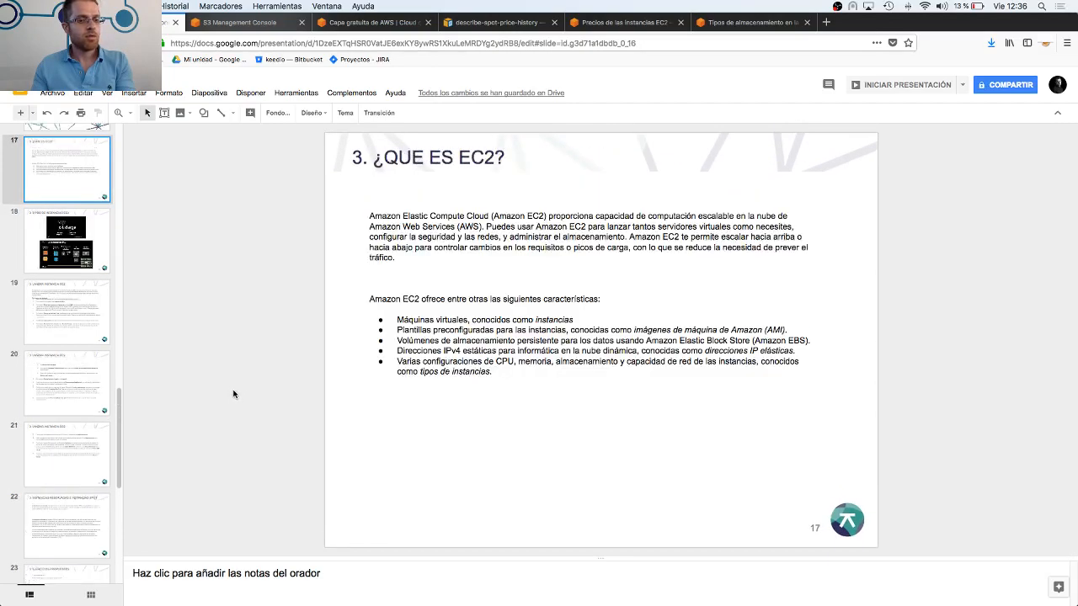
{"action": "scroll", "coordinate": [232, 390], "scroll_direction": "up", "scroll_amount": 8}
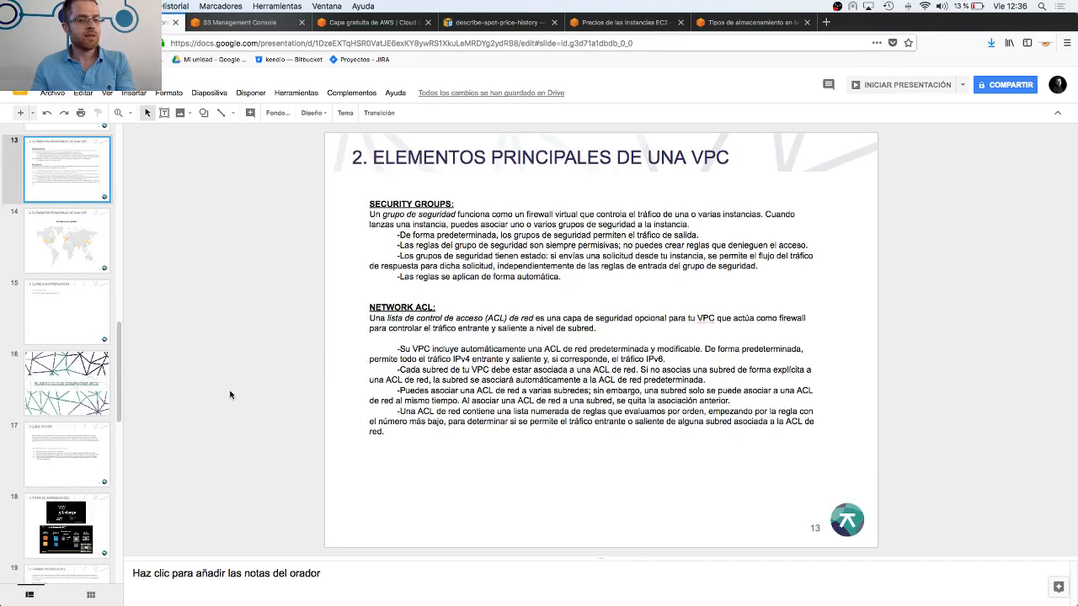
{"action": "scroll", "coordinate": [229, 388], "scroll_direction": "up", "scroll_amount": 8}
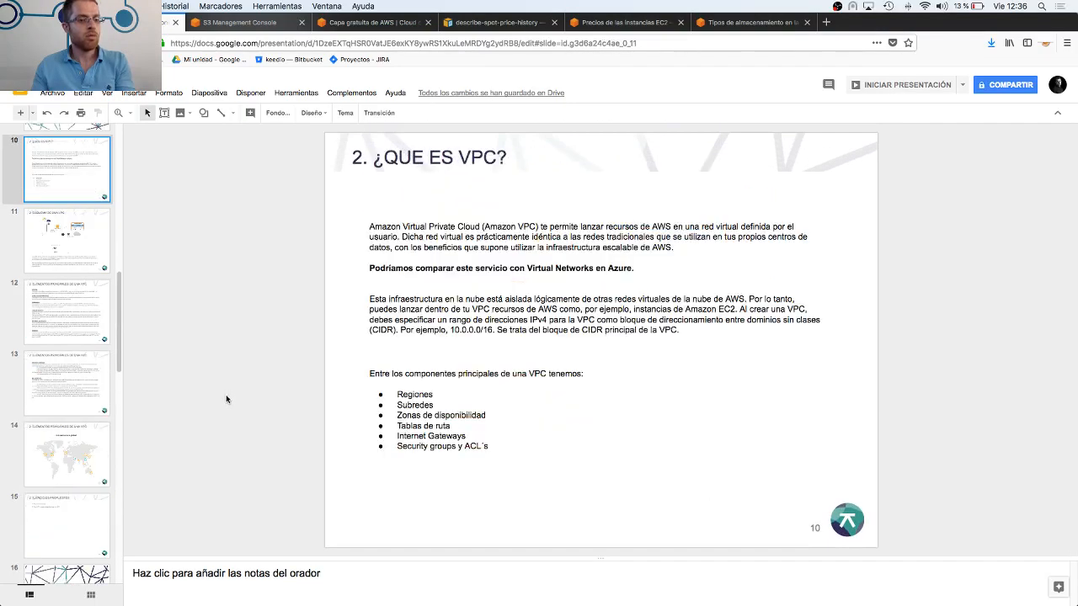
{"action": "scroll", "coordinate": [226, 393], "scroll_direction": "up", "scroll_amount": 8}
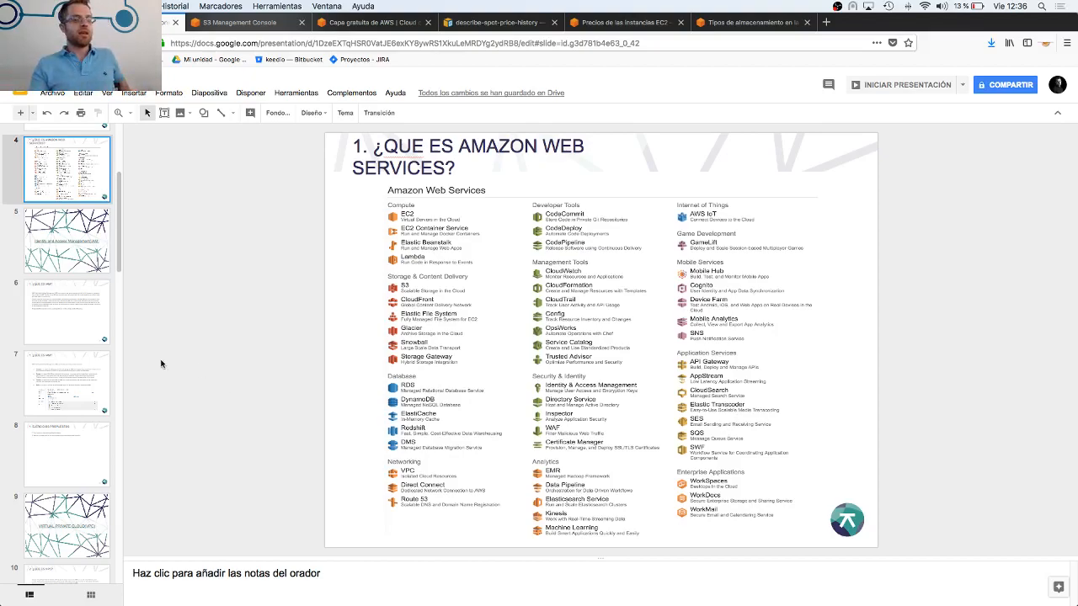
{"action": "left_click", "coordinate": [48, 257]}
{"action": "left_click", "coordinate": [64, 310]}
{"action": "scroll", "coordinate": [64, 310], "scroll_direction": "down", "scroll_amount": 10}
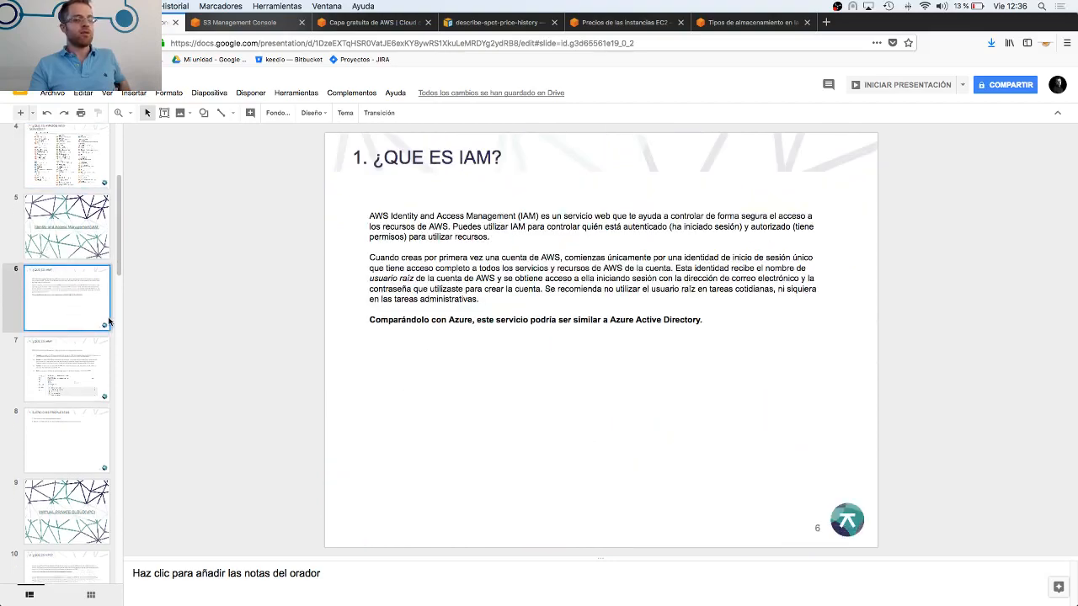
Look through the slide list and return to slide 2, "Amazon Web Services (AWS)"
{"action": "scroll", "coordinate": [57, 286], "scroll_direction": "down", "scroll_amount": 3}
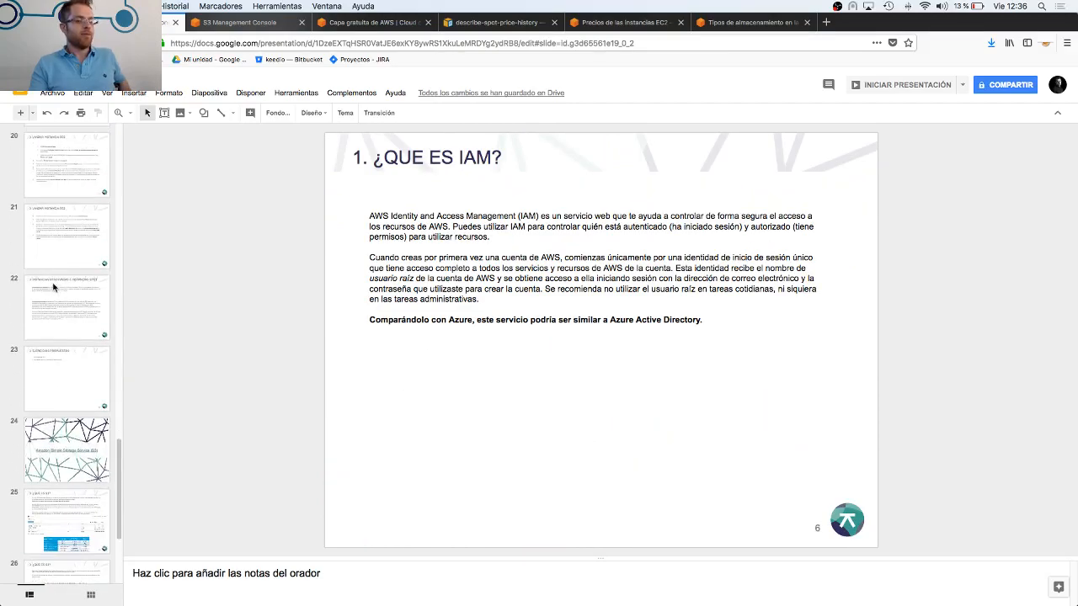
{"action": "scroll", "coordinate": [51, 289], "scroll_direction": "up", "scroll_amount": 14}
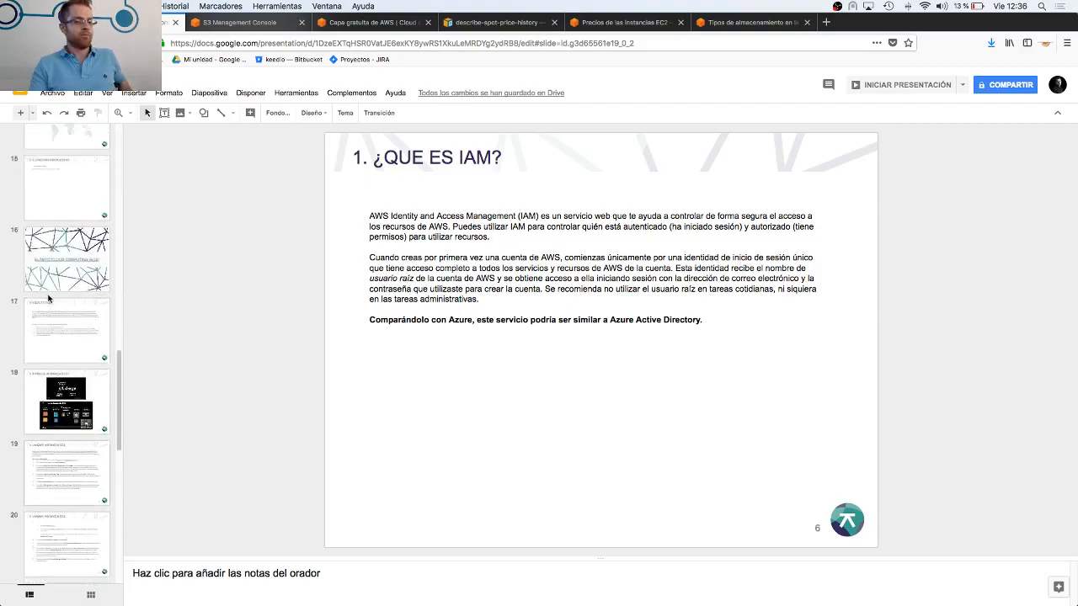
{"action": "scroll", "coordinate": [48, 307], "scroll_direction": "up", "scroll_amount": 3}
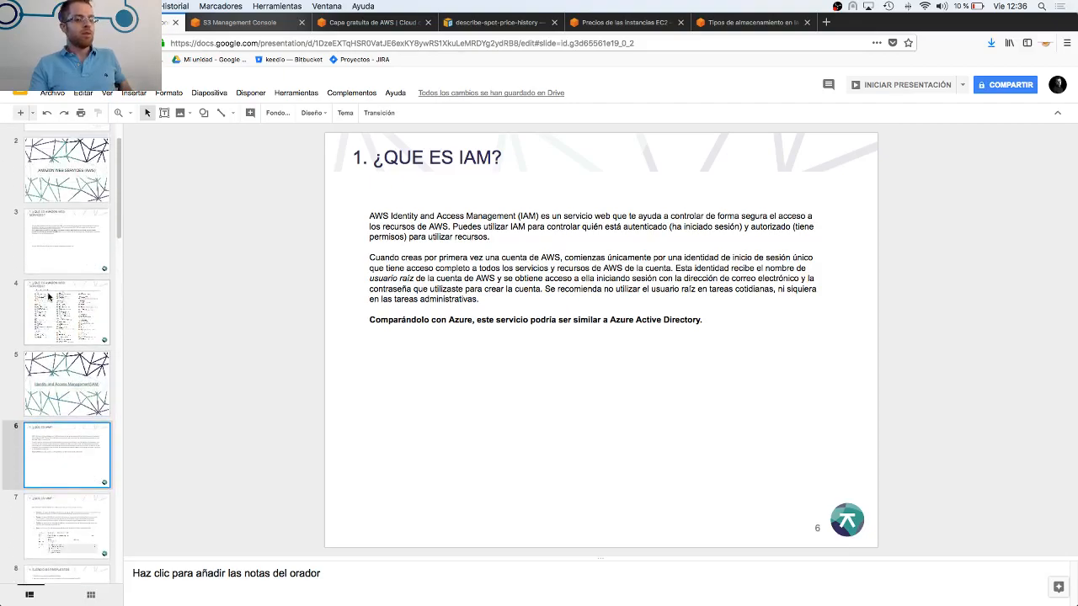
{"action": "left_click", "coordinate": [64, 179]}
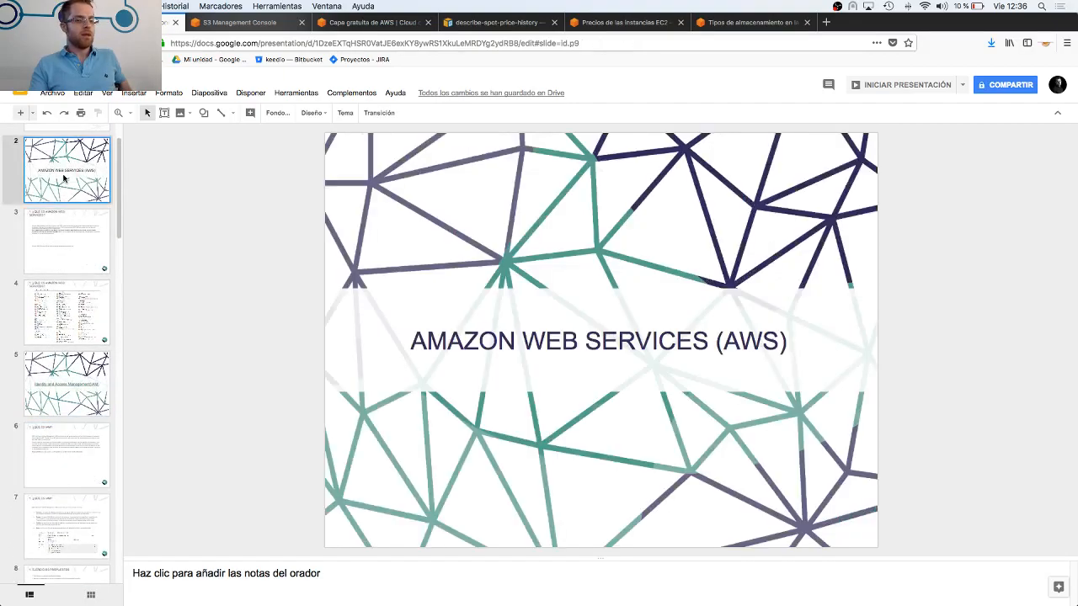
Return to the AWS console, close the "Tipos de almacenamiento" page and open the EC2 dashboard
{"action": "left_click", "coordinate": [236, 23]}
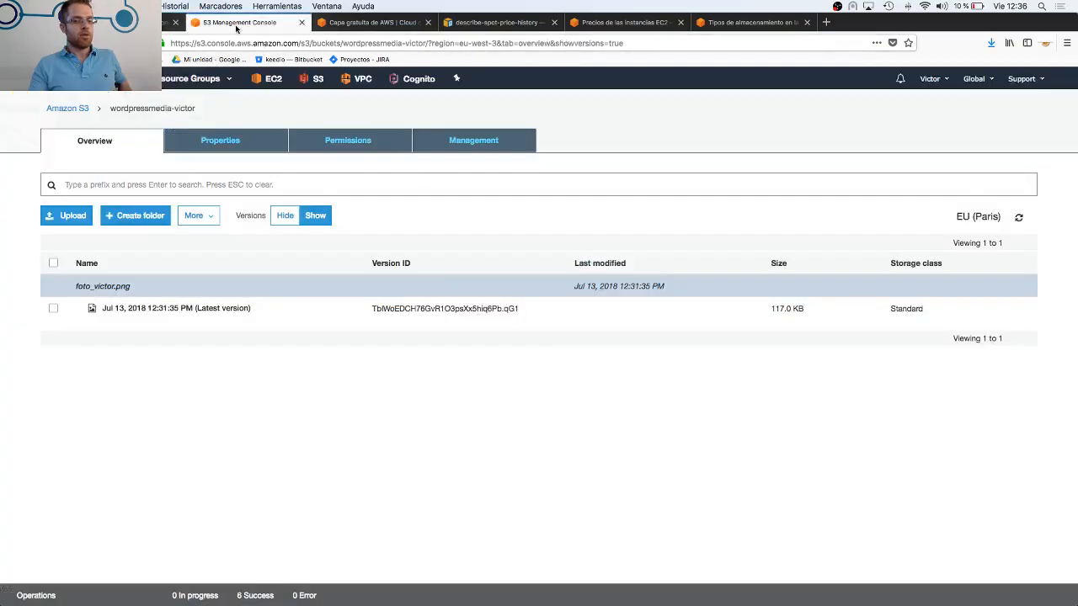
{"action": "left_click", "coordinate": [806, 22]}
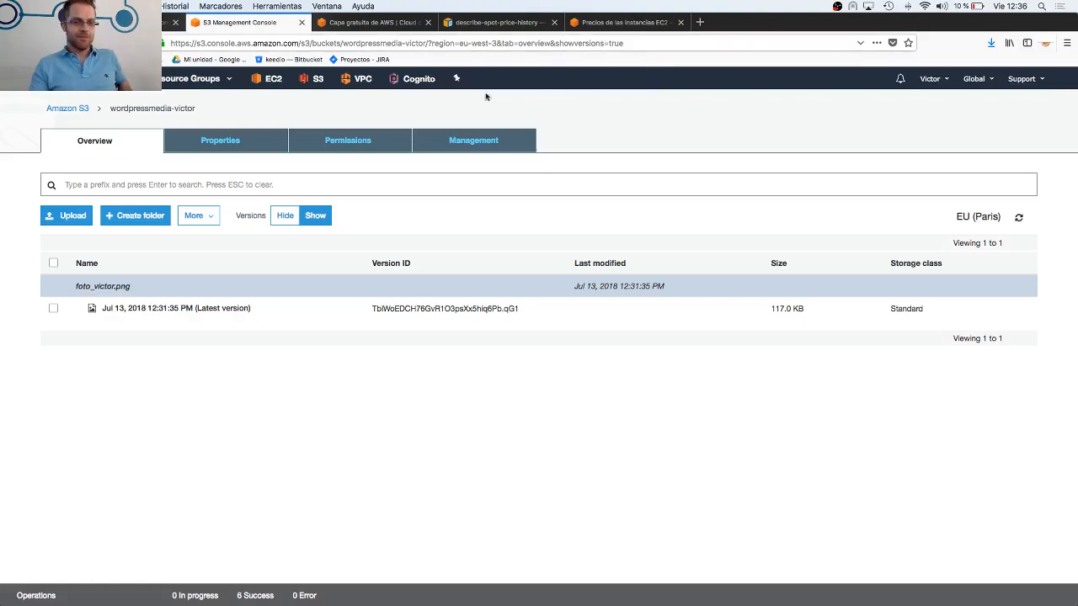
{"action": "left_click", "coordinate": [109, 78]}
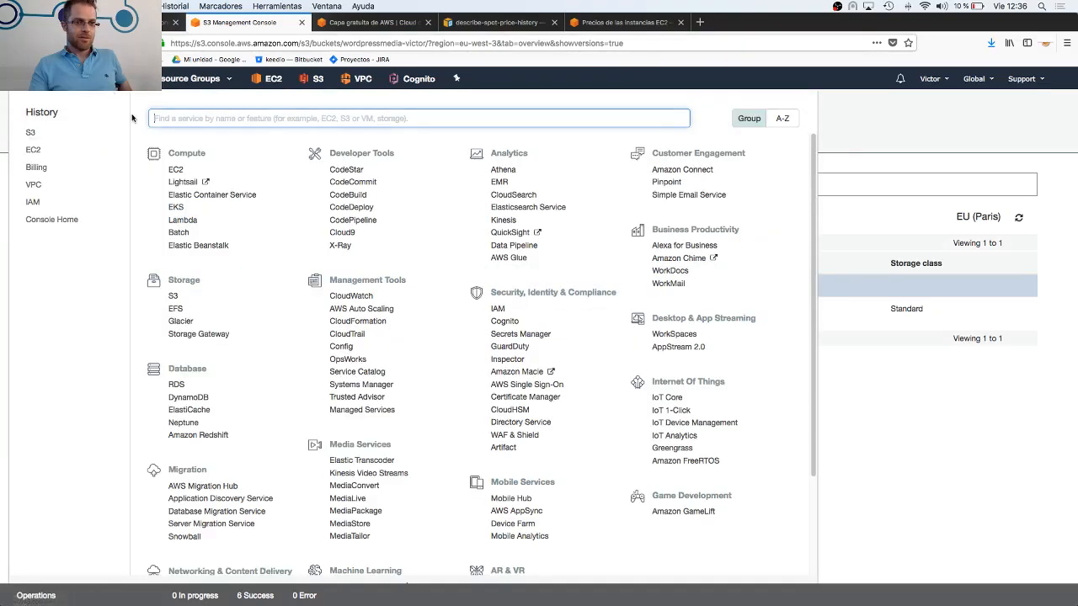
{"action": "left_click", "coordinate": [176, 170]}
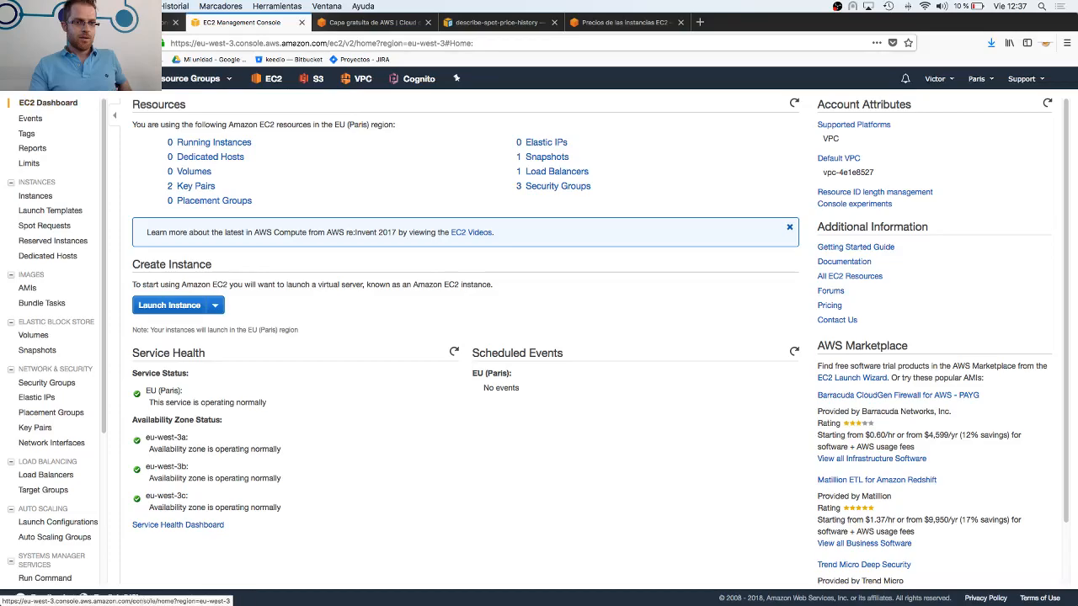
Go to the AWS console home, view the account options and reopen EC2 from the recently visited services
{"action": "left_click", "coordinate": [34, 78]}
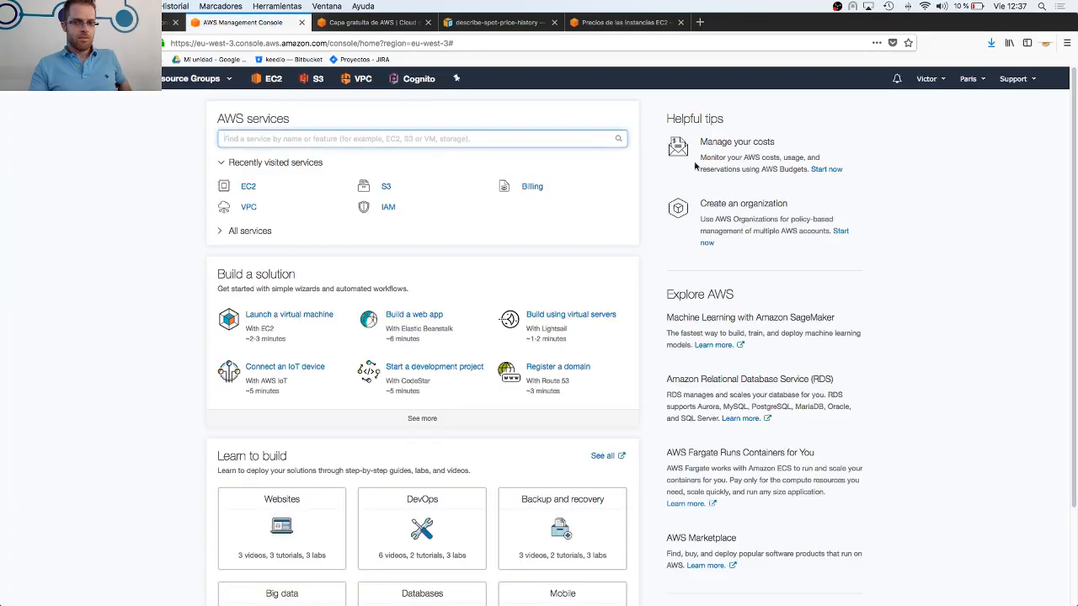
{"action": "left_click", "coordinate": [935, 79]}
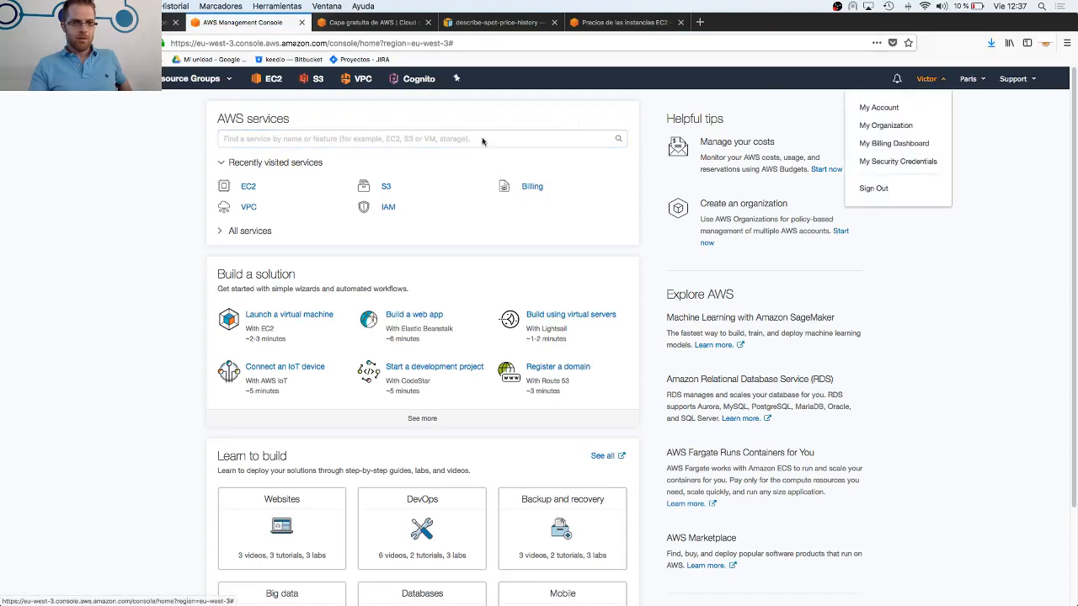
{"action": "left_click", "coordinate": [247, 186]}
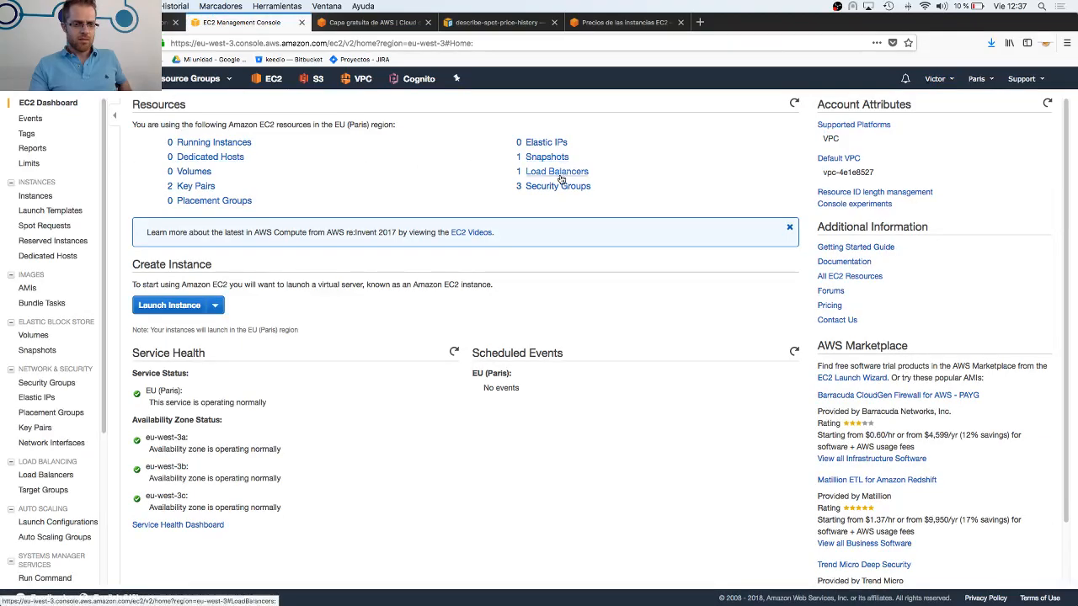
{"action": "scroll", "coordinate": [335, 377], "scroll_direction": "down", "scroll_amount": 2}
{"action": "scroll", "coordinate": [335, 385], "scroll_direction": "up", "scroll_amount": 2}
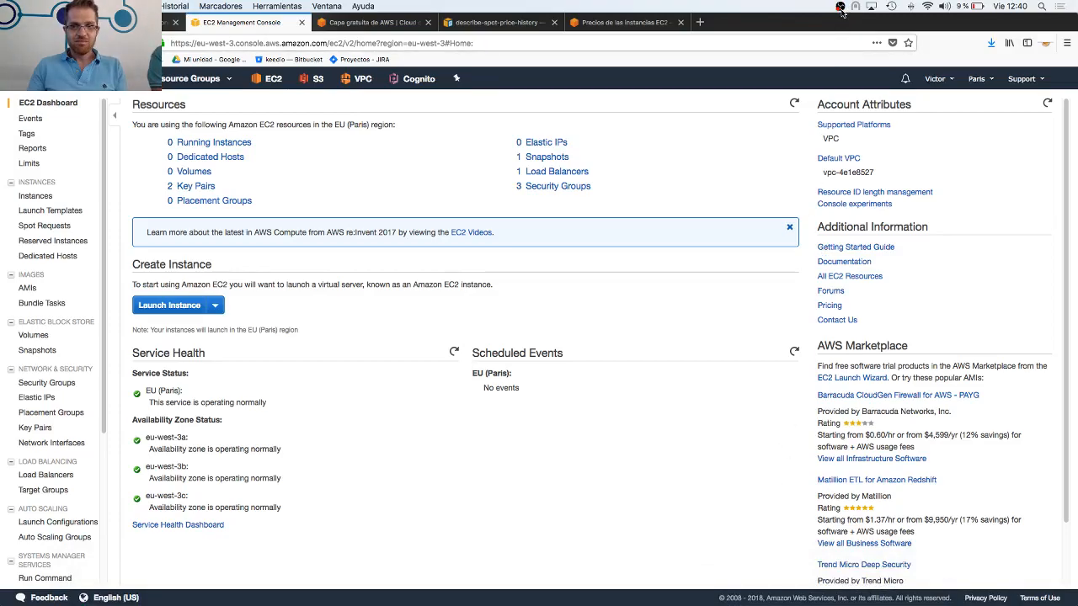
Switch to OBS and close the browser windows behind it, including the EC2 console and Google Drive
{"action": "left_click", "coordinate": [699, 594]}
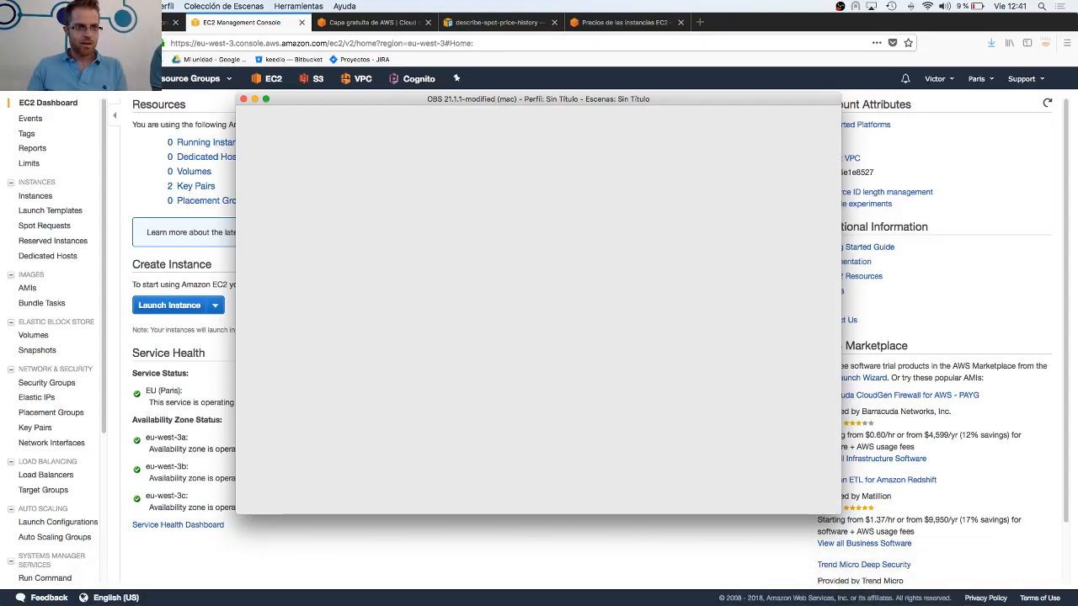
{"action": "left_click", "coordinate": [22, 21]}
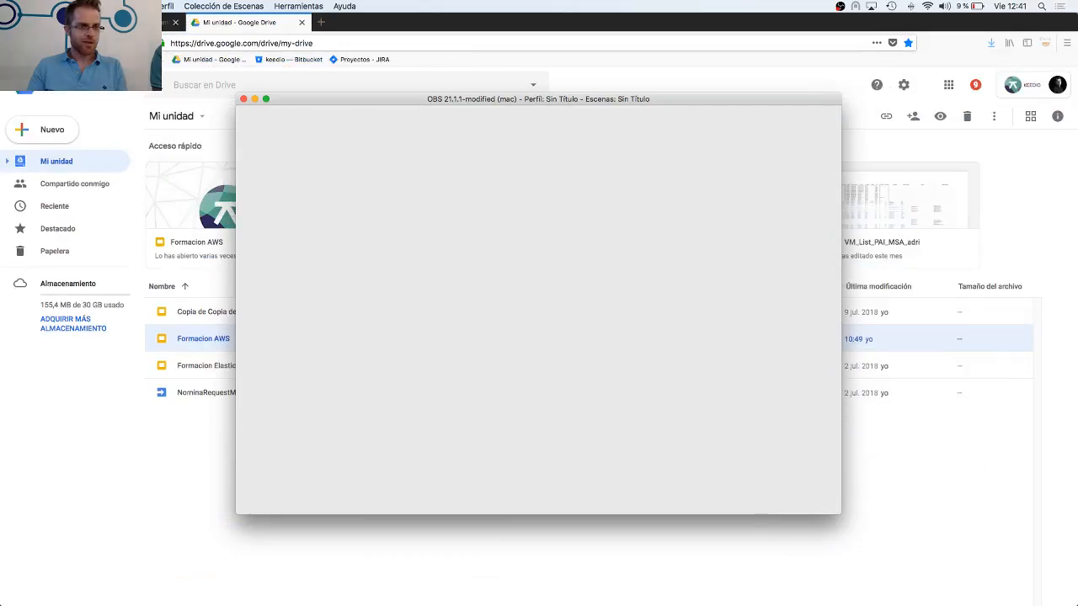
{"action": "left_click", "coordinate": [21, 22]}
{"action": "left_click", "coordinate": [22, 22]}
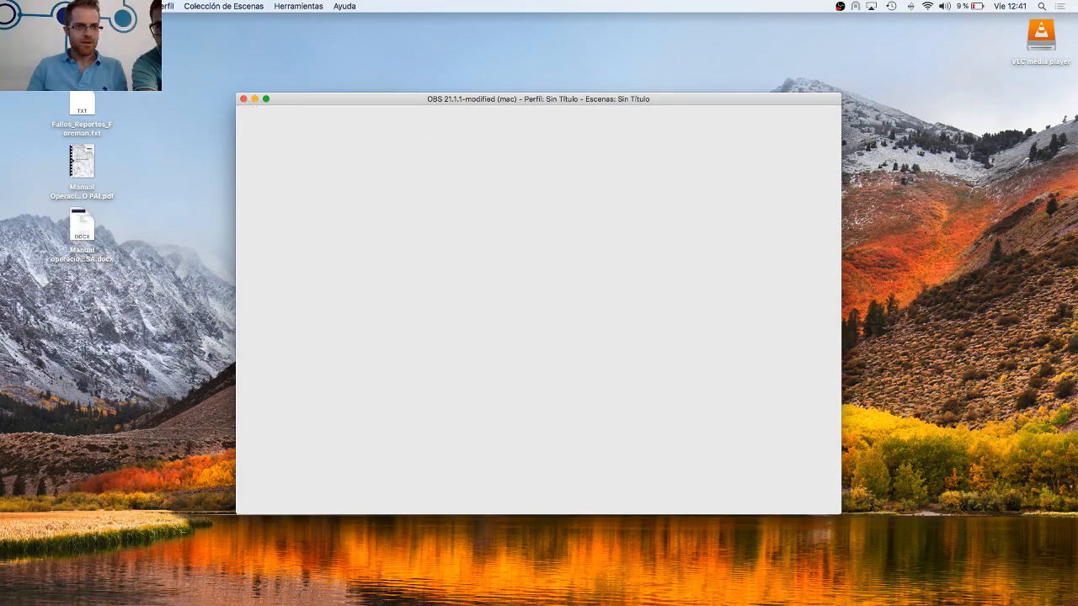
{"action": "left_click", "coordinate": [73, 6]}
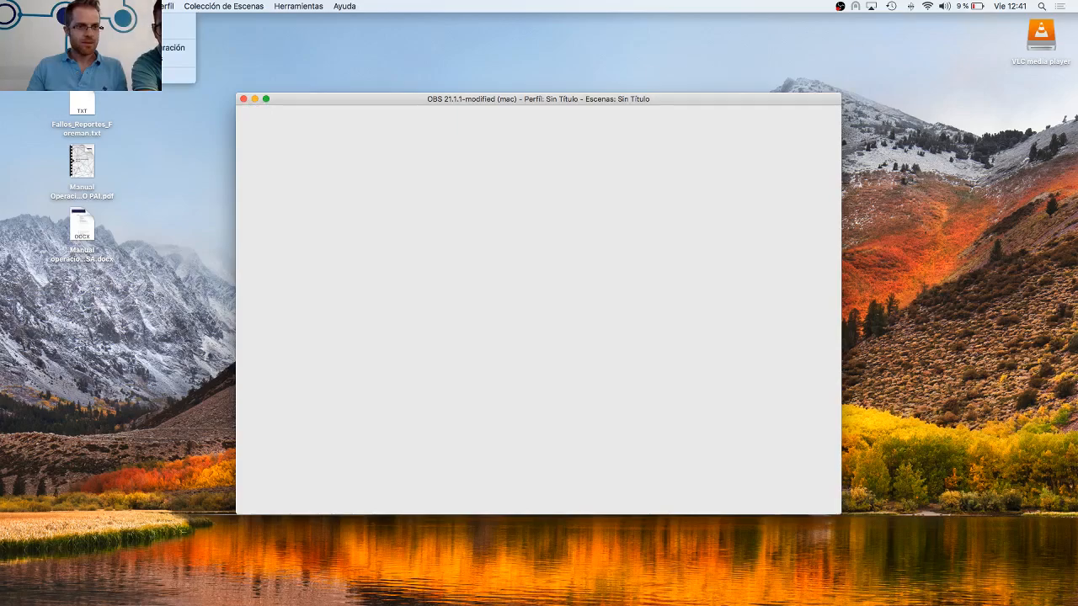
{"action": "mouse_move", "coordinate": [107, 6]}
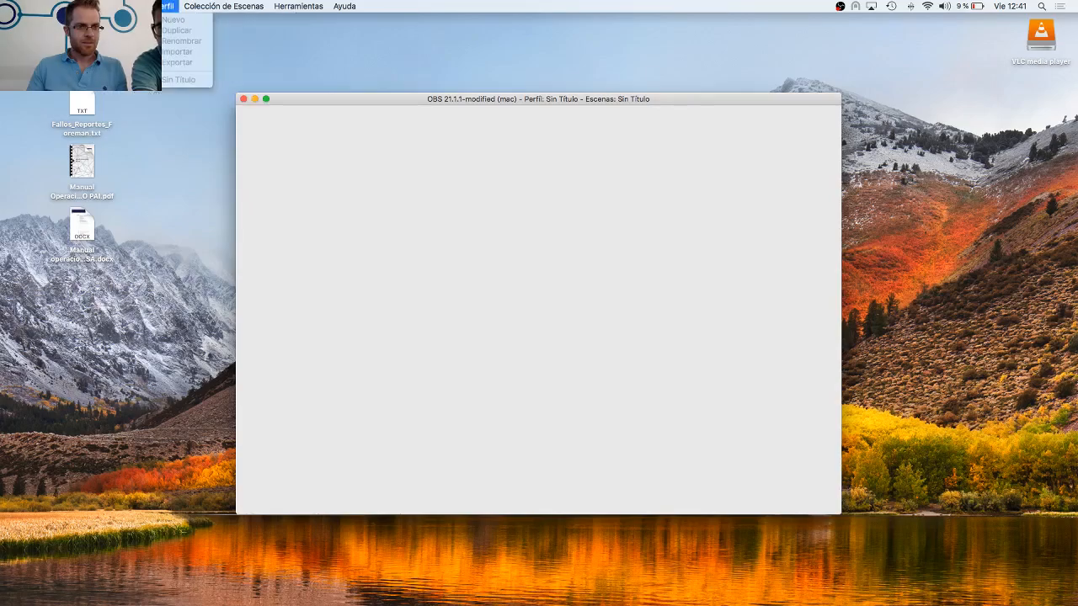
{"action": "mouse_move", "coordinate": [295, 6]}
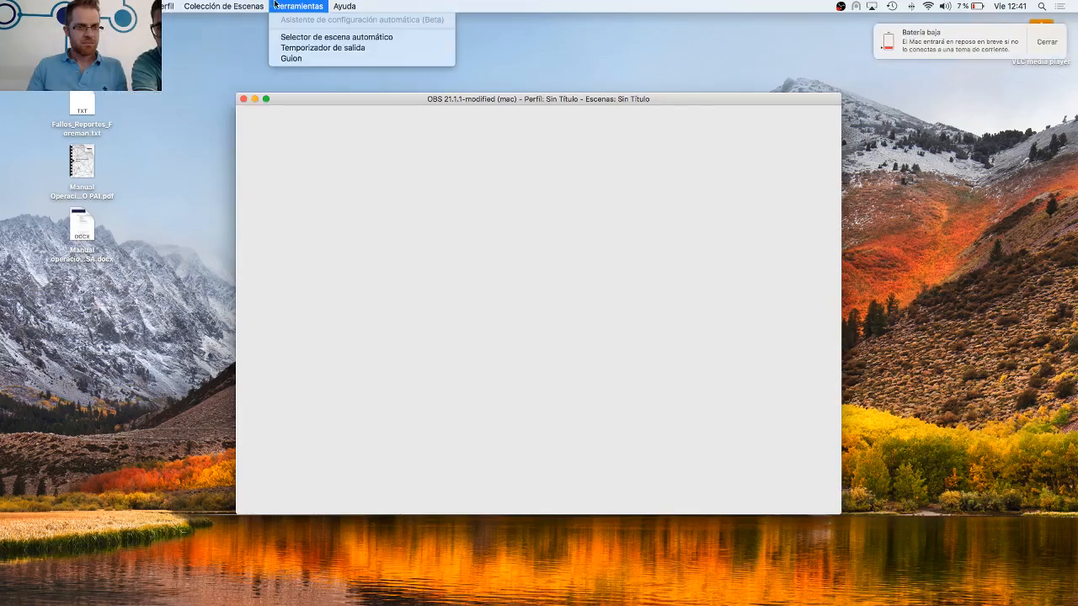
{"action": "left_click", "coordinate": [318, 6]}
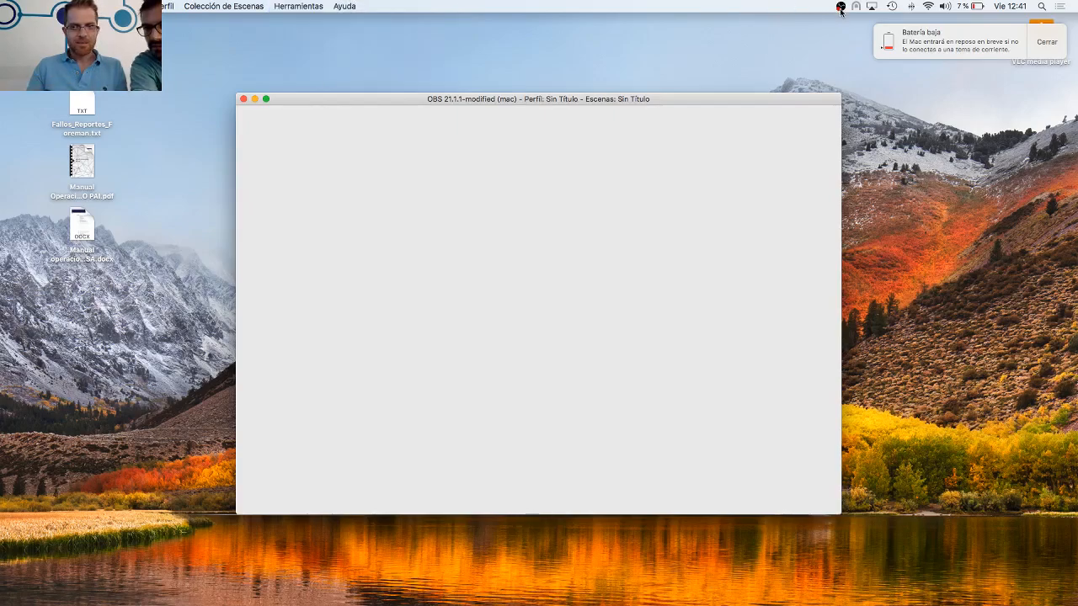